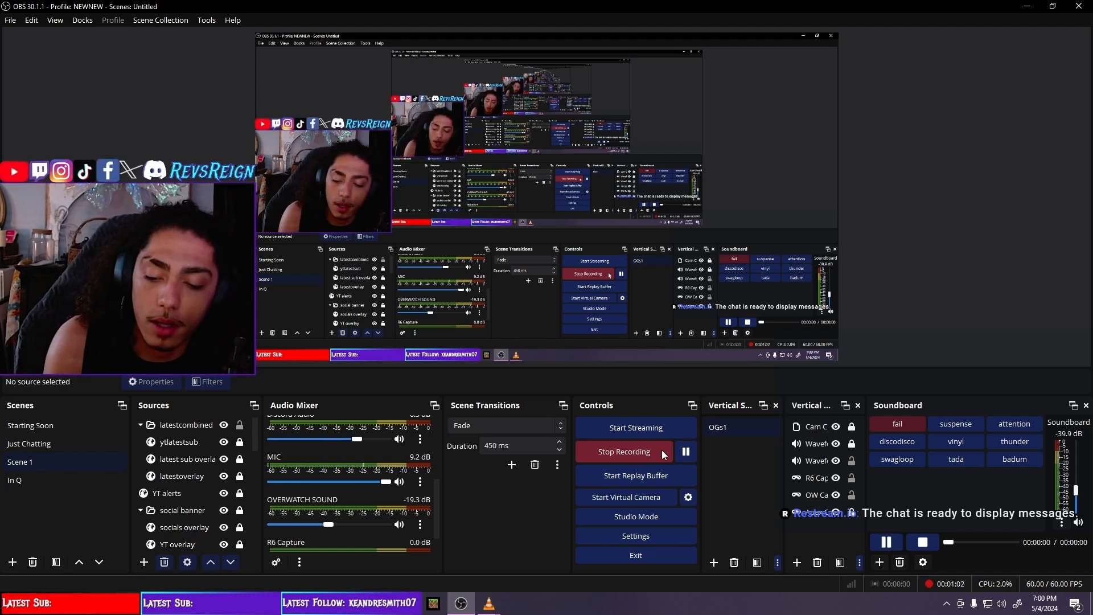
- Check the OBS Studio download page in the browser and return to OBS
{"action": "left_click", "coordinate": [379, 604]}
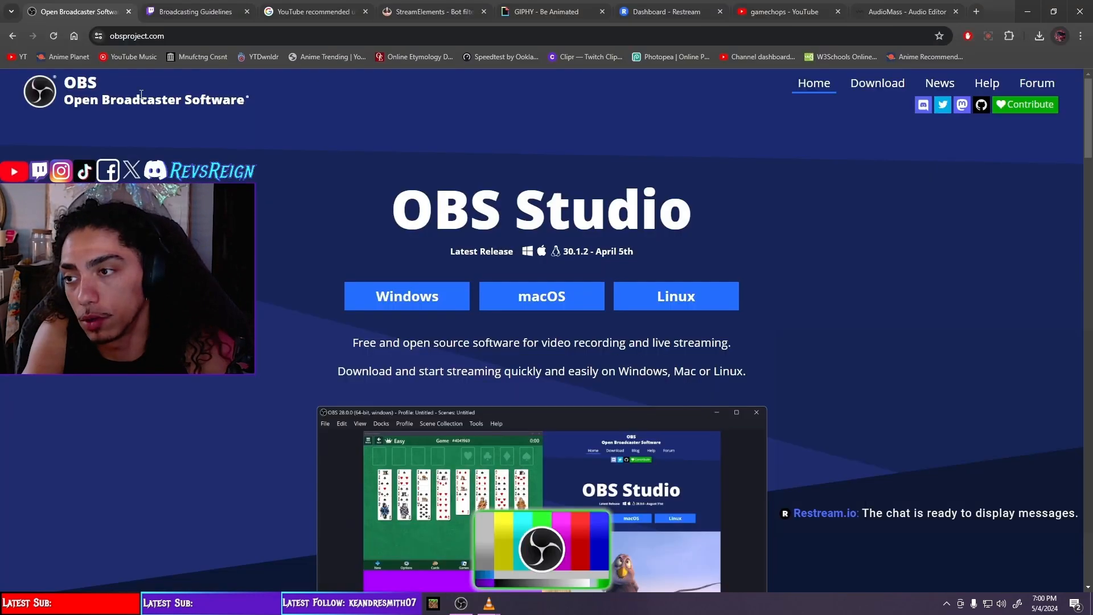
{"action": "left_click", "coordinate": [461, 605]}
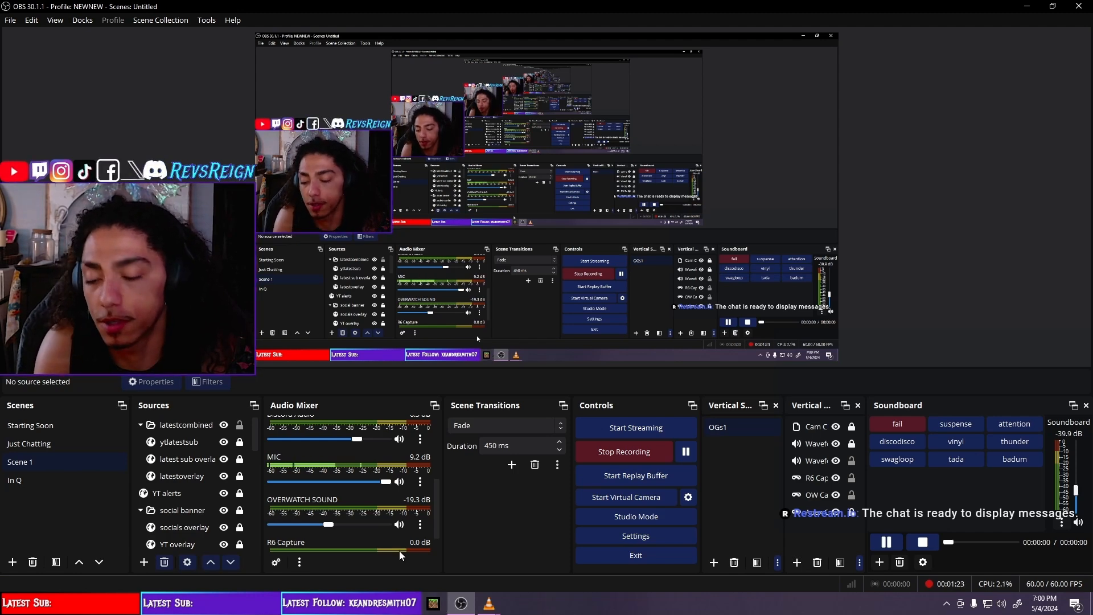
- Open the OBS settings and review the General options, from output confirmations and source snapping through to preview, studio mode and multiview
{"action": "left_click", "coordinate": [10, 20]}
{"action": "left_click", "coordinate": [20, 73]}
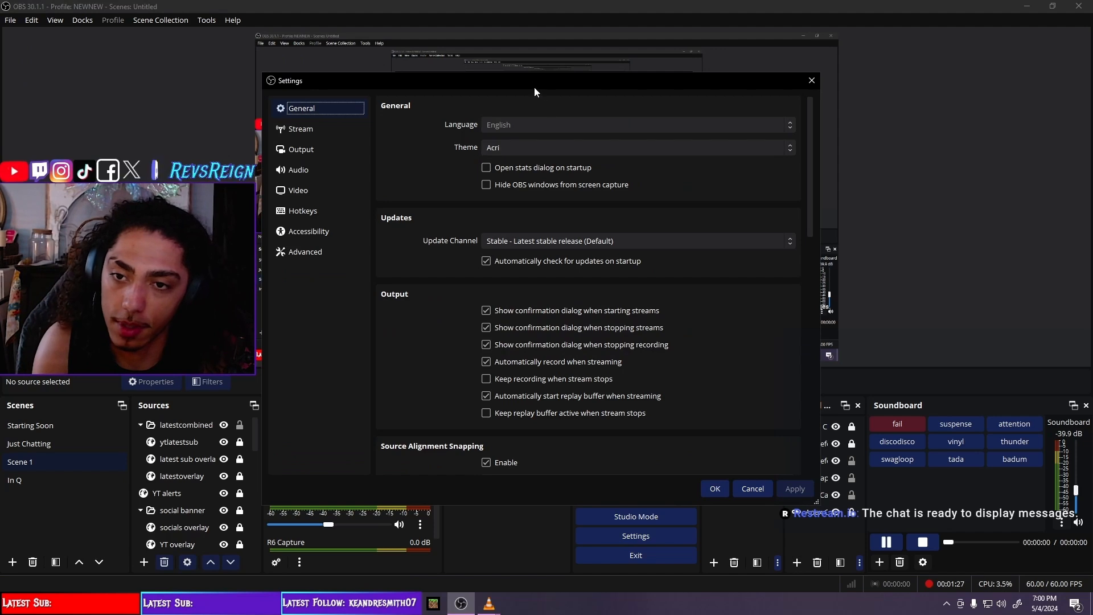
{"action": "left_click_drag", "start_coordinate": [534, 85], "coordinate": [538, 59]}
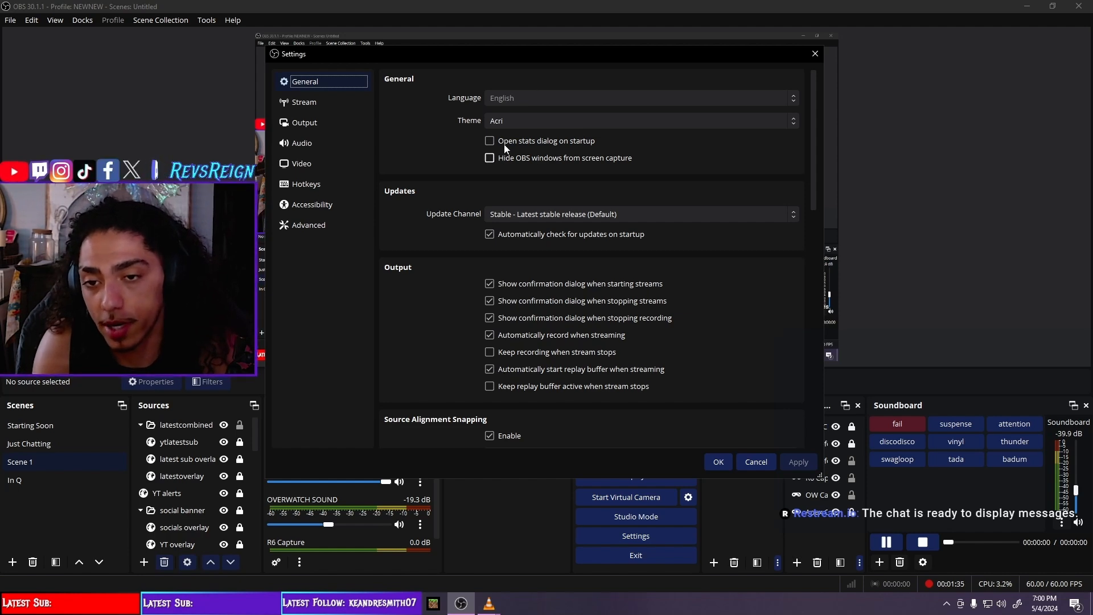
{"action": "mouse_move", "coordinate": [538, 163]}
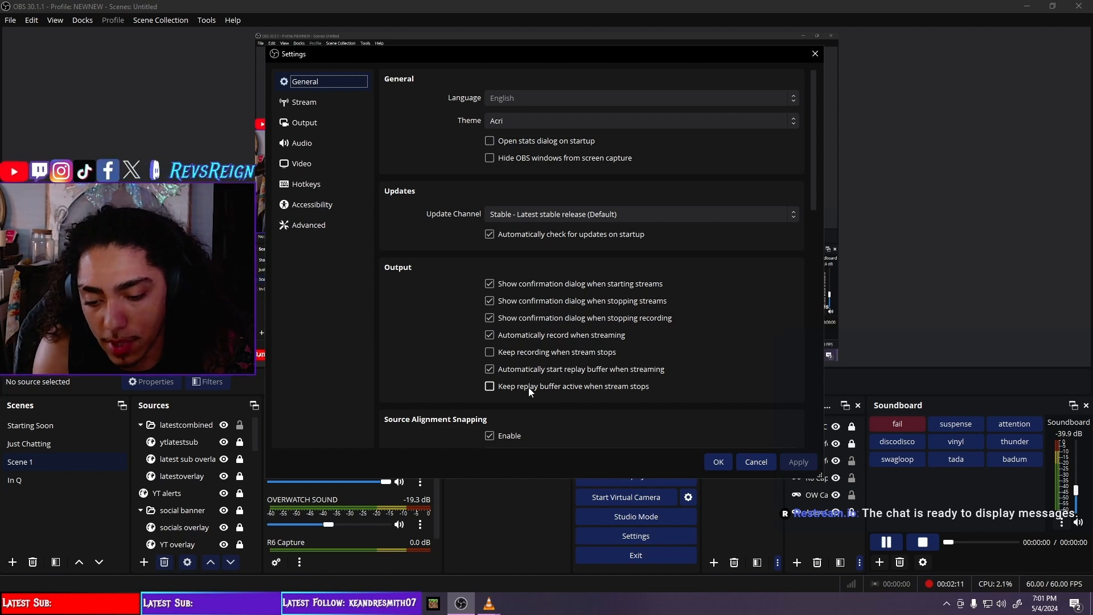
{"action": "scroll", "coordinate": [528, 387], "scroll_direction": "down", "scroll_amount": 3}
{"action": "scroll", "coordinate": [401, 341], "scroll_direction": "down", "scroll_amount": 3}
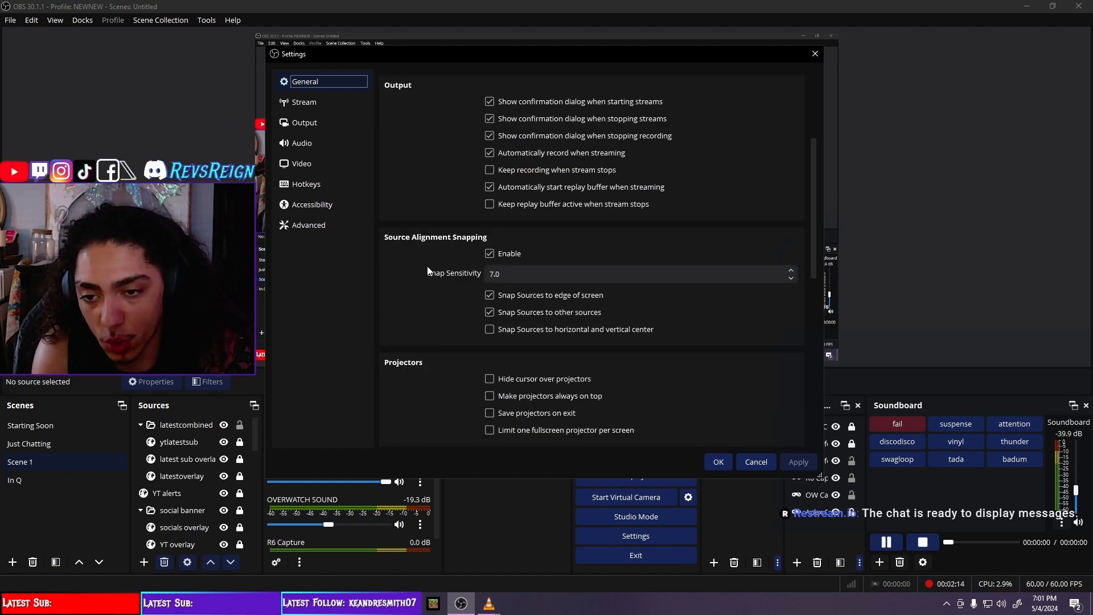
{"action": "scroll", "coordinate": [456, 200], "scroll_direction": "down", "scroll_amount": 3}
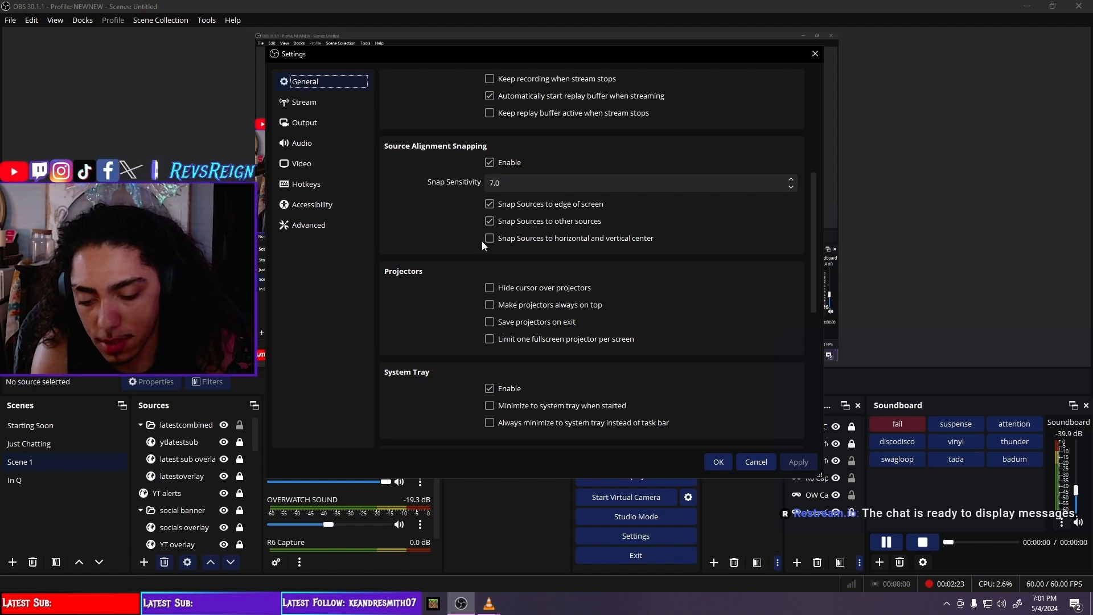
{"action": "scroll", "coordinate": [449, 286], "scroll_direction": "down", "scroll_amount": 4}
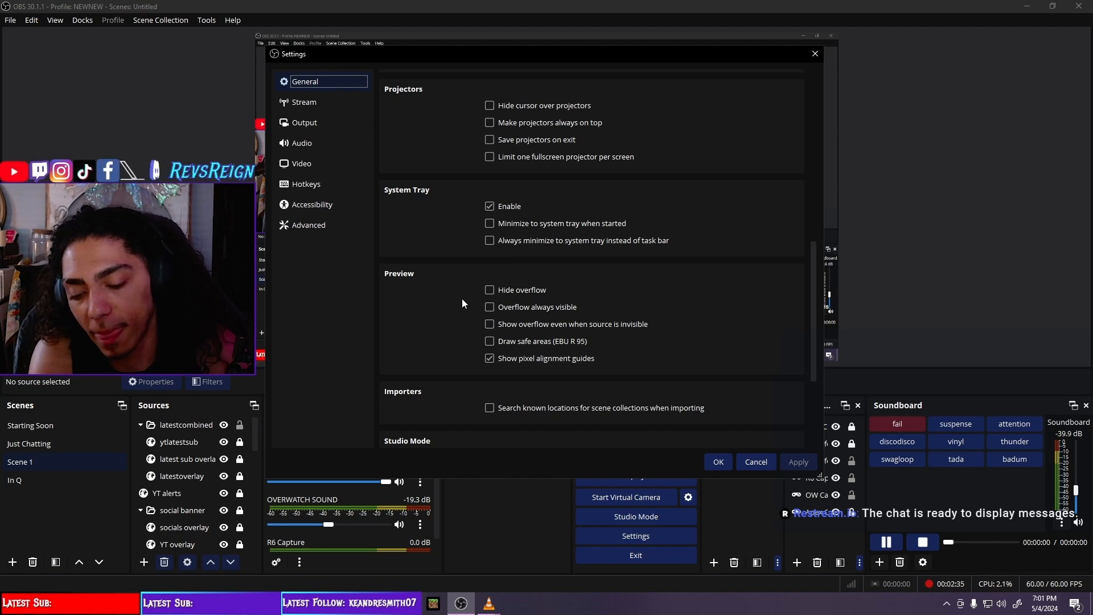
{"action": "scroll", "coordinate": [462, 299], "scroll_direction": "down", "scroll_amount": 1}
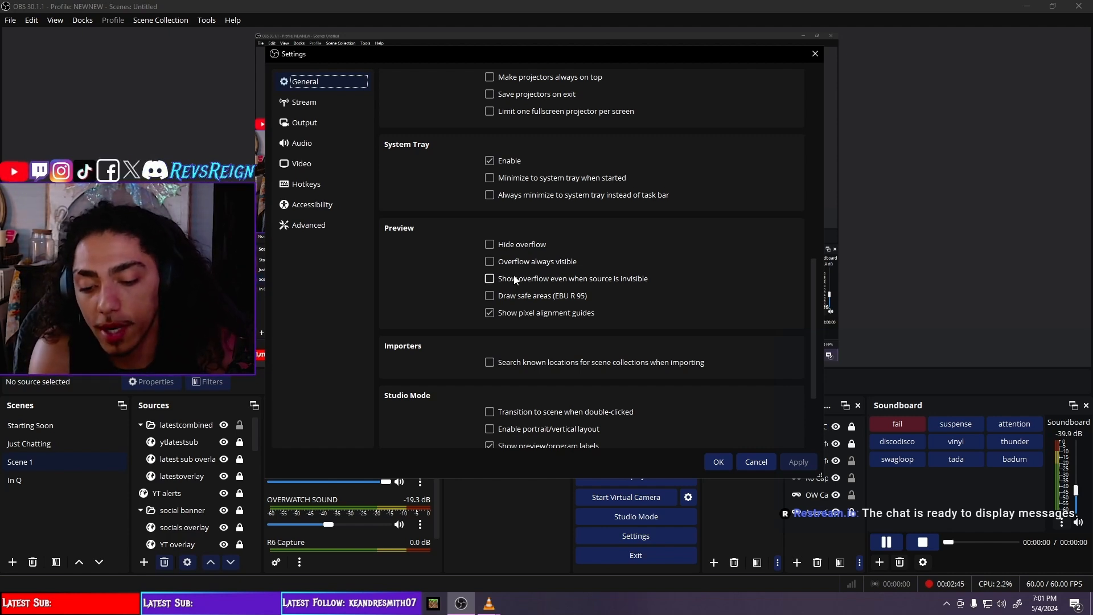
{"action": "scroll", "coordinate": [502, 344], "scroll_direction": "down", "scroll_amount": 3}
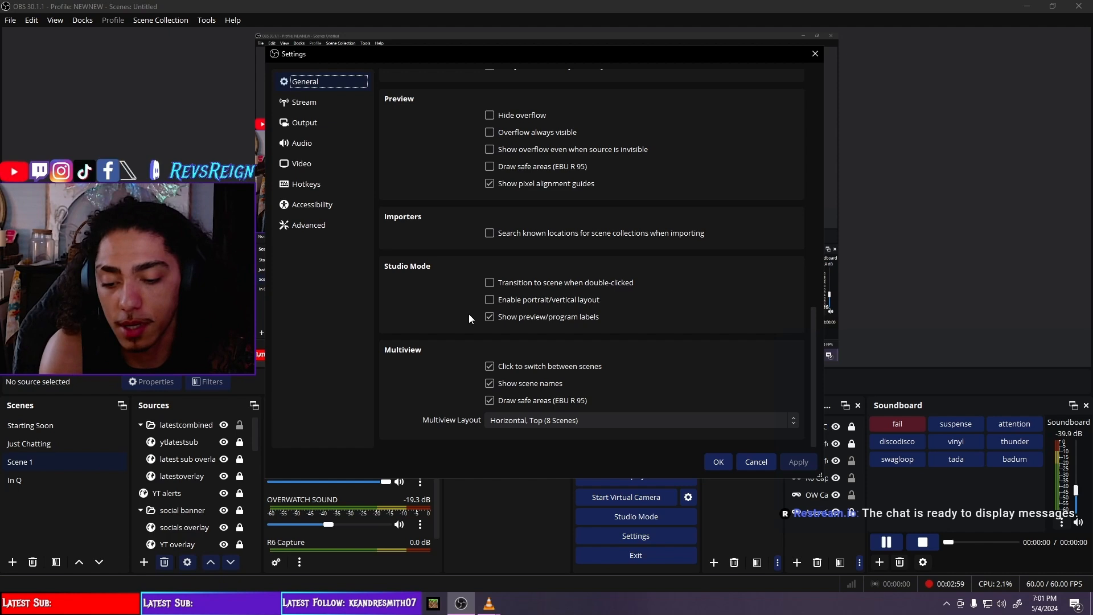
- Show the Stream settings and list the available streaming services
{"action": "left_click", "coordinate": [322, 102]}
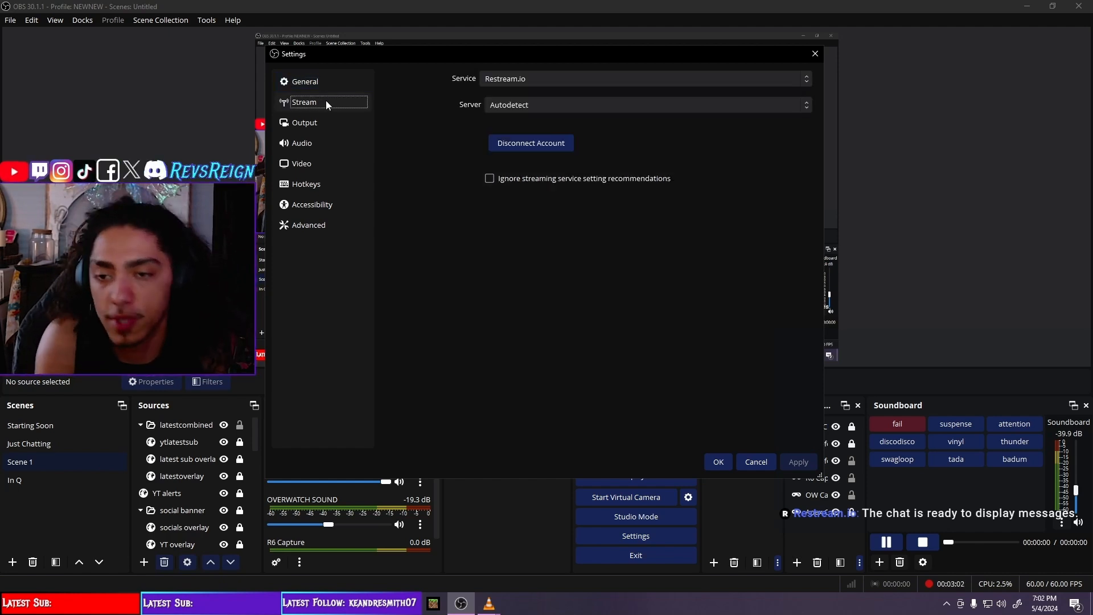
{"action": "left_click", "coordinate": [525, 78]}
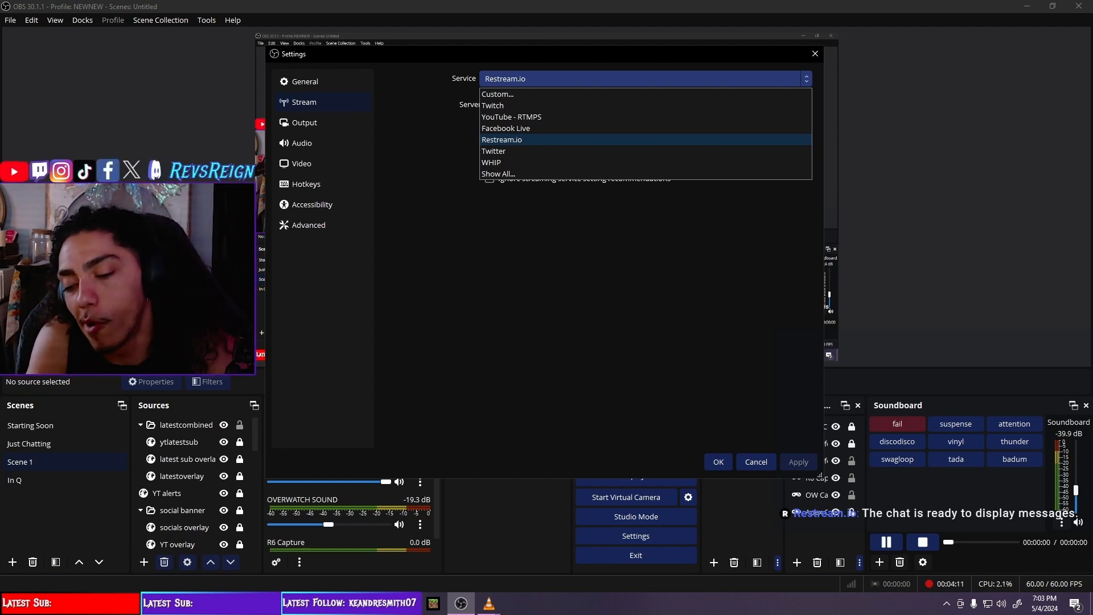
- Switch to the Restream dashboard in the browser, view the encoder's destinations and chat, and return to the OBS settings
{"action": "key", "text": "alt+Tab"}
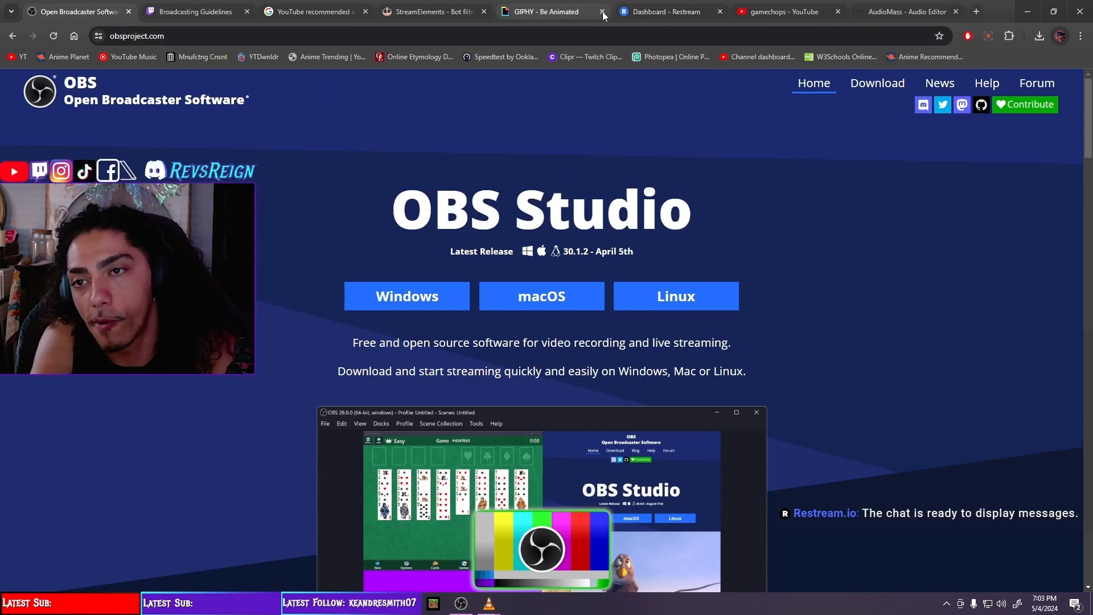
{"action": "left_click", "coordinate": [659, 13]}
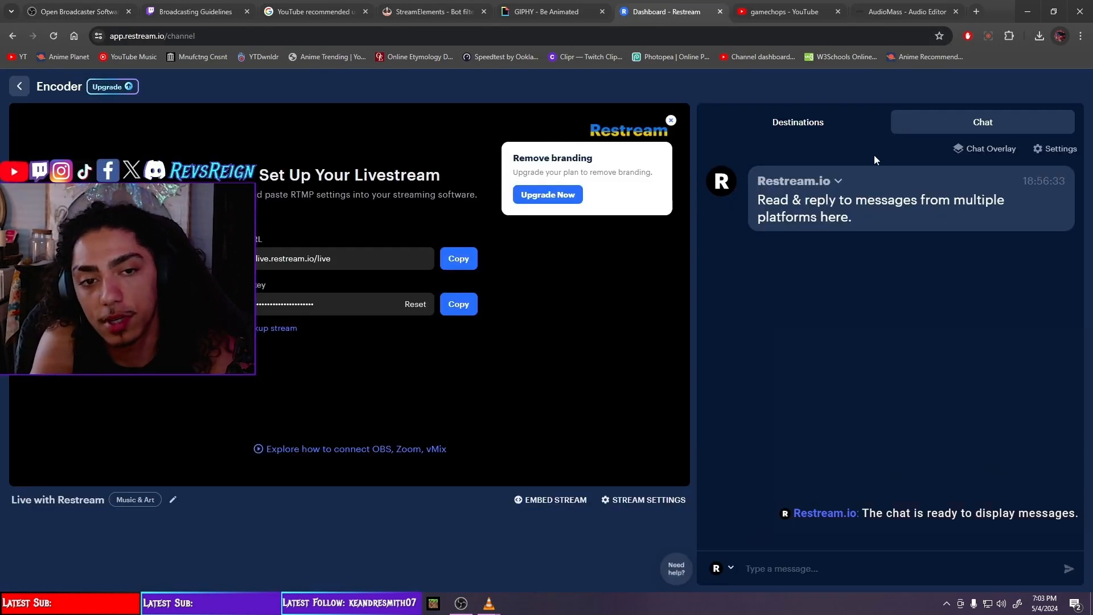
{"action": "left_click", "coordinate": [19, 86]}
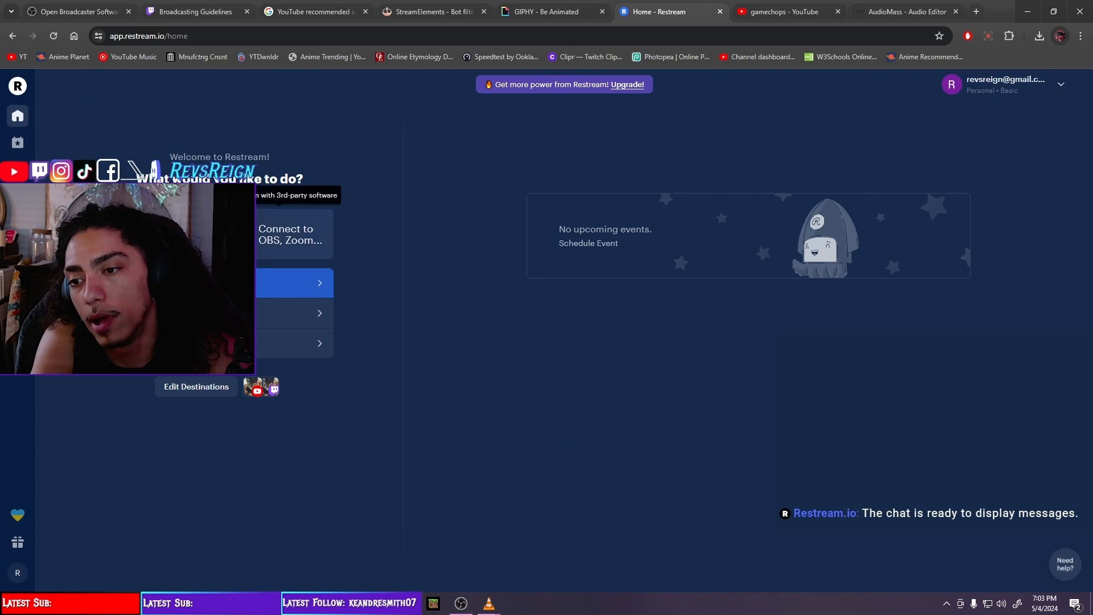
{"action": "left_click", "coordinate": [283, 242]}
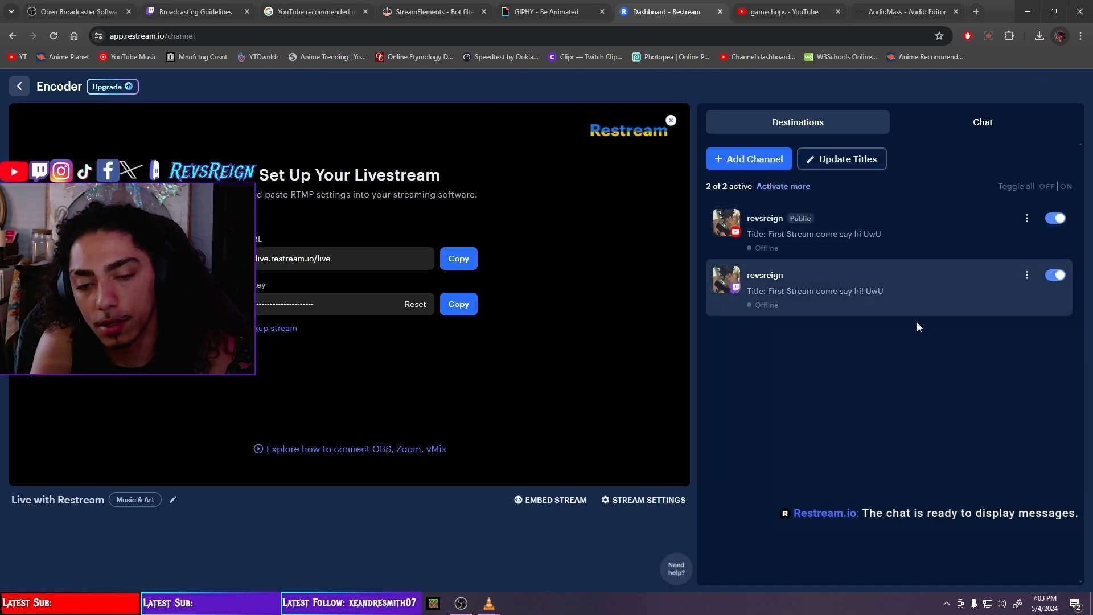
{"action": "left_click", "coordinate": [963, 122]}
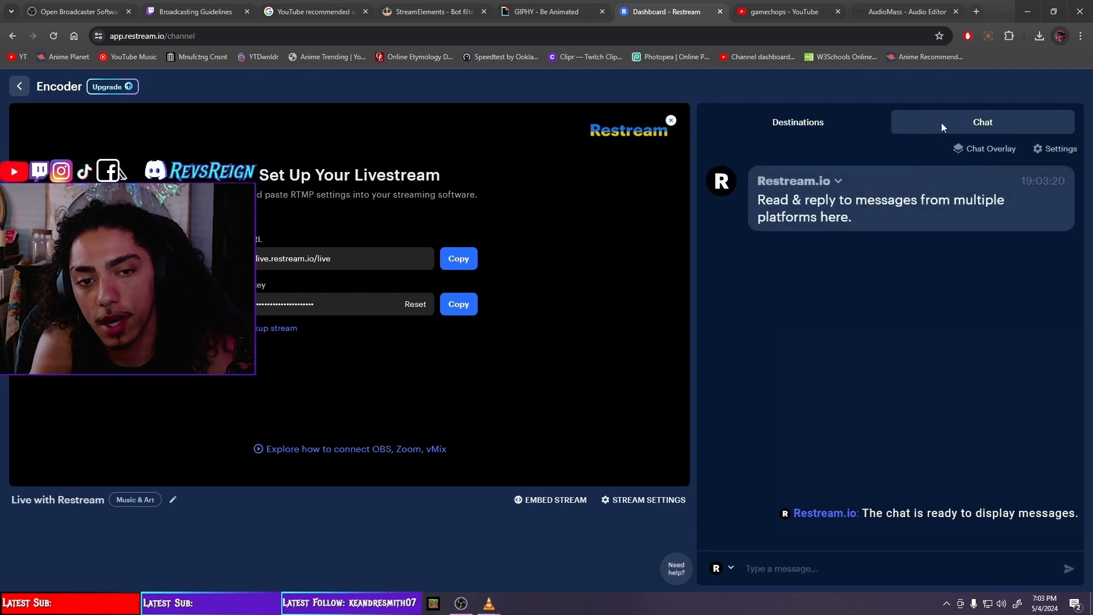
{"action": "left_click", "coordinate": [462, 603]}
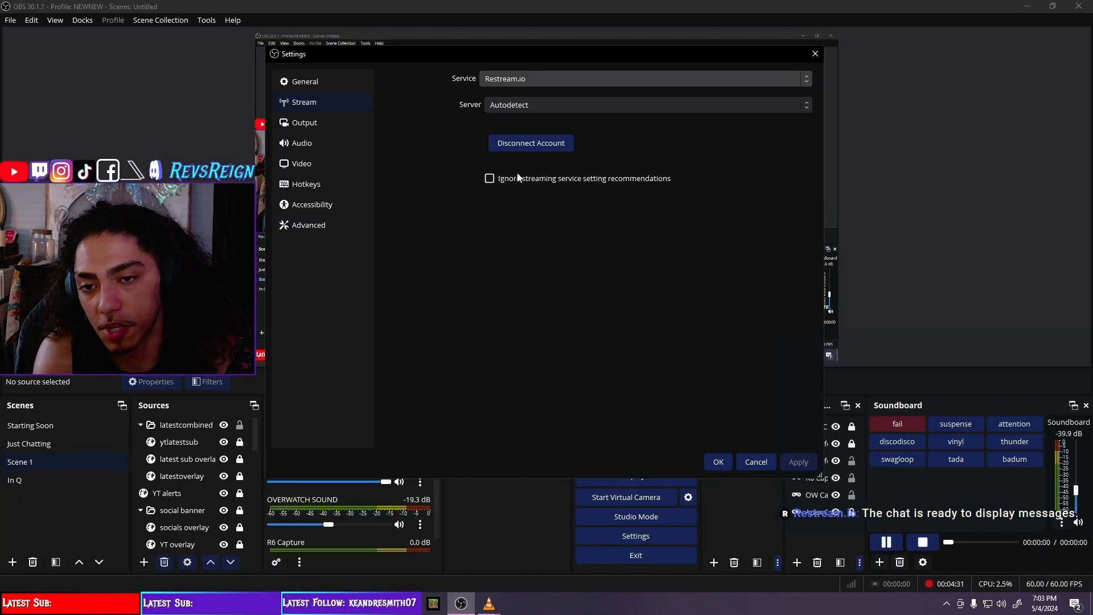
- Review the Output settings for streaming bitrate and encoder, recording, and the replay buffer
{"action": "left_click", "coordinate": [327, 130]}
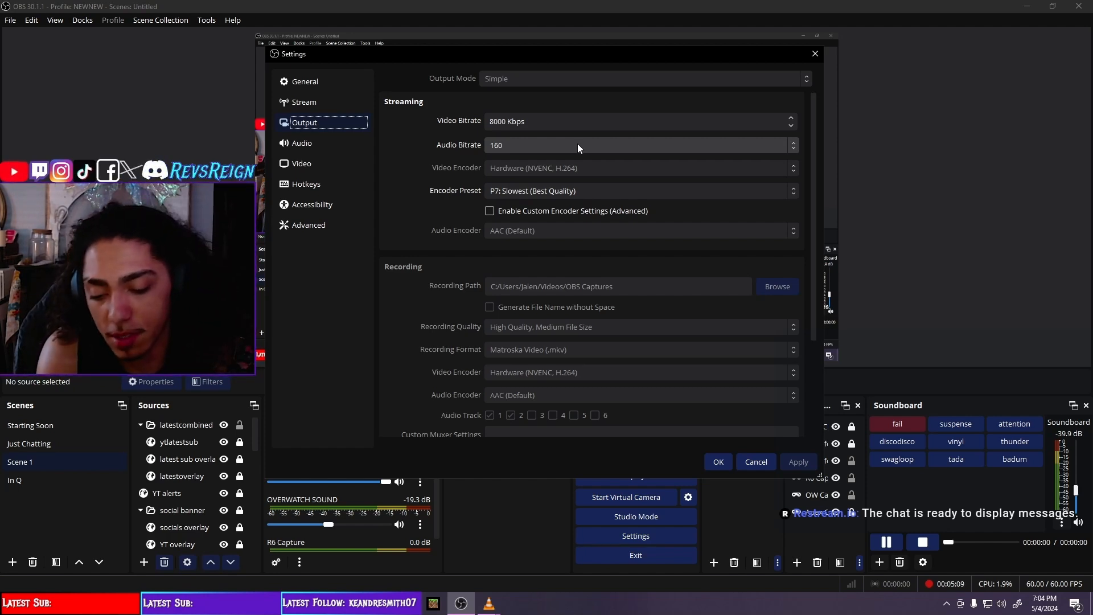
{"action": "left_click", "coordinate": [564, 198]}
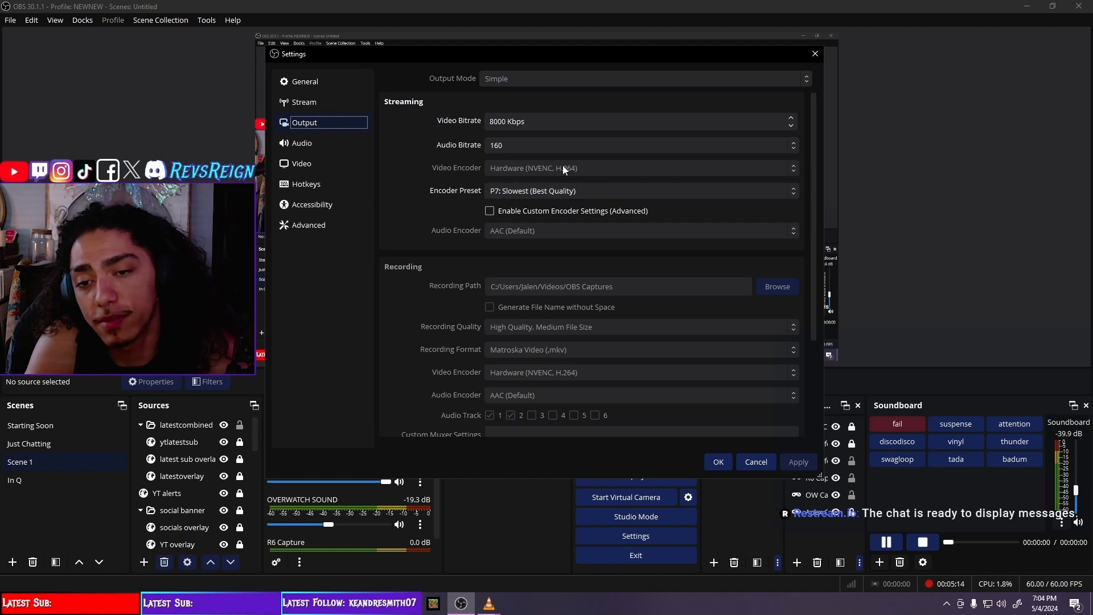
{"action": "left_click", "coordinate": [473, 214]}
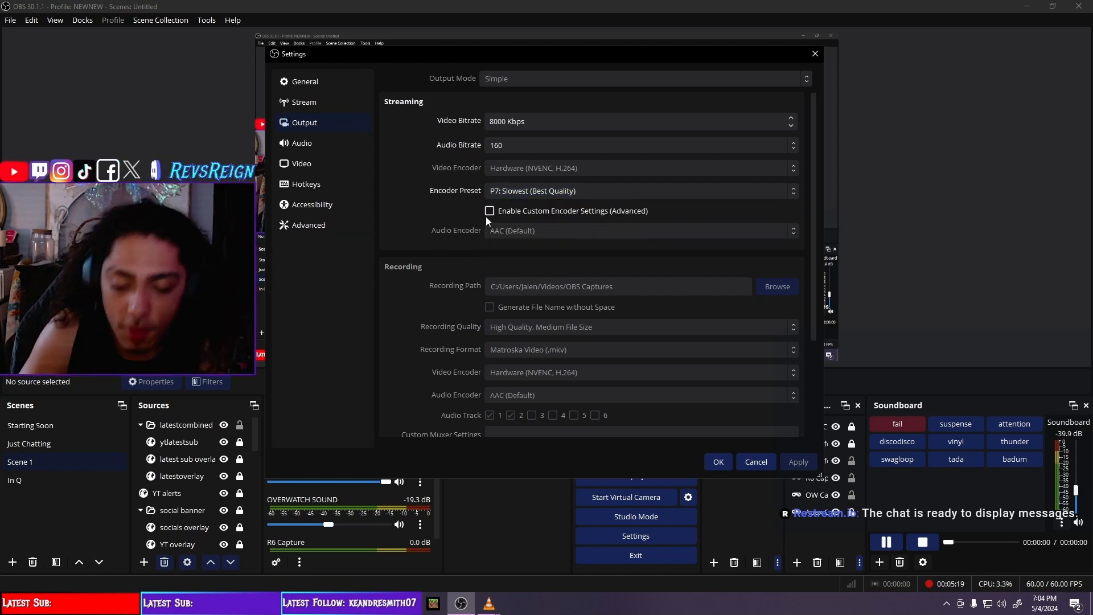
{"action": "scroll", "coordinate": [425, 310], "scroll_direction": "down", "scroll_amount": 1}
{"action": "scroll", "coordinate": [460, 246], "scroll_direction": "down", "scroll_amount": 1}
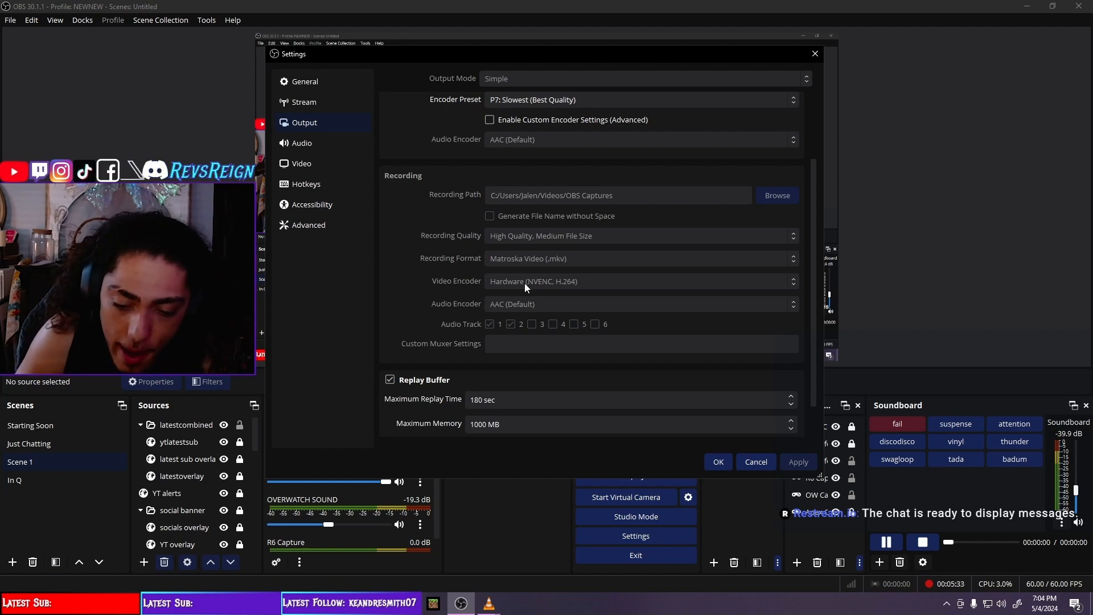
{"action": "scroll", "coordinate": [448, 325], "scroll_direction": "down", "scroll_amount": 1}
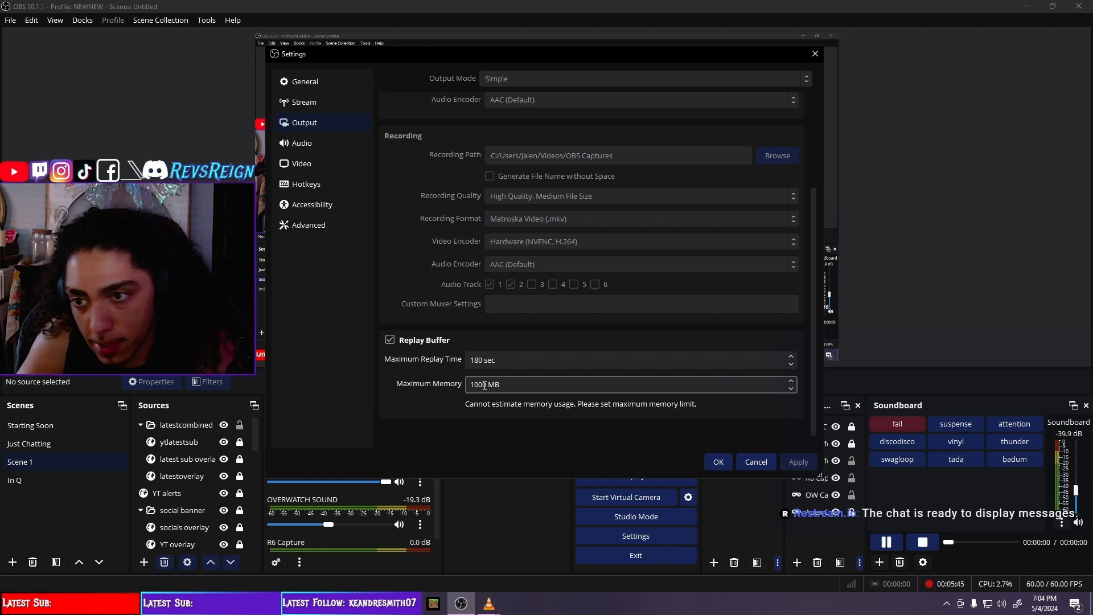
- Review the Audio settings, including the desktop audio device choices, peak meter types, monitoring device and push-to-talk options
{"action": "left_click", "coordinate": [328, 143]}
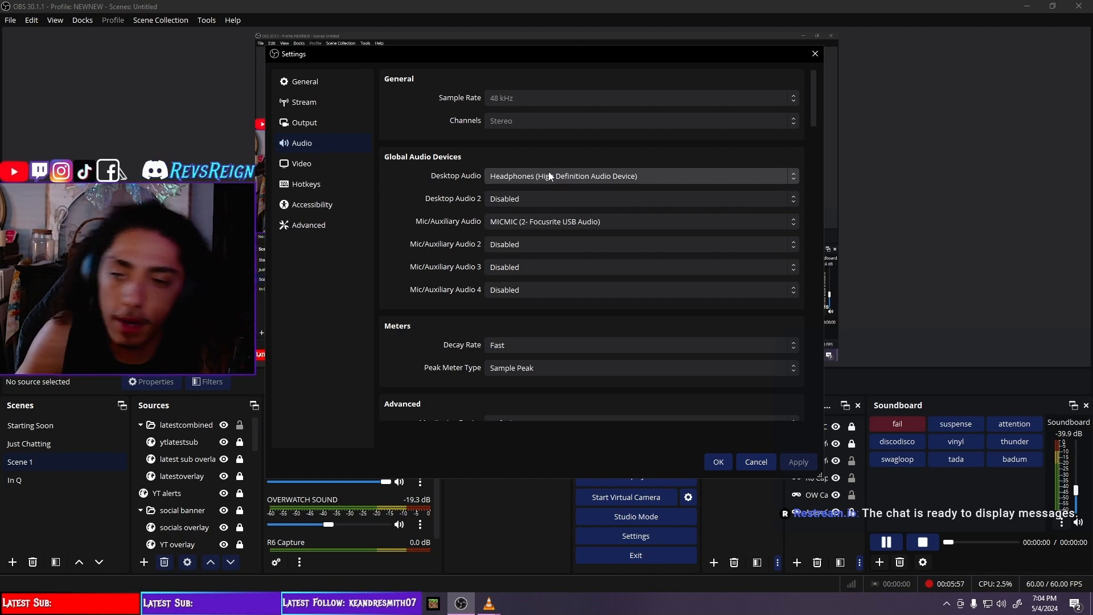
{"action": "left_click", "coordinate": [565, 178]}
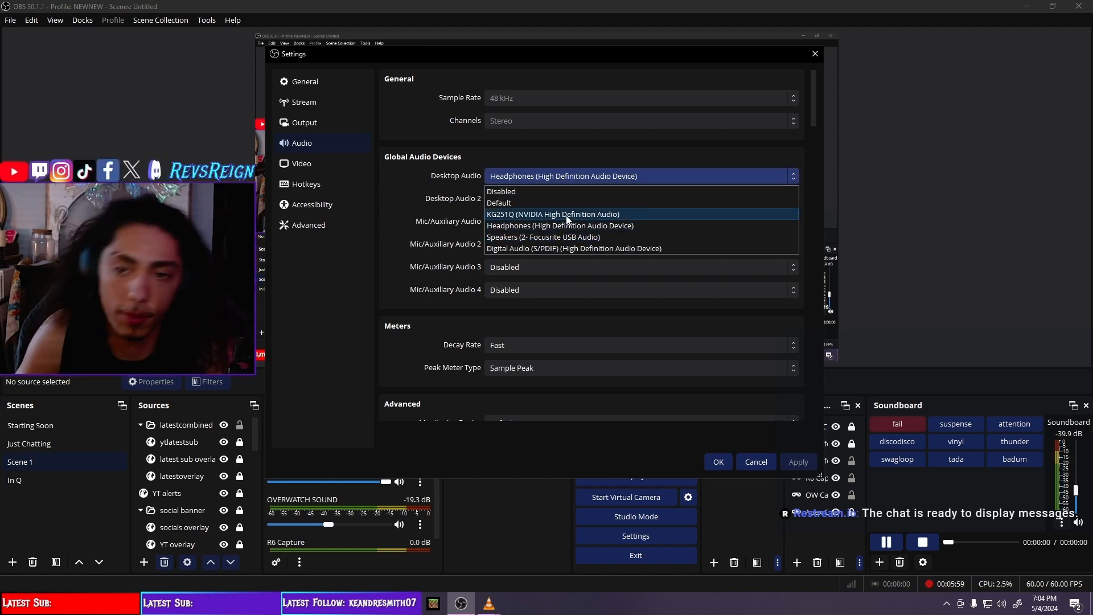
{"action": "left_click", "coordinate": [423, 222]}
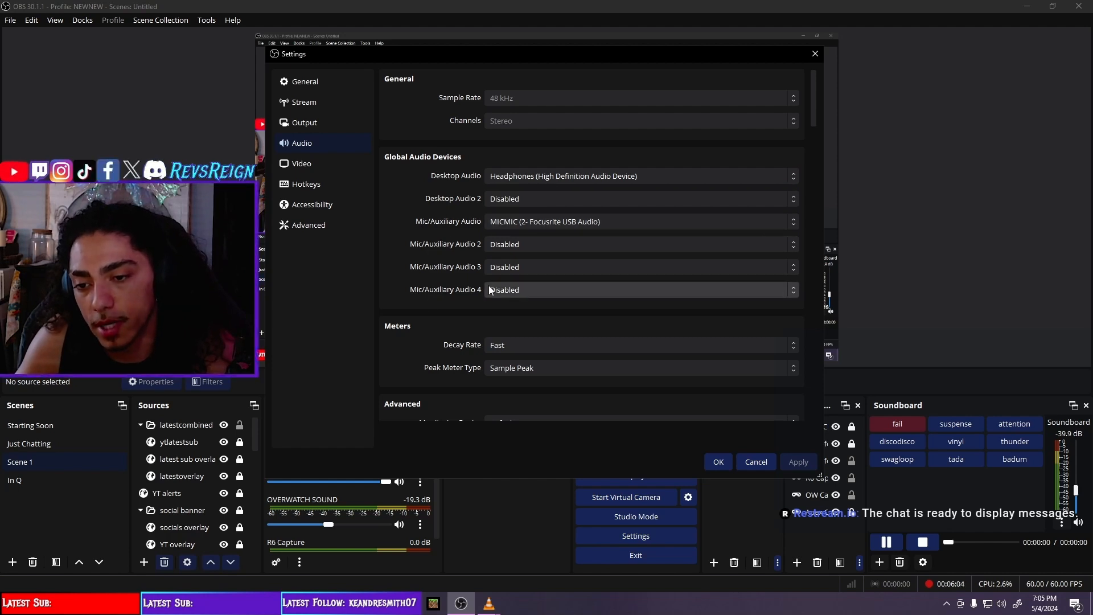
{"action": "scroll", "coordinate": [490, 290], "scroll_direction": "down", "scroll_amount": 5}
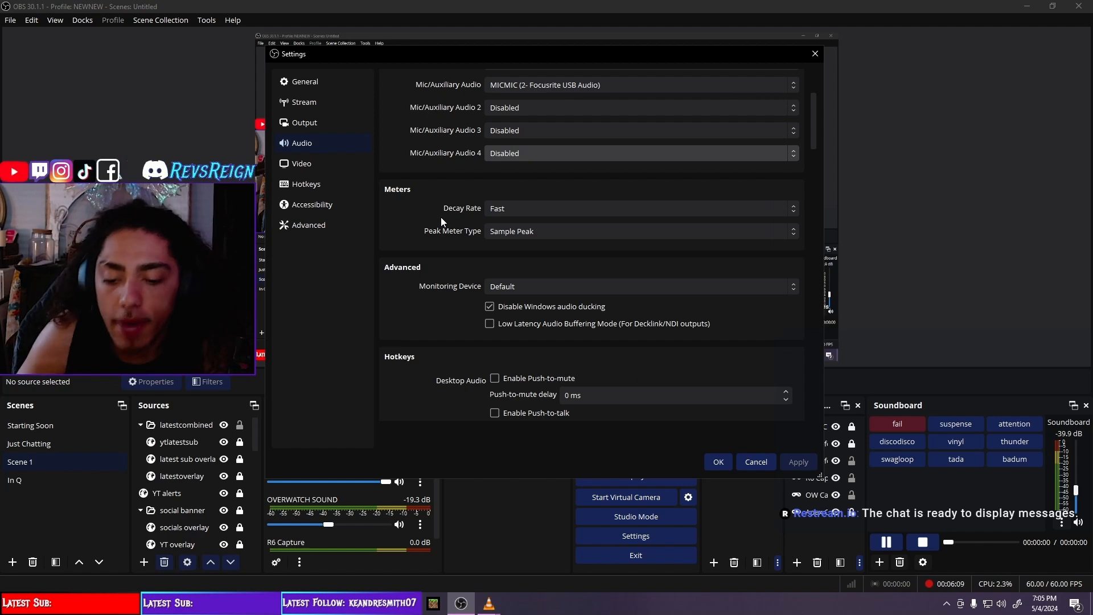
{"action": "left_click", "coordinate": [533, 229]}
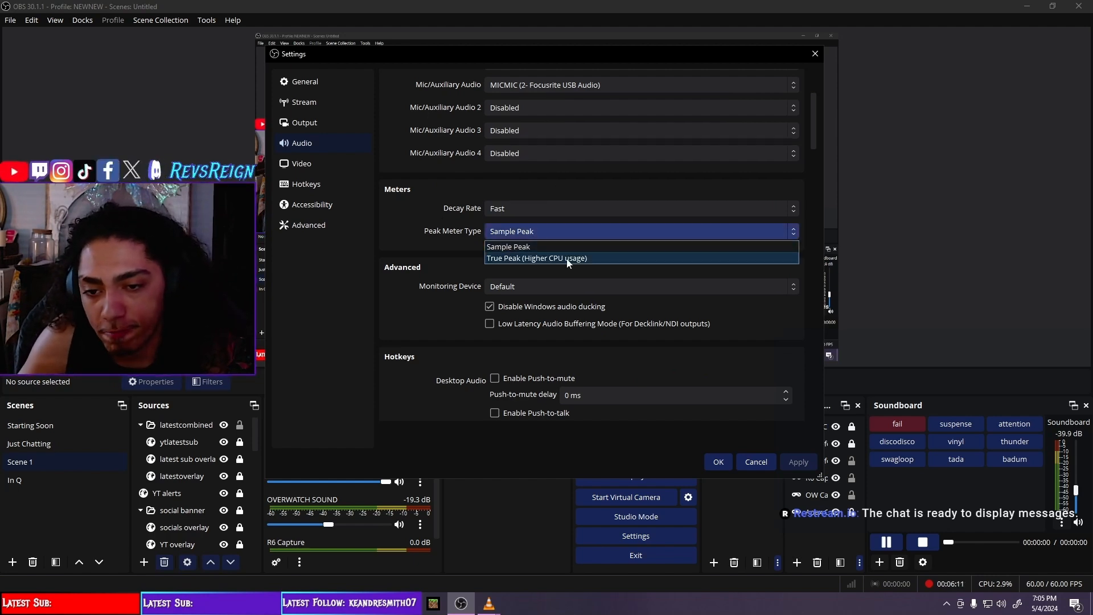
{"action": "left_click", "coordinate": [405, 230]}
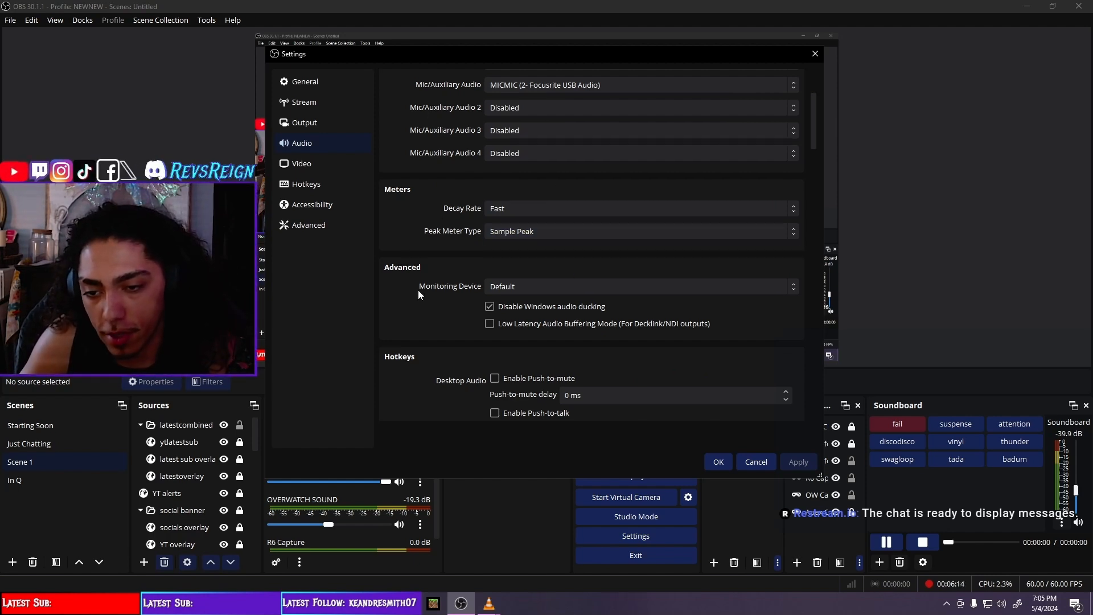
{"action": "scroll", "coordinate": [422, 268], "scroll_direction": "down", "scroll_amount": 2}
{"action": "scroll", "coordinate": [450, 245], "scroll_direction": "down", "scroll_amount": 2}
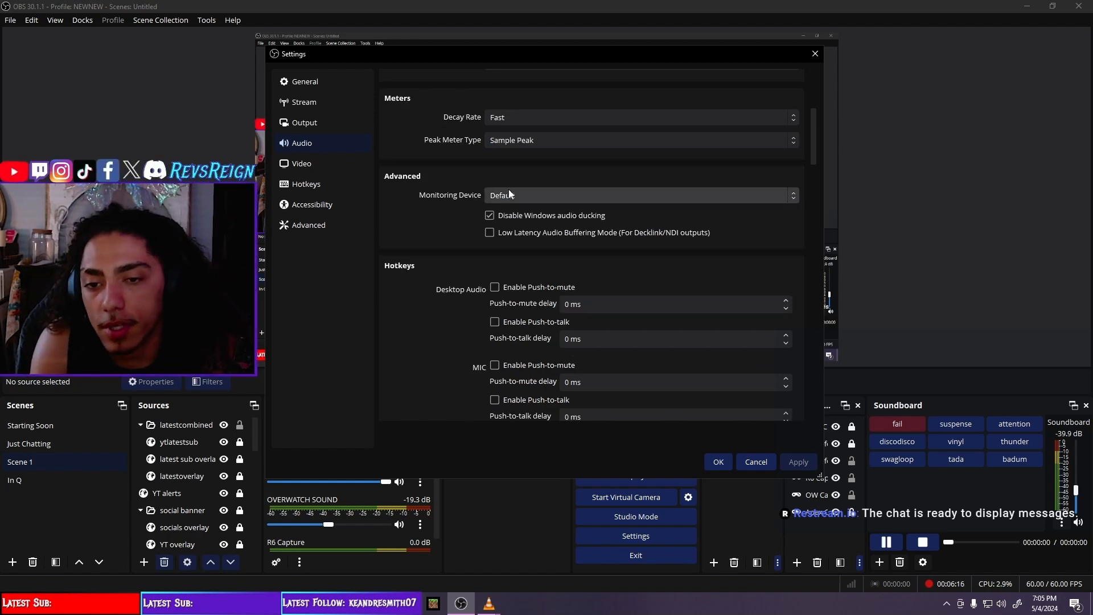
{"action": "scroll", "coordinate": [438, 250], "scroll_direction": "down", "scroll_amount": 4}
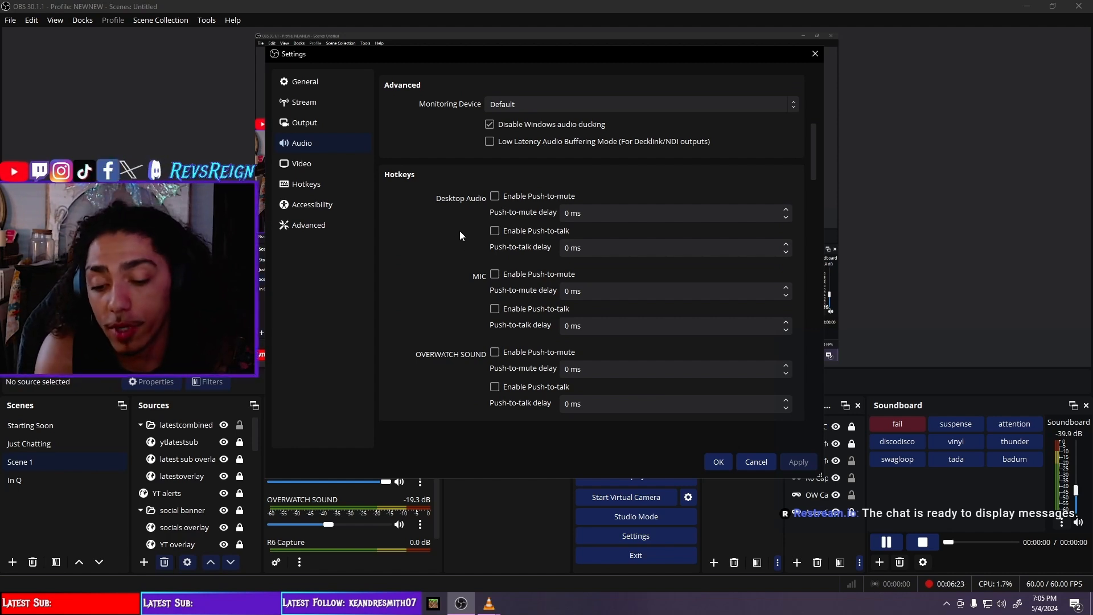
- Look through the Video, Hotkeys and Accessibility settings and open the Advanced settings
{"action": "left_click", "coordinate": [306, 163]}
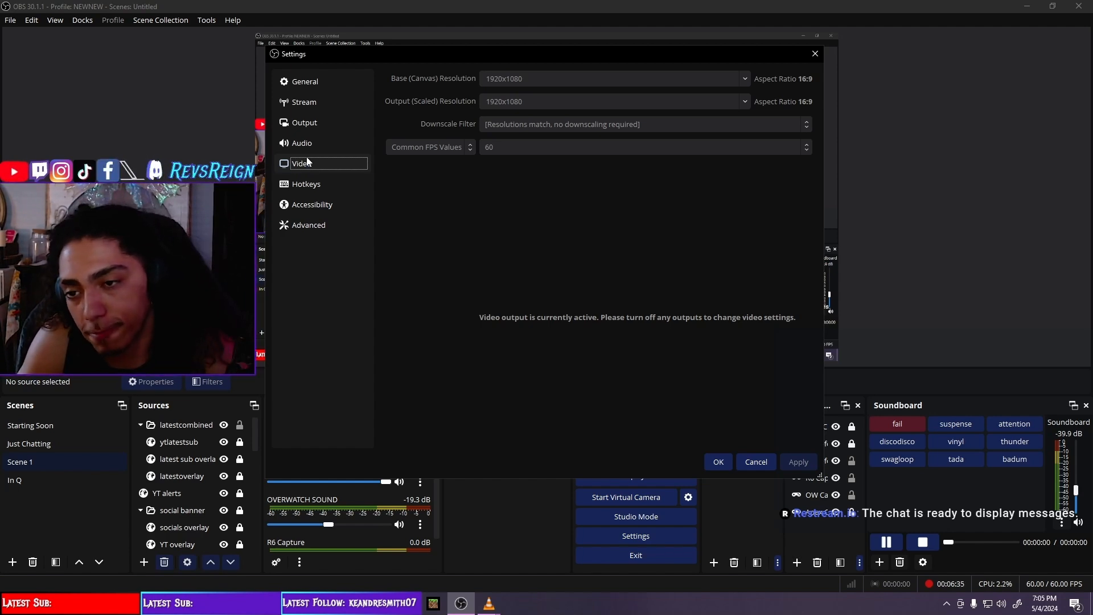
{"action": "left_click", "coordinate": [310, 187]}
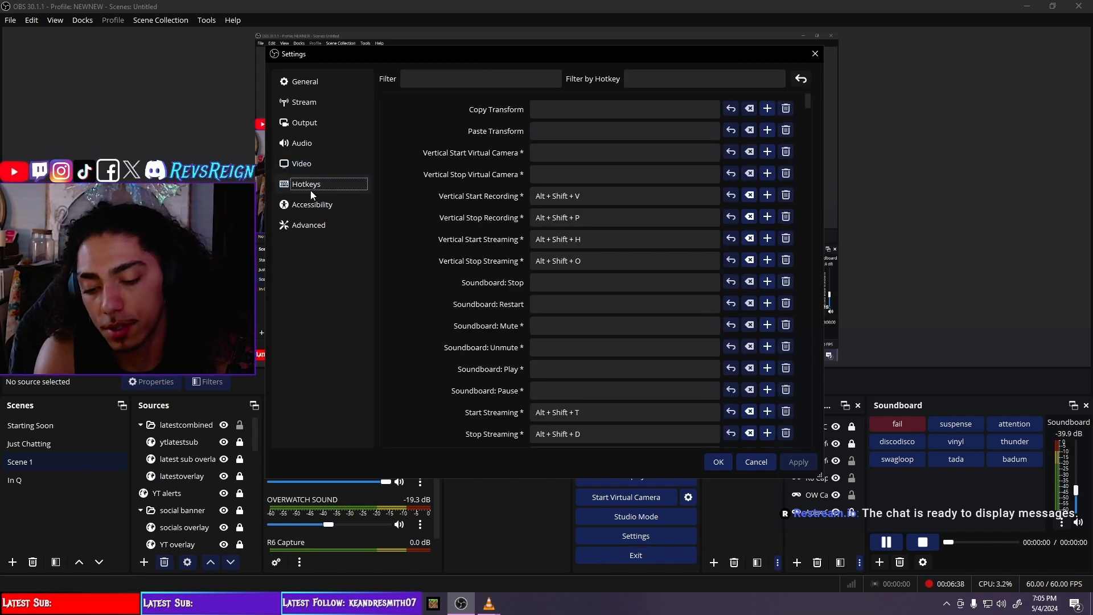
{"action": "left_click", "coordinate": [313, 201]}
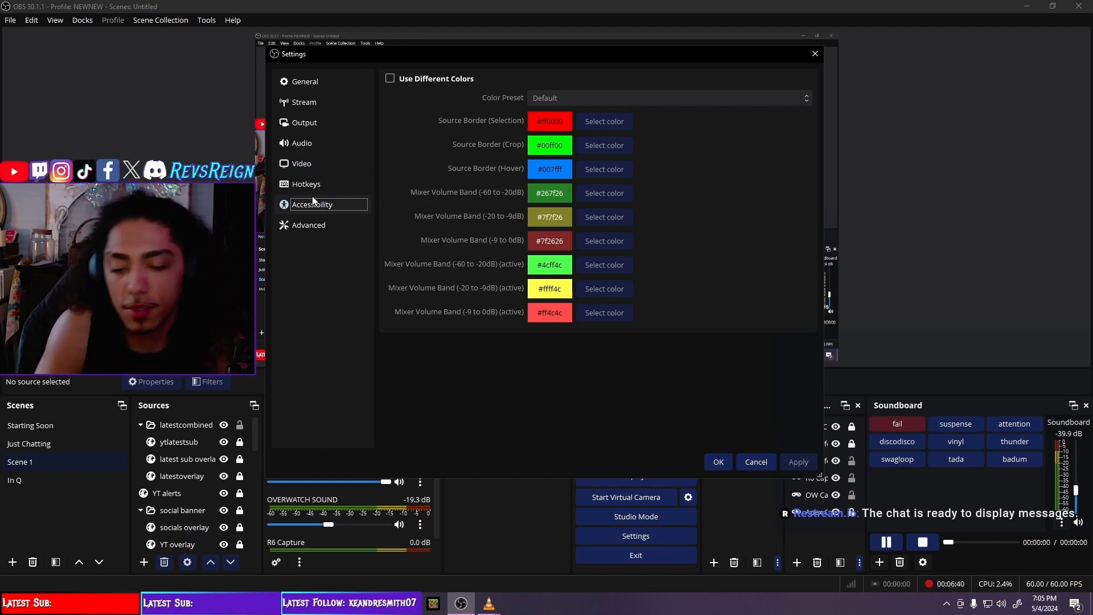
{"action": "left_click", "coordinate": [313, 225]}
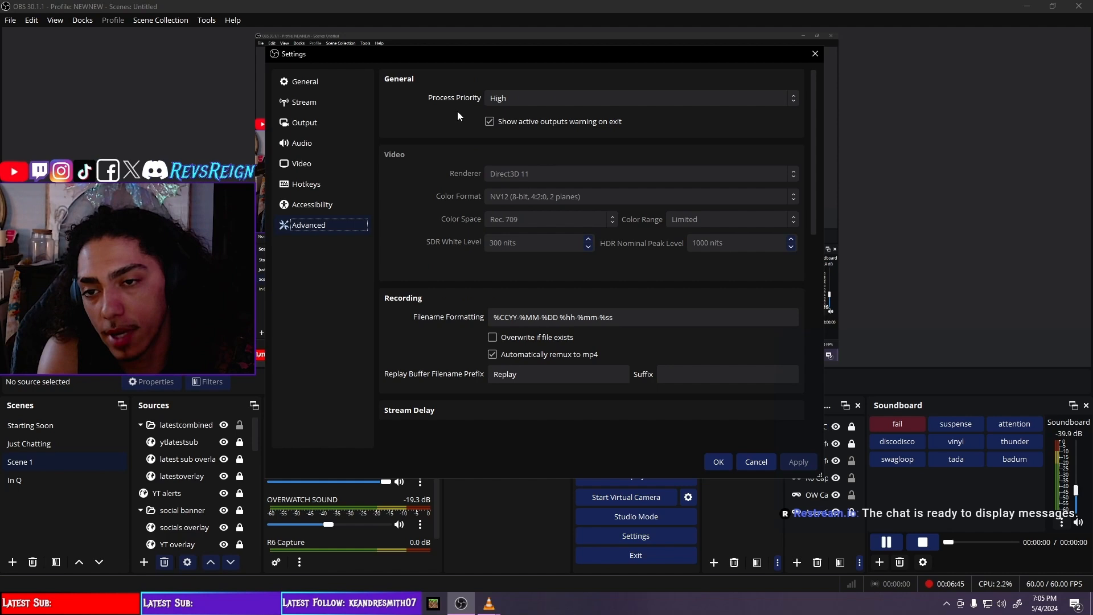
- Review the process priority options and check the OBS Studio desktop shortcut's advanced properties for running as administrator
{"action": "left_click", "coordinate": [525, 99]}
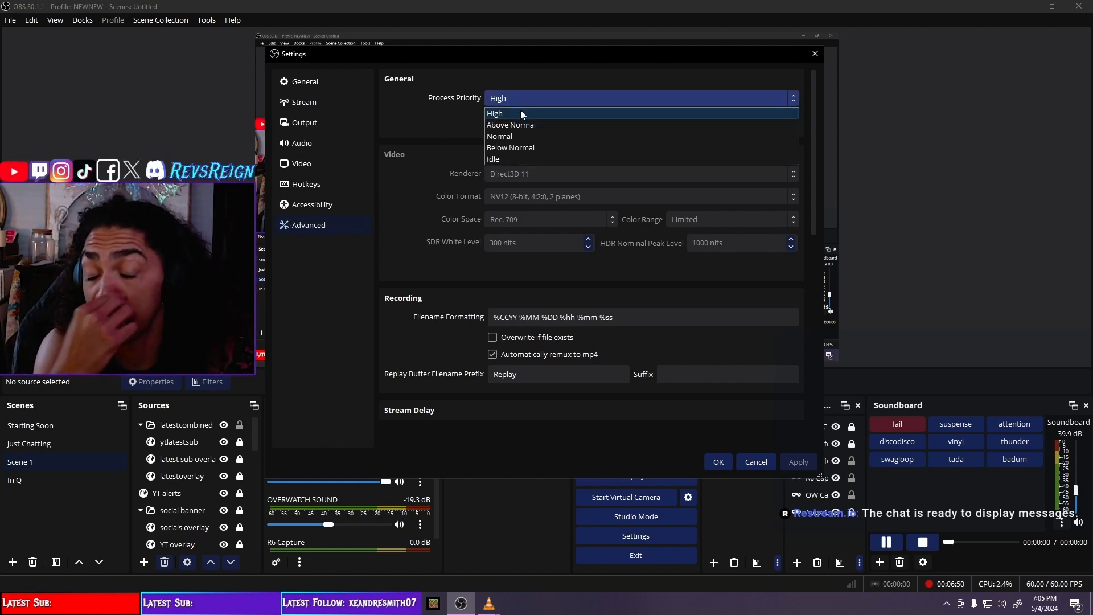
{"action": "left_click", "coordinate": [474, 134]}
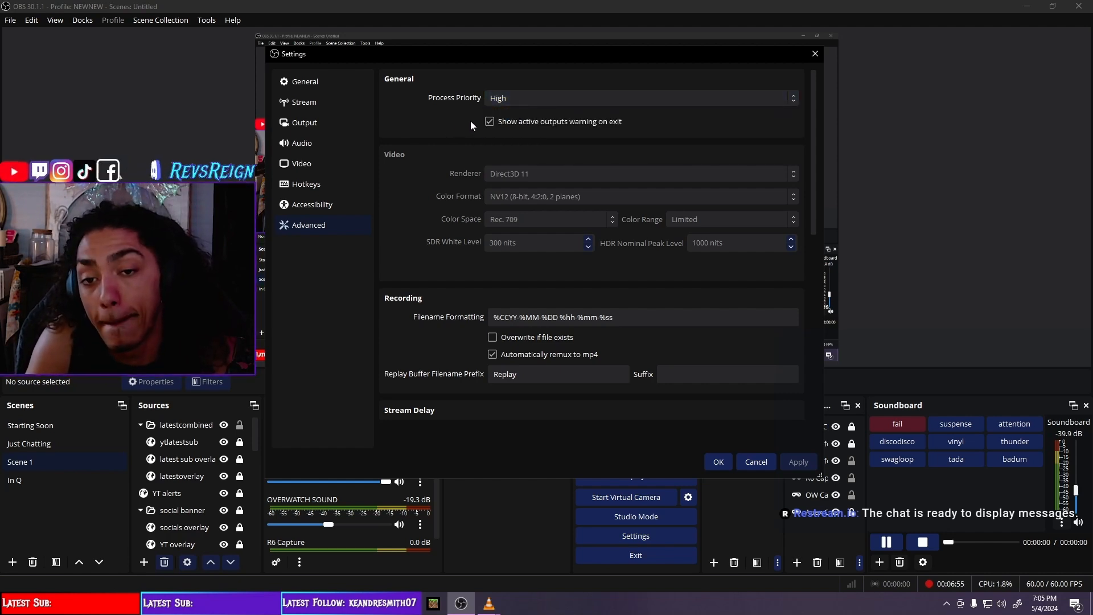
{"action": "right_click", "coordinate": [465, 610]}
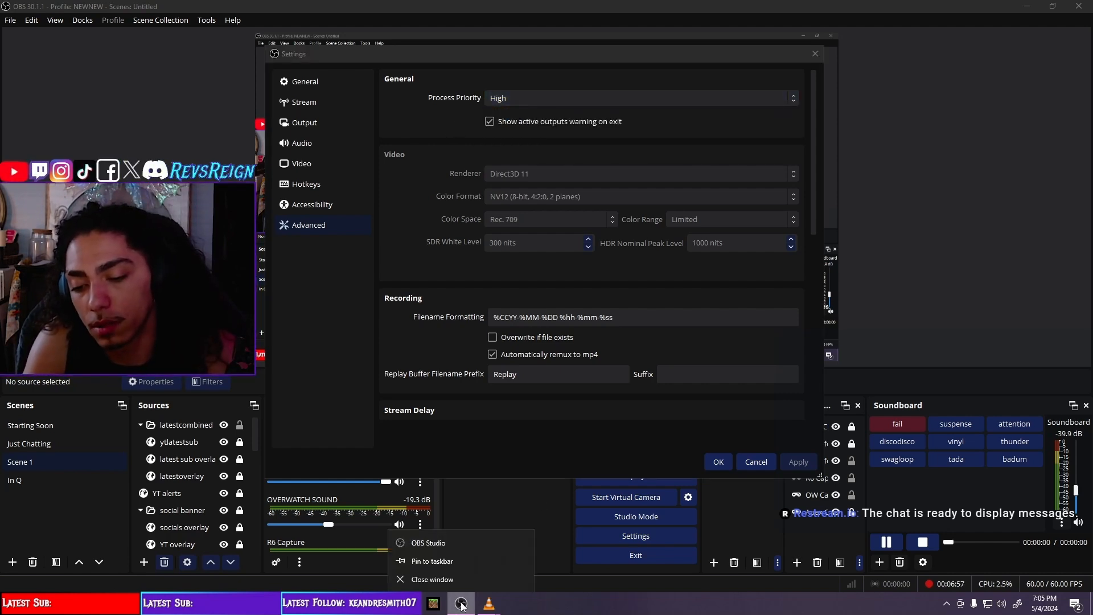
{"action": "left_click", "coordinate": [1075, 604]}
{"action": "left_click", "coordinate": [1092, 607]}
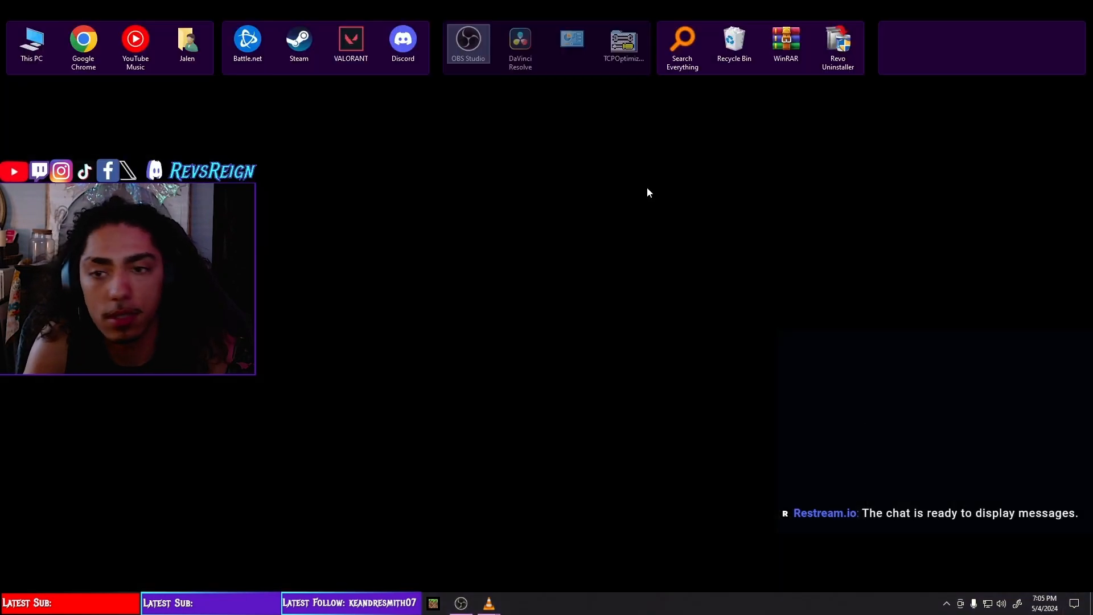
{"action": "right_click", "coordinate": [473, 45]}
{"action": "left_click", "coordinate": [512, 338]}
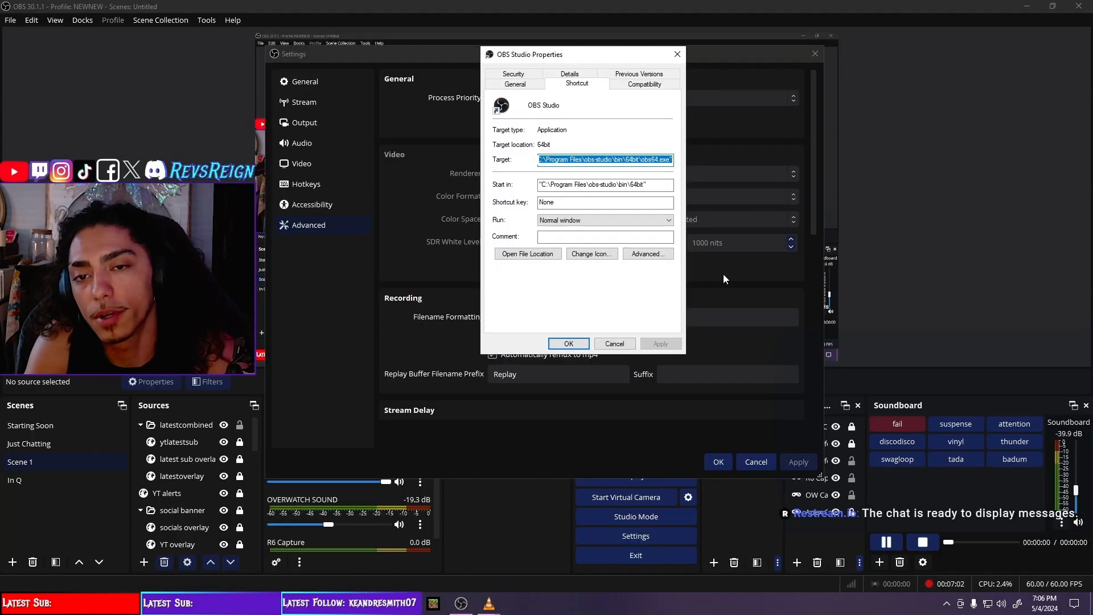
{"action": "left_click", "coordinate": [648, 254]}
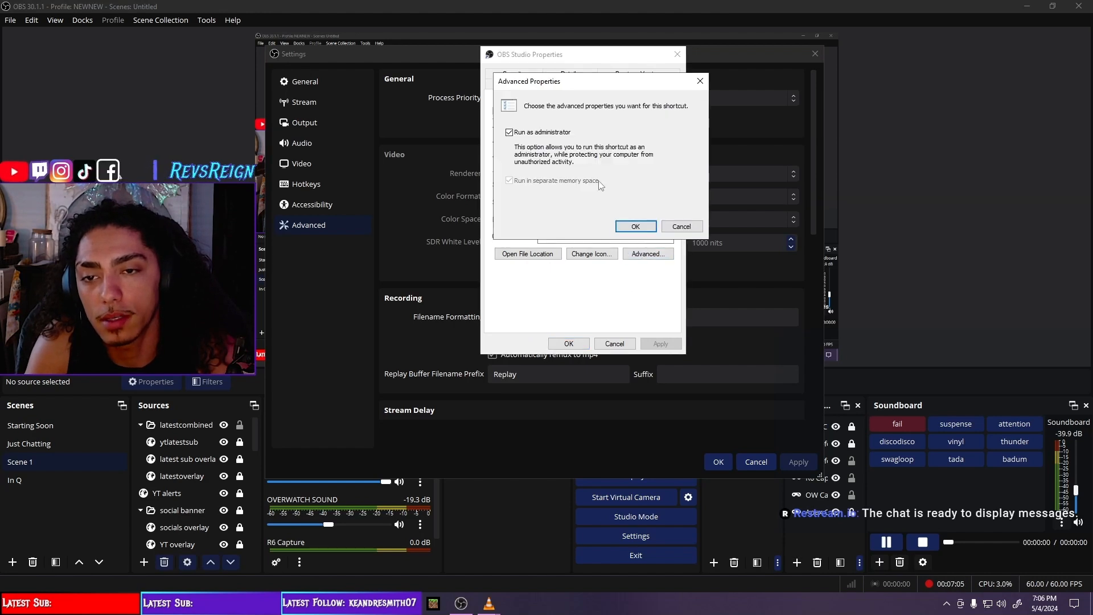
{"action": "left_click", "coordinate": [635, 226]}
{"action": "left_click", "coordinate": [678, 54]}
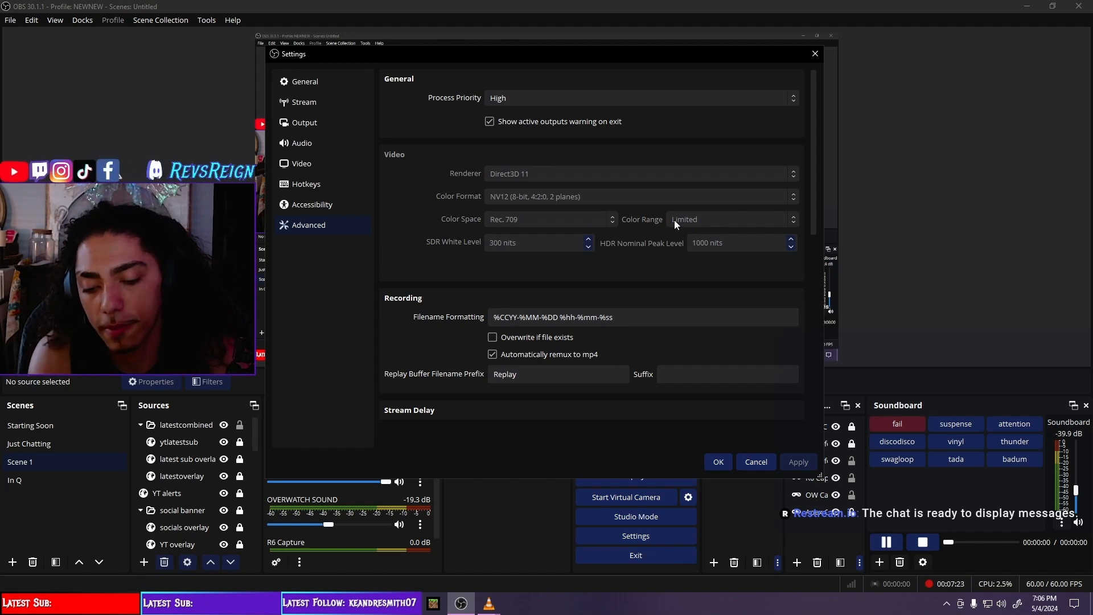
- Review the remaining Advanced settings for recording, stream delay, automatic reconnect, network, sources and hotkeys, and close the settings
{"action": "scroll", "coordinate": [598, 273], "scroll_direction": "down", "scroll_amount": 2}
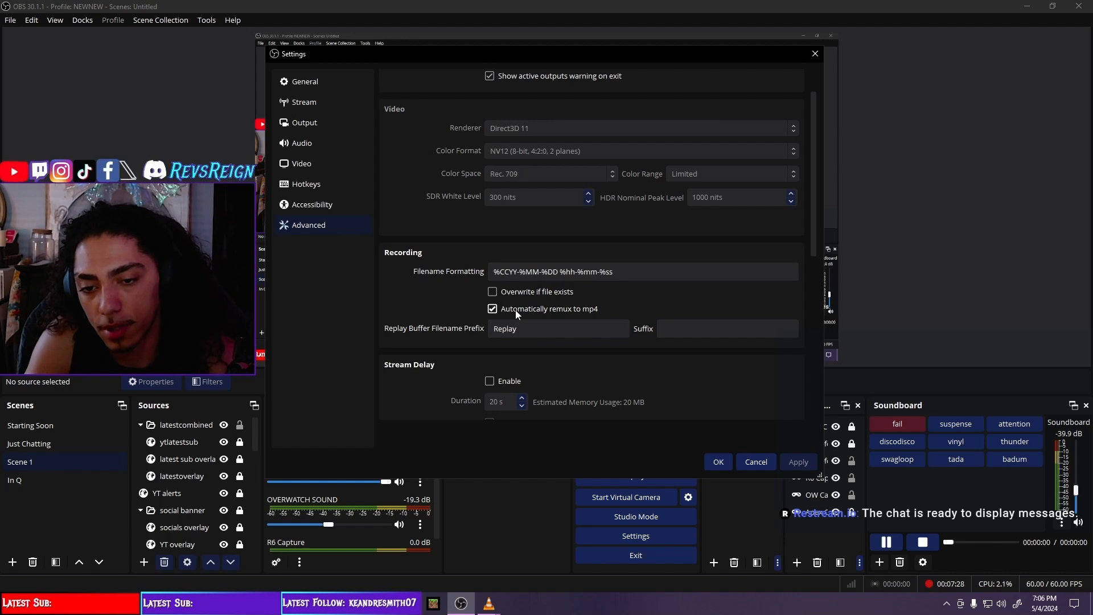
{"action": "scroll", "coordinate": [463, 366], "scroll_direction": "down", "scroll_amount": 3}
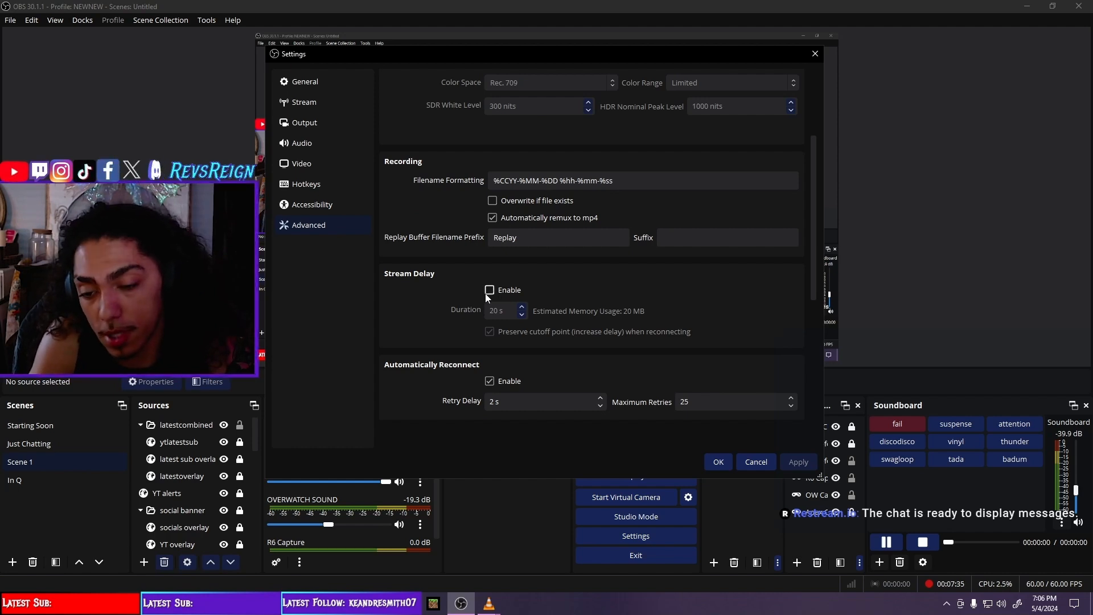
{"action": "scroll", "coordinate": [441, 318], "scroll_direction": "down", "scroll_amount": 1}
{"action": "scroll", "coordinate": [436, 273], "scroll_direction": "down", "scroll_amount": 2}
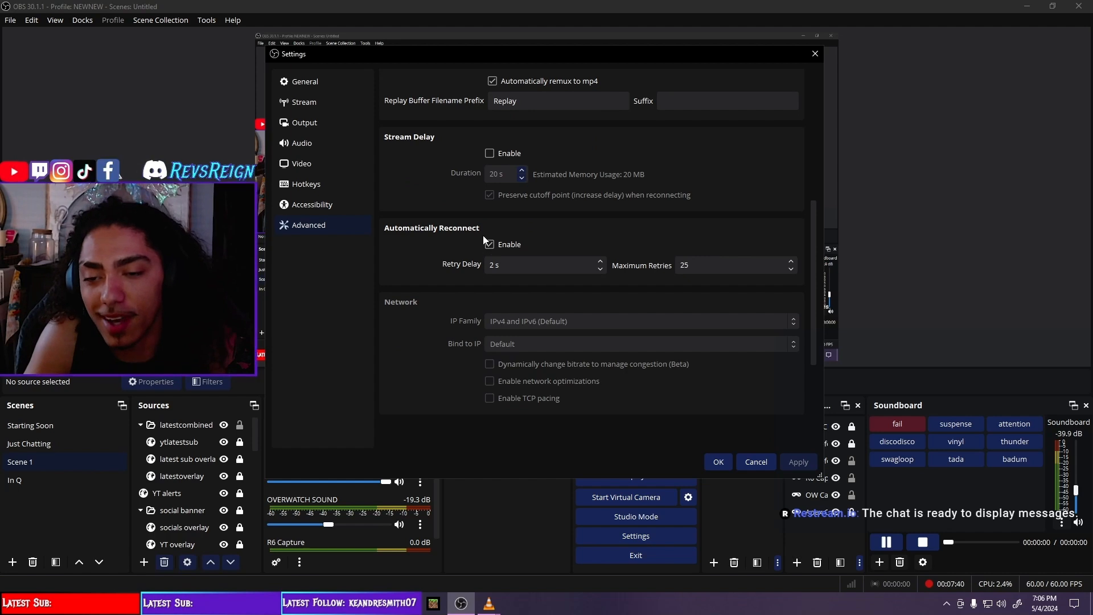
{"action": "scroll", "coordinate": [483, 213], "scroll_direction": "down", "scroll_amount": 3}
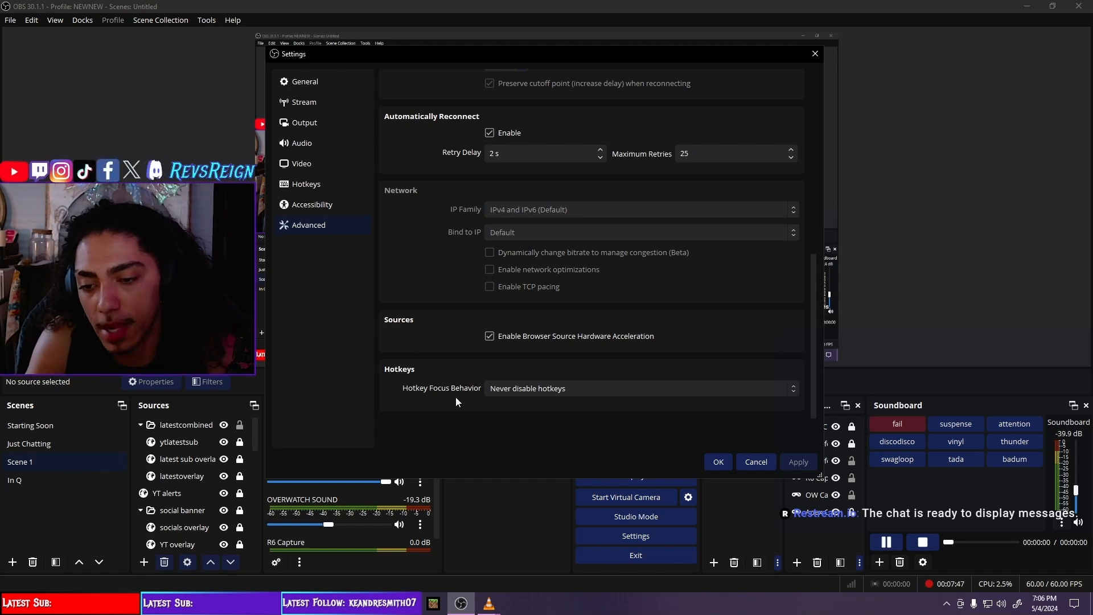
{"action": "left_click", "coordinate": [720, 462]}
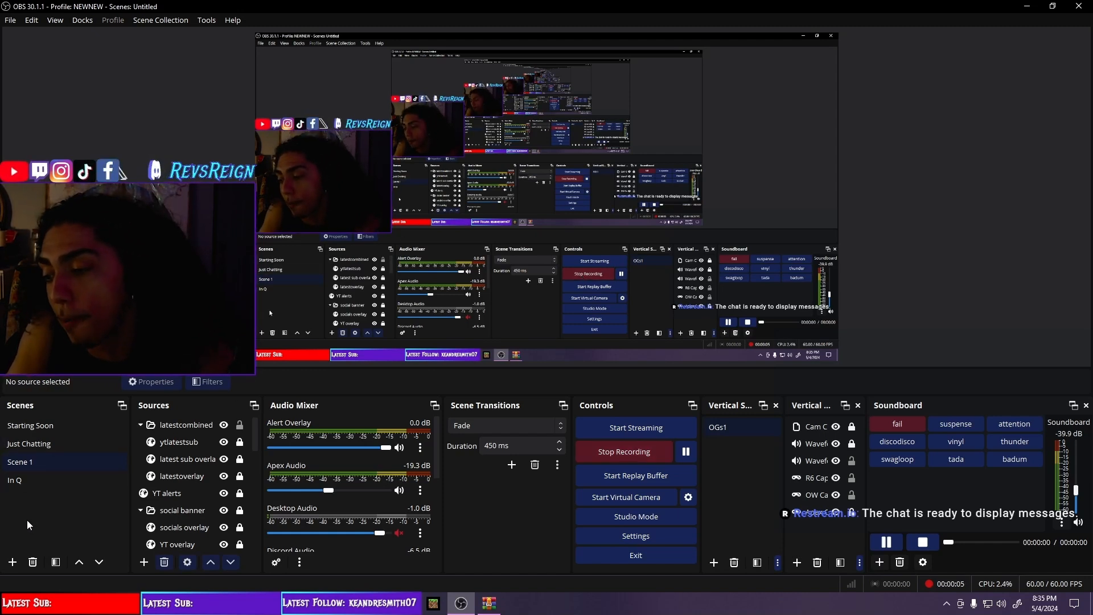
- Add a new scene named "starting soon"
{"action": "left_click", "coordinate": [12, 562]}
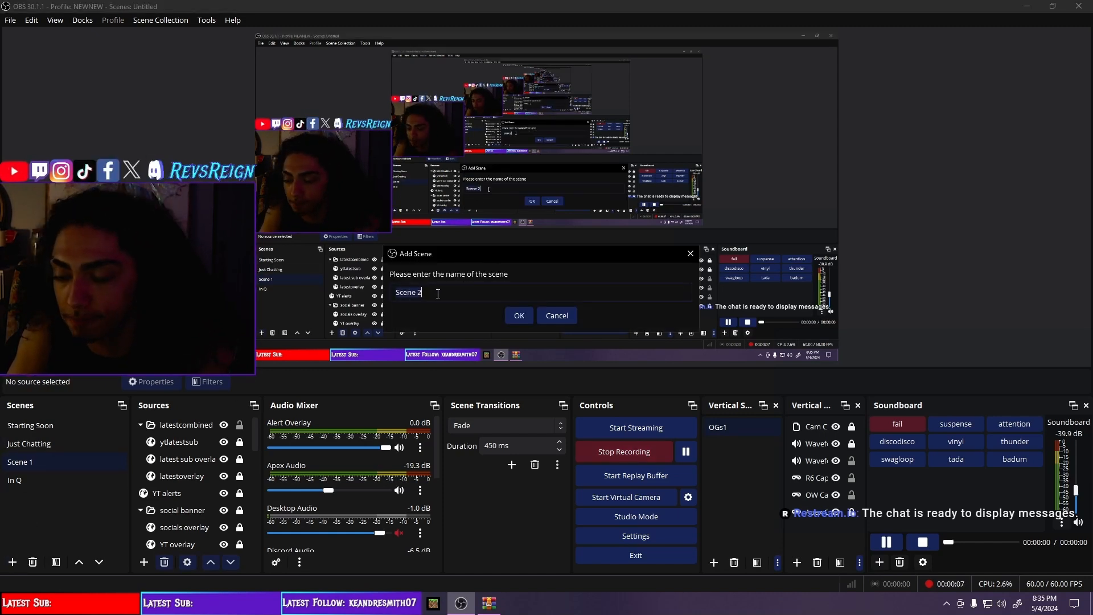
{"action": "type", "text": "starting so"}
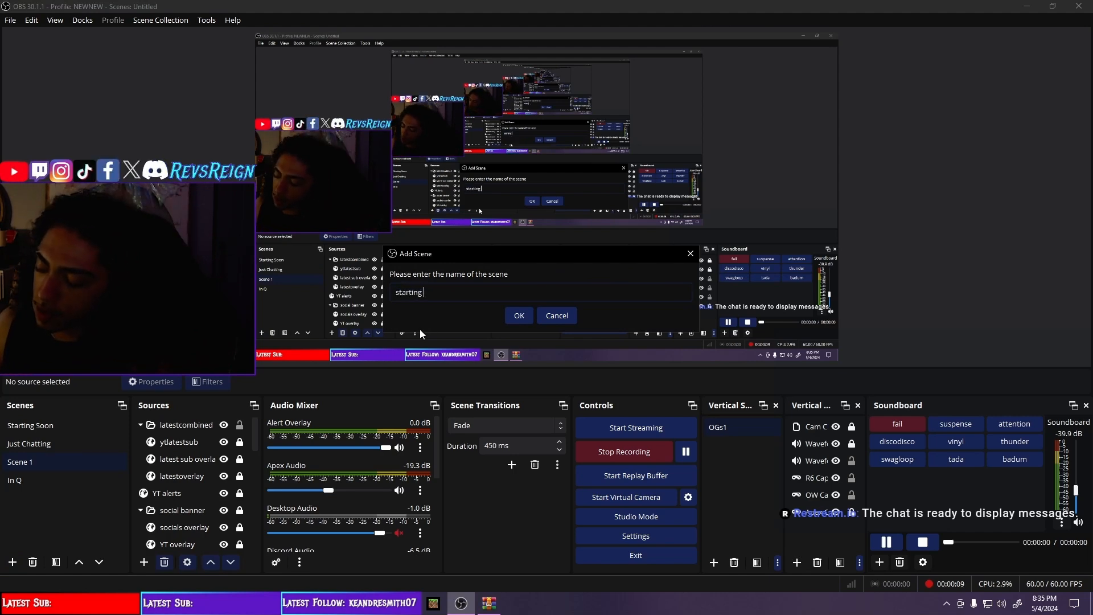
{"action": "type", "text": "on"}
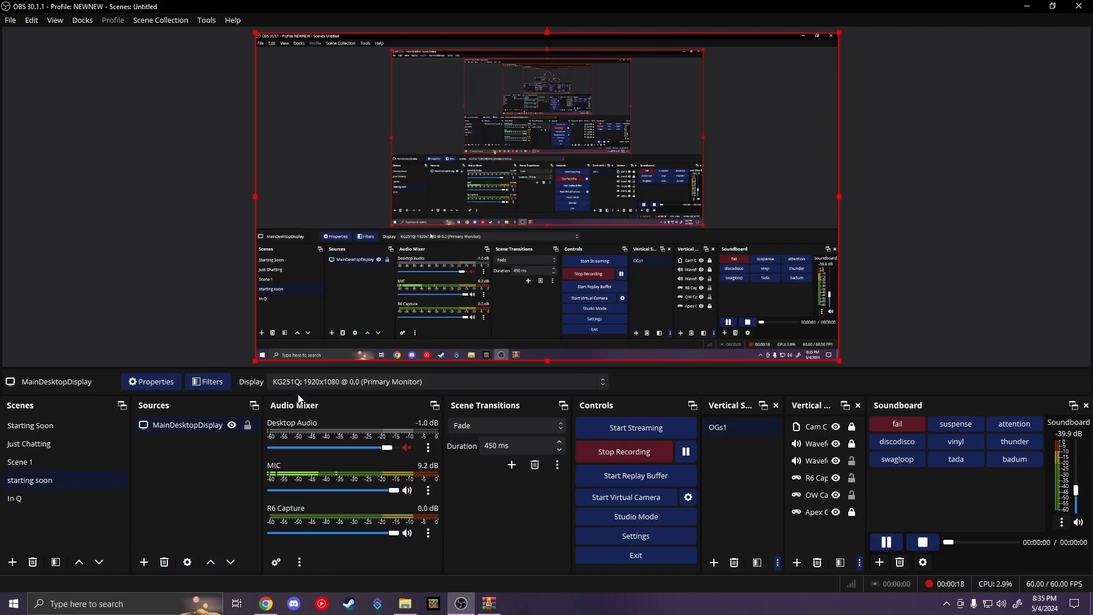
- Add a dark red, full-canvas color source named BG1 to the starting soon scene and hide it
{"action": "left_click", "coordinate": [144, 562]}
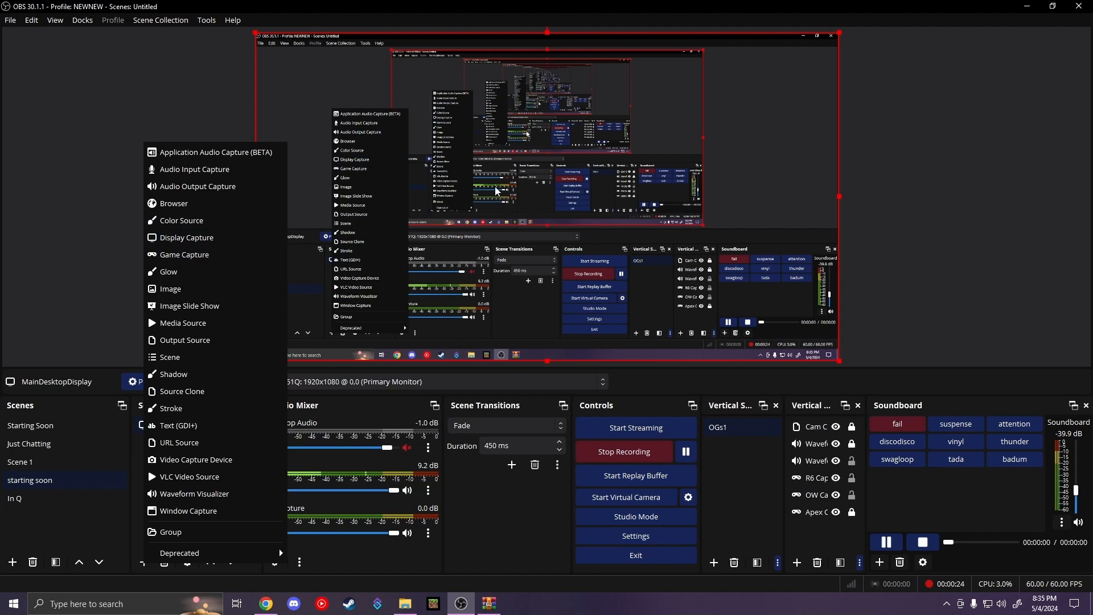
{"action": "left_click", "coordinate": [138, 534]}
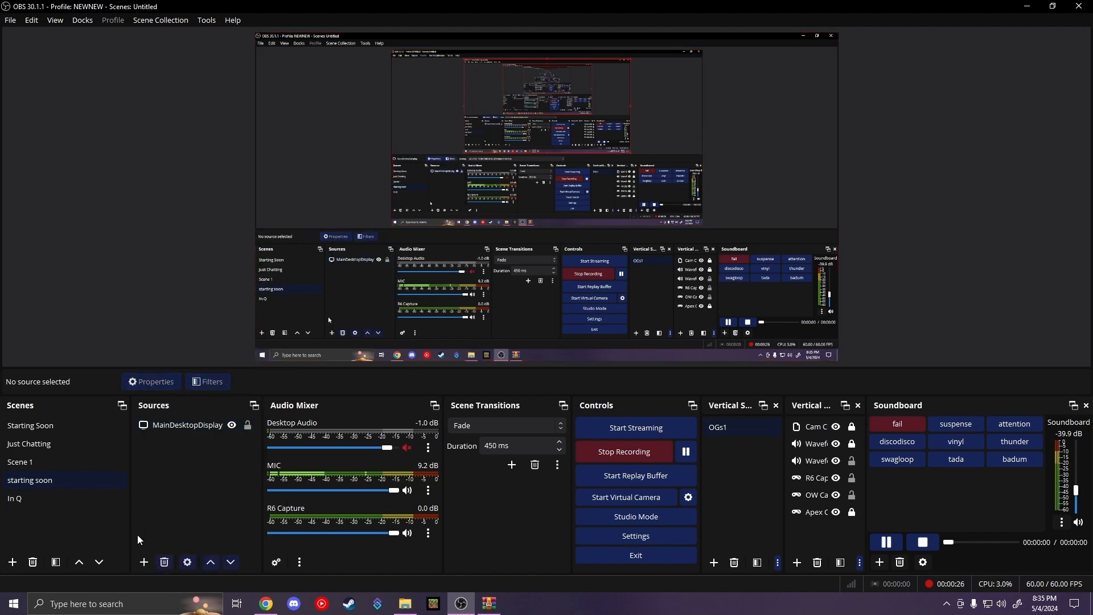
{"action": "left_click", "coordinate": [137, 565]}
{"action": "left_click", "coordinate": [205, 223]}
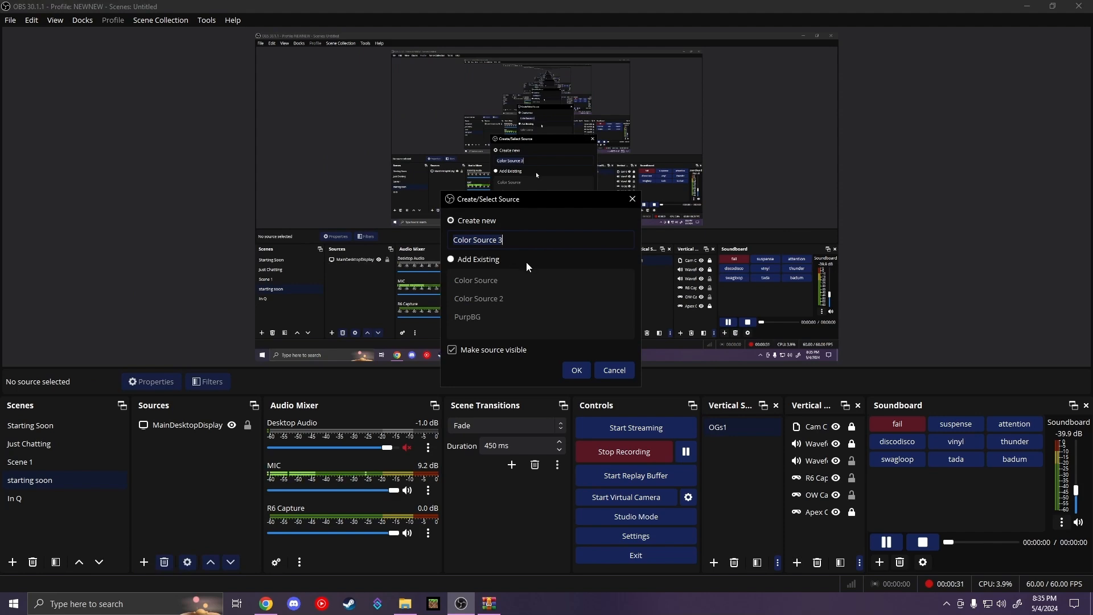
{"action": "type", "text": "BG"}
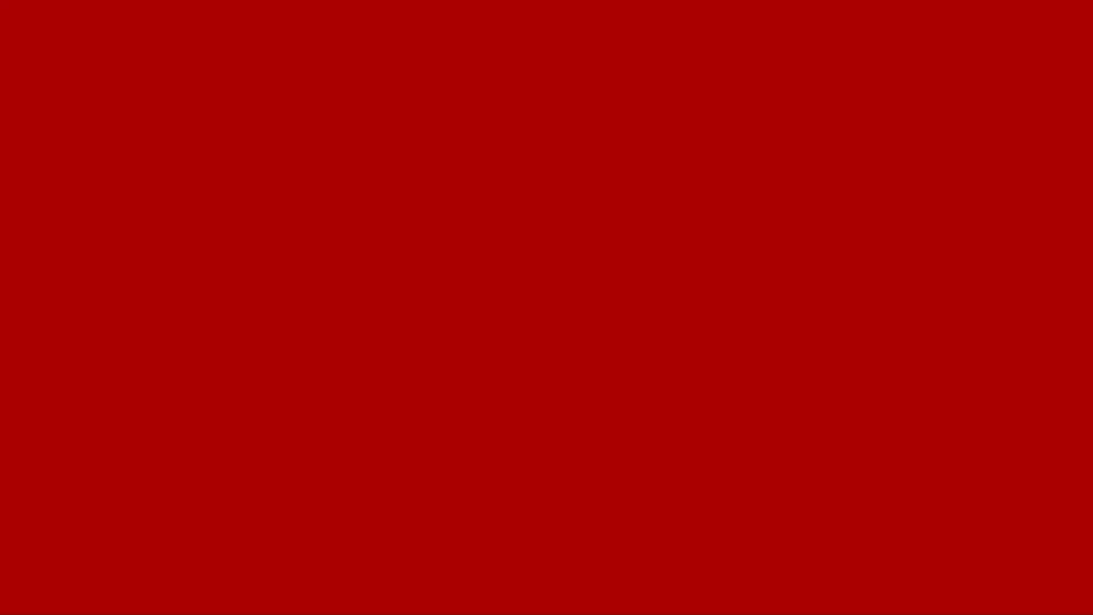
{"action": "left_click", "coordinate": [232, 425]}
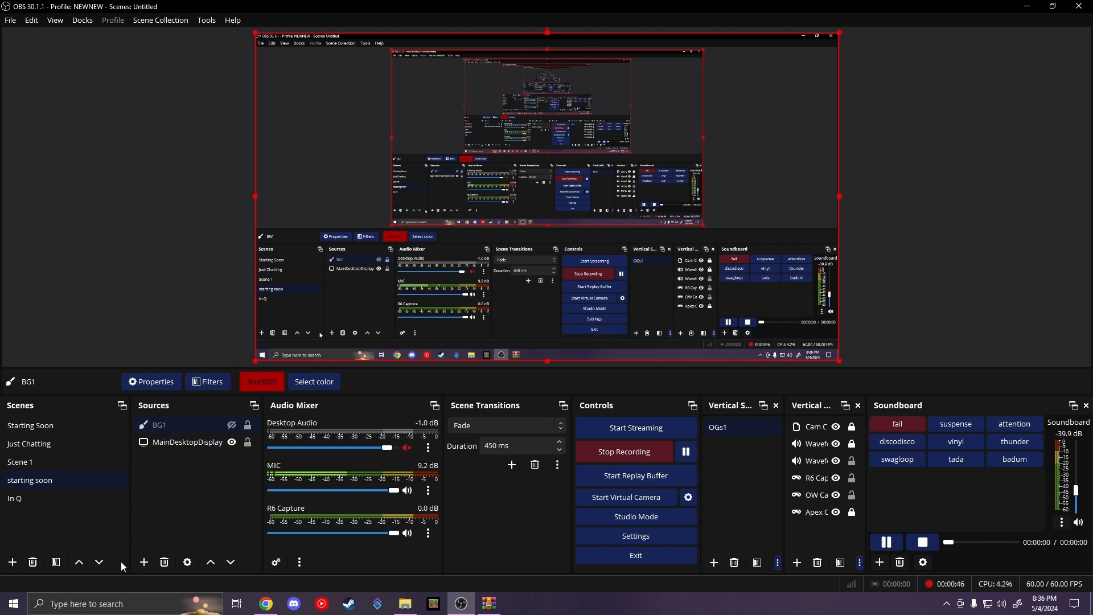
- Add a black color source named FG with a width and height of 1000
{"action": "left_click", "coordinate": [144, 562]}
{"action": "left_click", "coordinate": [206, 214]}
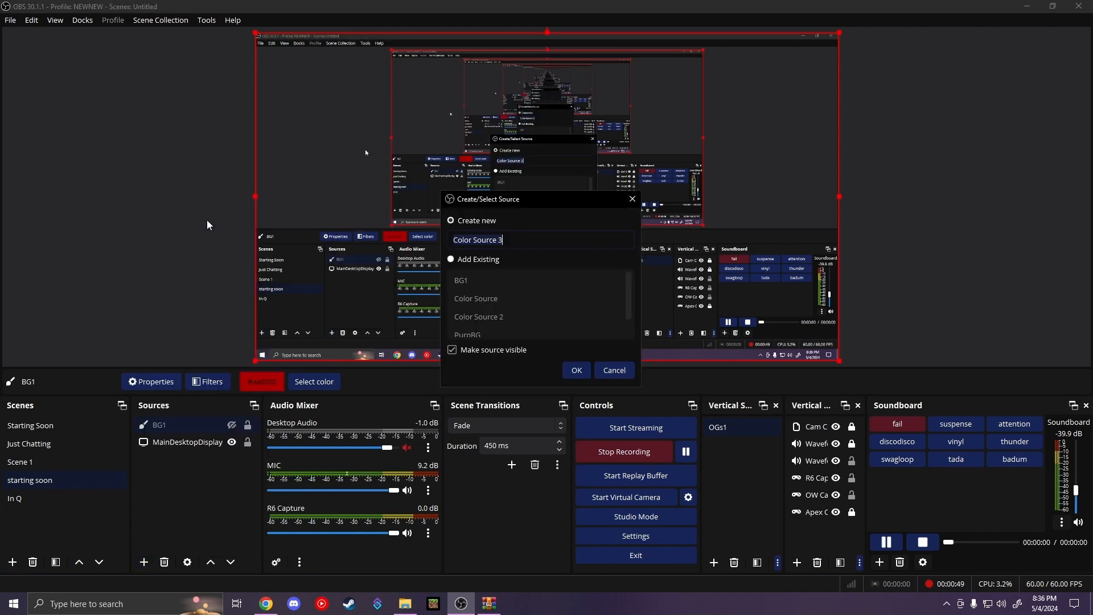
{"action": "type", "text": "Red"}
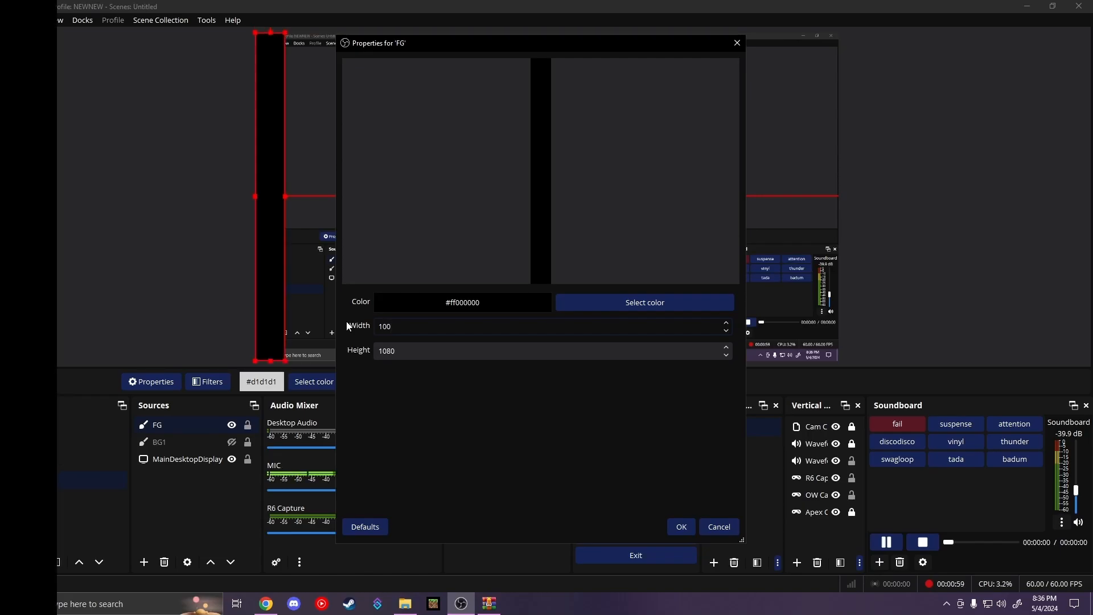
{"action": "type", "text": "0"}
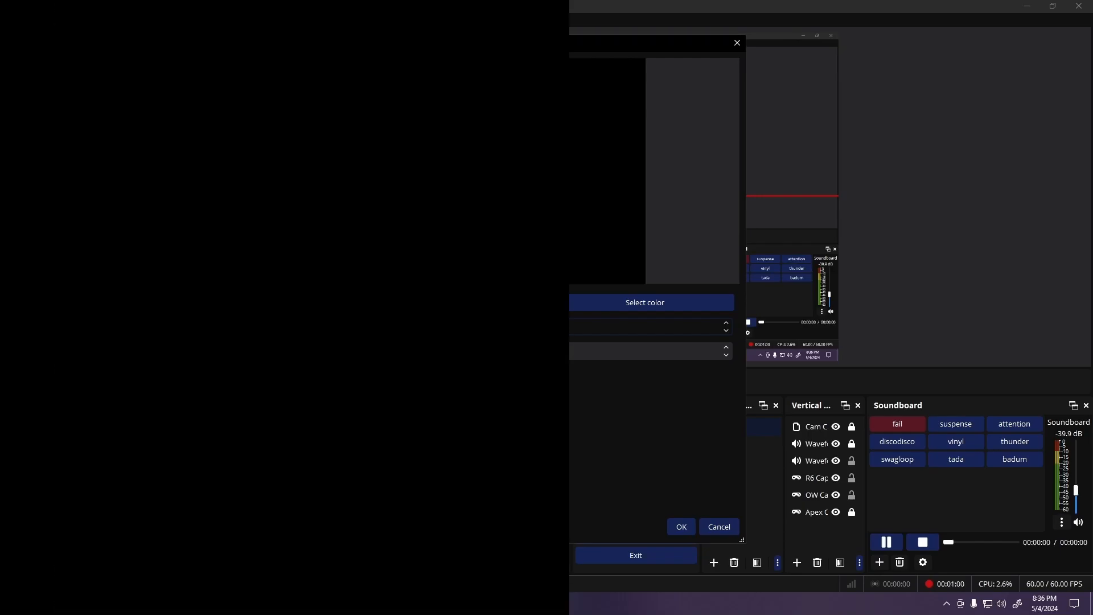
{"action": "left_click", "coordinate": [405, 351]}
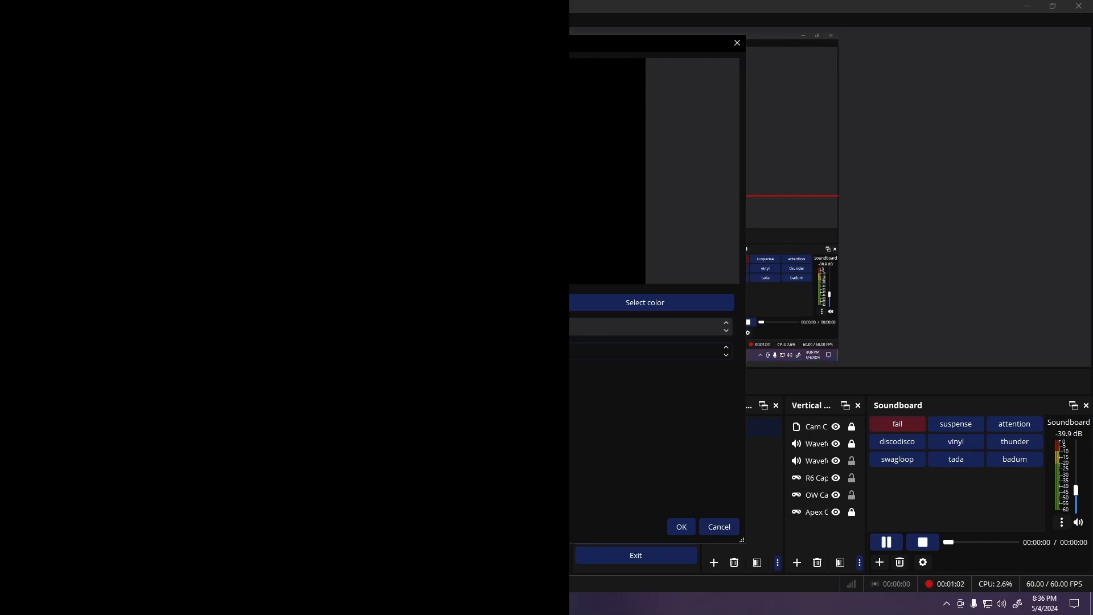
{"action": "type", "text": "1000"}
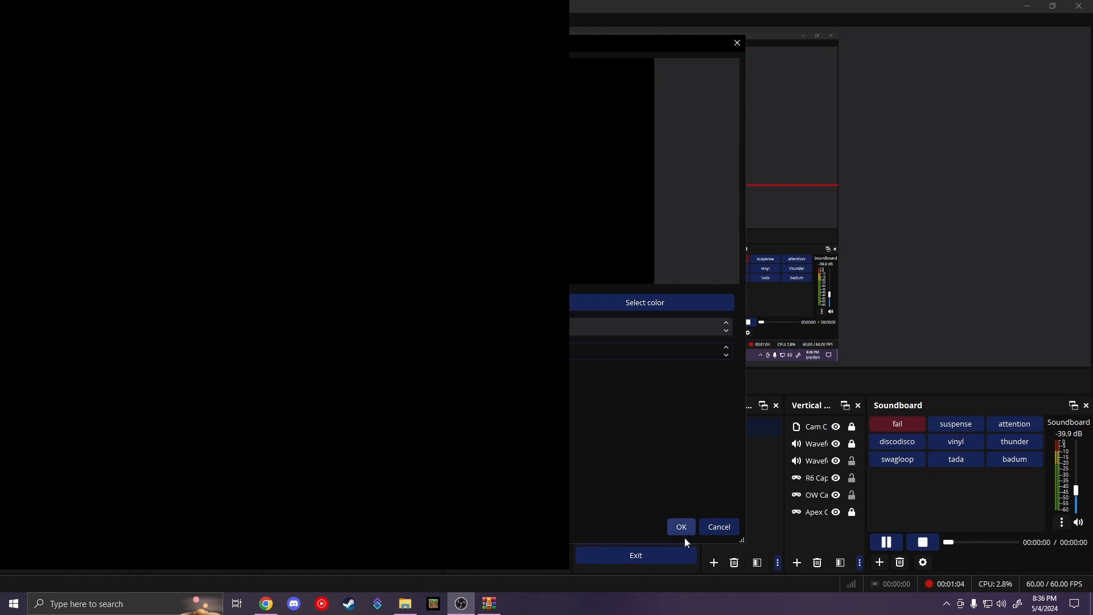
{"action": "left_click", "coordinate": [677, 529]}
- Move the FG color source to about 160 px from the canvas's left edge and 80 px from its top, and hide it
{"action": "left_click_drag", "start_coordinate": [407, 196], "coordinate": [430, 234]}
{"action": "left_click", "coordinate": [232, 425]}
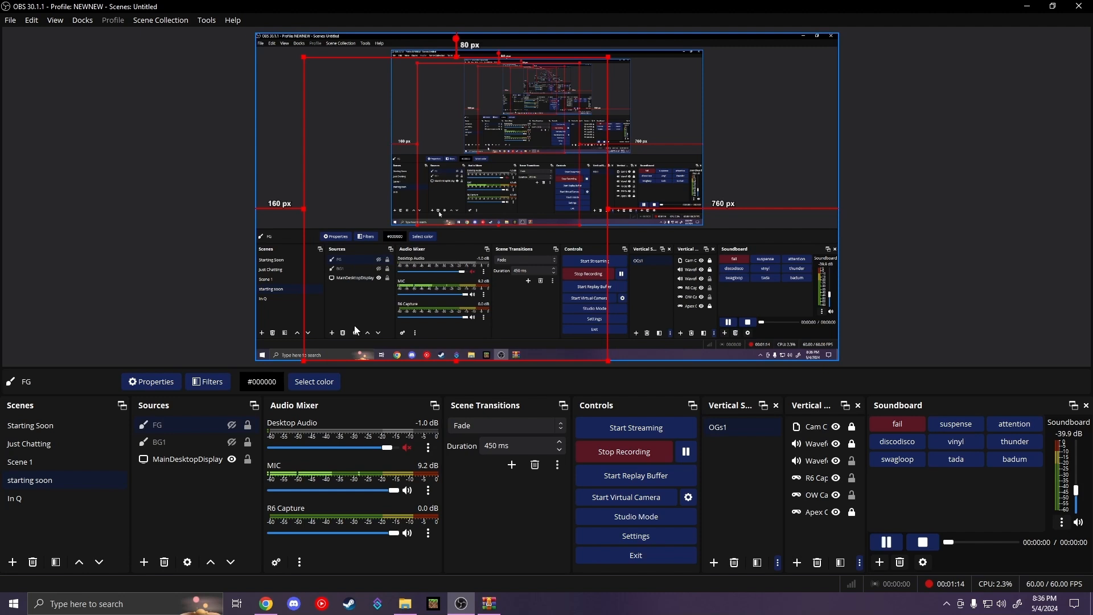
{"action": "left_click", "coordinate": [232, 425]}
- Switch to Chrome and open the obs-shaderfilter page from the plugins section of the OBS forum
{"action": "left_click", "coordinate": [266, 603]}
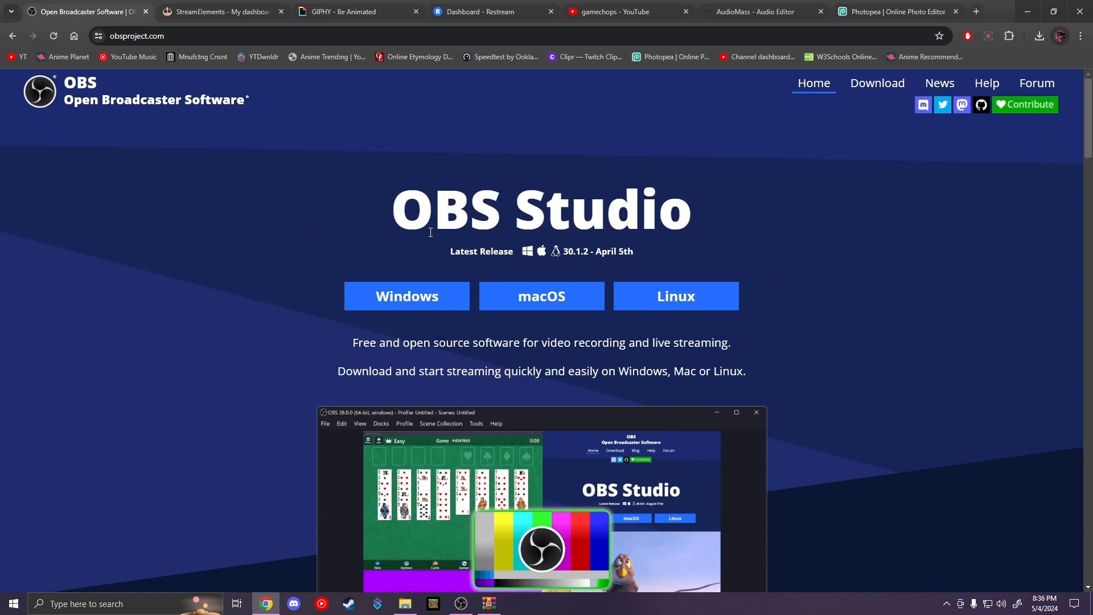
{"action": "left_click", "coordinate": [1057, 81]}
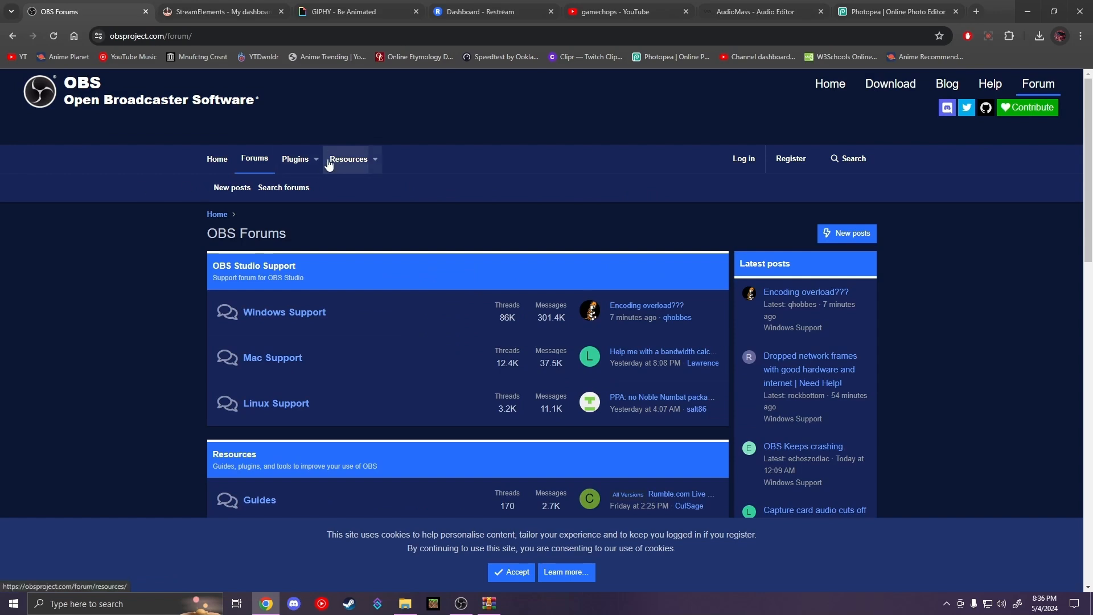
{"action": "left_click", "coordinate": [294, 162]}
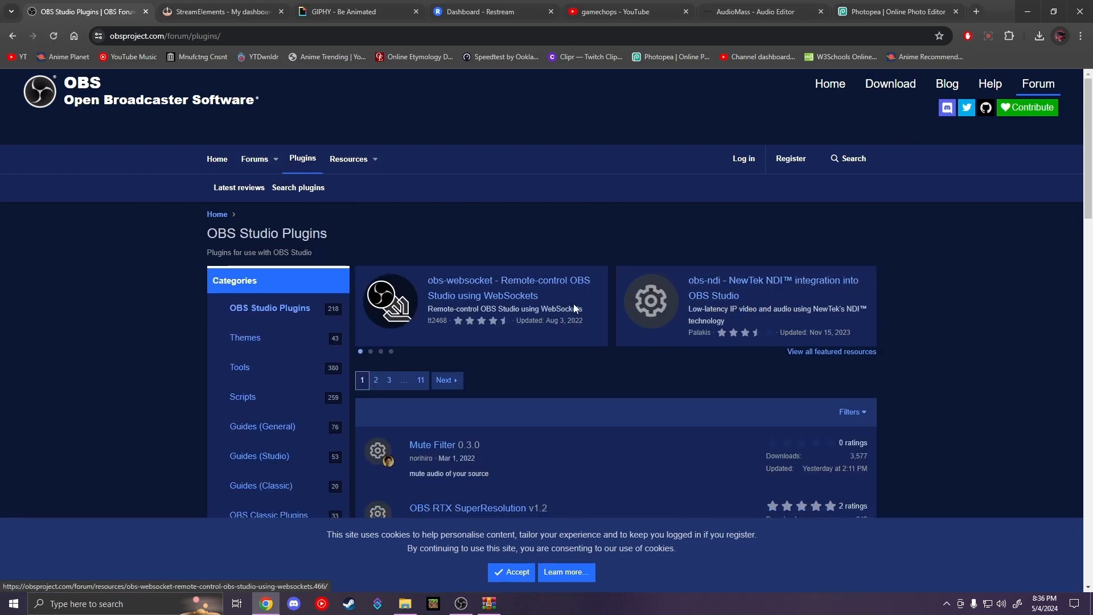
{"action": "scroll", "coordinate": [484, 303], "scroll_direction": "down", "scroll_amount": 5}
{"action": "scroll", "coordinate": [414, 300], "scroll_direction": "down", "scroll_amount": 2}
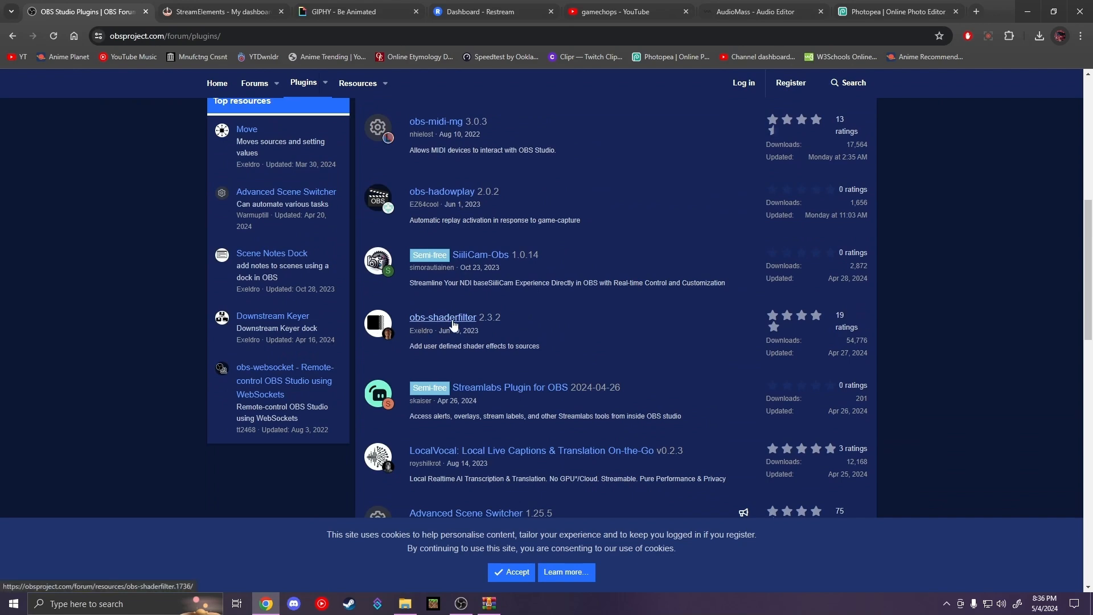
{"action": "left_click", "coordinate": [443, 319]}
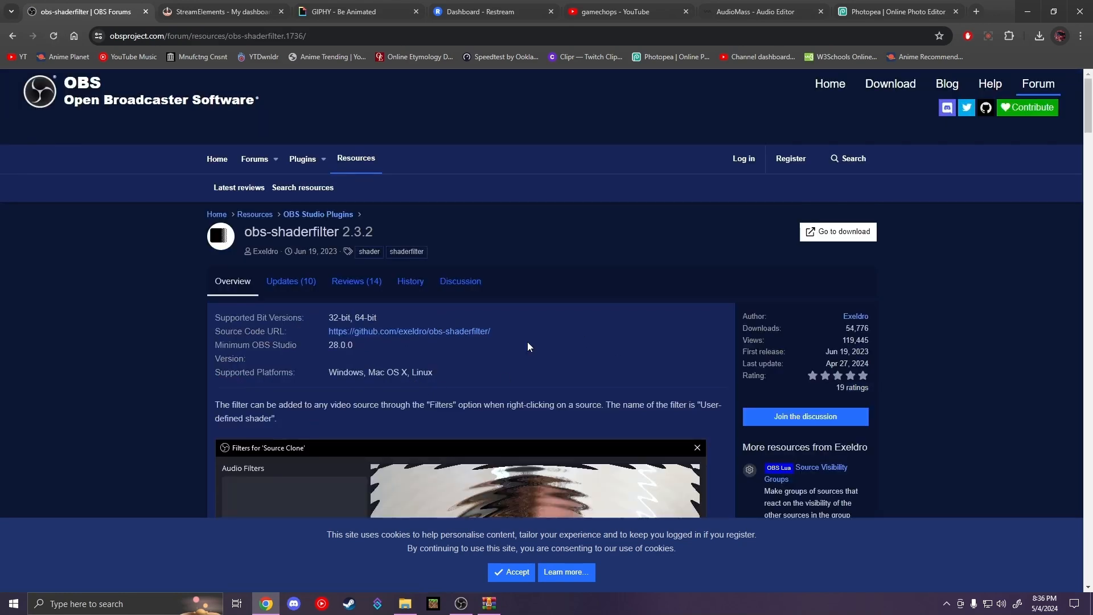
- Examine the obs-shaderfilter page's filter preview and its table of included shader effects with descriptions and examples
{"action": "scroll", "coordinate": [776, 348], "scroll_direction": "down", "scroll_amount": 4}
{"action": "scroll", "coordinate": [585, 370], "scroll_direction": "down", "scroll_amount": 7}
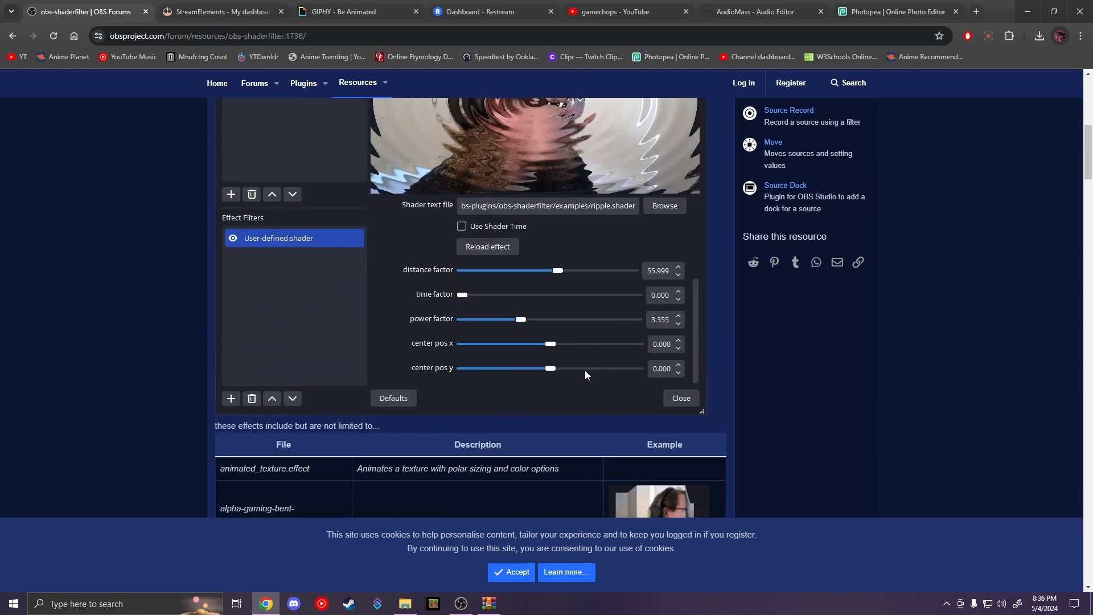
{"action": "scroll", "coordinate": [623, 346], "scroll_direction": "down", "scroll_amount": 3}
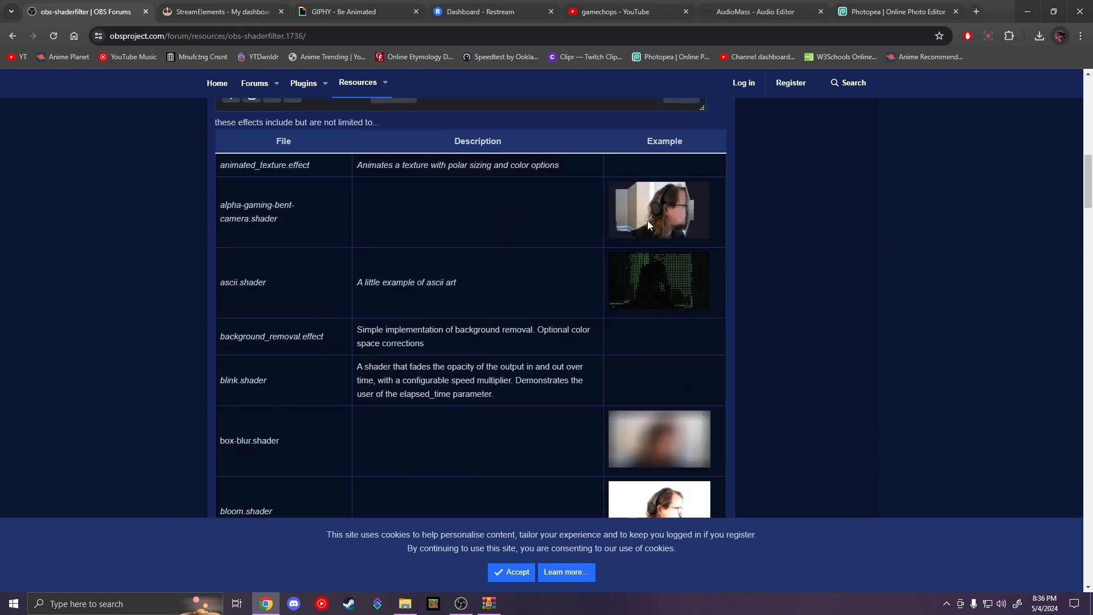
{"action": "scroll", "coordinate": [647, 224], "scroll_direction": "down", "scroll_amount": 20}
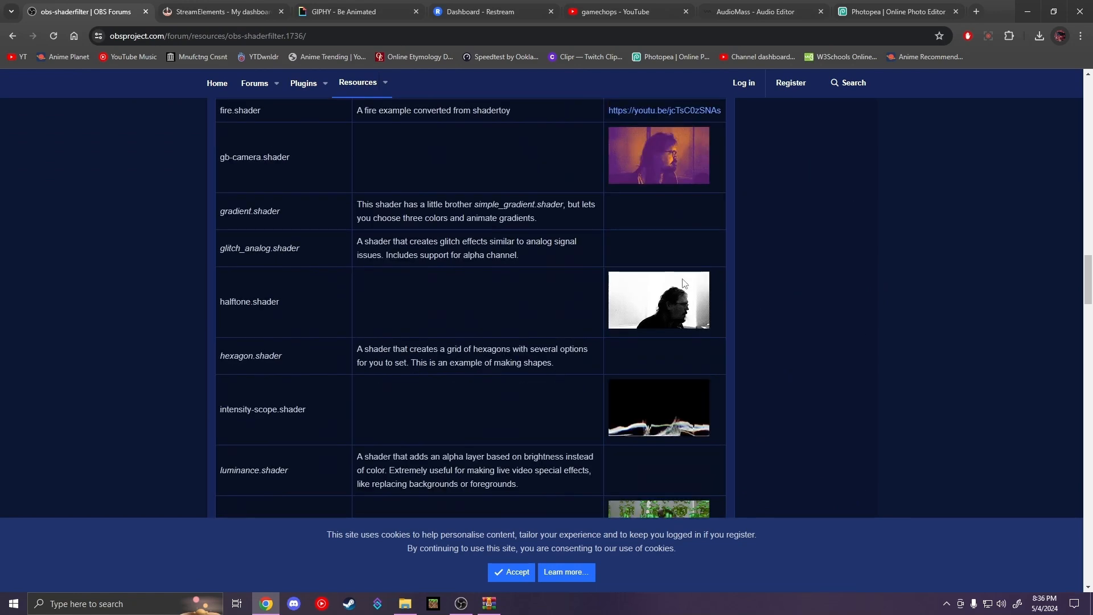
{"action": "scroll", "coordinate": [682, 296], "scroll_direction": "down", "scroll_amount": 12}
{"action": "scroll", "coordinate": [679, 304], "scroll_direction": "up", "scroll_amount": 7}
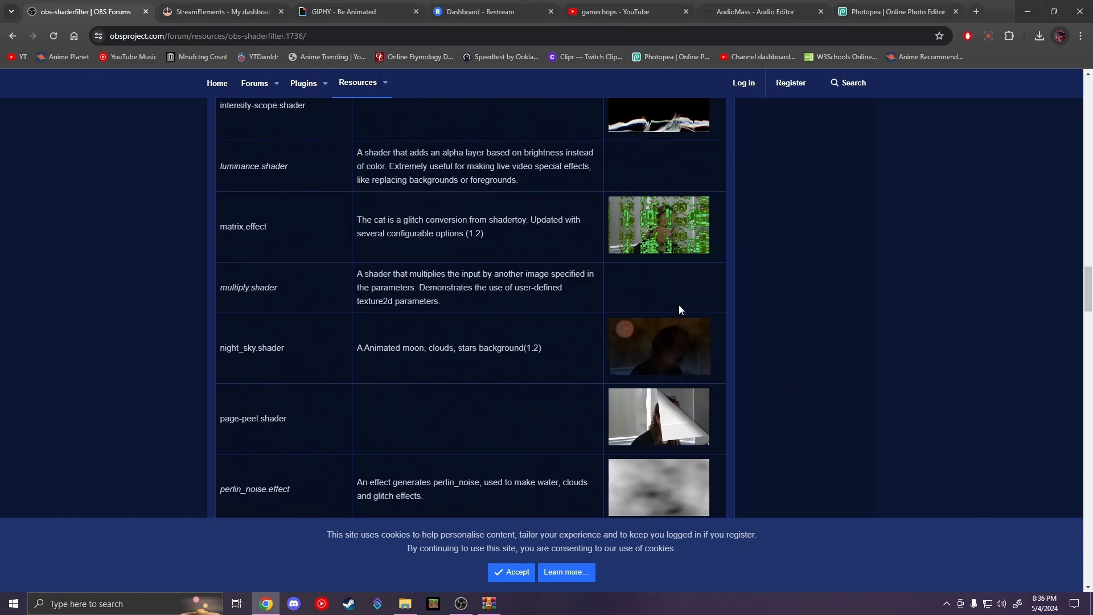
- Download the obs-shaderfilter 2.3.2 Windows zip from the plugin's GitHub release page and save it in the OBS Pics folder
{"action": "scroll", "coordinate": [679, 304], "scroll_direction": "up", "scroll_amount": 20}
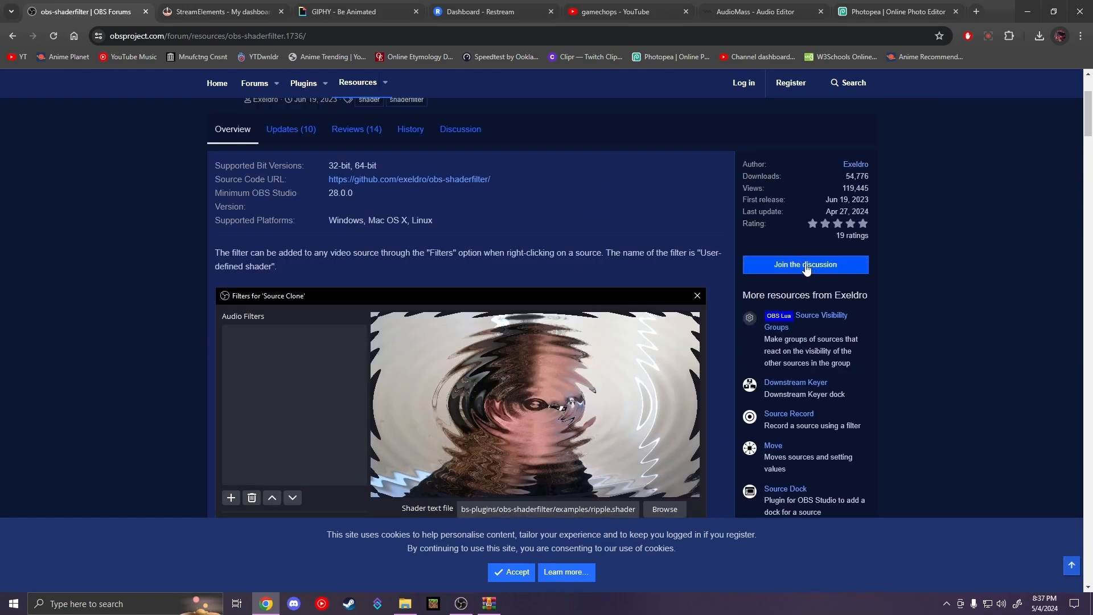
{"action": "scroll", "coordinate": [806, 270], "scroll_direction": "up", "scroll_amount": 3}
{"action": "left_click", "coordinate": [836, 227]}
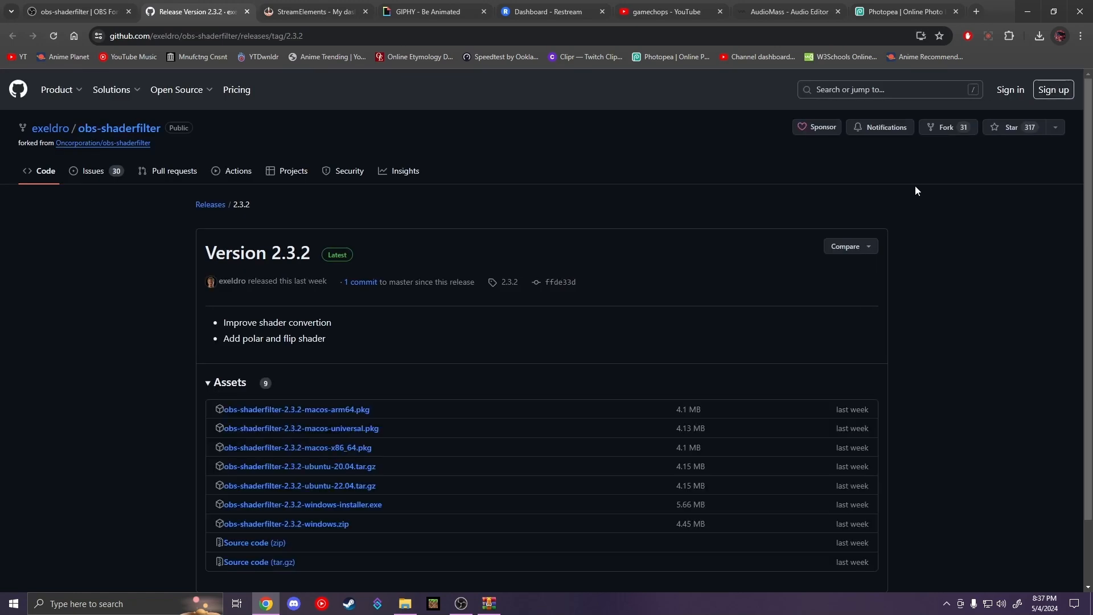
{"action": "left_click", "coordinate": [339, 505]}
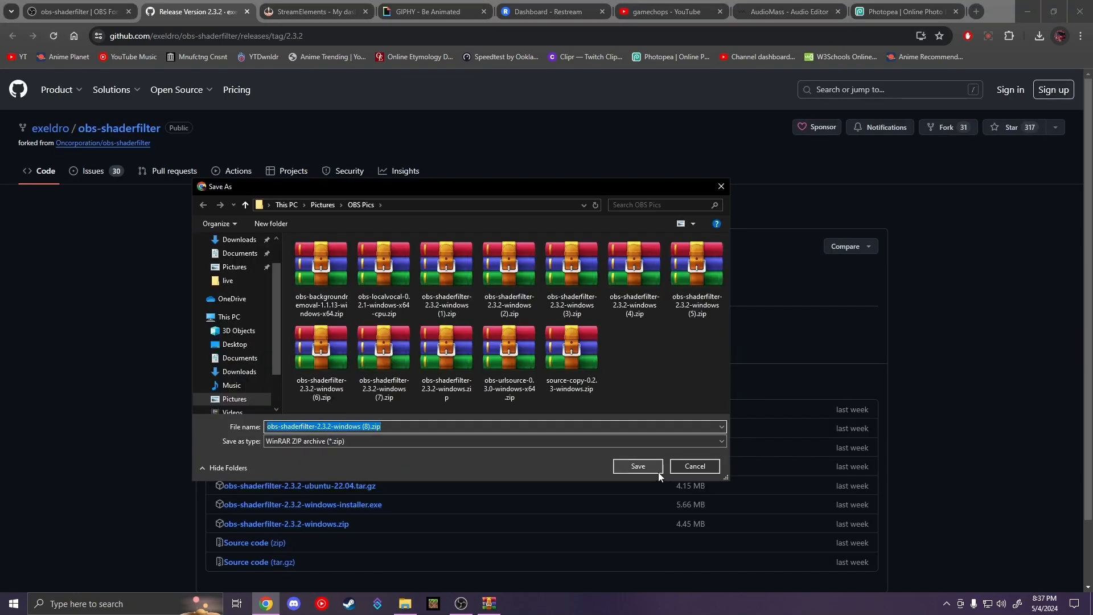
{"action": "left_click", "coordinate": [638, 466]}
- Open the downloaded obs-shaderfilter archive in WinRAR, dismiss the licence reminder, and go into its data\obs-plugins folder
{"action": "left_click", "coordinate": [1041, 37]}
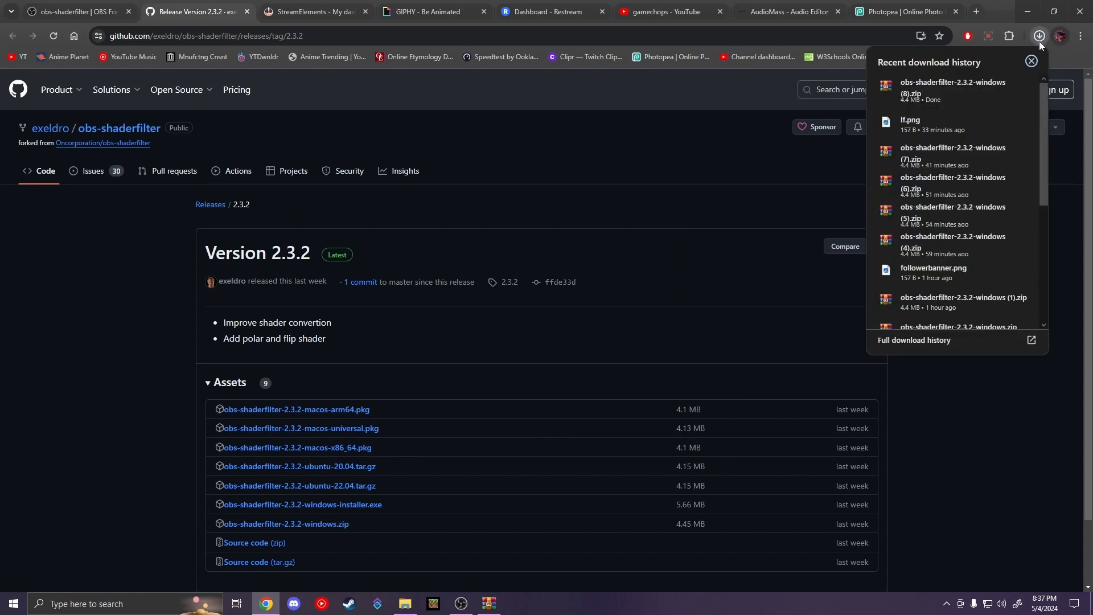
{"action": "left_click", "coordinate": [897, 85]}
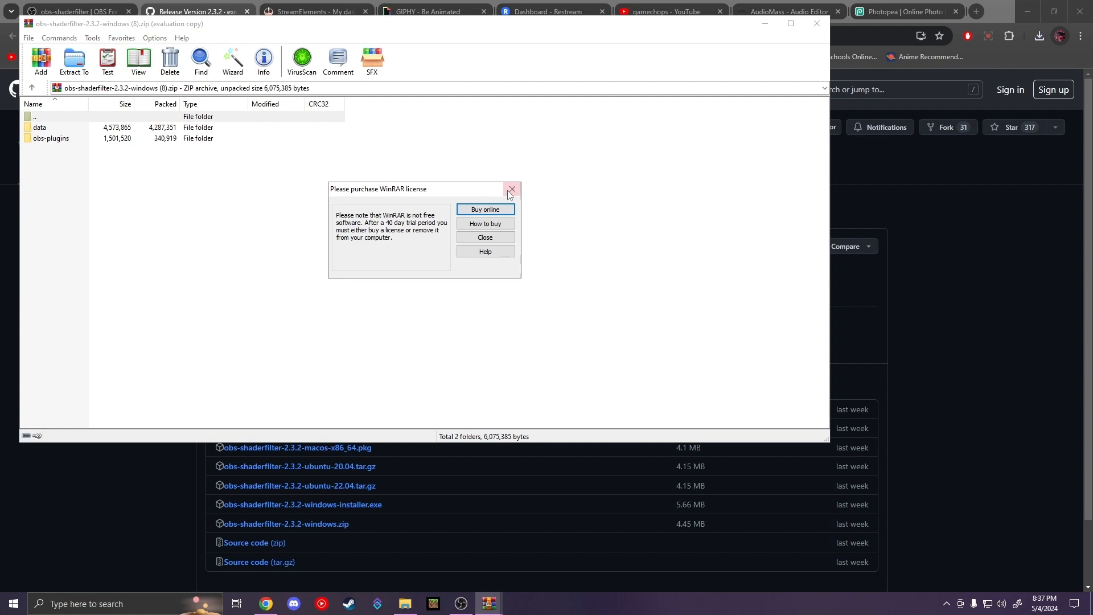
{"action": "left_click", "coordinate": [511, 190]}
{"action": "double_click", "coordinate": [45, 129]}
{"action": "double_click", "coordinate": [58, 131]}
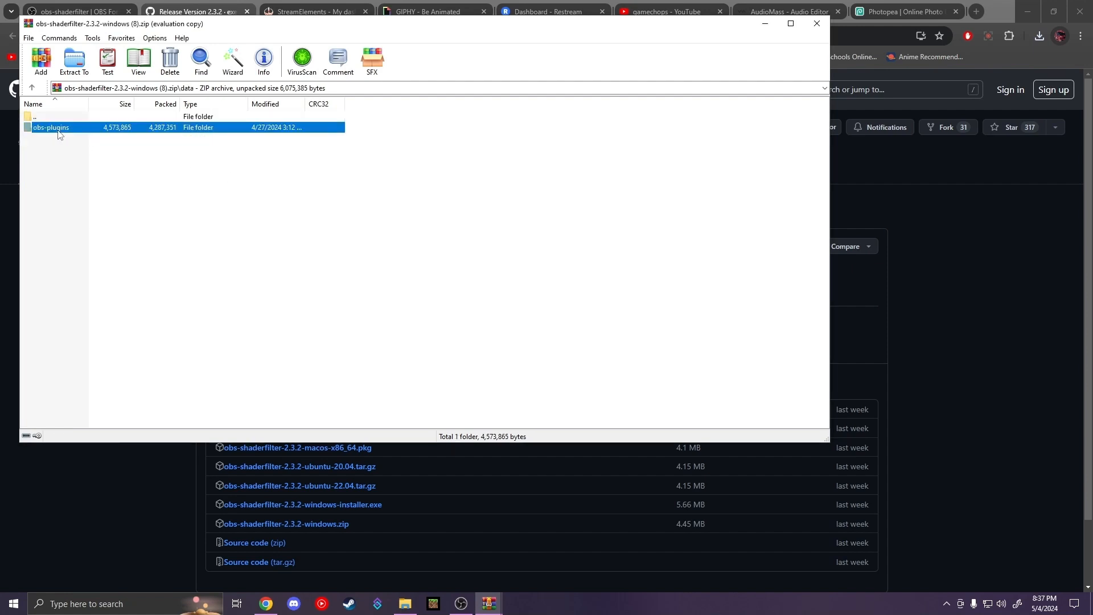
- Try to extract the archive's obs-shaderfilter folder to C:\Program Files\obs-studio\data\obs-plugins, cancelling at the file replacement prompt
{"action": "right_click", "coordinate": [74, 129]}
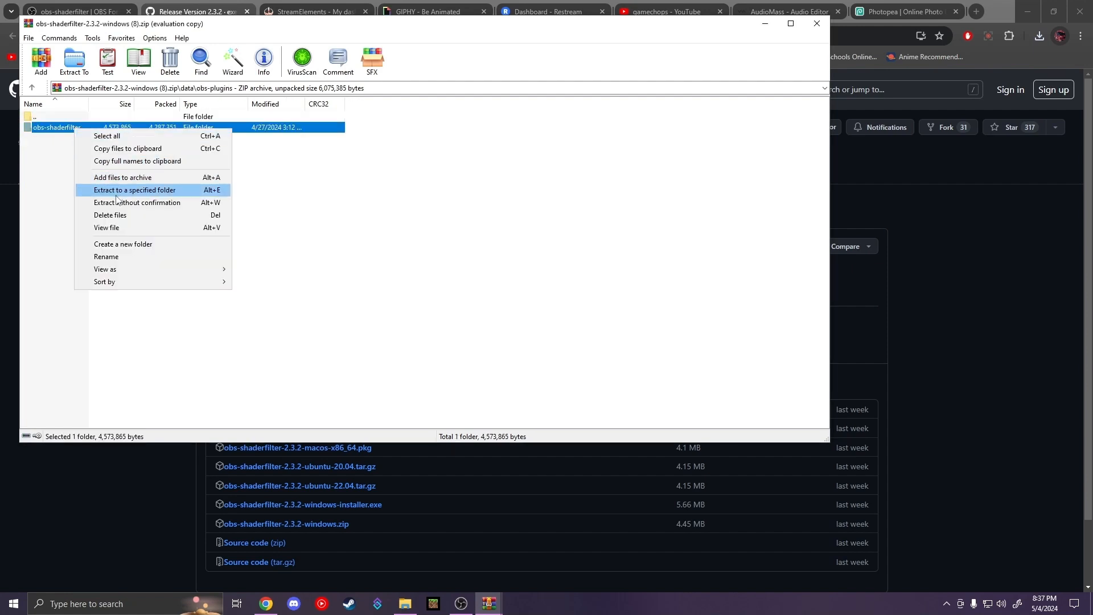
{"action": "left_click", "coordinate": [126, 192]}
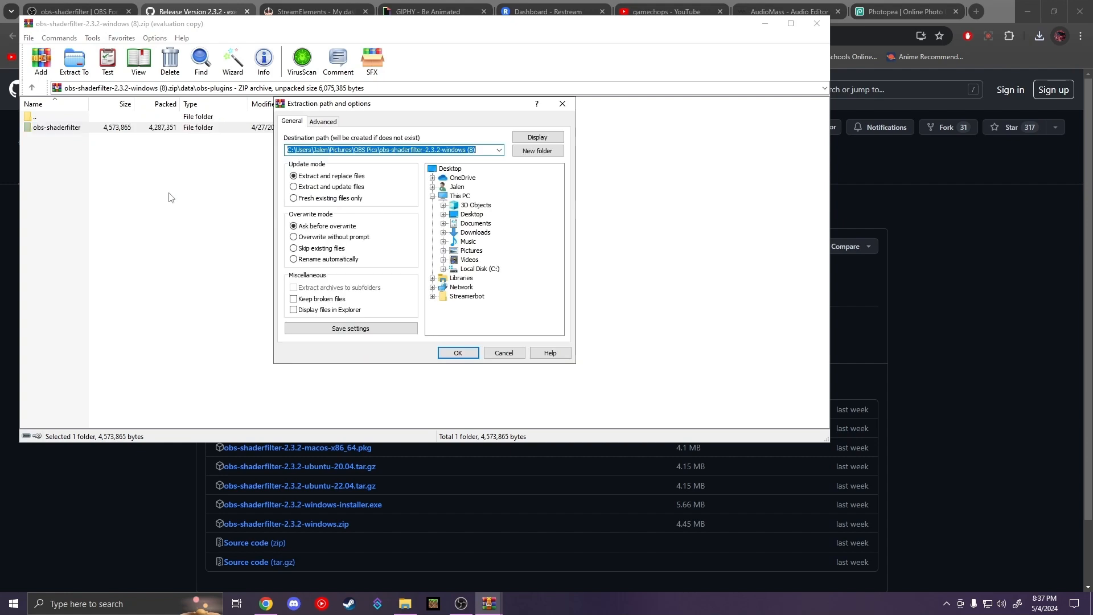
{"action": "double_click", "coordinate": [480, 270]}
{"action": "double_click", "coordinate": [489, 274]}
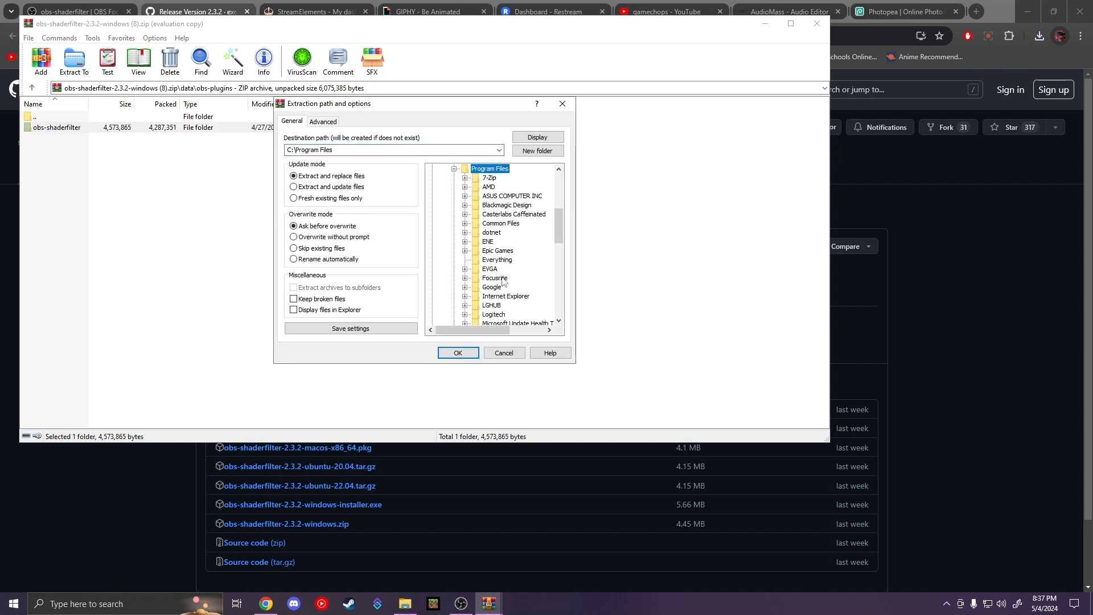
{"action": "scroll", "coordinate": [503, 279], "scroll_direction": "down", "scroll_amount": 3}
{"action": "double_click", "coordinate": [501, 297]}
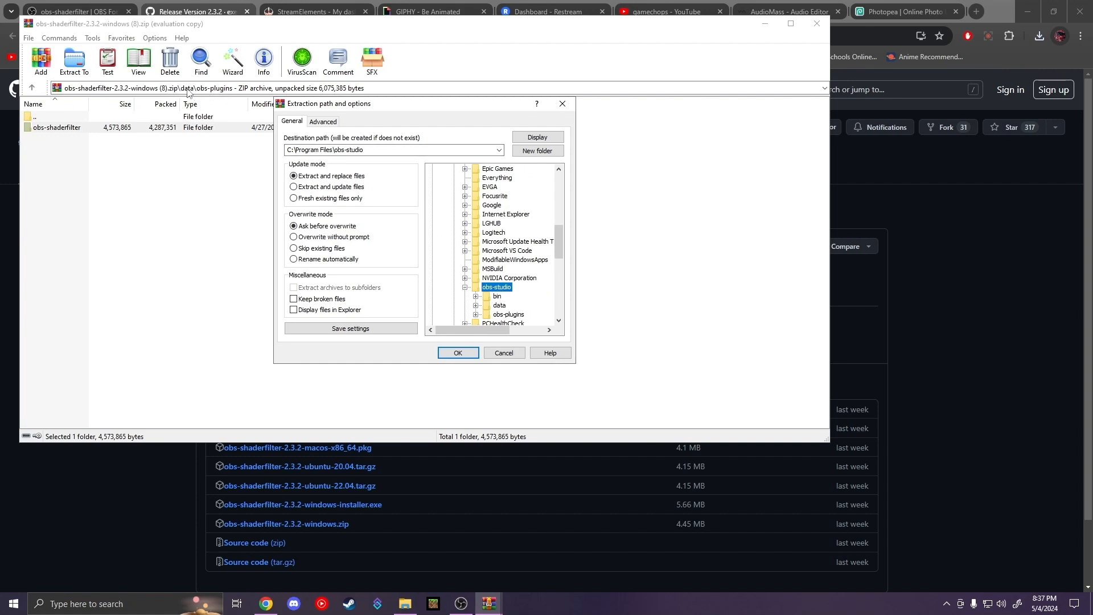
{"action": "double_click", "coordinate": [502, 306]}
{"action": "double_click", "coordinate": [516, 297]}
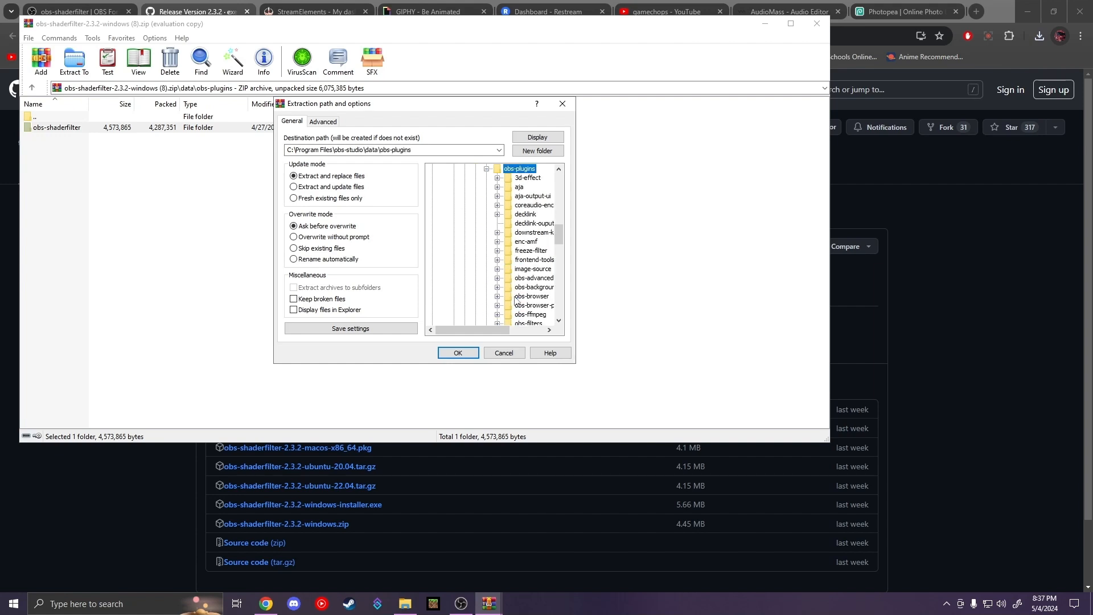
{"action": "left_click", "coordinate": [458, 352]}
{"action": "left_click", "coordinate": [632, 226]}
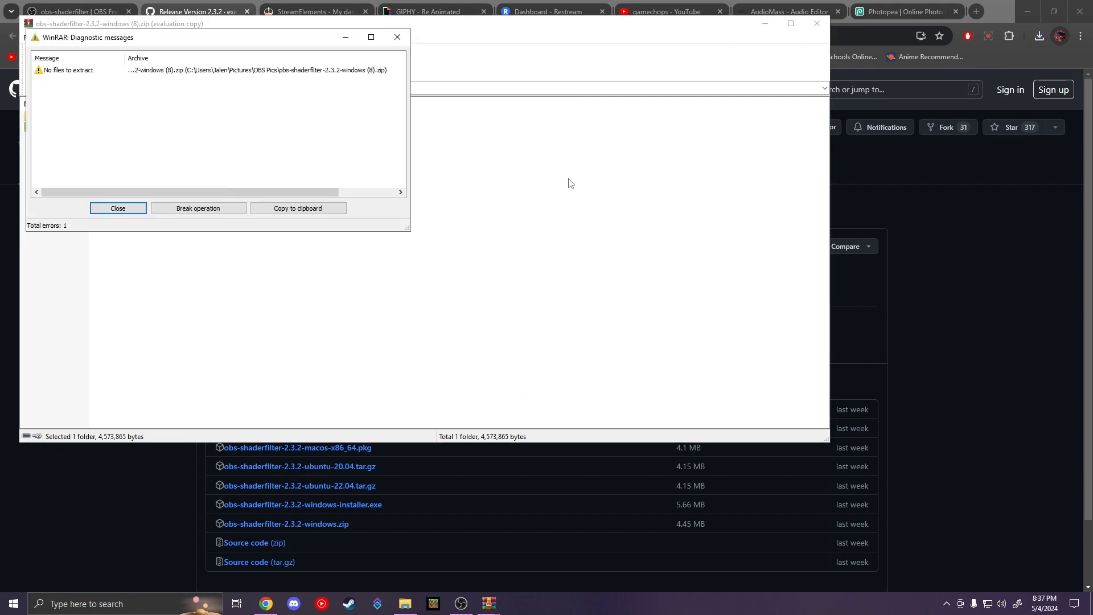
{"action": "left_click", "coordinate": [397, 37]}
- Try to extract the 64bit folder from the archive's obs-plugins folder to C:\Program Files\obs-studio\obs-plugins, decline replacing files, and close the archive
{"action": "double_click", "coordinate": [52, 118]}
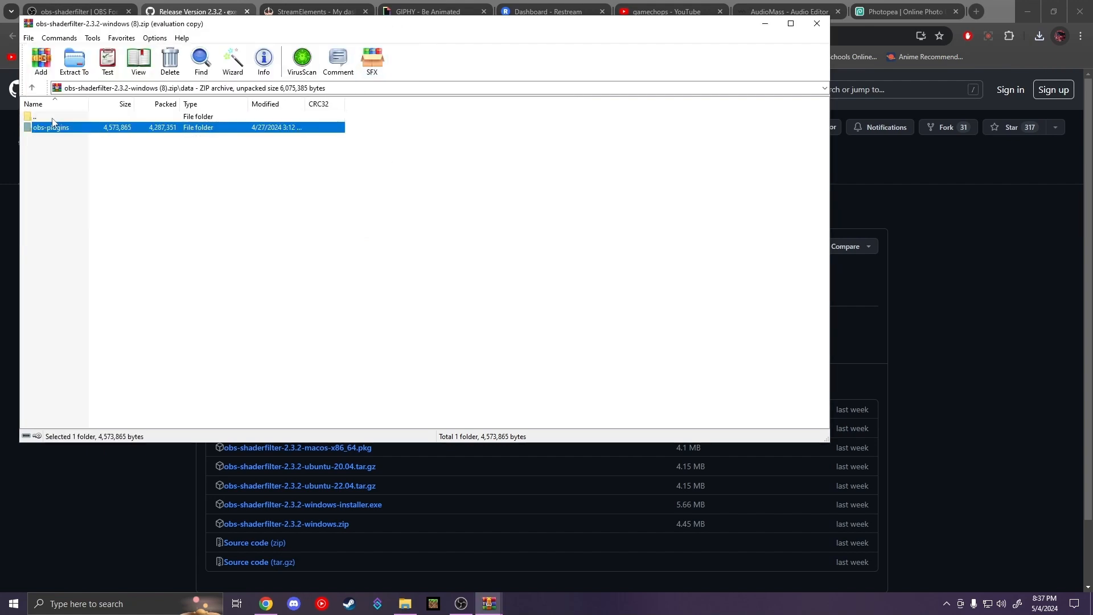
{"action": "double_click", "coordinate": [48, 118]}
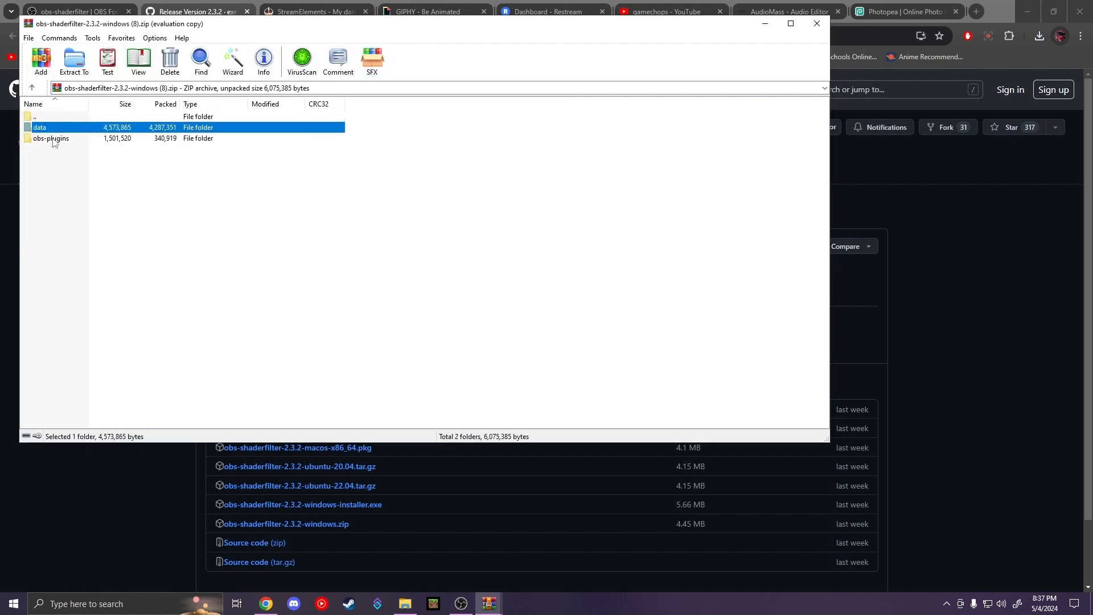
{"action": "double_click", "coordinate": [51, 138]}
{"action": "right_click", "coordinate": [43, 139]}
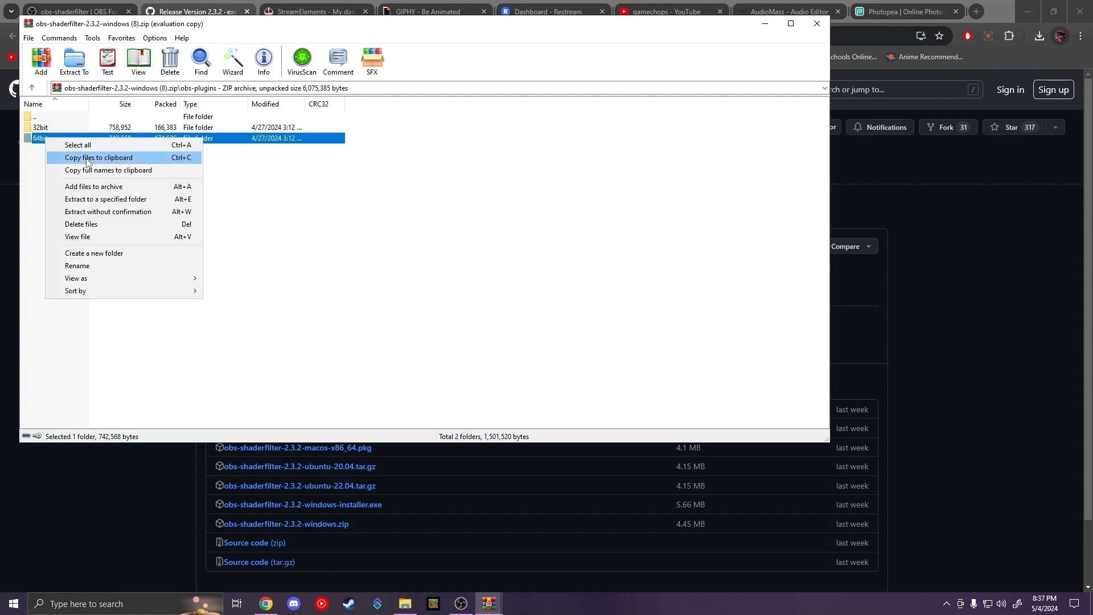
{"action": "left_click", "coordinate": [139, 200]}
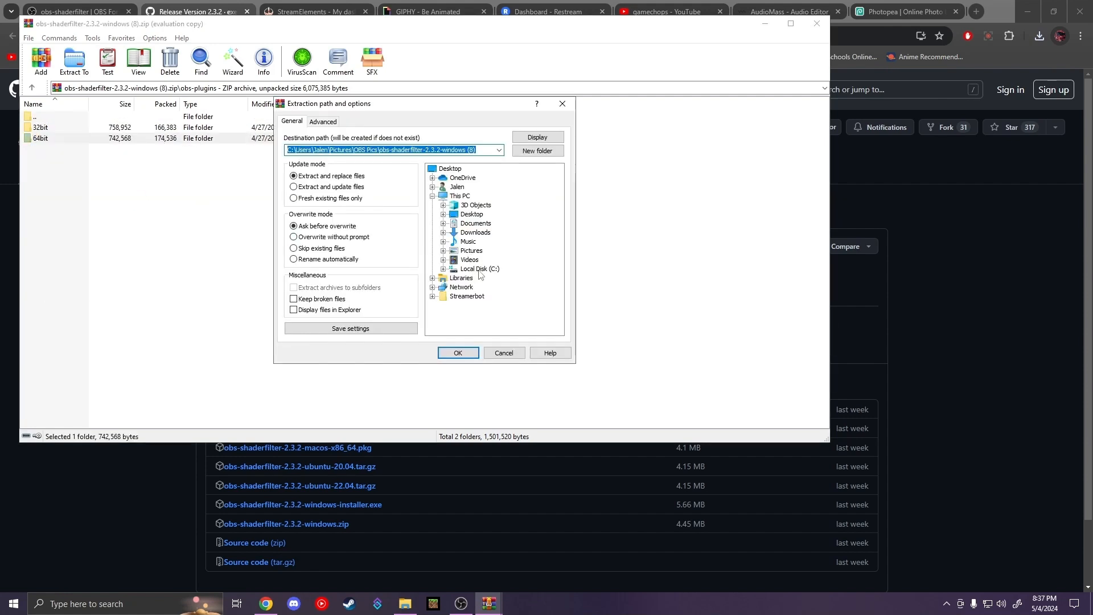
{"action": "left_click", "coordinate": [479, 270]}
{"action": "left_click", "coordinate": [492, 270]}
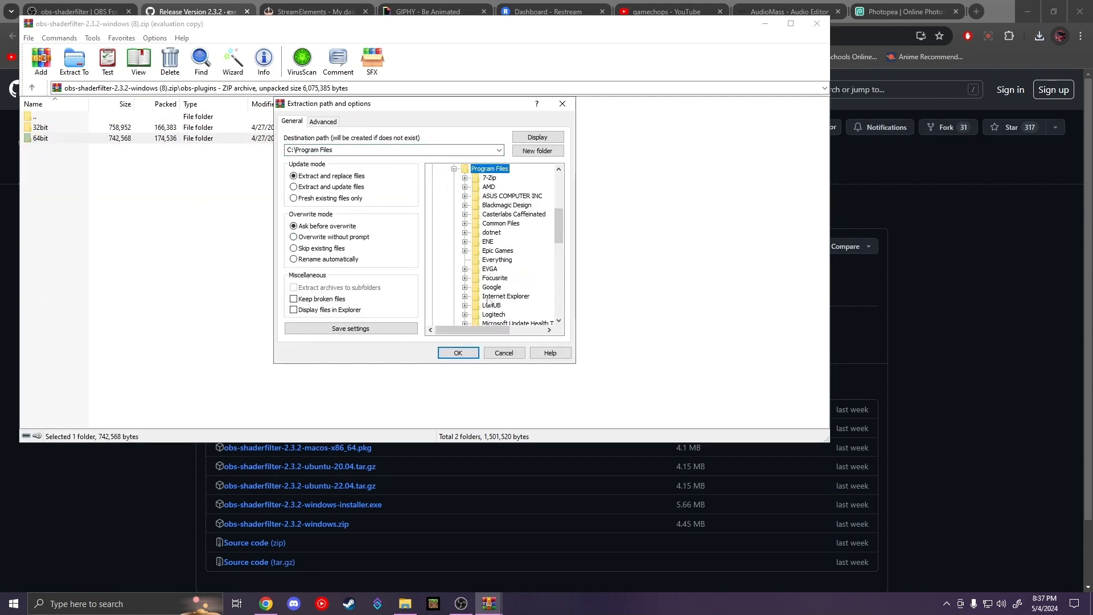
{"action": "scroll", "coordinate": [518, 271], "scroll_direction": "down", "scroll_amount": 3}
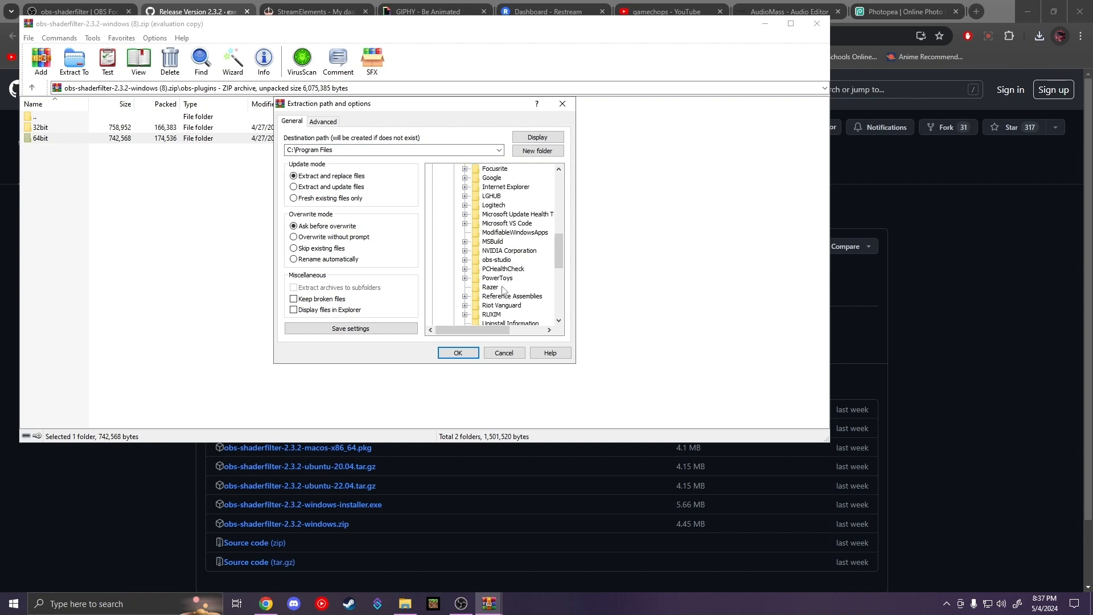
{"action": "left_click", "coordinate": [497, 260]}
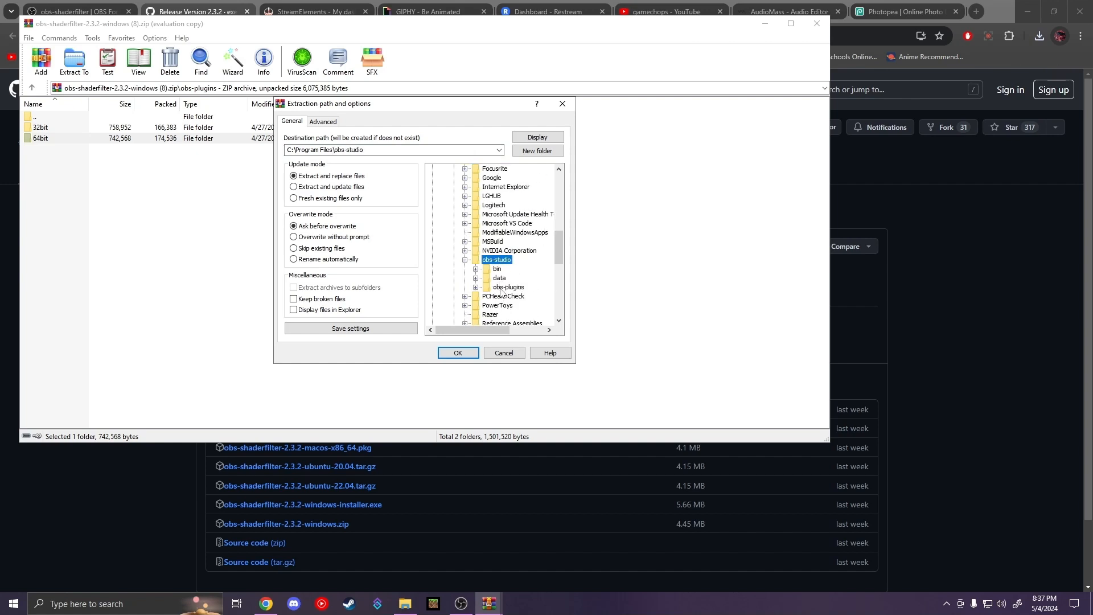
{"action": "left_click", "coordinate": [503, 288]}
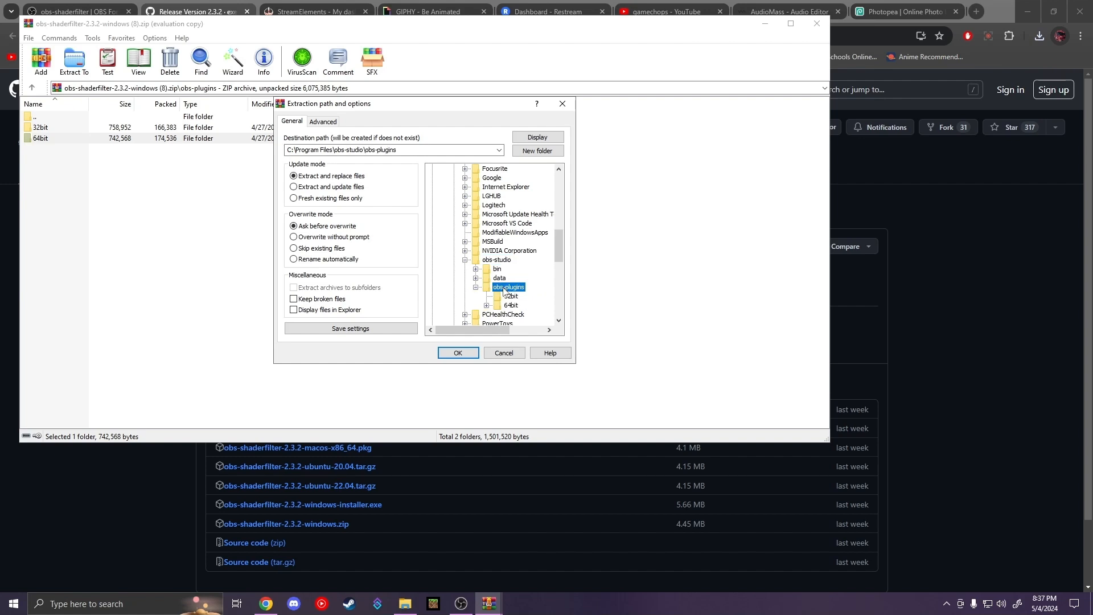
{"action": "left_click", "coordinate": [458, 353]}
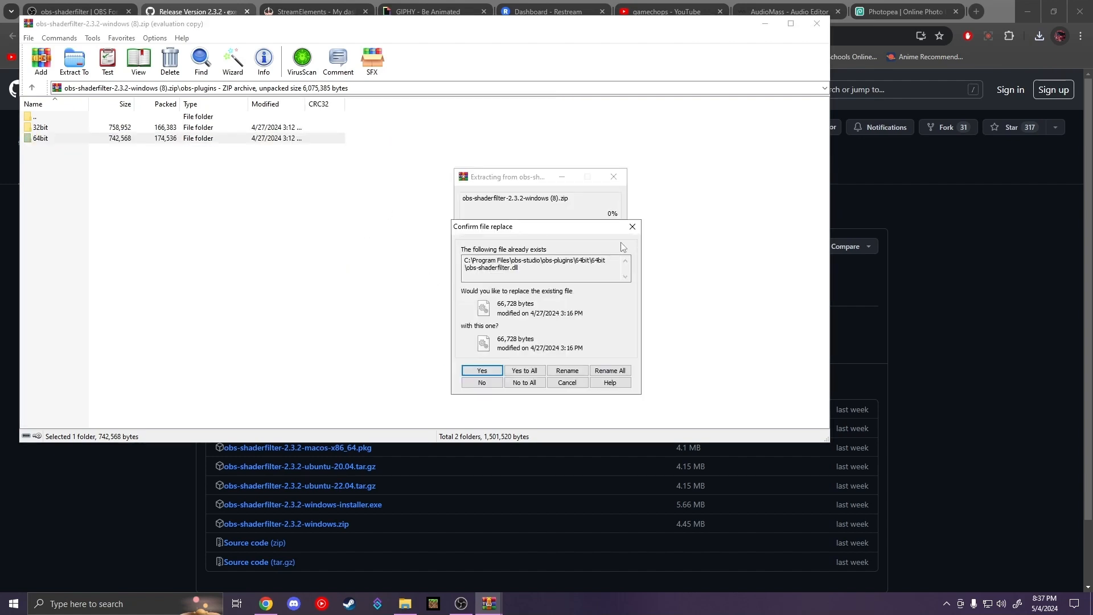
{"action": "left_click", "coordinate": [632, 226]}
{"action": "left_click", "coordinate": [397, 37]}
{"action": "left_click", "coordinate": [817, 24]}
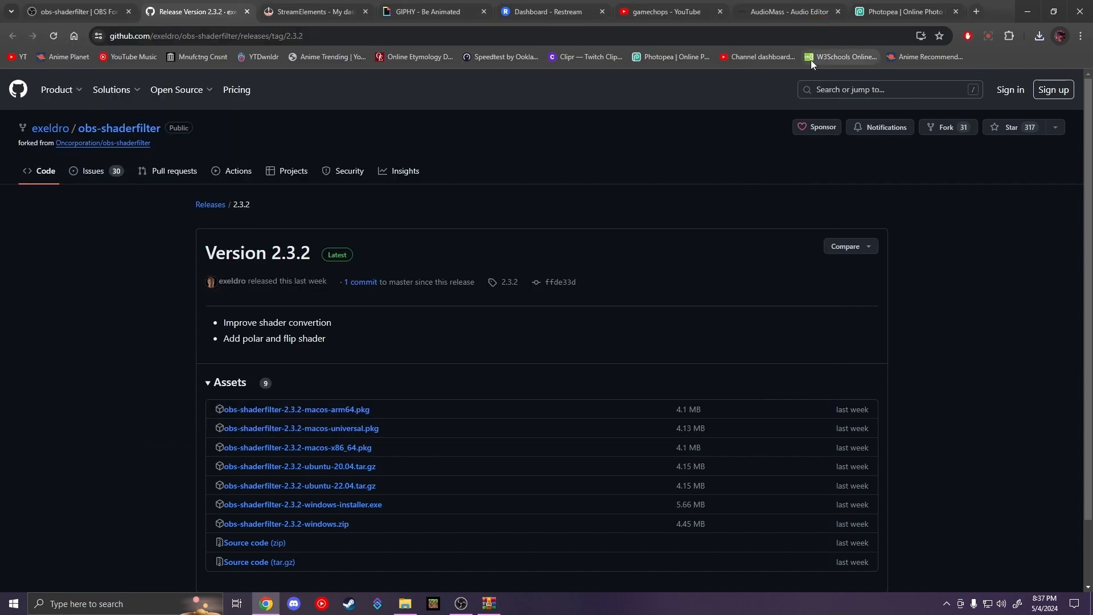
- Switch to OBS Studio and add a User-defined shader effect filter to the FG color source, keeping the default name
{"action": "left_click", "coordinate": [461, 605]}
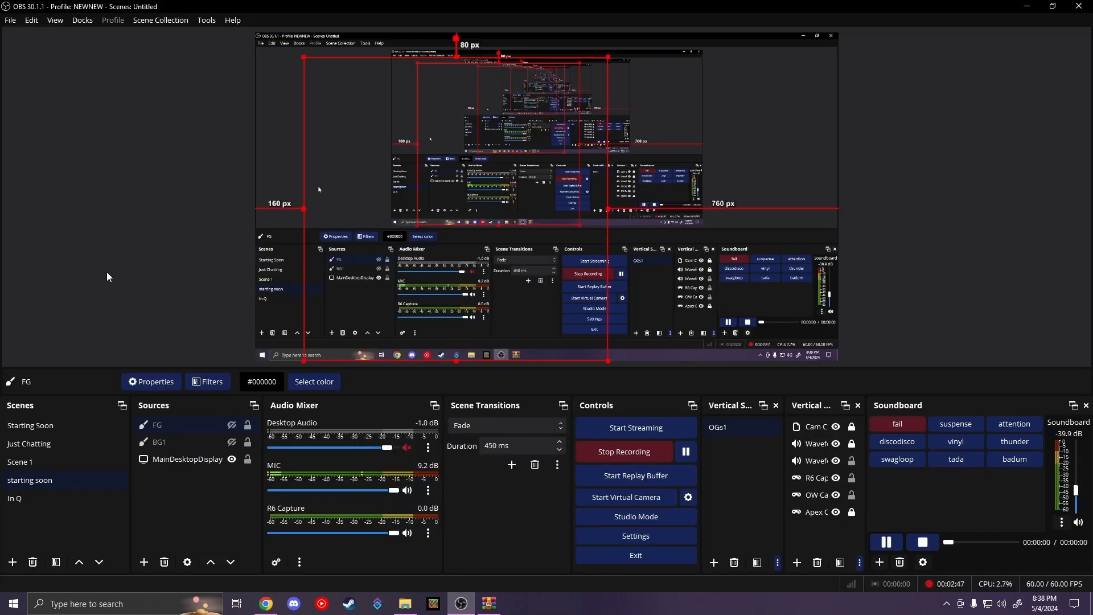
{"action": "right_click", "coordinate": [162, 425]}
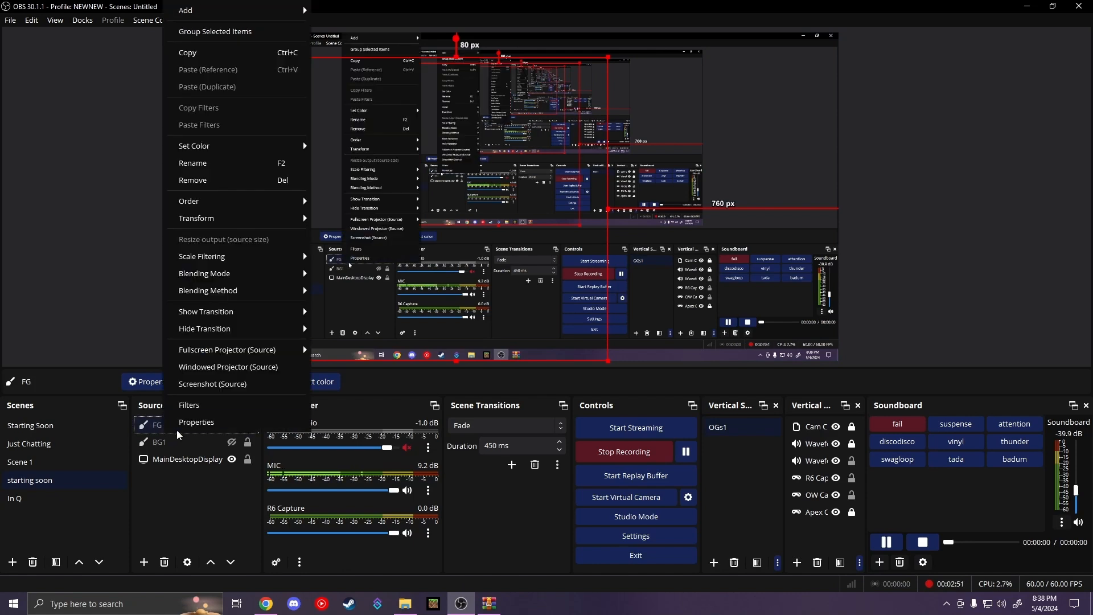
{"action": "left_click", "coordinate": [200, 407]}
{"action": "left_click", "coordinate": [312, 489]}
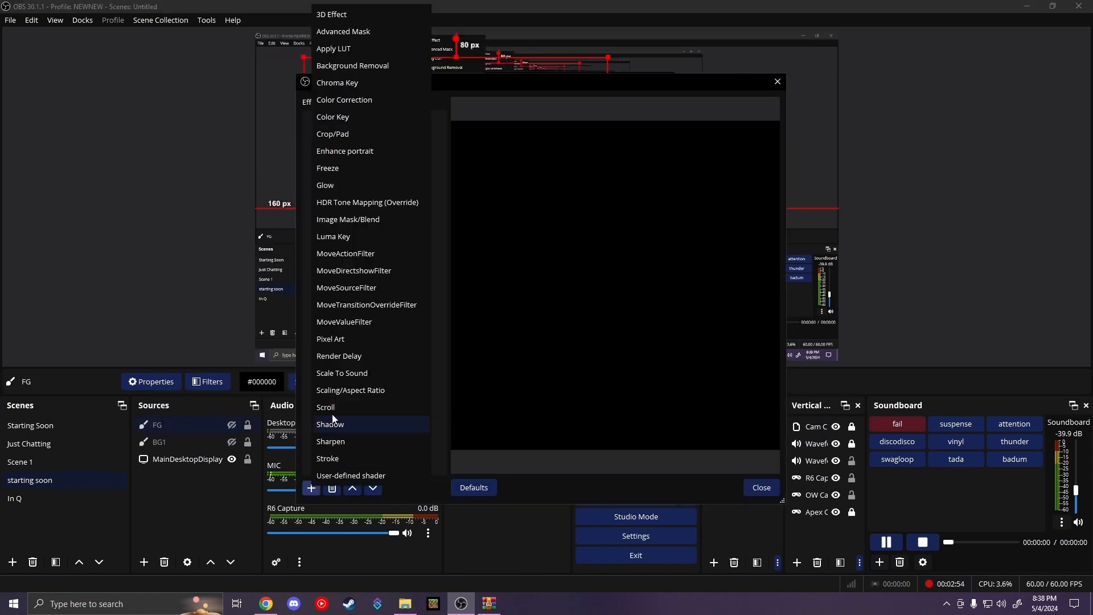
{"action": "left_click", "coordinate": [349, 476]}
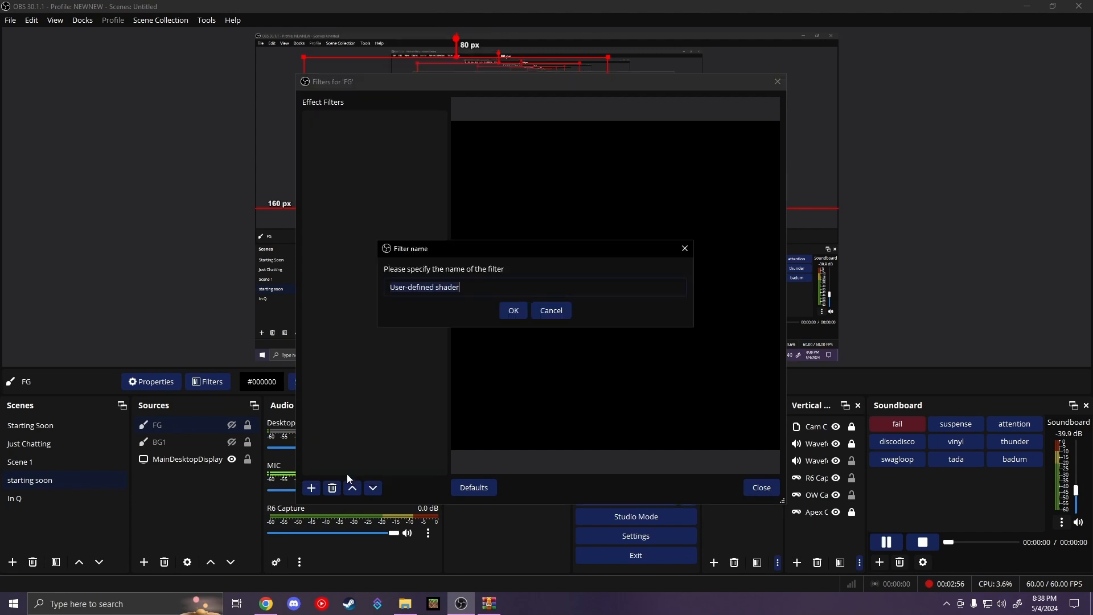
{"action": "left_click", "coordinate": [514, 309]}
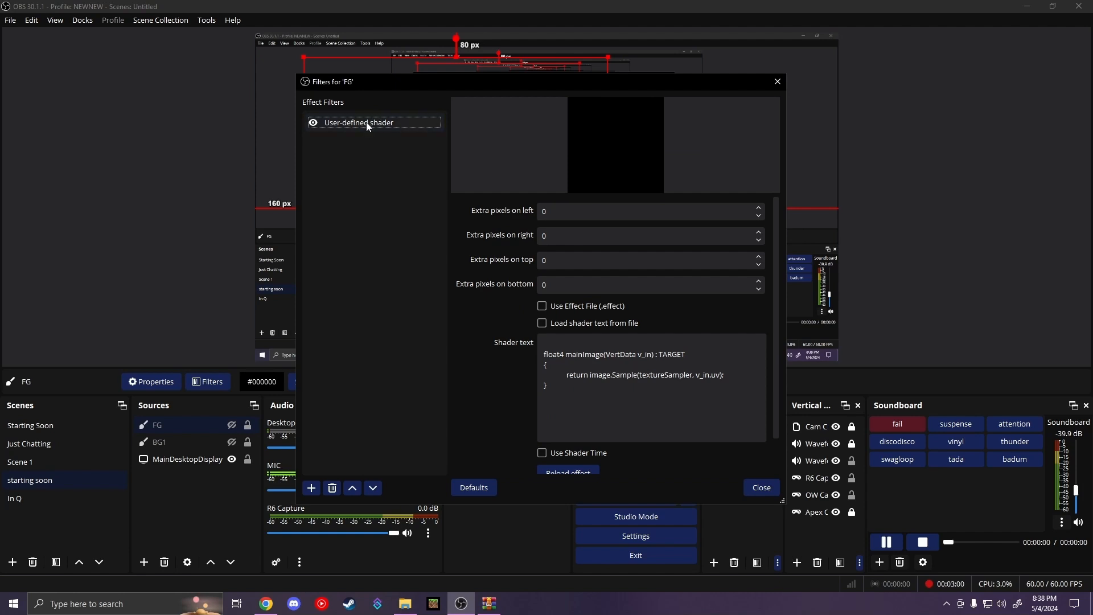
- Load the shader text from circle-mask-filter.shader in the plugin's examples folder to mask FG into a circle, and close the filters
{"action": "left_click", "coordinate": [542, 324]}
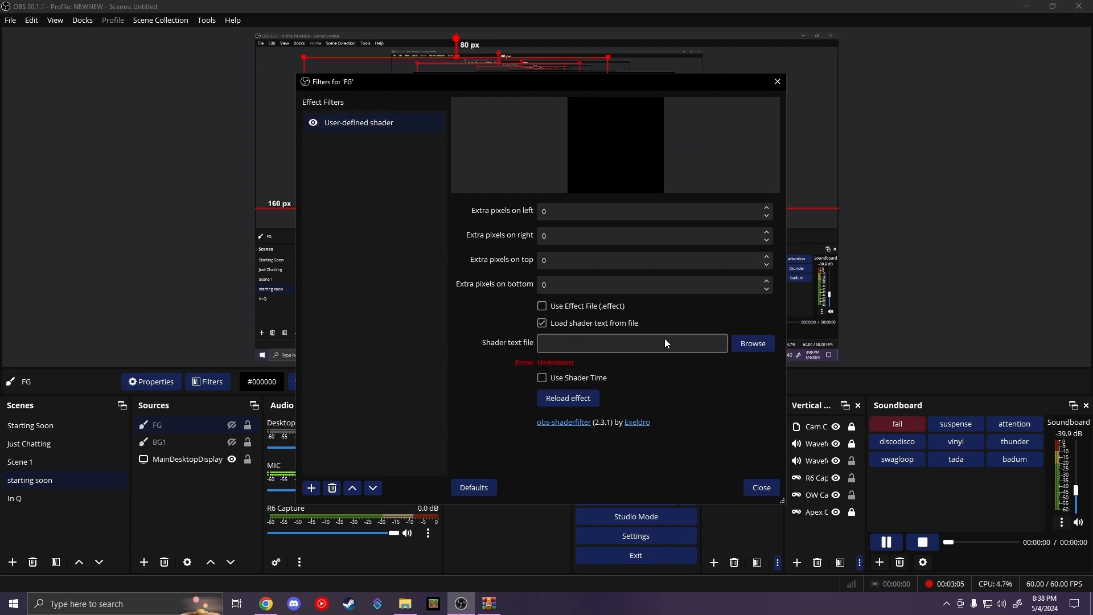
{"action": "left_click", "coordinate": [764, 349]}
{"action": "scroll", "coordinate": [569, 279], "scroll_direction": "down", "scroll_amount": 6}
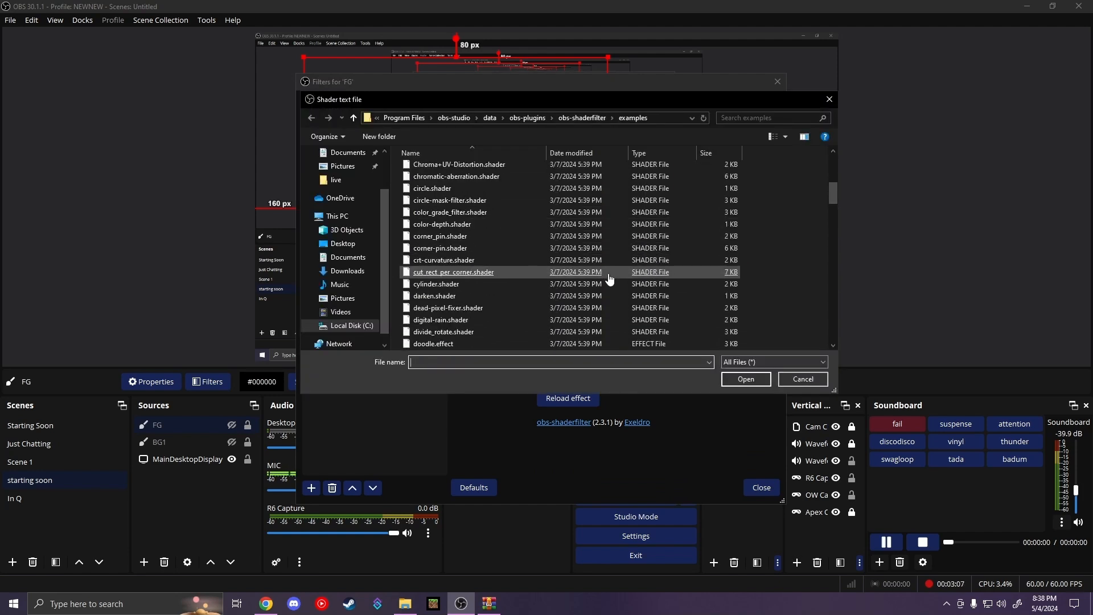
{"action": "scroll", "coordinate": [610, 306], "scroll_direction": "down", "scroll_amount": 3}
{"action": "scroll", "coordinate": [612, 303], "scroll_direction": "up", "scroll_amount": 7}
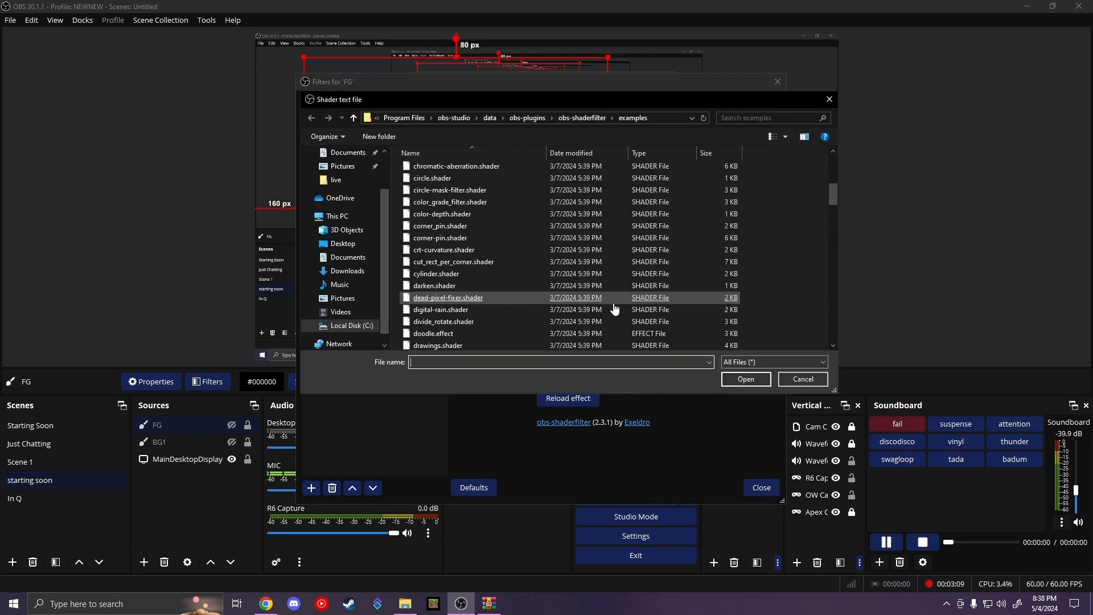
{"action": "scroll", "coordinate": [570, 290], "scroll_direction": "up", "scroll_amount": 2}
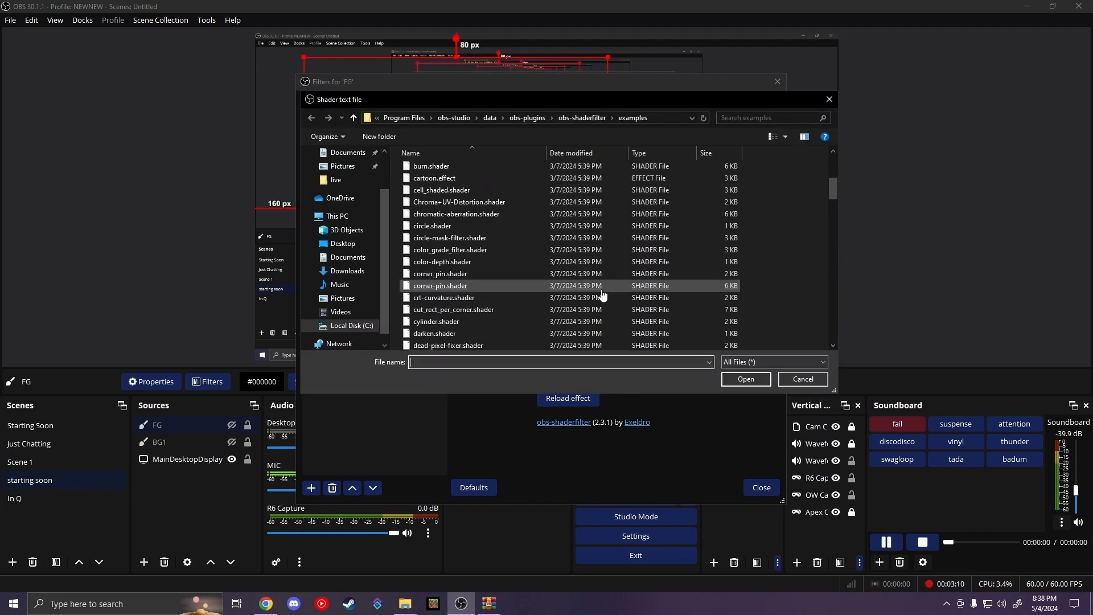
{"action": "double_click", "coordinate": [455, 239]}
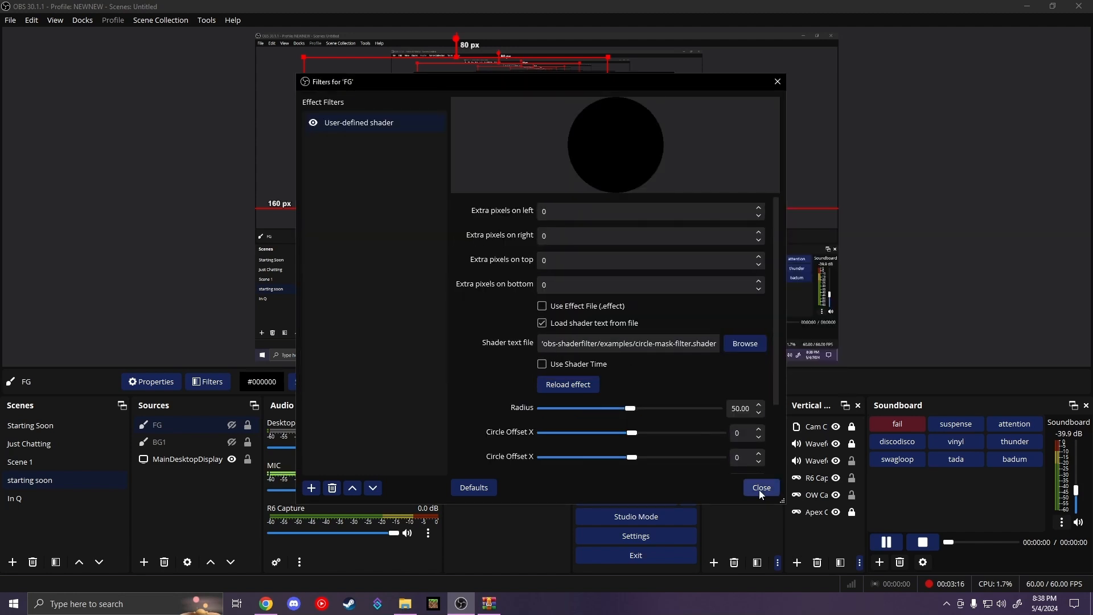
{"action": "left_click", "coordinate": [761, 488]}
- Enlarge the FG circle to the full canvas height, about 118 px from the canvas's left edge, keeping it hidden, and deselect it
{"action": "left_click", "coordinate": [232, 425]}
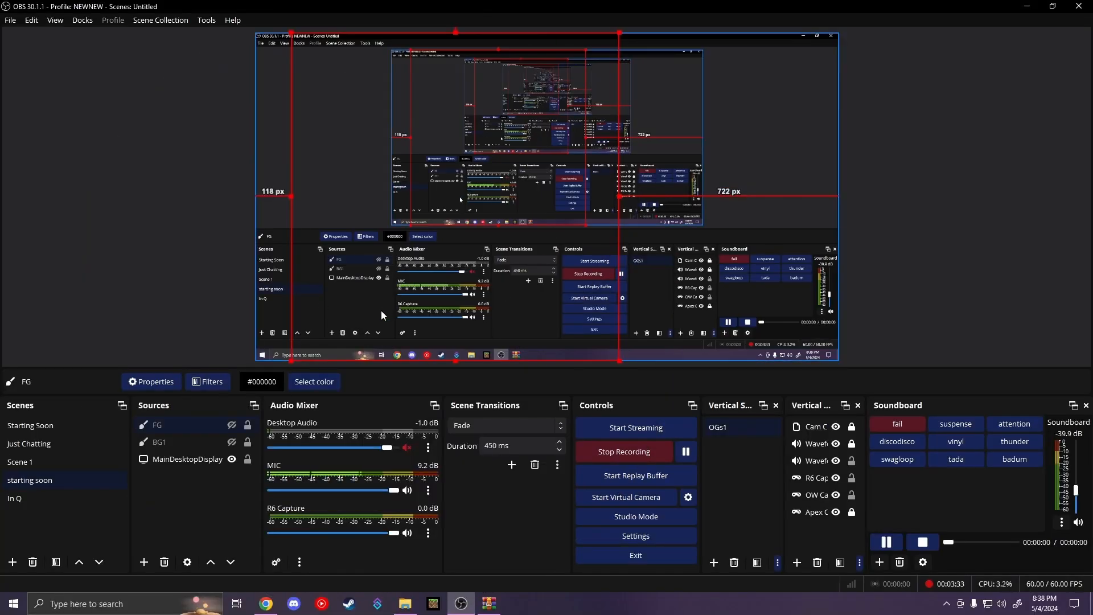
{"action": "left_click", "coordinate": [144, 562]}
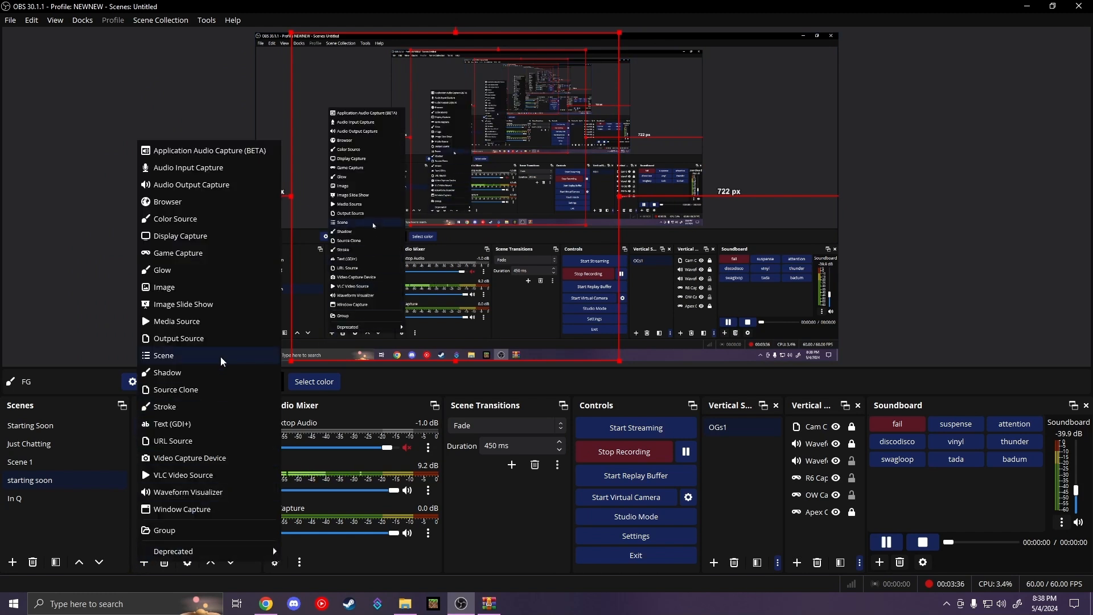
{"action": "left_click", "coordinate": [98, 310]}
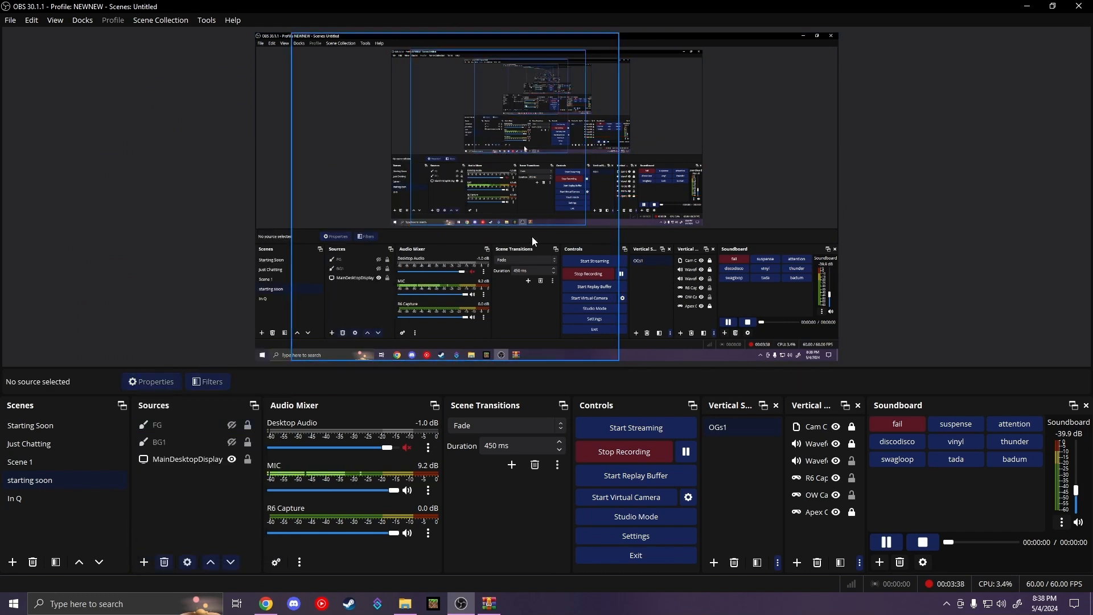
- Switch to Chrome's StreamElements dashboard and start a new overlay at 1080p resolution
{"action": "left_click", "coordinate": [266, 603]}
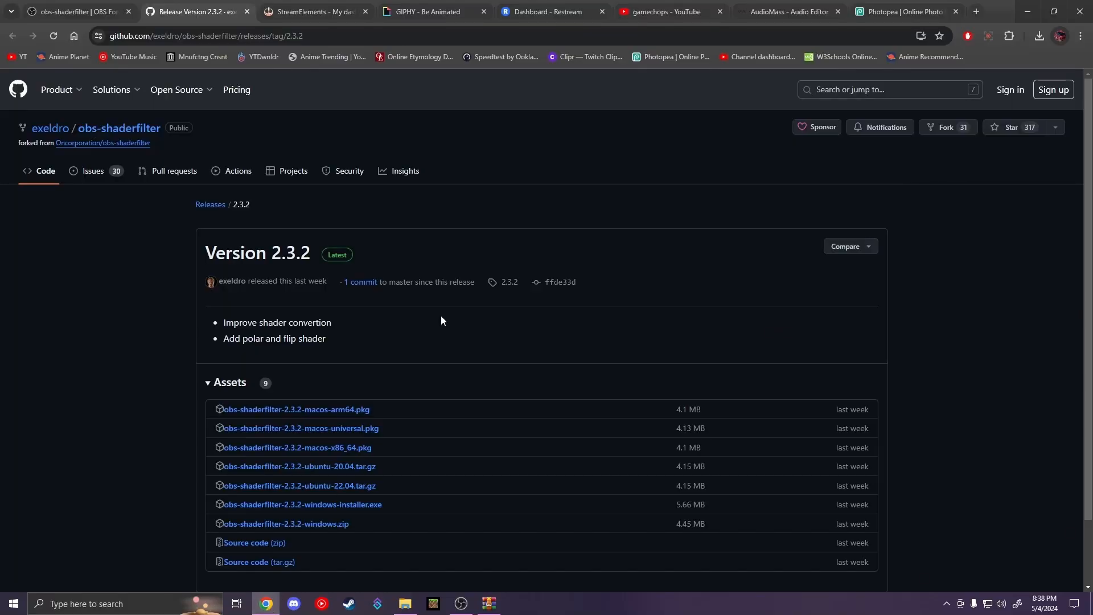
{"action": "left_click", "coordinate": [291, 12]}
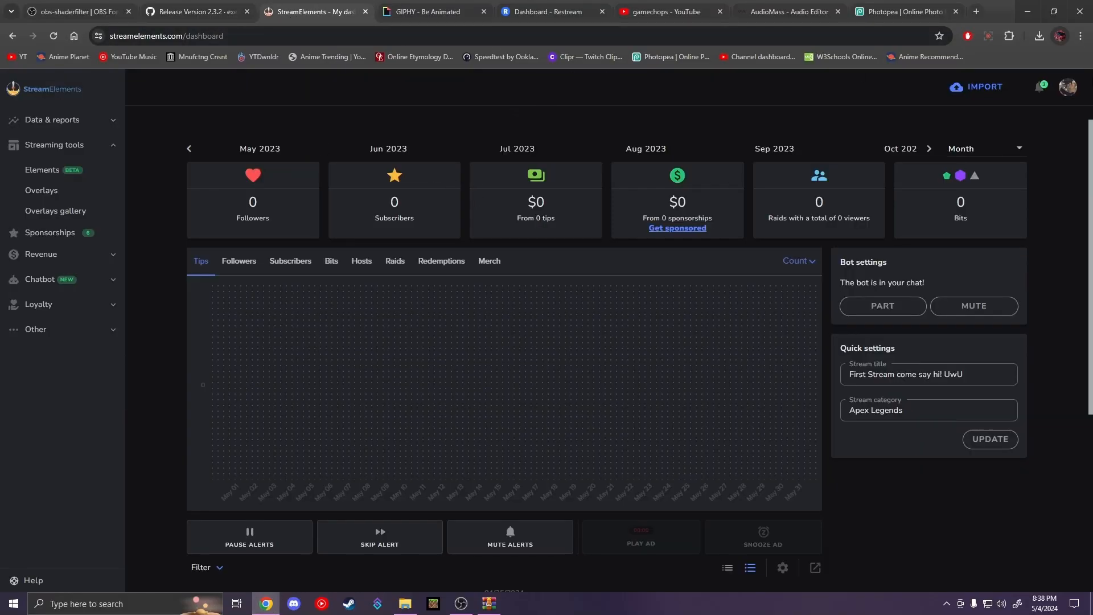
{"action": "left_click", "coordinate": [1067, 90]}
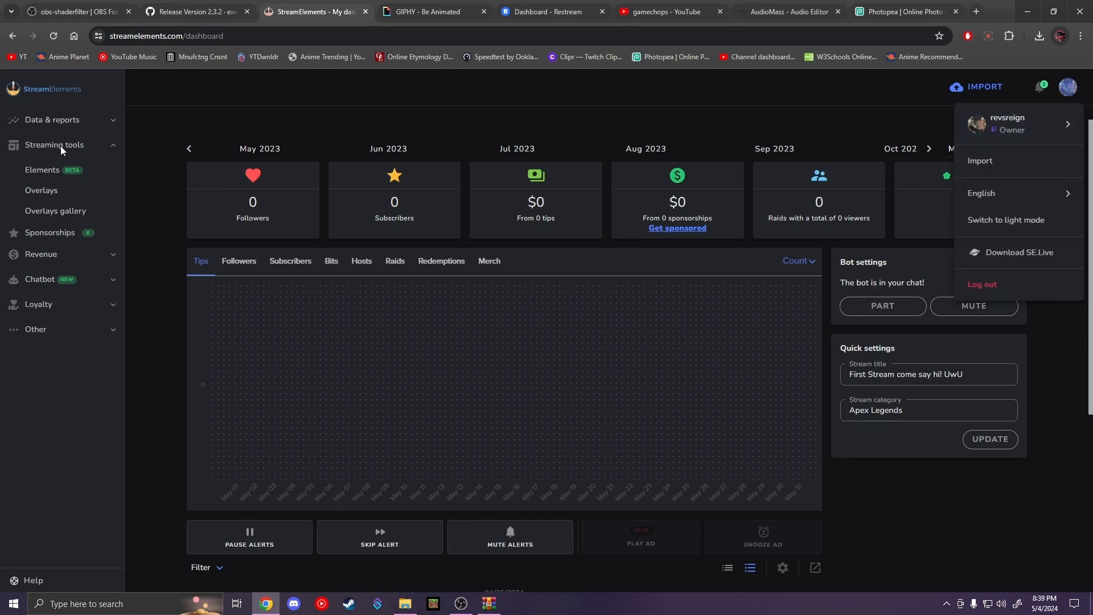
{"action": "left_click", "coordinate": [44, 192]}
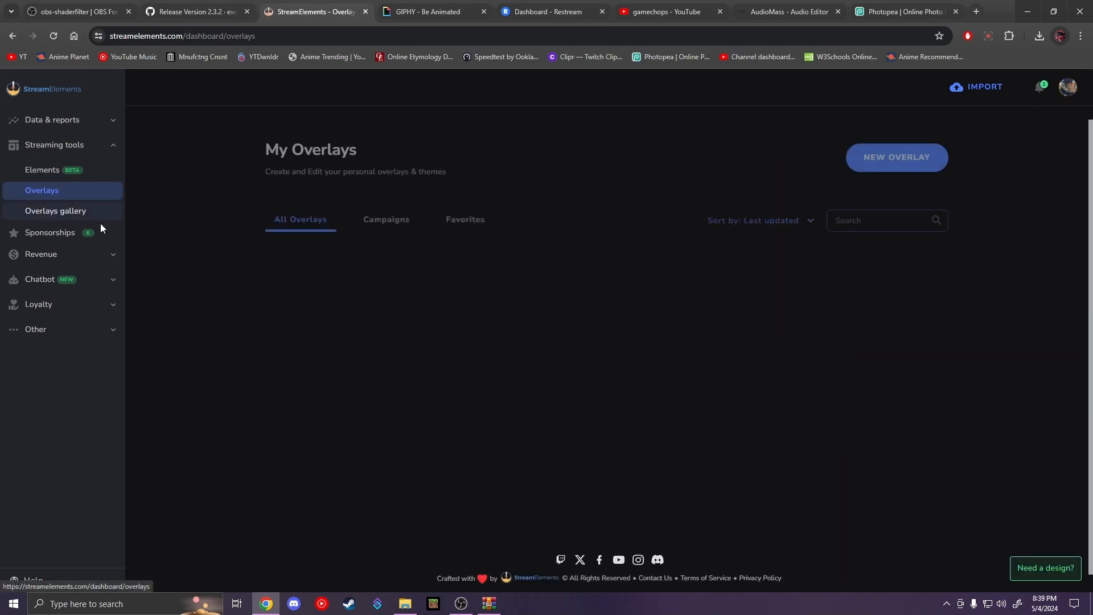
{"action": "left_click", "coordinate": [896, 160]}
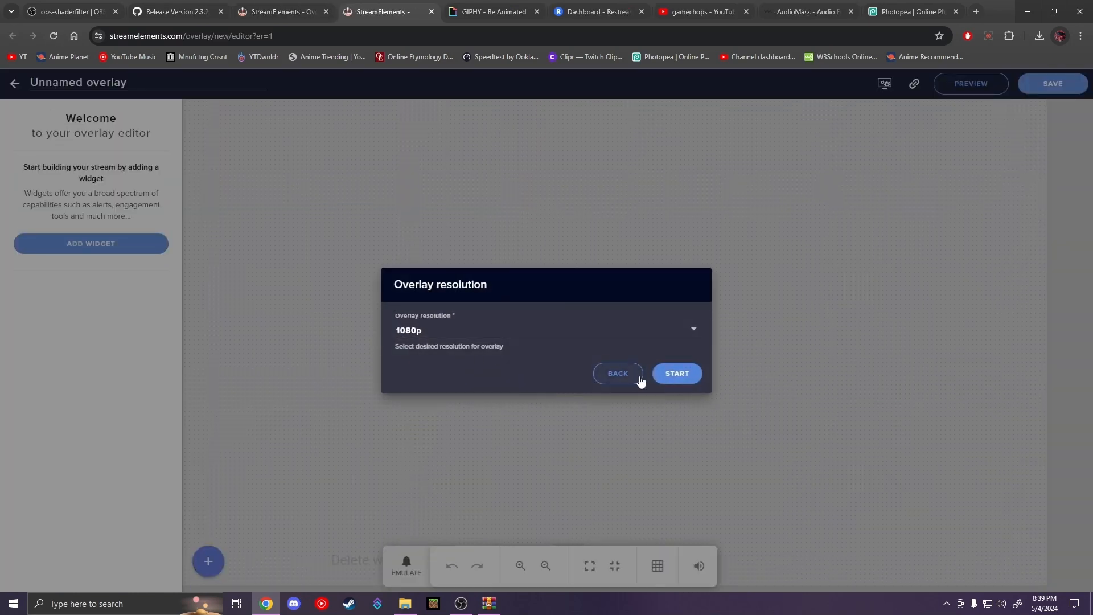
{"action": "left_click", "coordinate": [660, 372]}
- Add a Countdown widget to the overlay and place it about 423 px from the left and 275 px from the top
{"action": "left_click", "coordinate": [208, 562]}
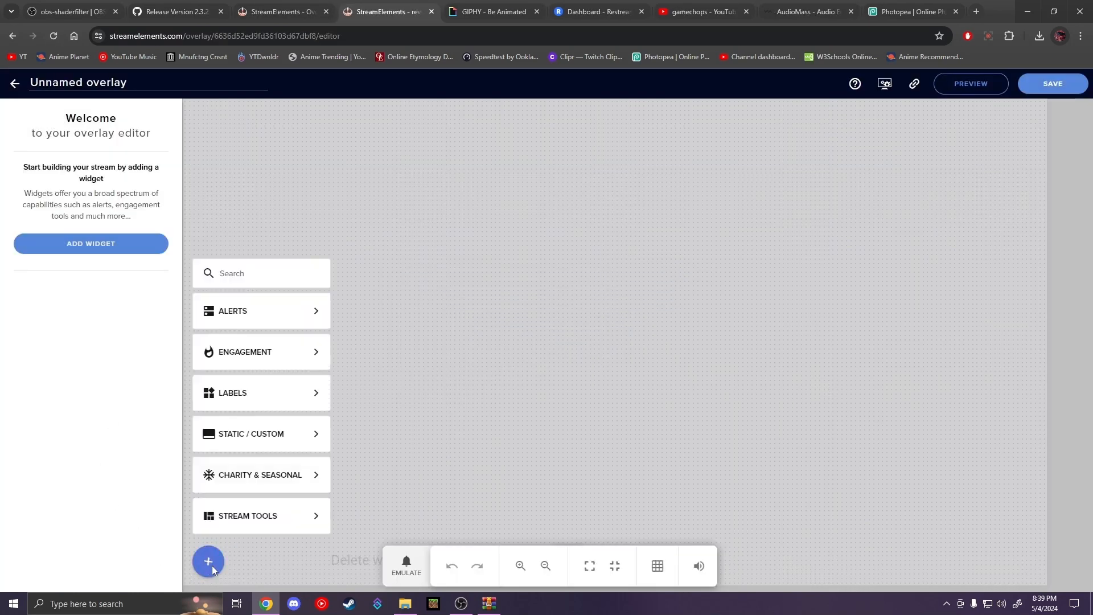
{"action": "mouse_move", "coordinate": [285, 403]}
{"action": "mouse_move", "coordinate": [291, 353]}
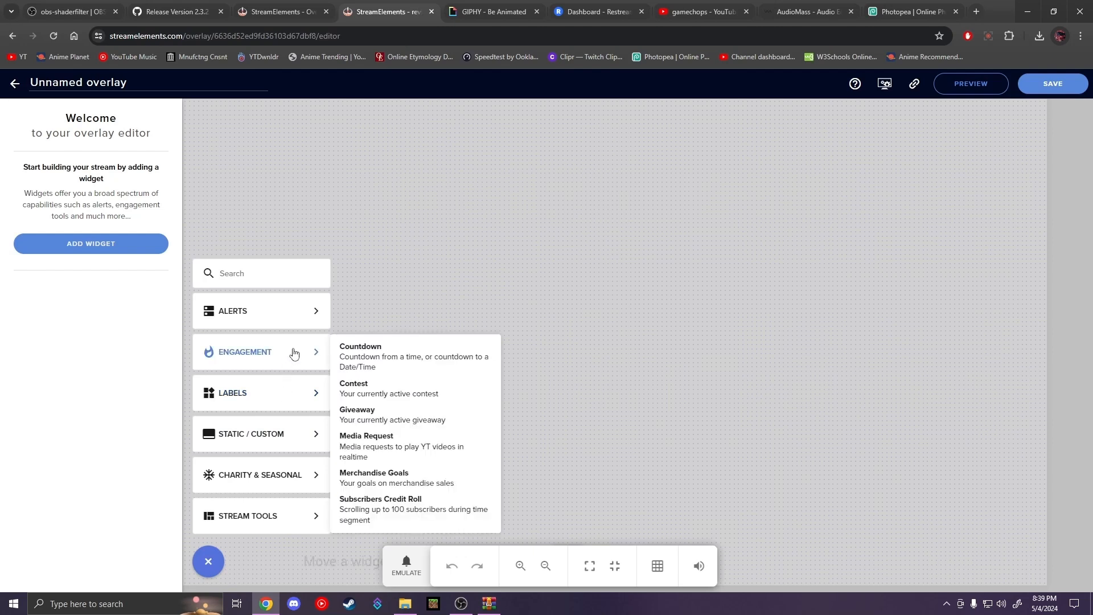
{"action": "left_click", "coordinate": [379, 355]}
{"action": "left_click_drag", "start_coordinate": [227, 117], "coordinate": [423, 240]}
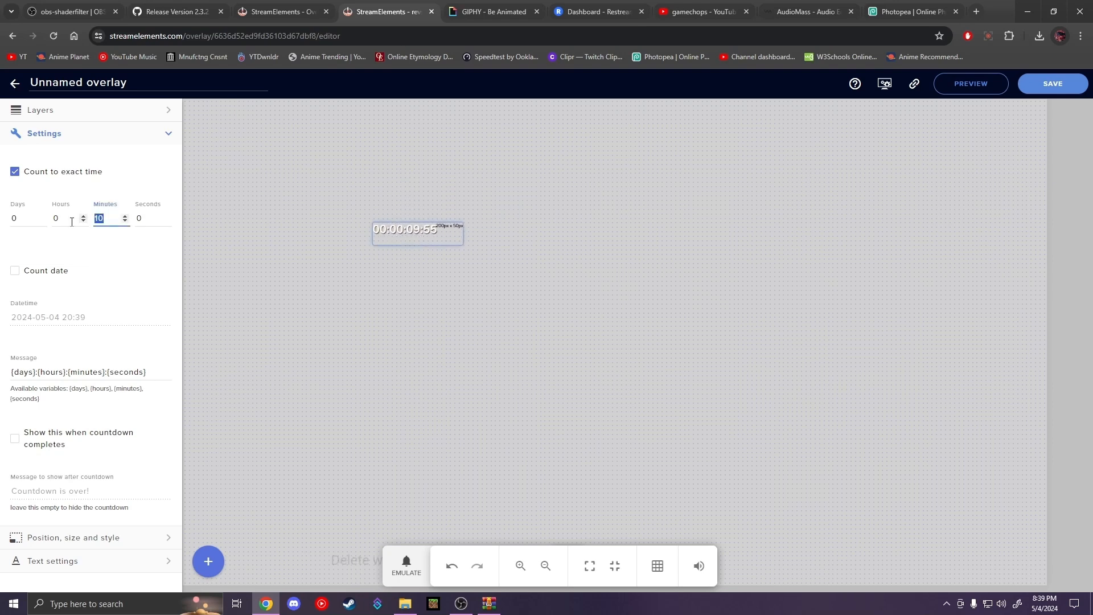
- Change the countdown widget's text font to Oldenburg
{"action": "left_click", "coordinate": [73, 562]}
{"action": "left_click", "coordinate": [65, 249]}
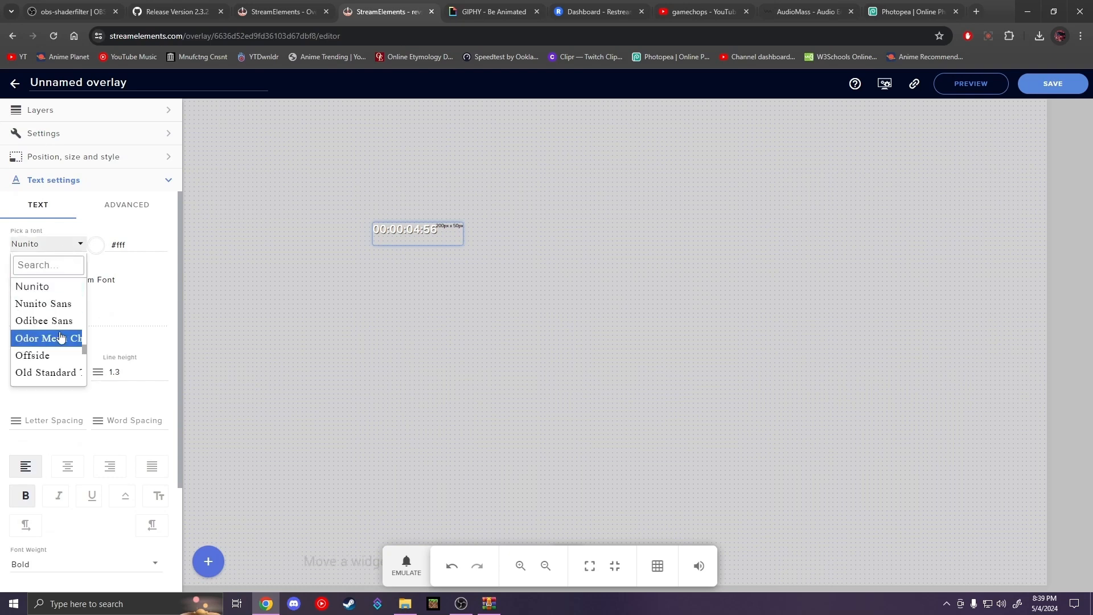
{"action": "scroll", "coordinate": [45, 333], "scroll_direction": "down", "scroll_amount": 2}
{"action": "left_click", "coordinate": [55, 317]}
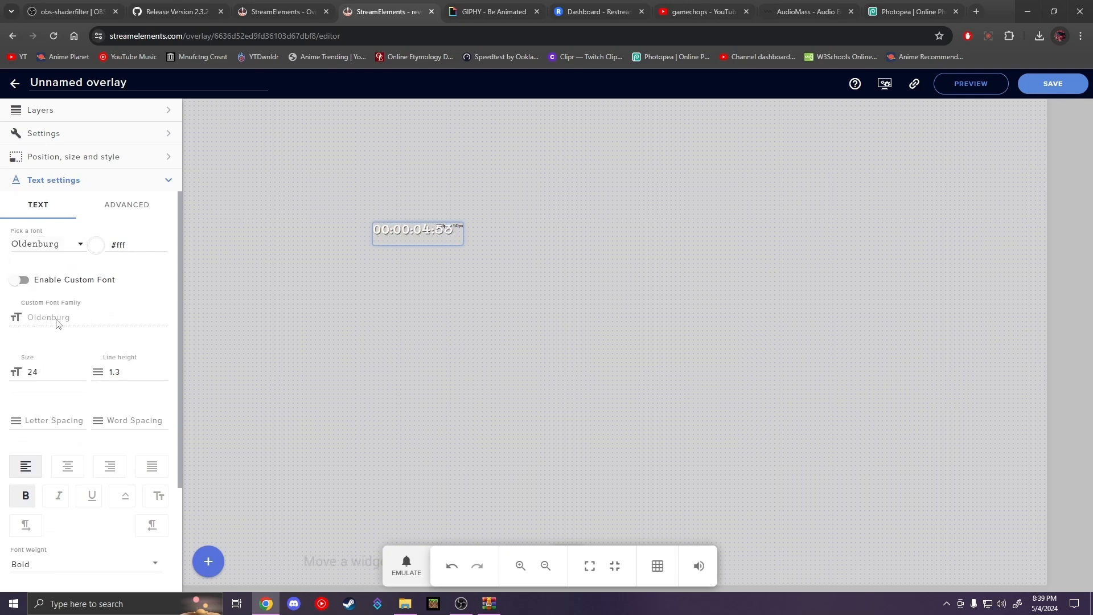
- Set the countdown's text size to 40 and enlarge its box to about 349 × 77 px
{"action": "left_click", "coordinate": [80, 369]}
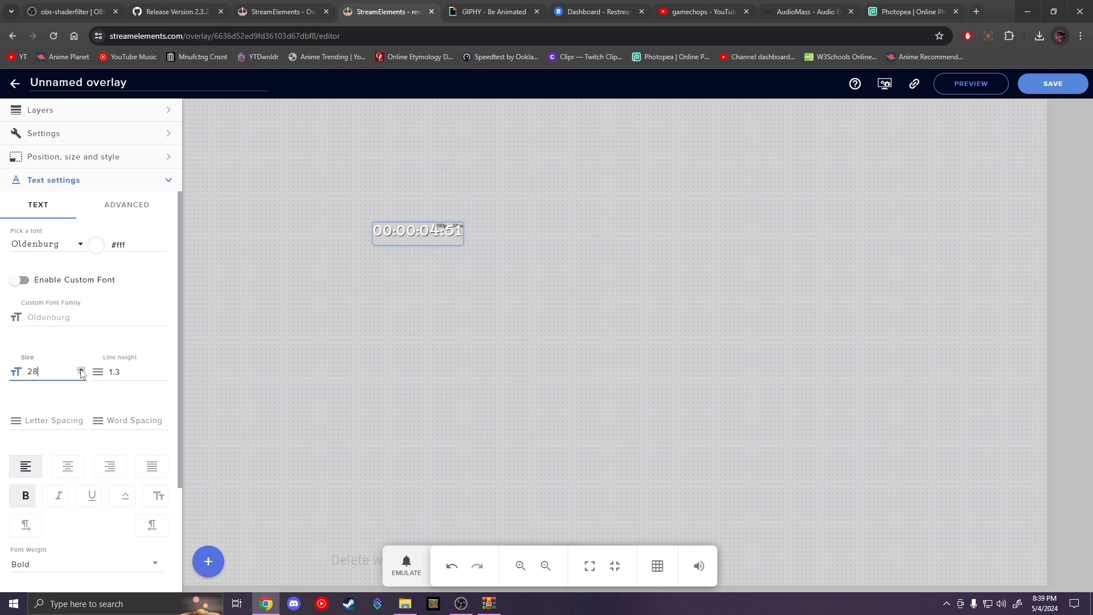
{"action": "left_click", "coordinate": [80, 369]}
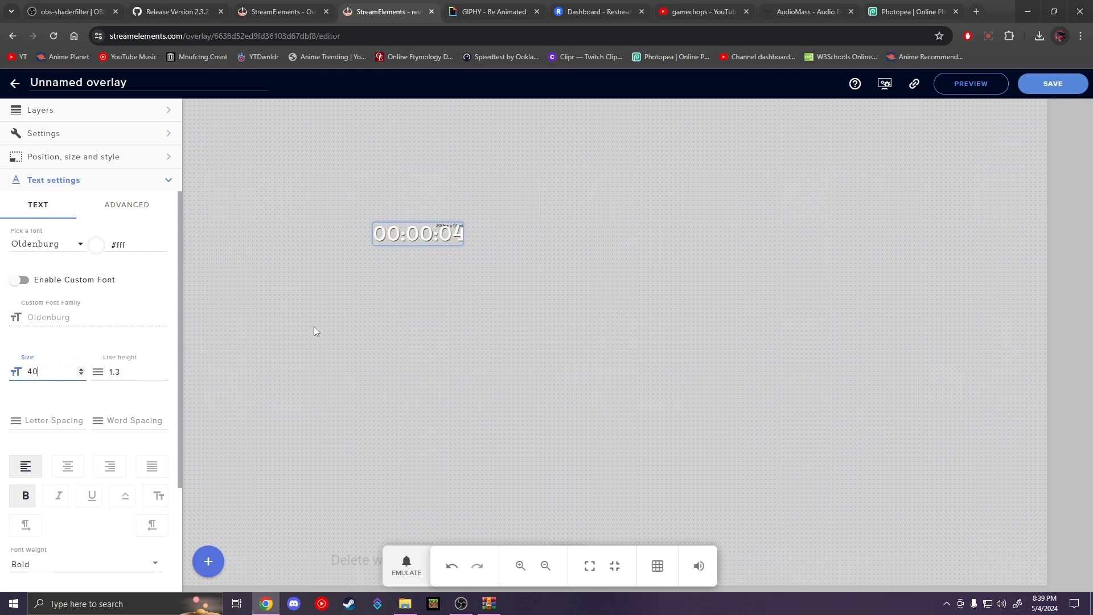
{"action": "left_click_drag", "start_coordinate": [464, 244], "coordinate": [528, 259]}
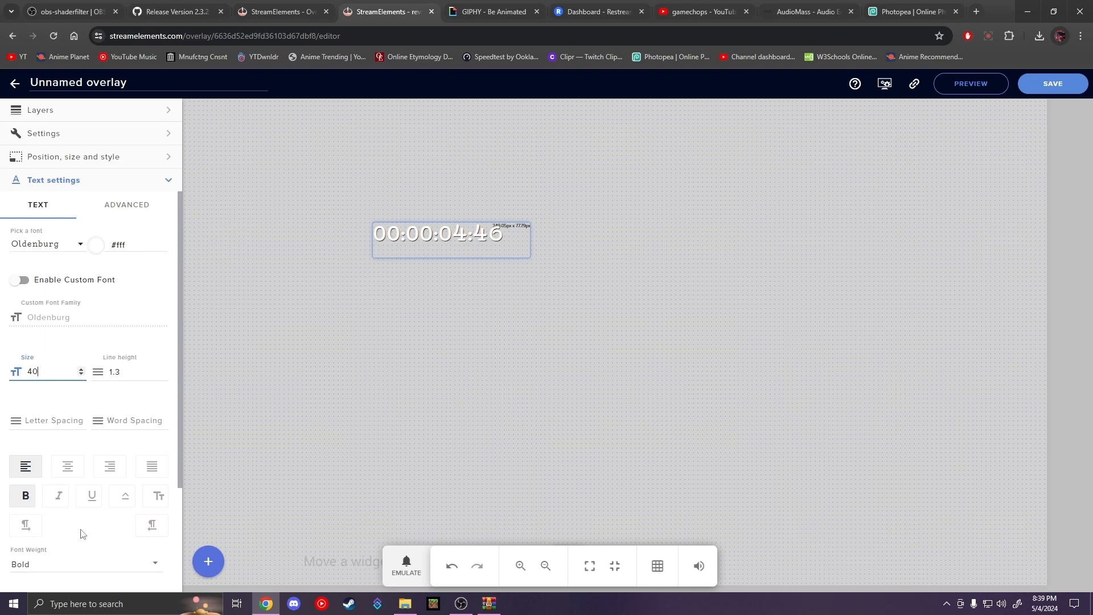
{"action": "scroll", "coordinate": [81, 534], "scroll_direction": "down", "scroll_amount": 3}
{"action": "scroll", "coordinate": [91, 285], "scroll_direction": "up", "scroll_amount": 3}
{"action": "left_click", "coordinate": [86, 160]}
- Save the overlay under the name "CD!" and copy its overlay link
{"action": "left_click", "coordinate": [1053, 84]}
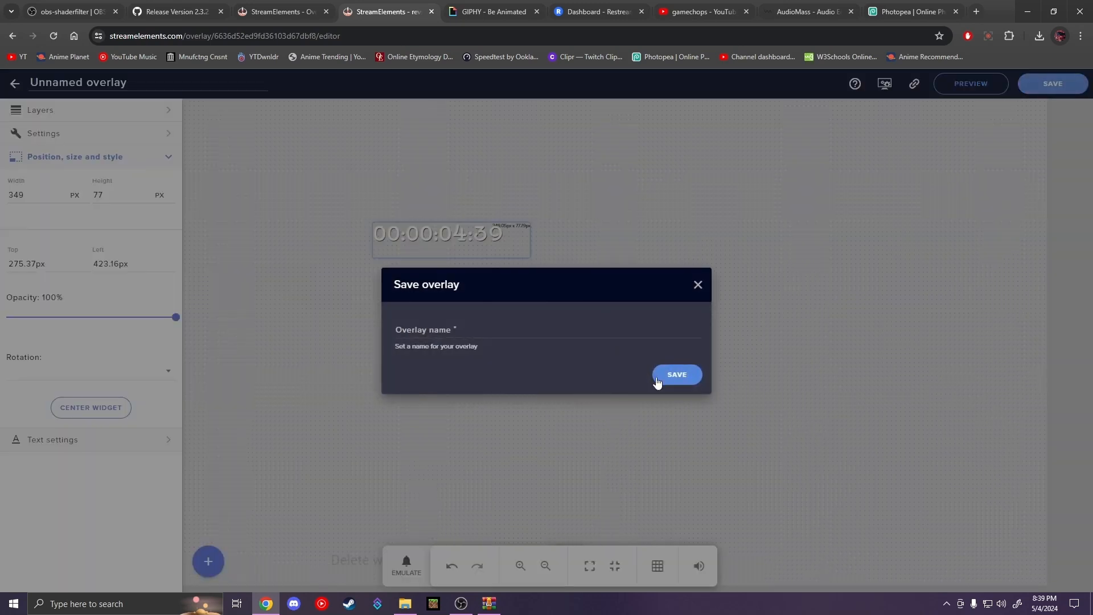
{"action": "left_click", "coordinate": [593, 328]}
{"action": "type", "text": "CD"}
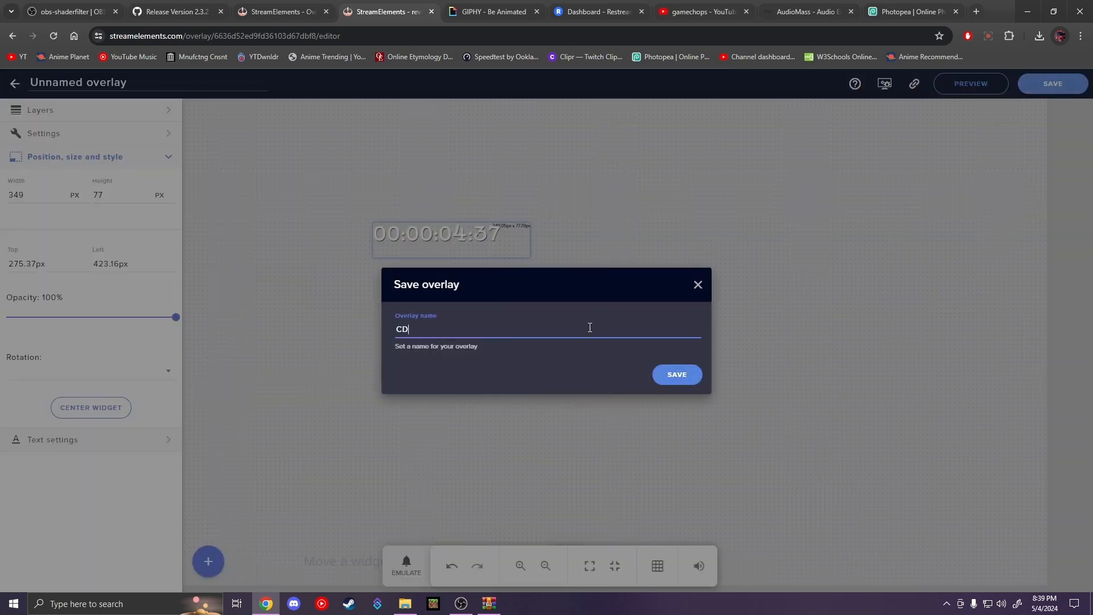
{"action": "type", "text": "!"}
{"action": "key", "text": "Return"}
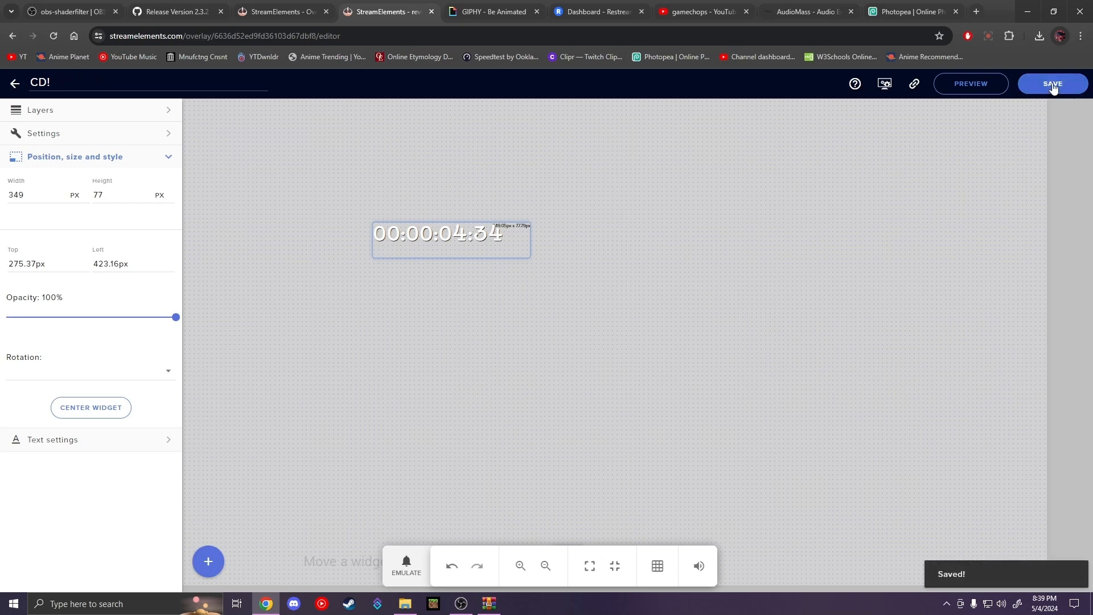
{"action": "left_click", "coordinate": [915, 84]}
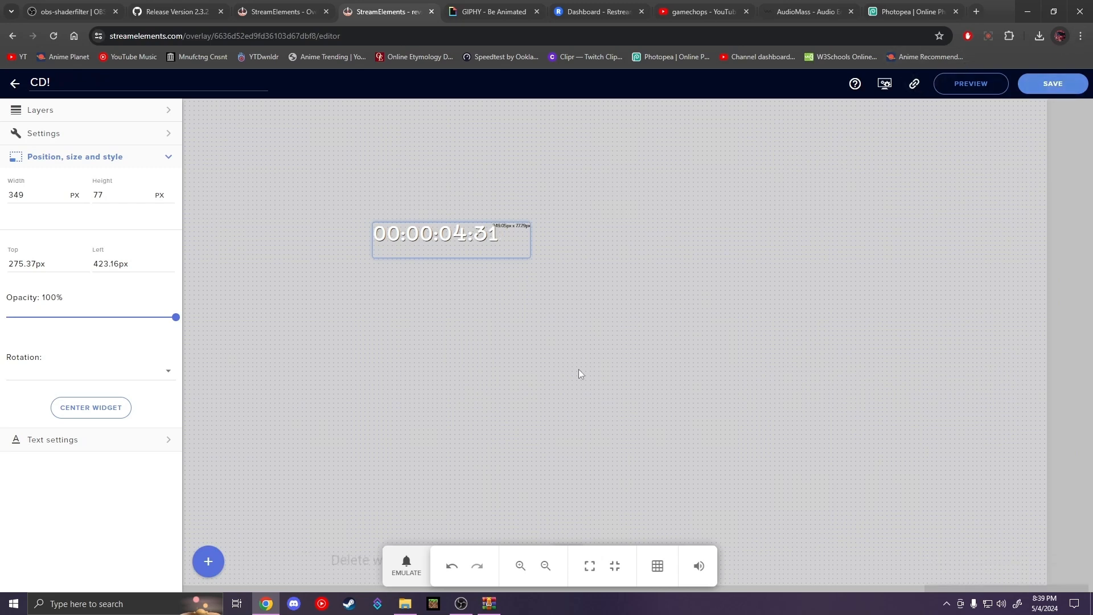
- Switch to OBS Studio and add a new Browser source named CD1 to the starting soon scene
{"action": "left_click", "coordinate": [461, 605]}
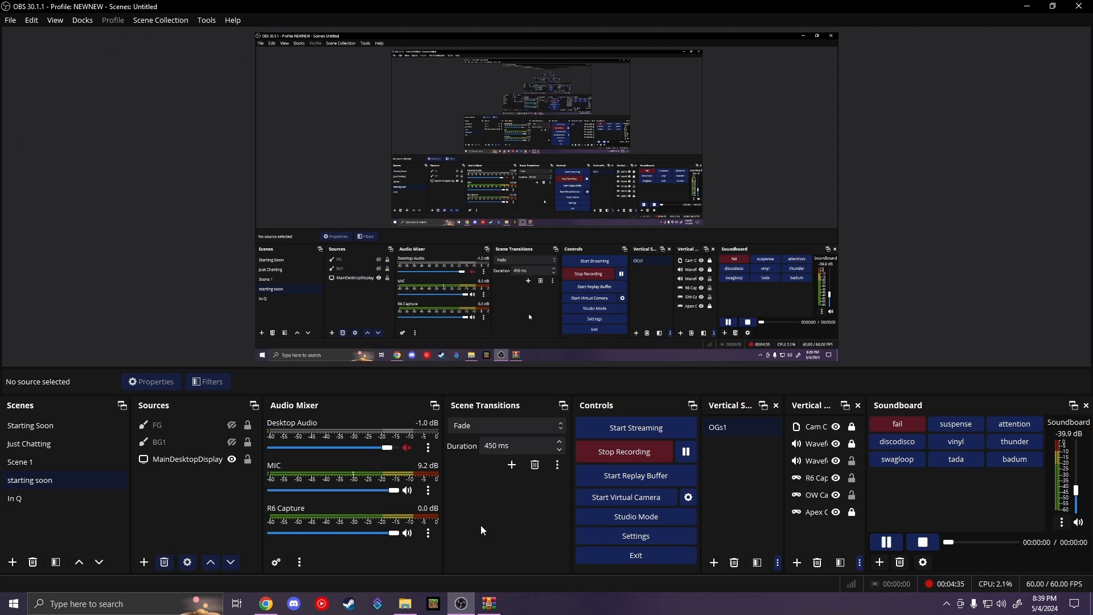
{"action": "left_click", "coordinate": [145, 562]}
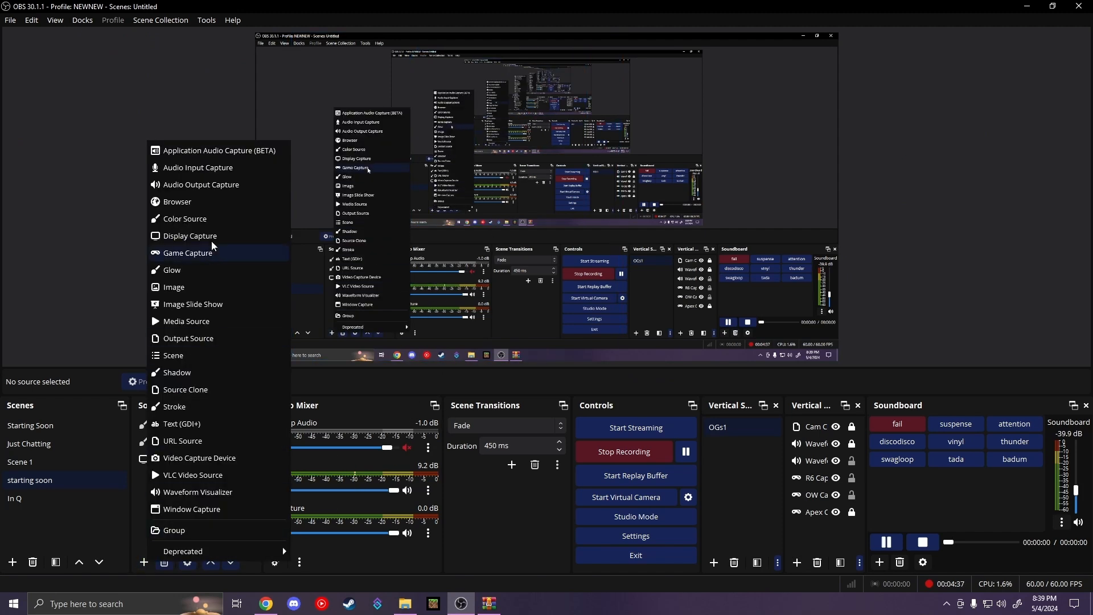
{"action": "left_click", "coordinate": [193, 204]}
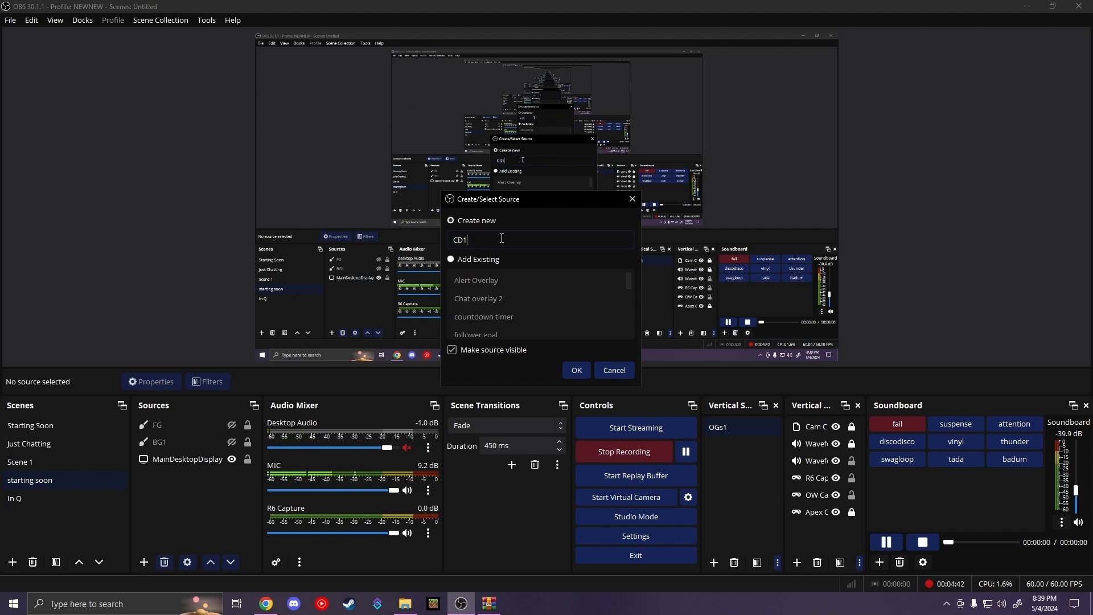
{"action": "key", "text": "Return"}
- Replace CD1's default URL with the copied private overlay URL, set its size to 1920 × 1080, and accept the properties
{"action": "triple_click", "coordinate": [574, 318]}
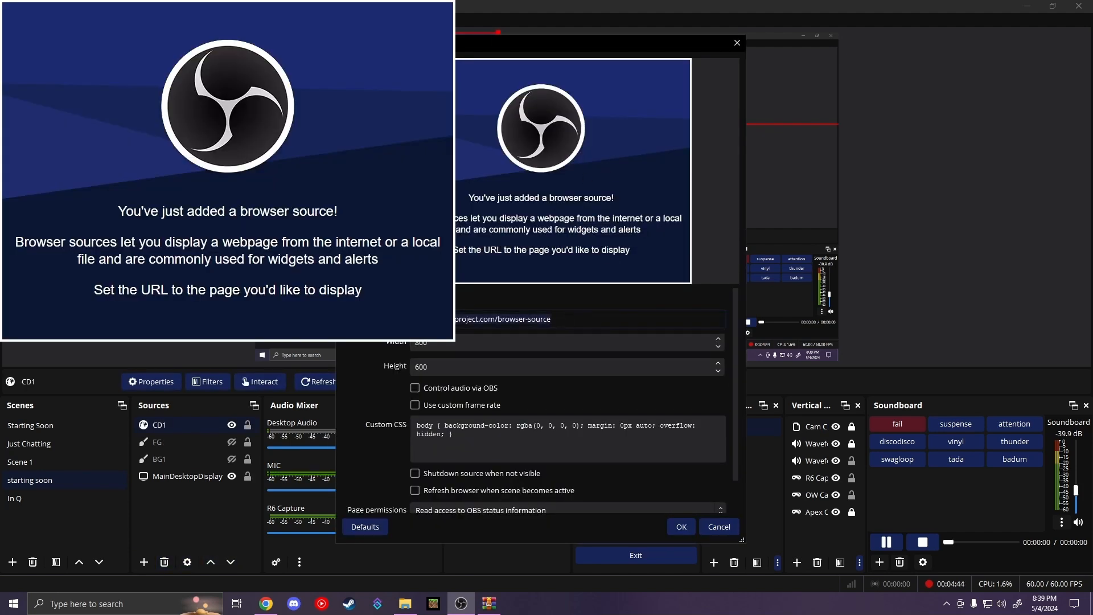
{"action": "key", "text": "ctrl+v"}
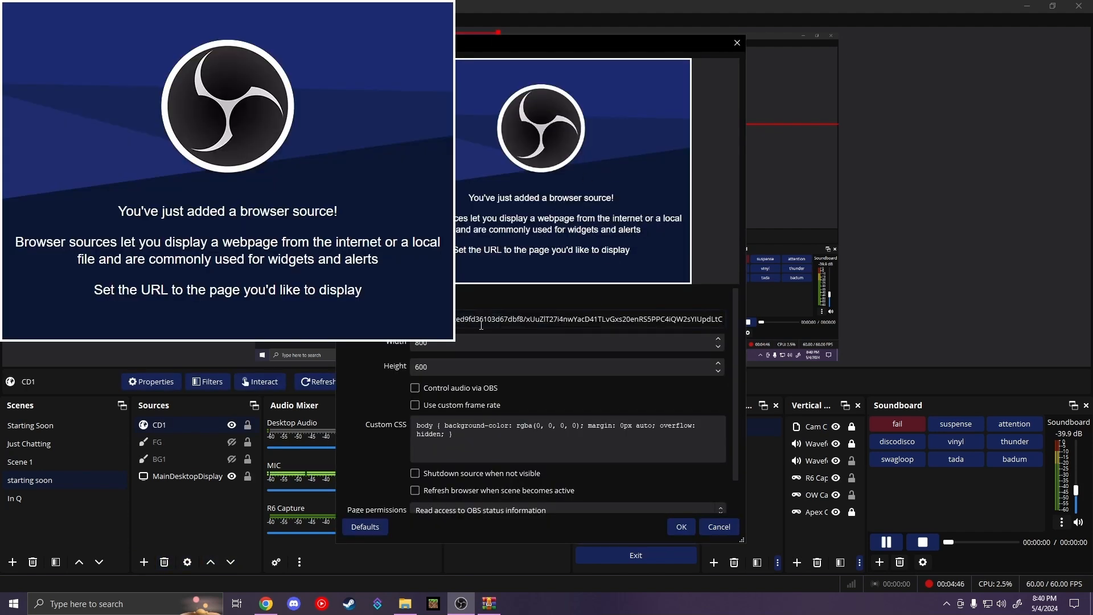
{"action": "key", "text": "Tab"}
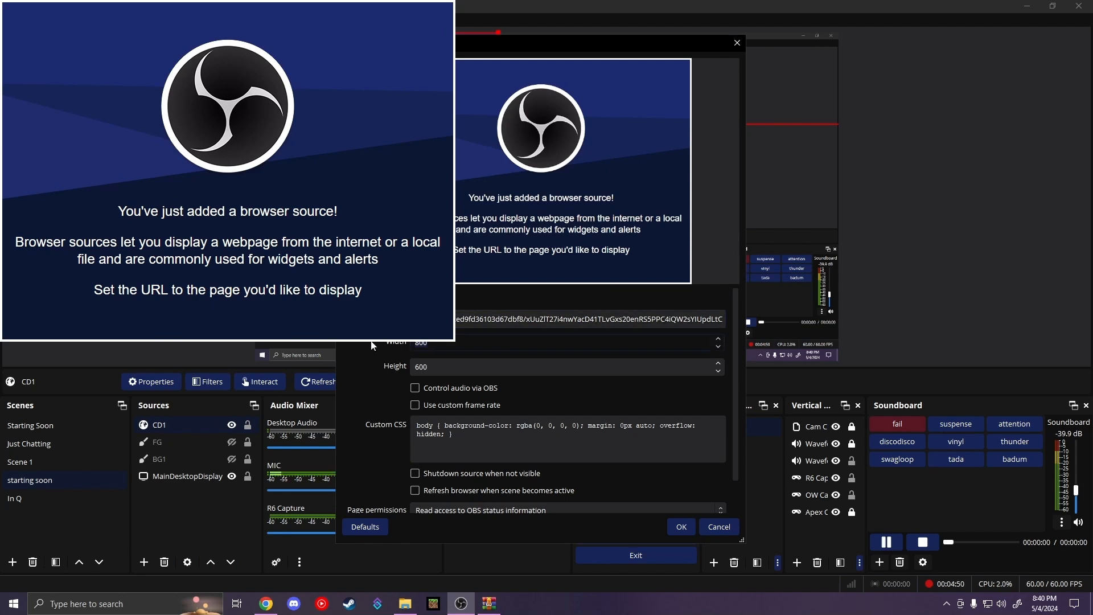
{"action": "key", "text": "Tab"}
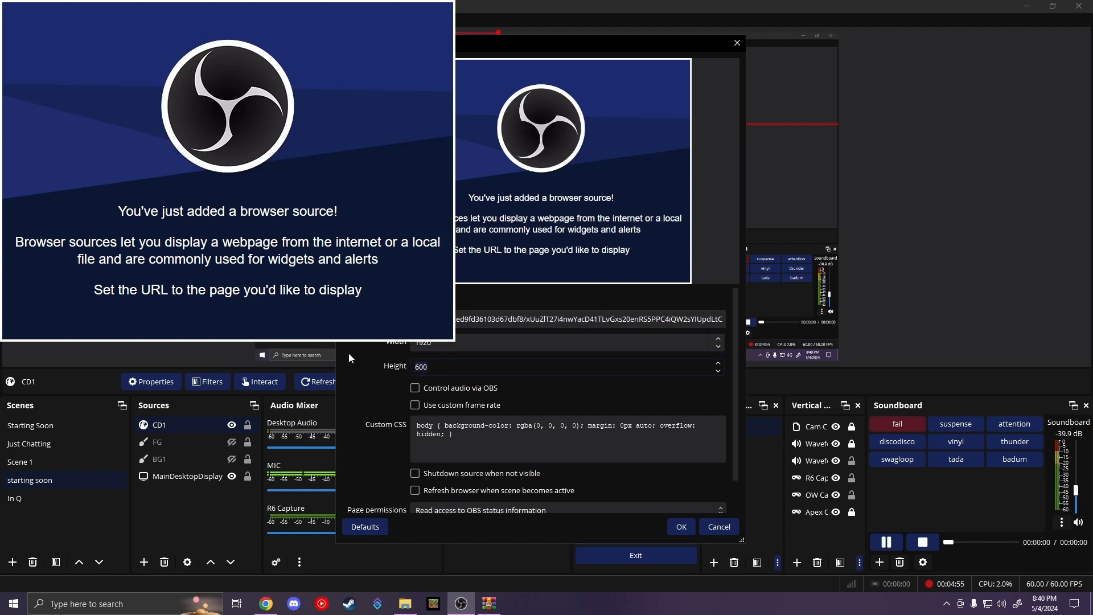
{"action": "type", "text": "1080"}
{"action": "left_click", "coordinate": [680, 527]}
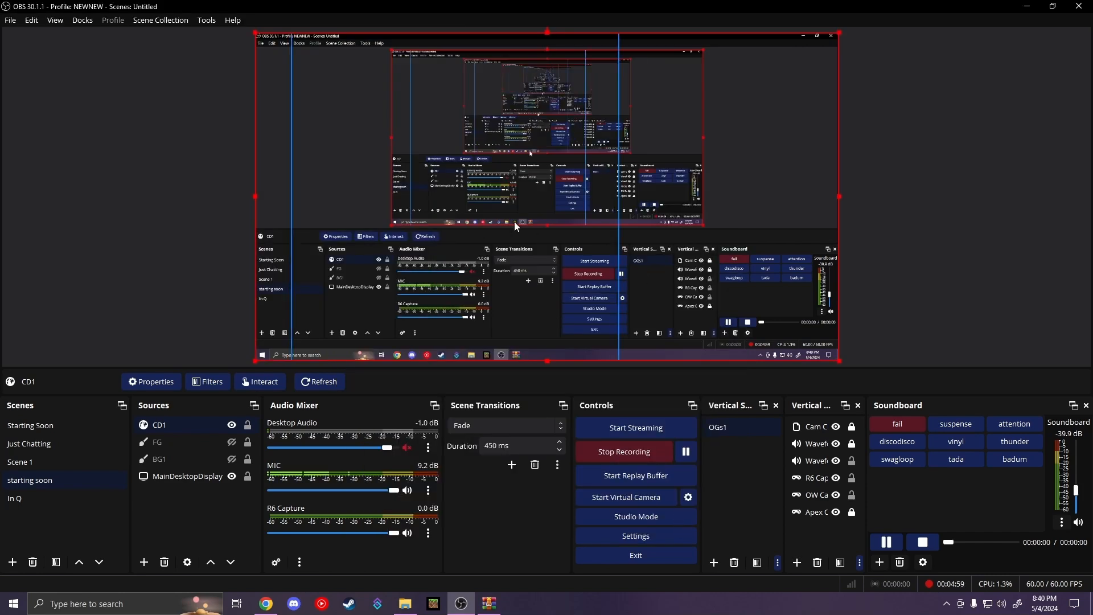
- Move the CD1 source to about 107 px from the canvas's left edge and 142 px from its top edge
{"action": "left_click_drag", "start_coordinate": [726, 131], "coordinate": [758, 174]}
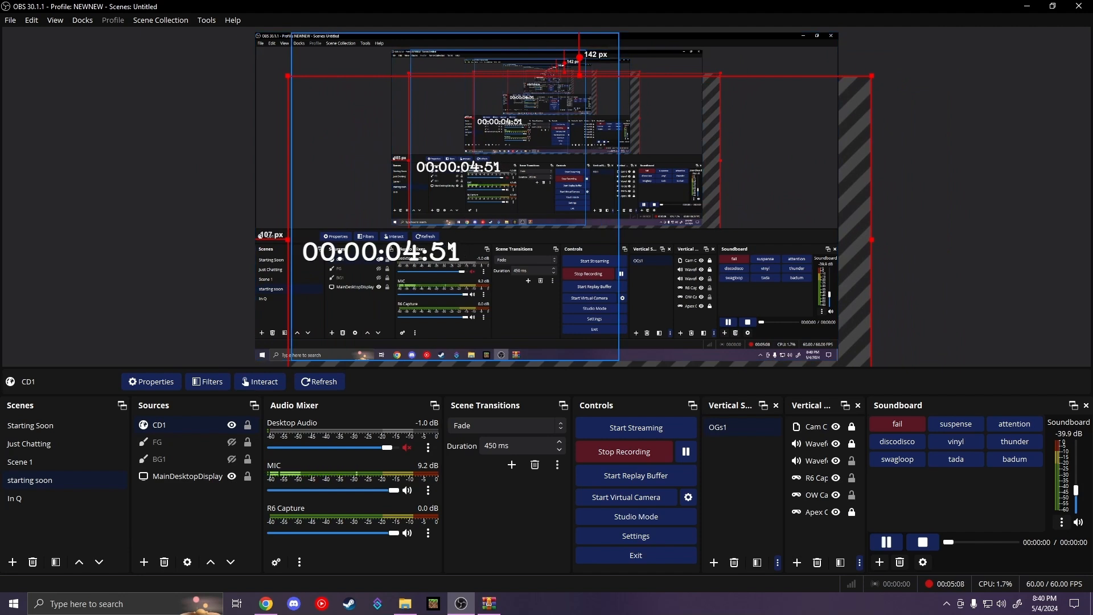
{"action": "key", "text": "ctrl+e"}
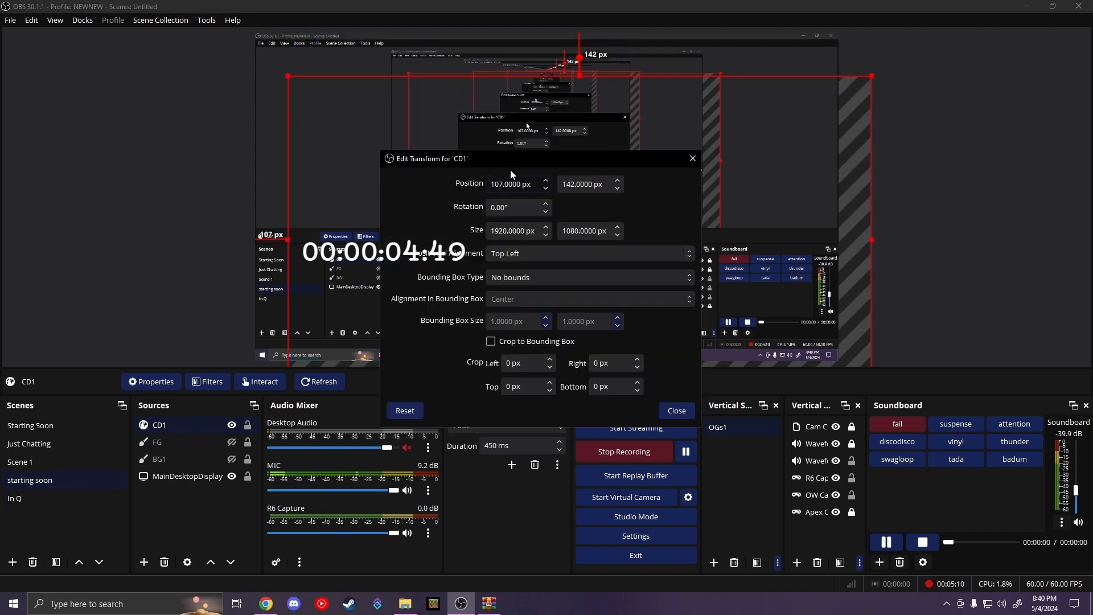
{"action": "left_click", "coordinate": [692, 158]}
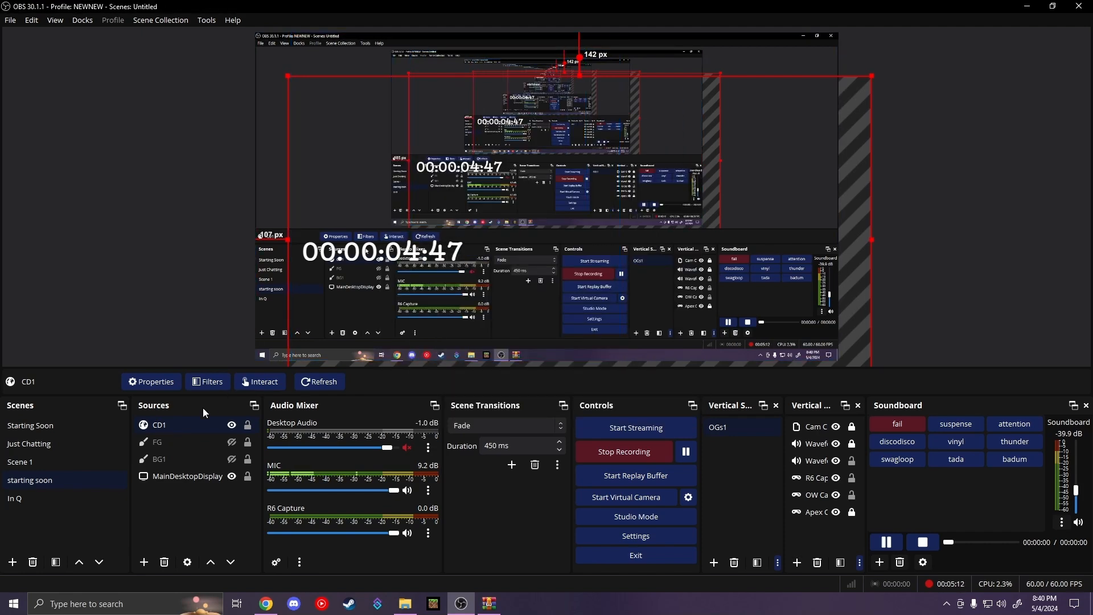
- Edit CD1's transform to crop 300 px from each of its left, right, top and bottom edges
{"action": "right_click", "coordinate": [159, 431]}
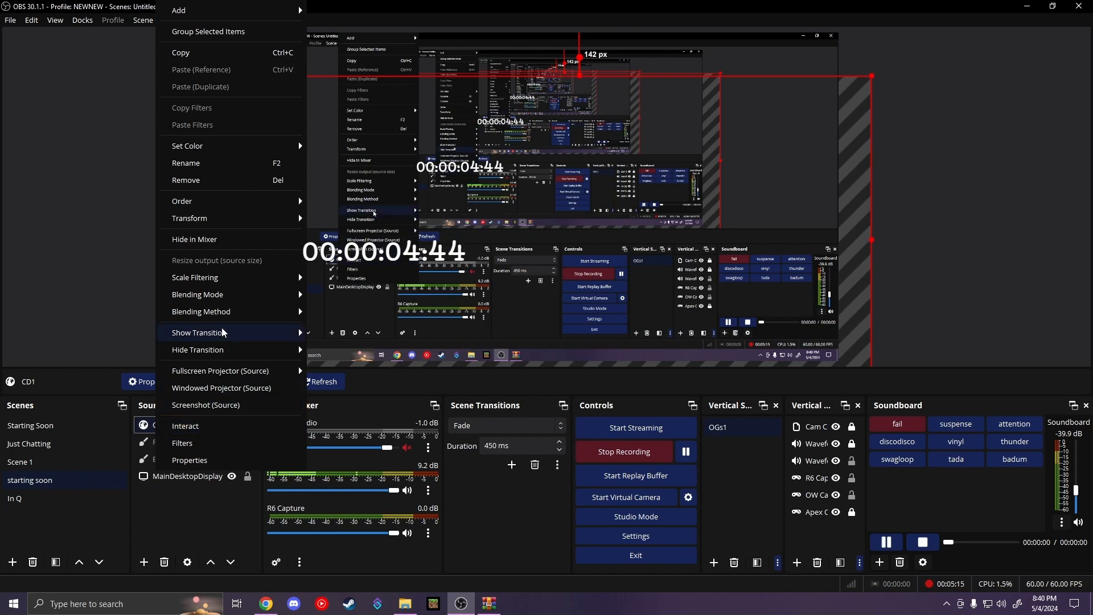
{"action": "mouse_move", "coordinate": [276, 222]}
{"action": "left_click", "coordinate": [337, 221]}
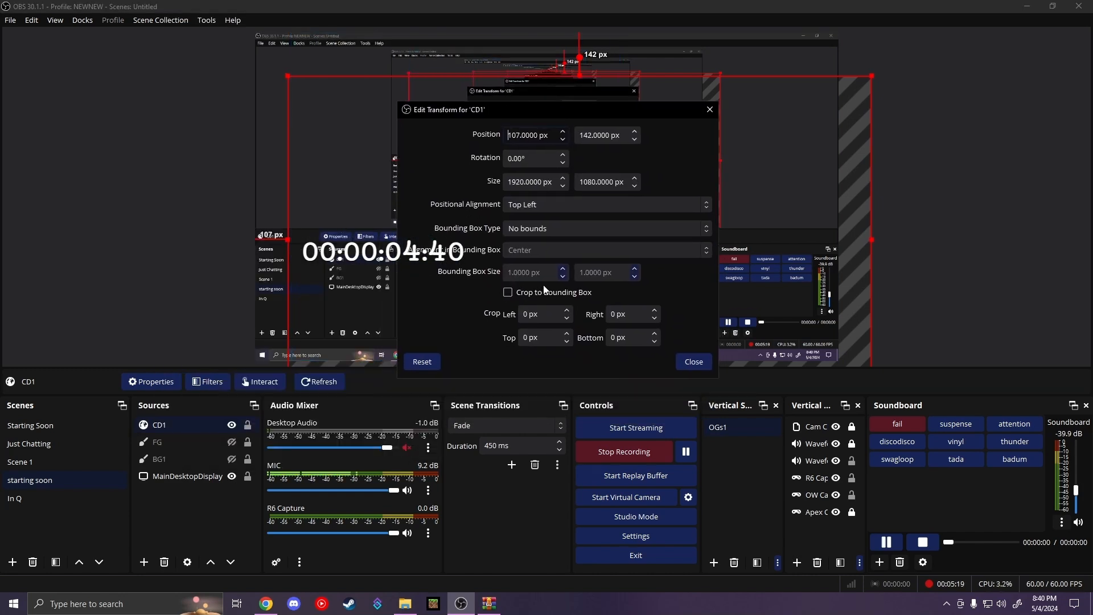
{"action": "left_click", "coordinate": [519, 315]}
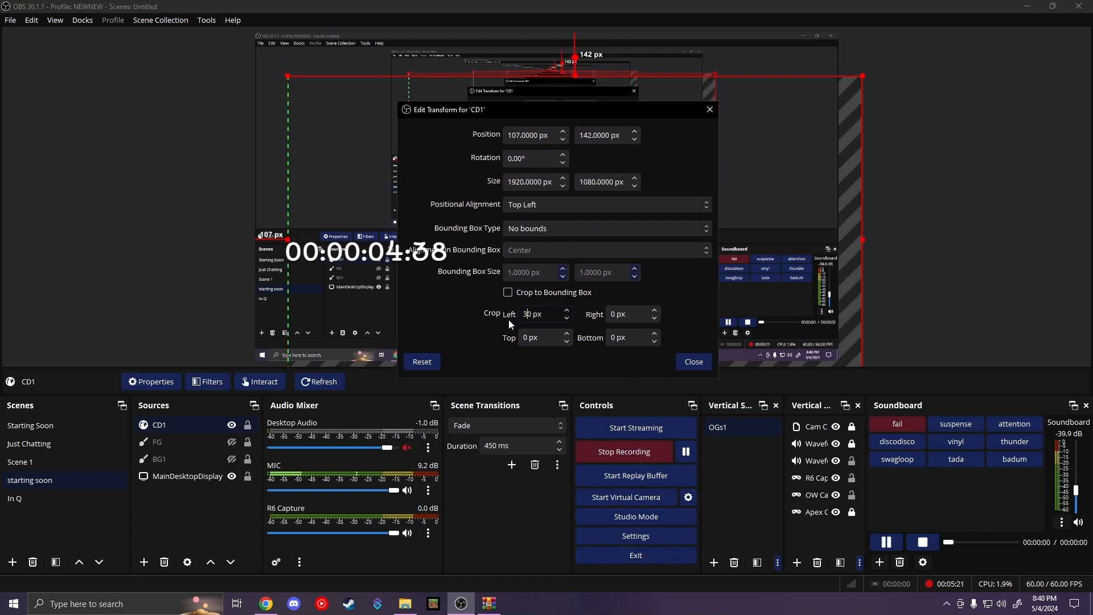
{"action": "type", "text": "30"}
{"action": "left_click", "coordinate": [611, 315]}
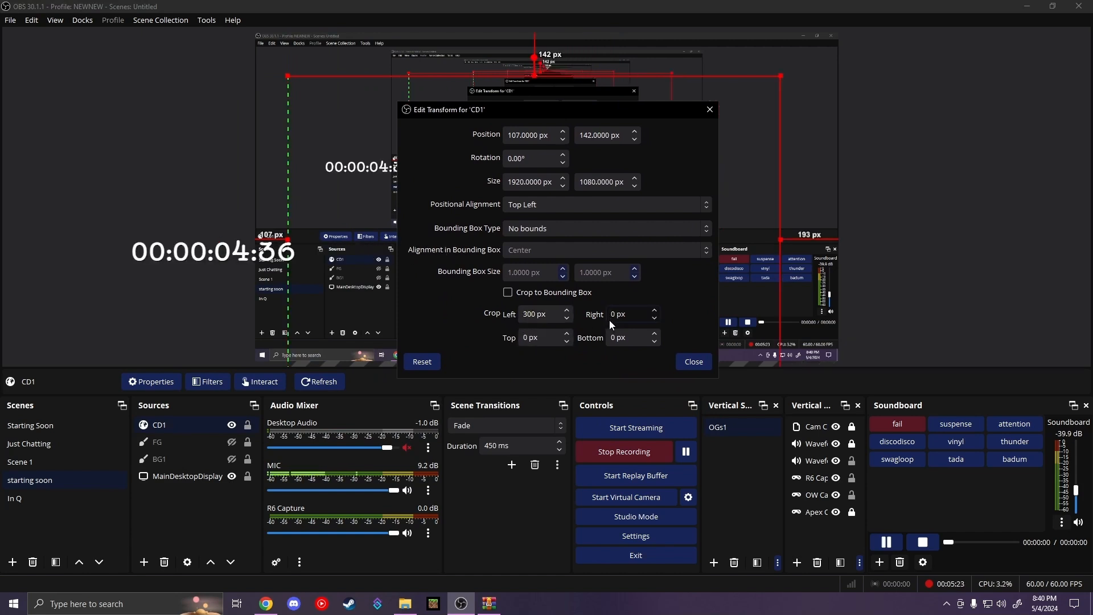
{"action": "type", "text": "30"}
{"action": "left_click", "coordinate": [524, 338]}
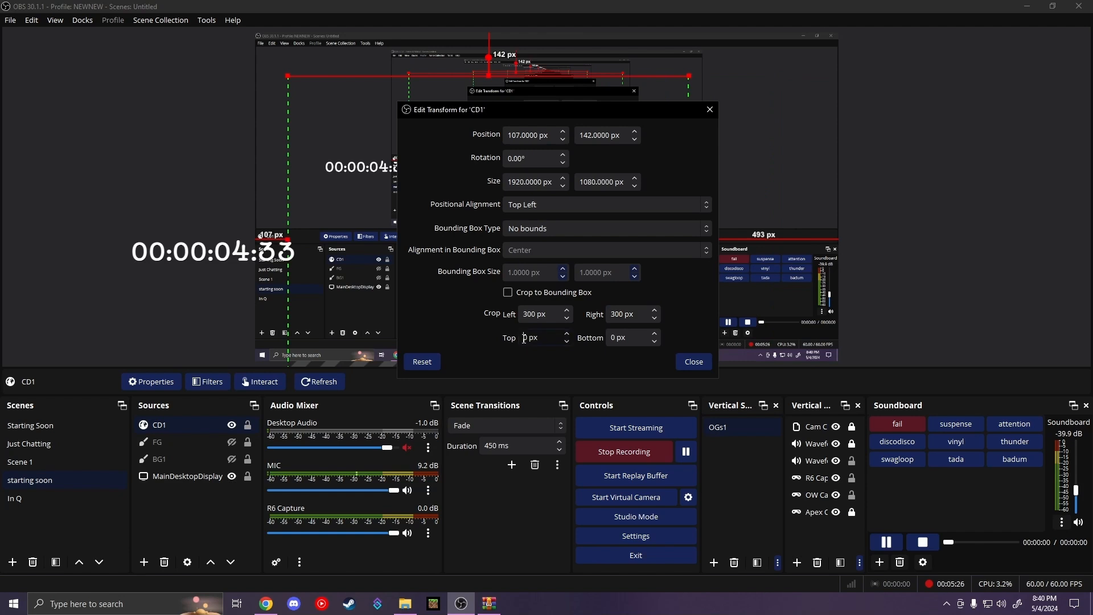
{"action": "type", "text": "30"}
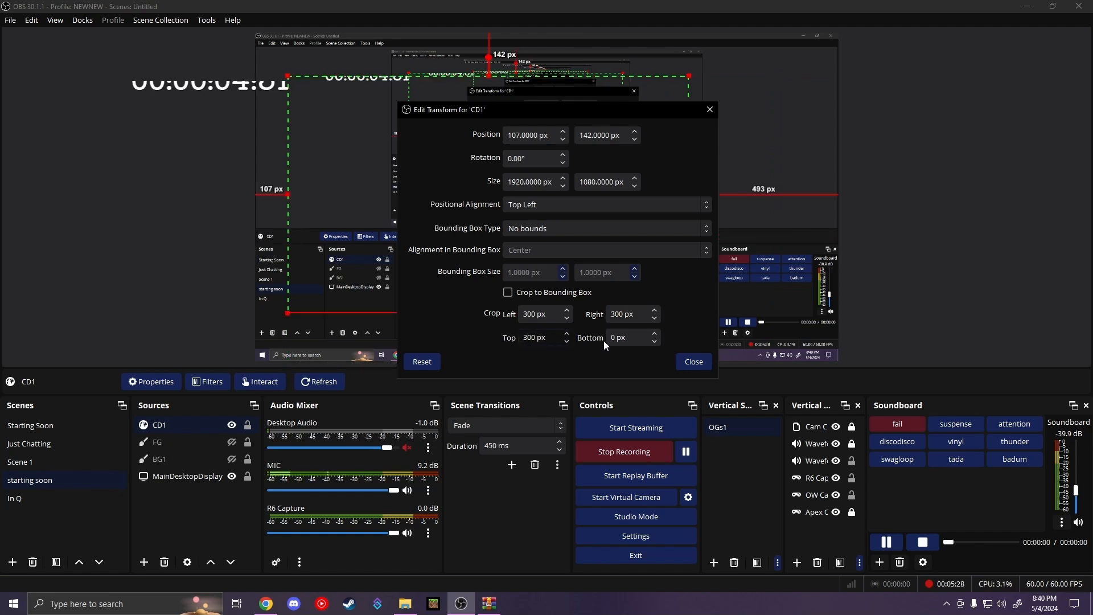
{"action": "left_click", "coordinate": [613, 338]}
{"action": "type", "text": "30"}
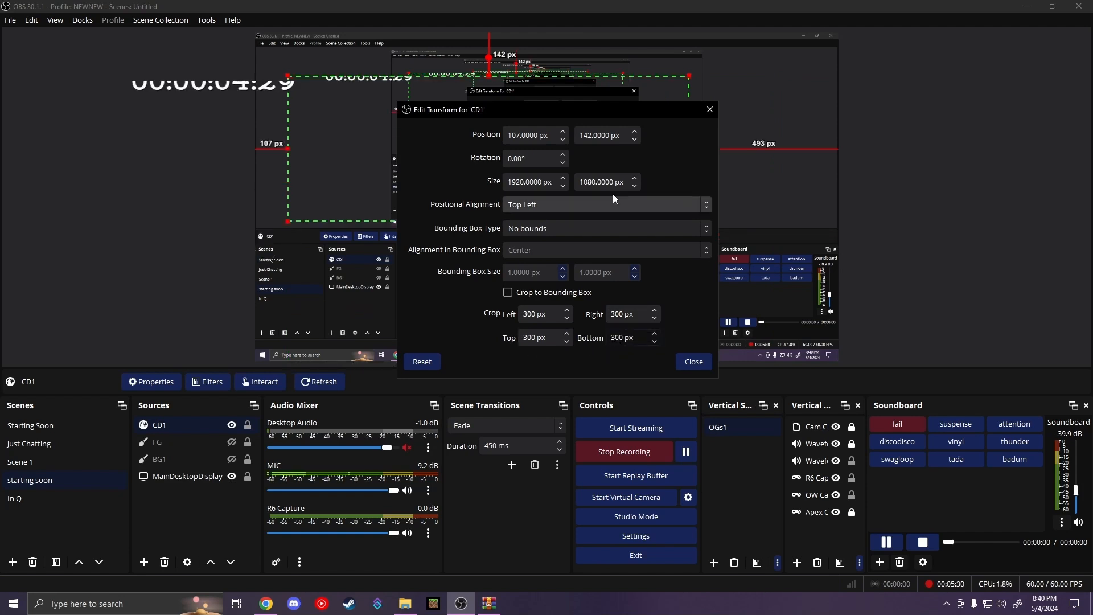
- Move CD1 to about 234 px from the left and 287 px from the top, and crop it 200 px left and right and 100 px on top
{"action": "left_click", "coordinate": [710, 109]}
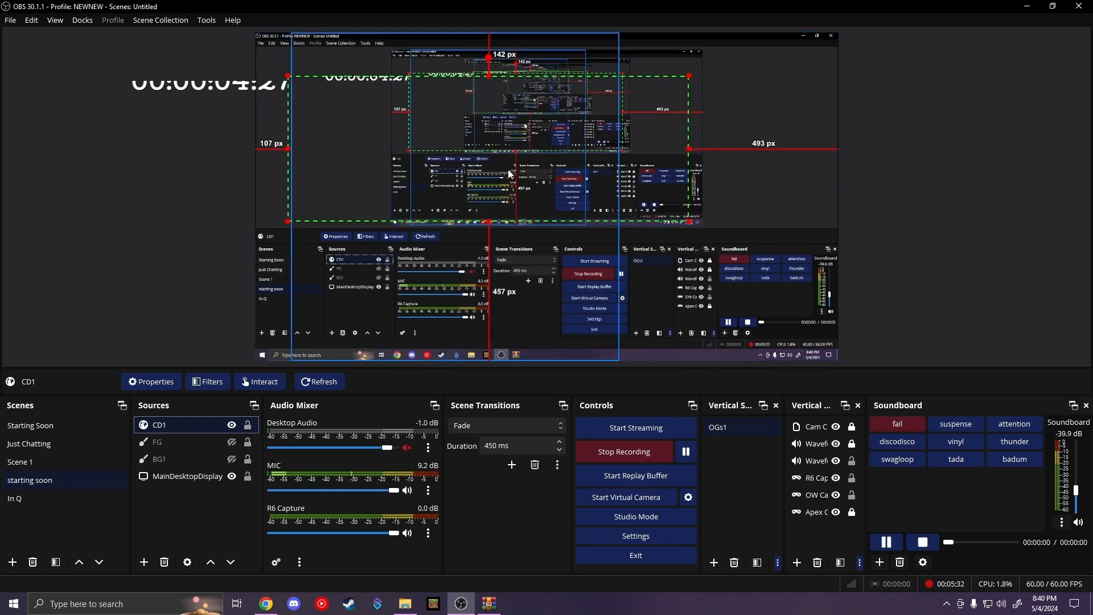
{"action": "left_click_drag", "start_coordinate": [518, 155], "coordinate": [557, 198]}
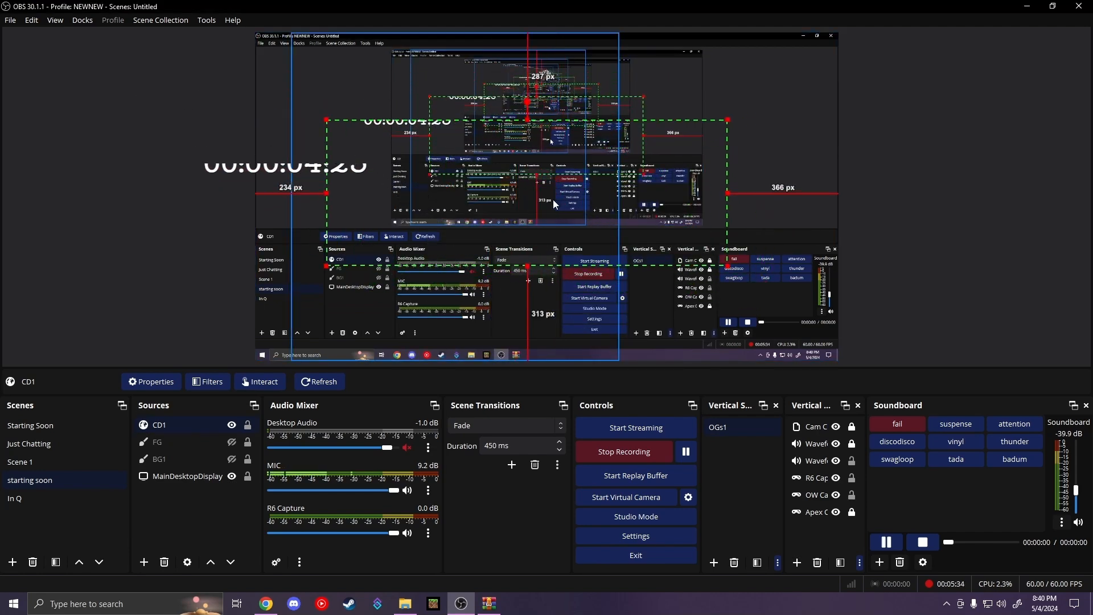
{"action": "key", "text": "ctrl+e"}
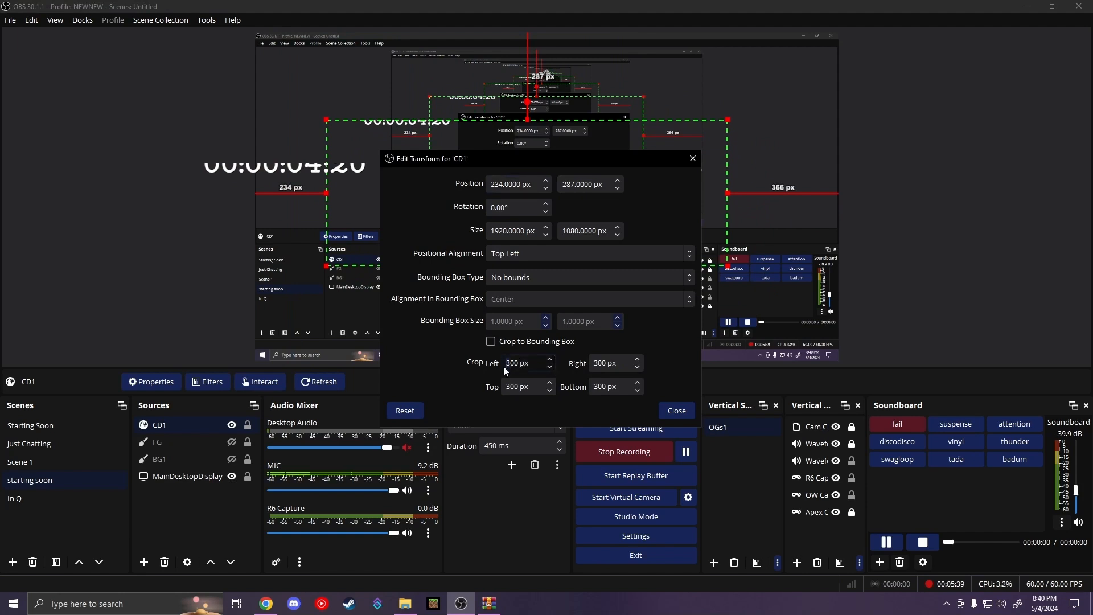
{"action": "key", "text": "BackSpace"}
{"action": "type", "text": "2"}
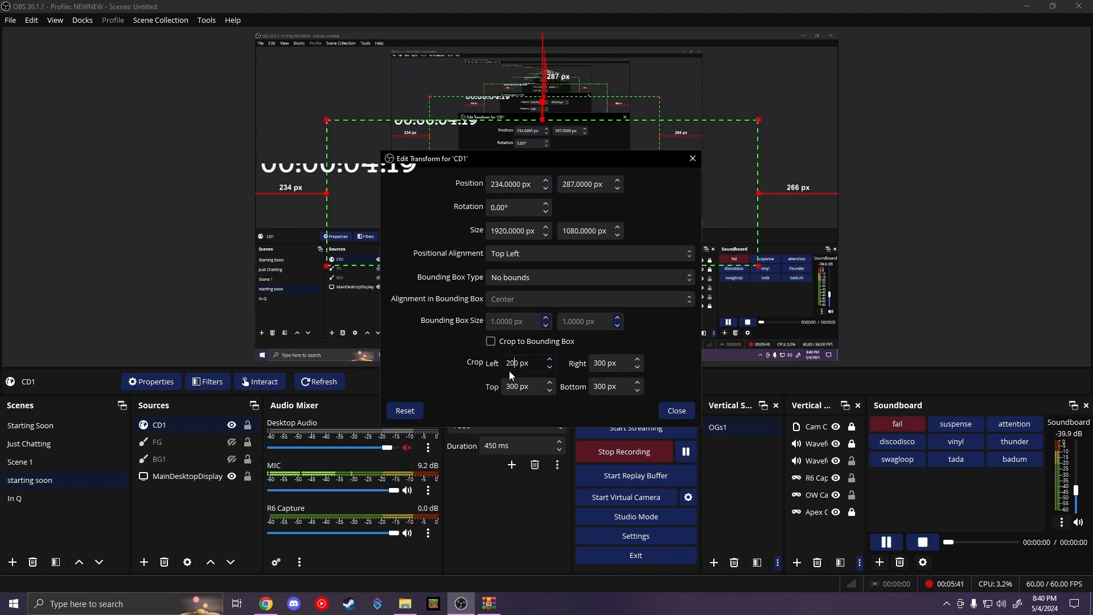
{"action": "left_click", "coordinate": [596, 365]}
{"action": "type", "text": "2"}
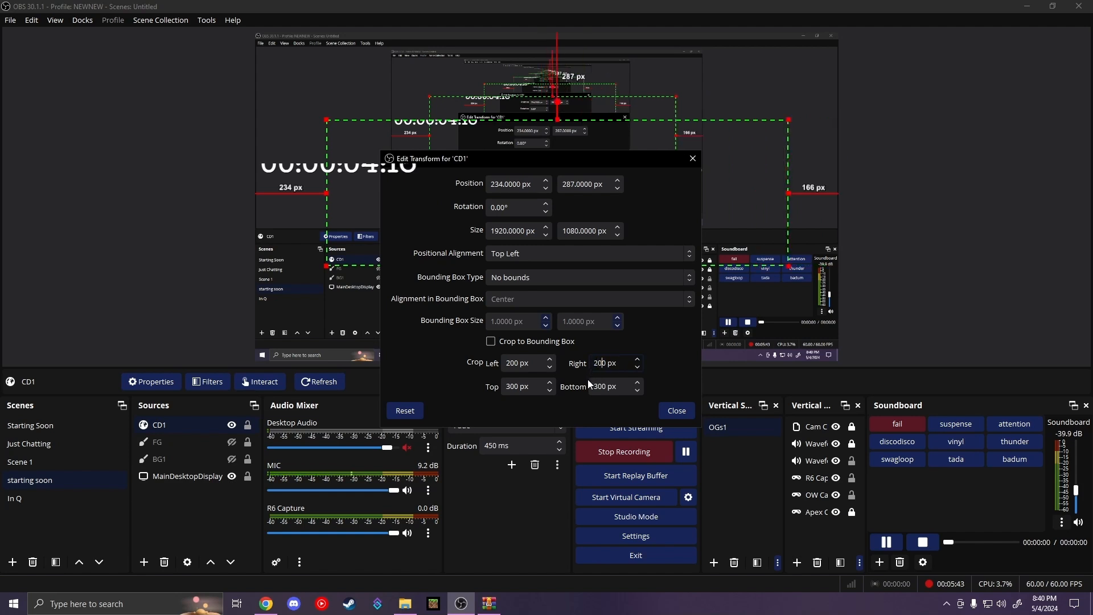
{"action": "left_click", "coordinate": [510, 389]}
{"action": "key", "text": "Delete"}
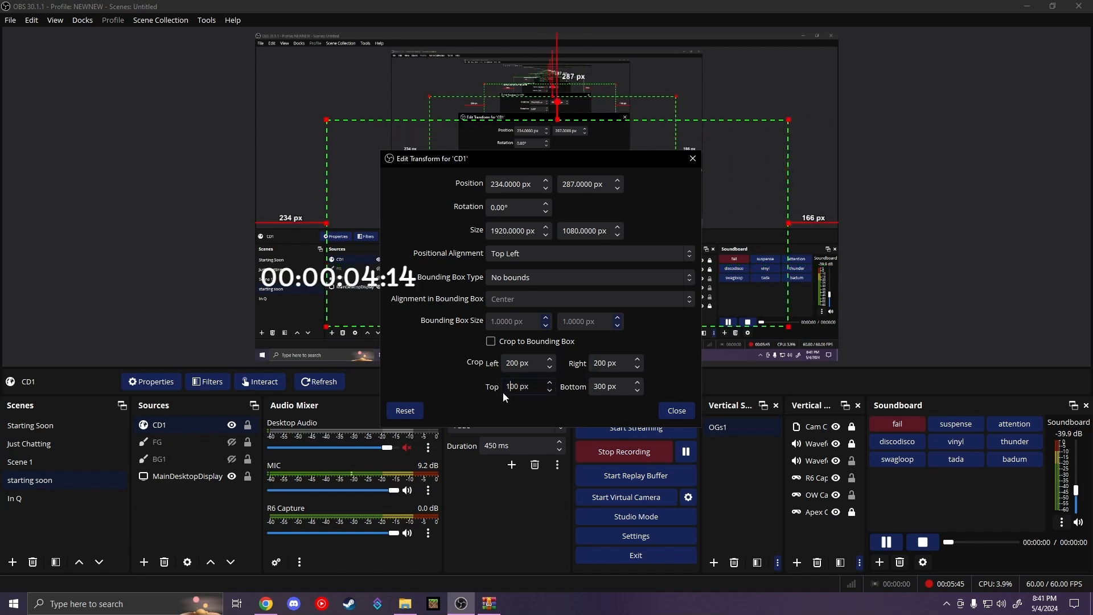
{"action": "type", "text": "10"}
{"action": "key", "text": "BackSpace"}
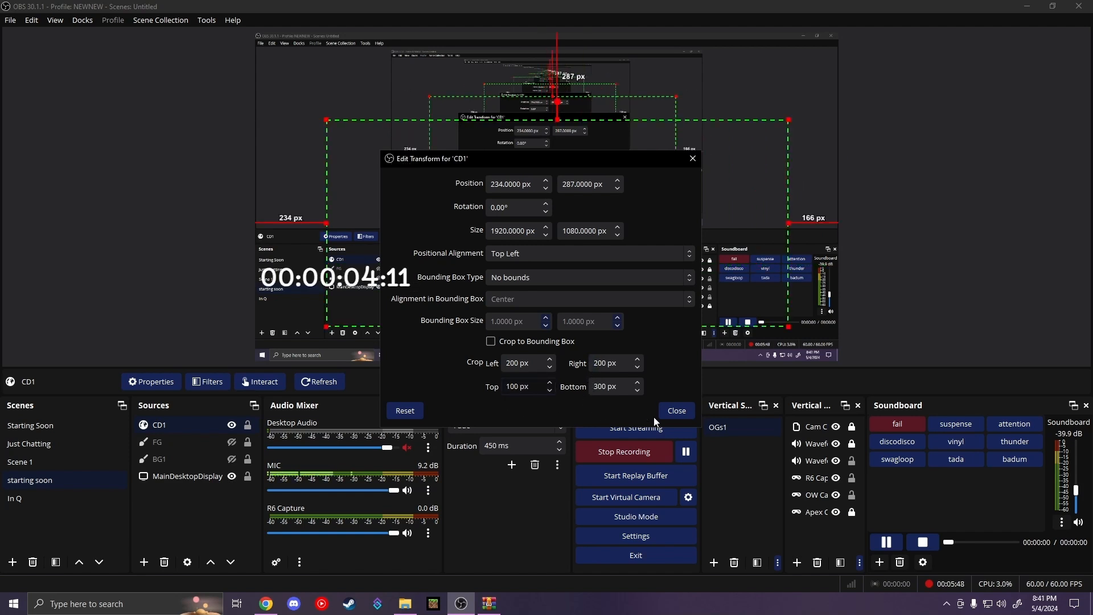
- Reposition CD1 higher on the canvas and hide the BG1, FG and CD1 sources
{"action": "left_click", "coordinate": [675, 414]}
{"action": "left_click_drag", "start_coordinate": [544, 262], "coordinate": [556, 221]}
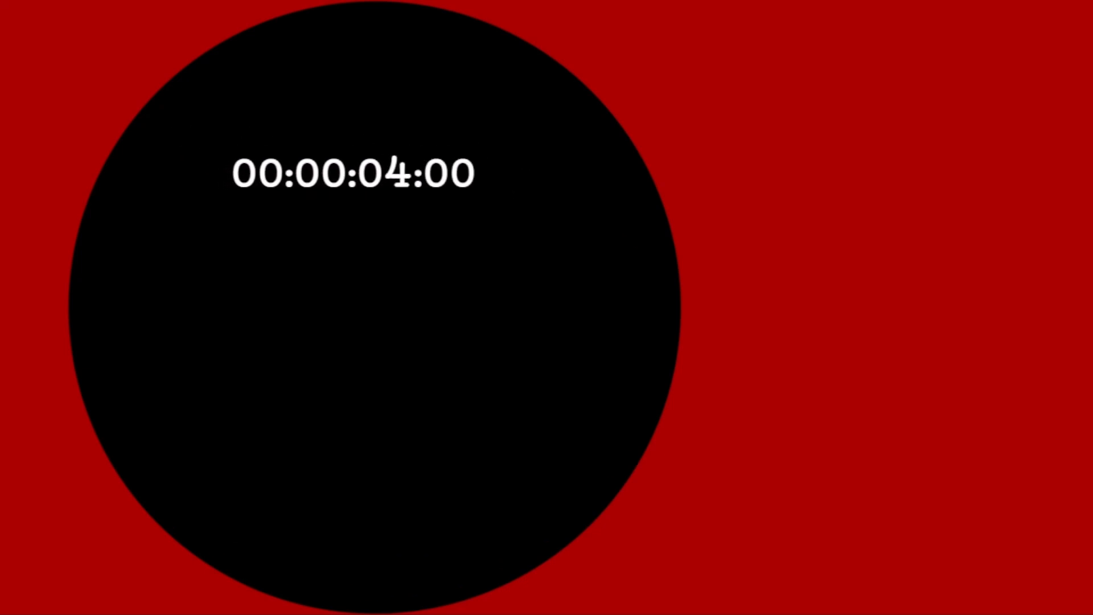
{"action": "left_click", "coordinate": [232, 459]}
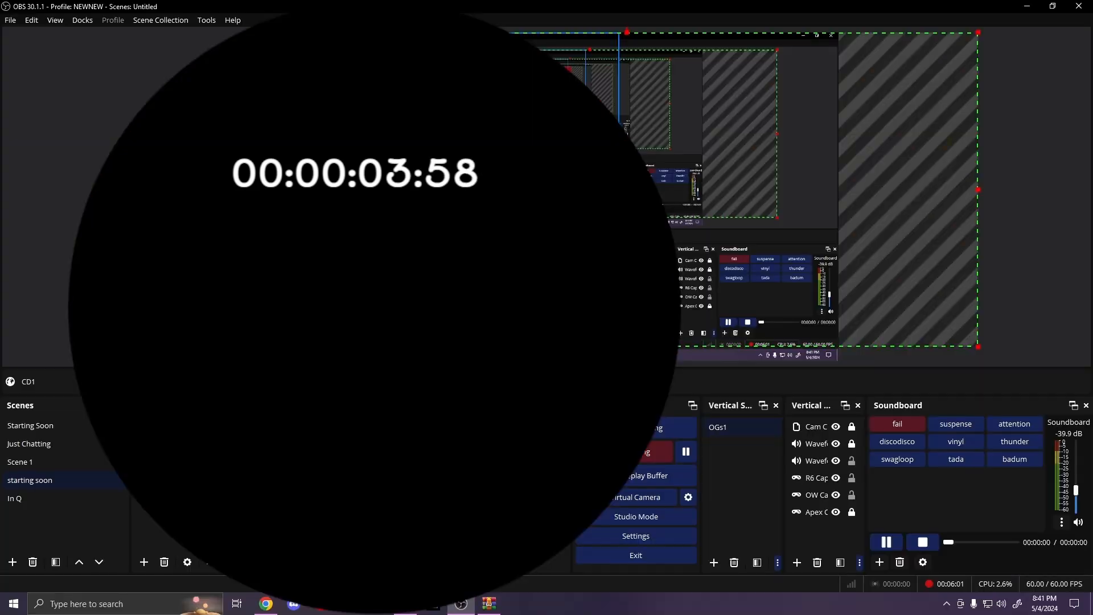
{"action": "left_click", "coordinate": [232, 442]}
{"action": "left_click", "coordinate": [231, 426]}
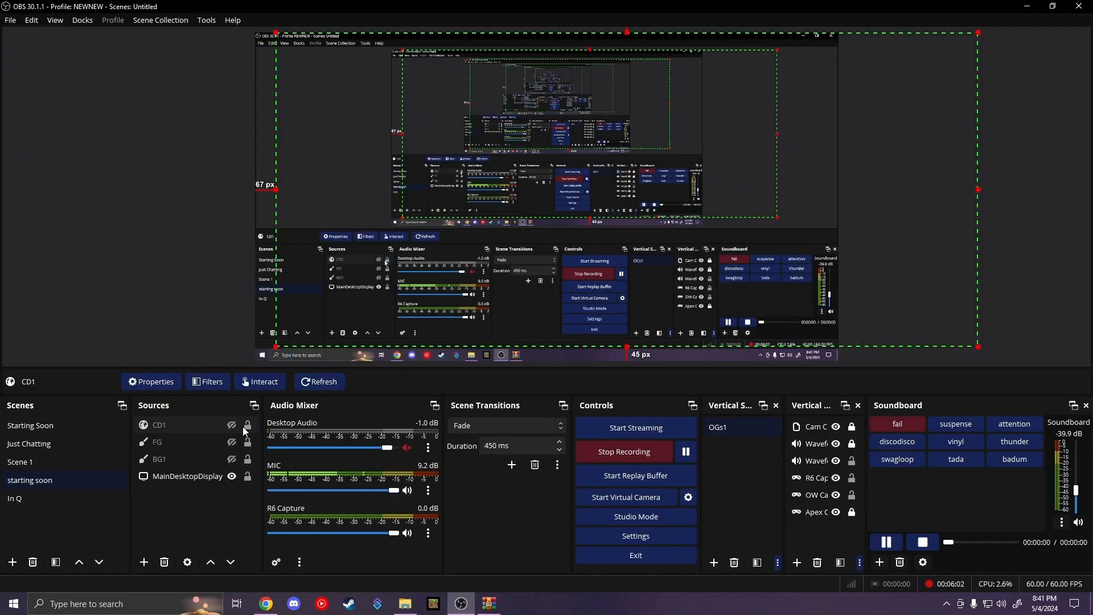
- Switch to the StreamElements overlays page in Chrome and create a new overlay at 1080p resolution
{"action": "left_click", "coordinate": [143, 564]}
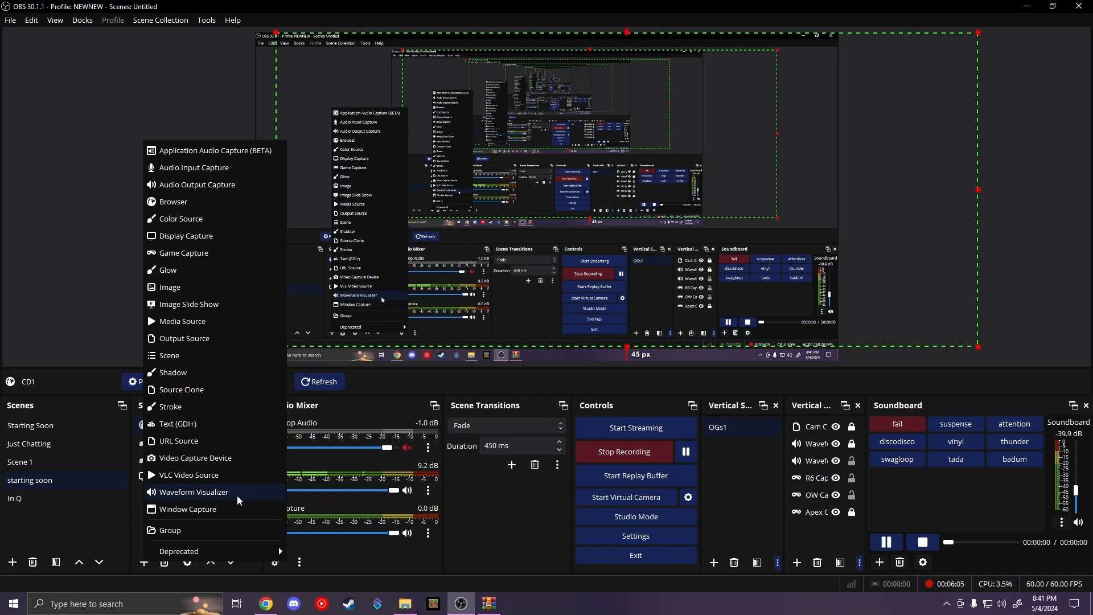
{"action": "left_click", "coordinate": [266, 604]}
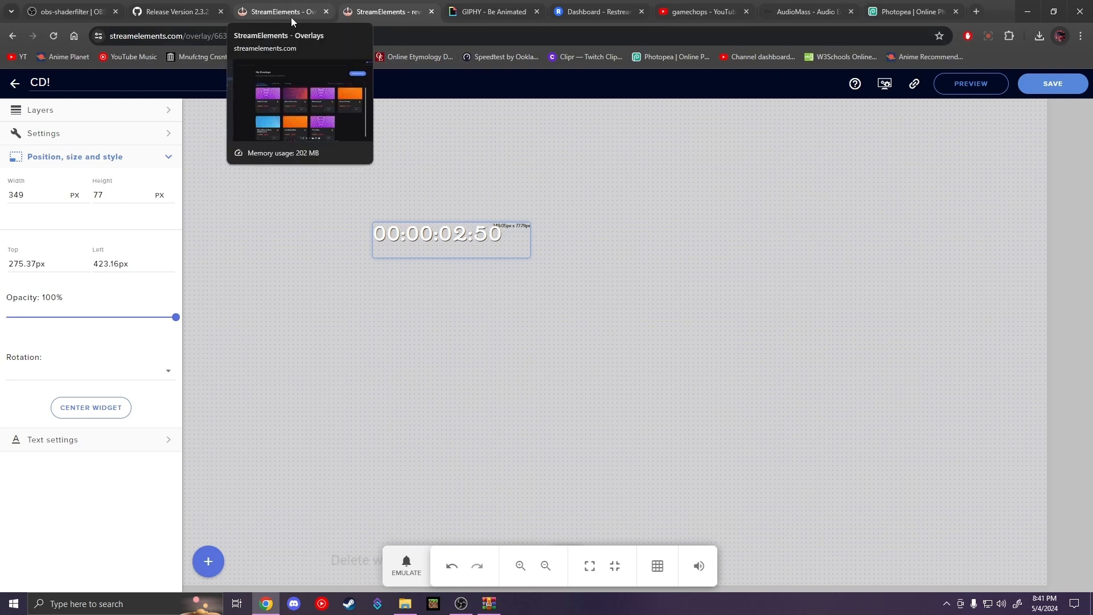
{"action": "left_click", "coordinate": [471, 16]}
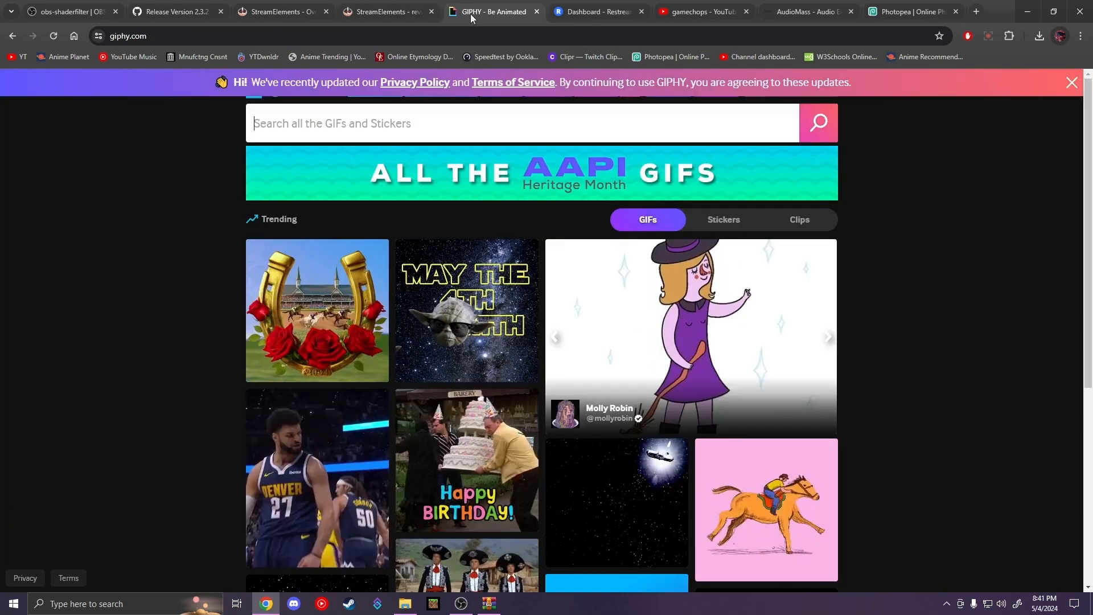
{"action": "left_click", "coordinate": [275, 12]}
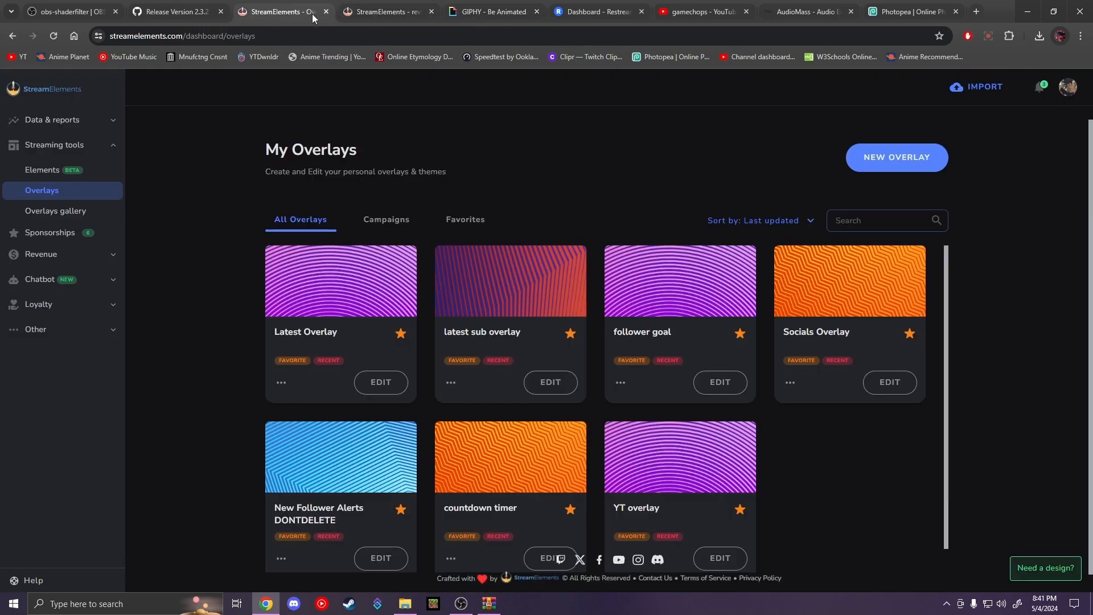
{"action": "left_click", "coordinate": [379, 16]}
{"action": "left_click", "coordinate": [256, 14]}
{"action": "left_click", "coordinate": [919, 154]}
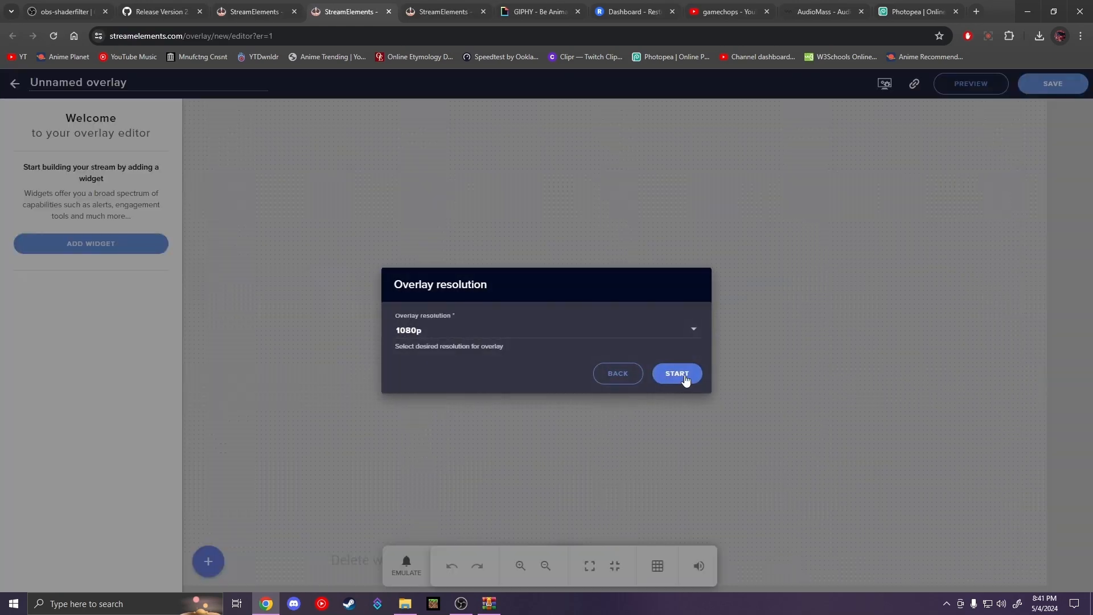
{"action": "left_click", "coordinate": [677, 373]}
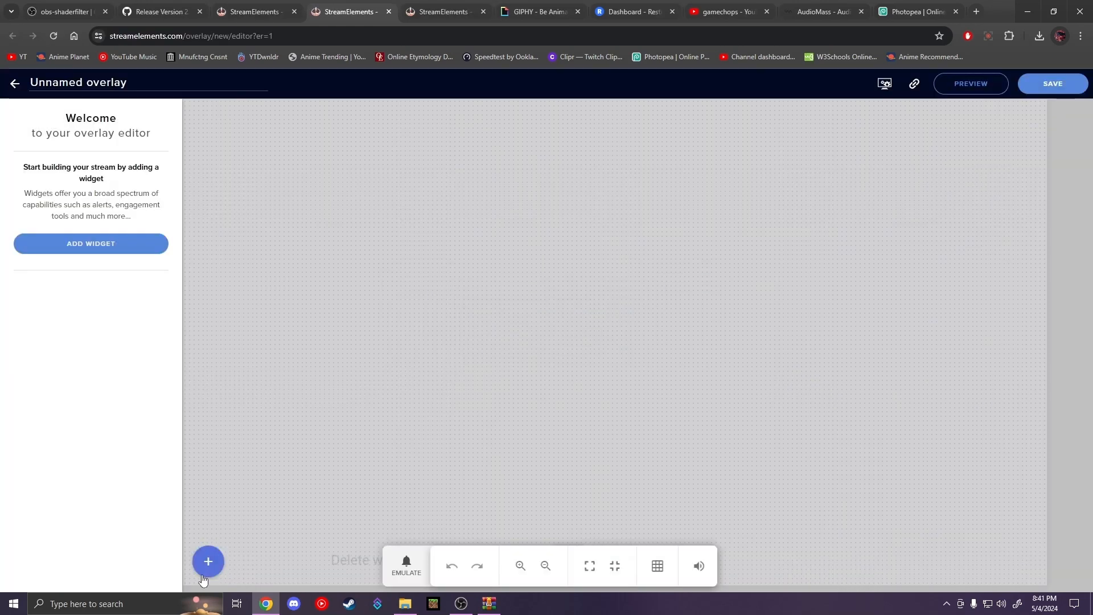
- Add an image widget showing the Twitch logo "twich gif.gif" and place it left of the overlay's centre
{"action": "left_click", "coordinate": [205, 572]}
{"action": "mouse_move", "coordinate": [253, 410]}
{"action": "mouse_move", "coordinate": [254, 432]}
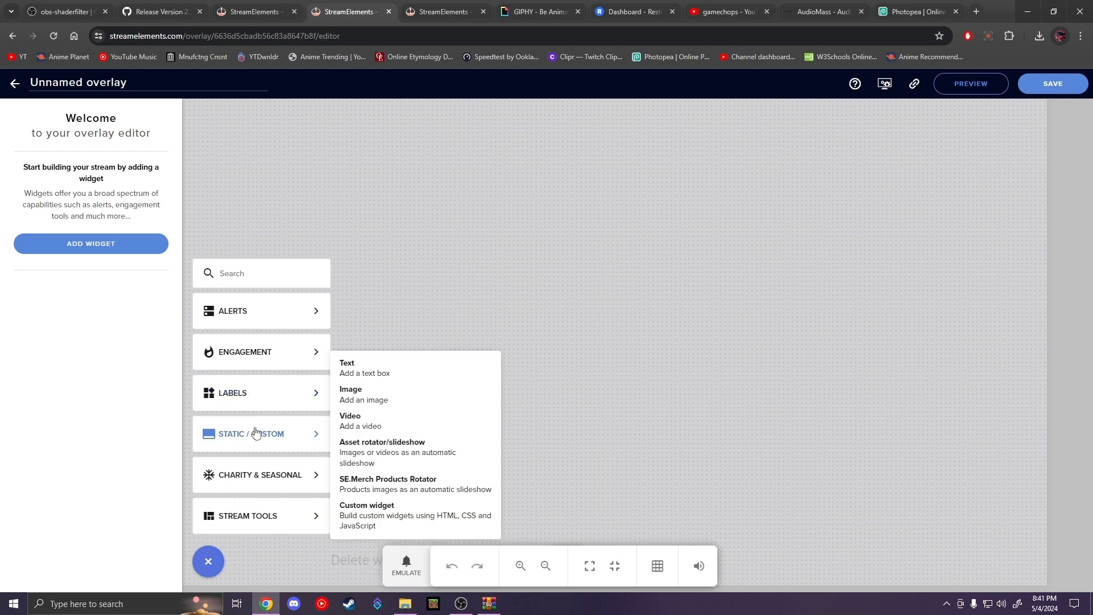
{"action": "left_click", "coordinate": [381, 386]}
{"action": "left_click", "coordinate": [136, 162]}
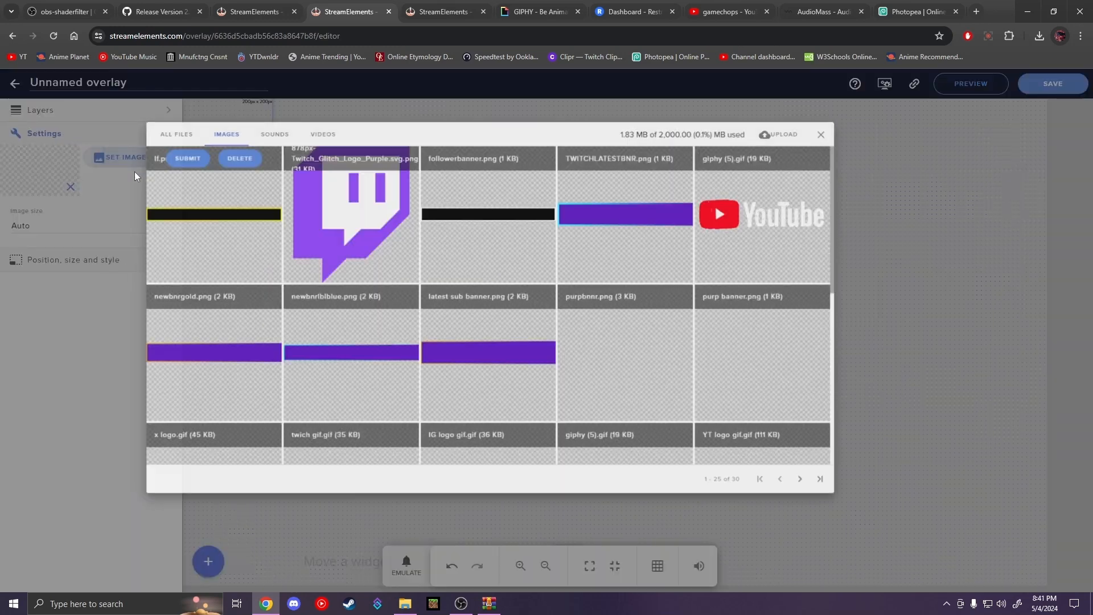
{"action": "scroll", "coordinate": [399, 261], "scroll_direction": "down", "scroll_amount": 4}
{"action": "left_click", "coordinate": [387, 274]}
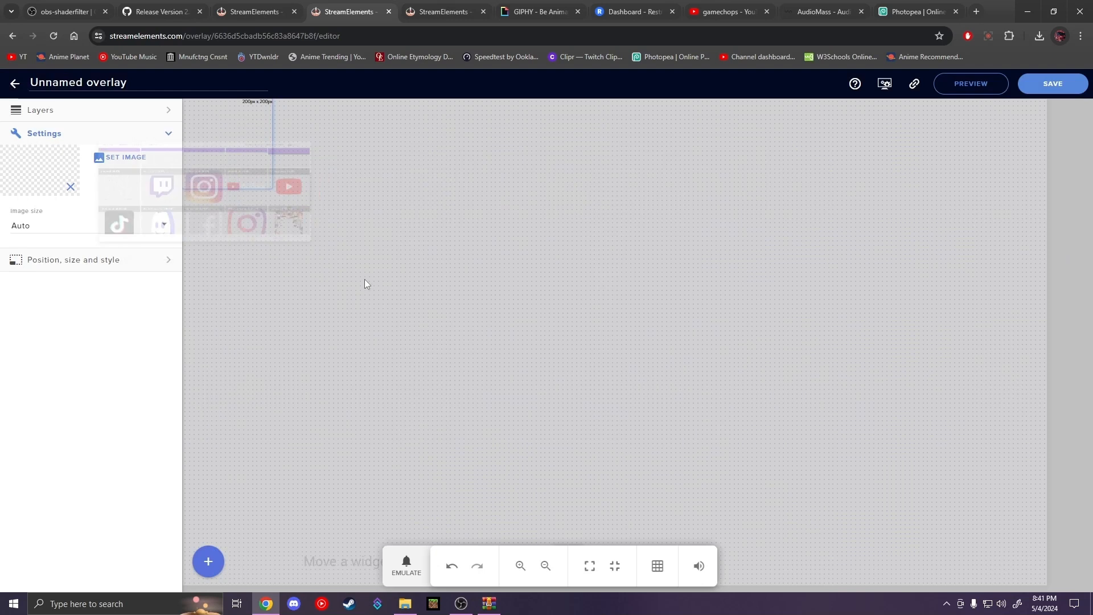
- Add a second image widget directly right of the Twitch logo and assign it "YT logo gif.gif"
{"action": "left_click", "coordinate": [206, 564]}
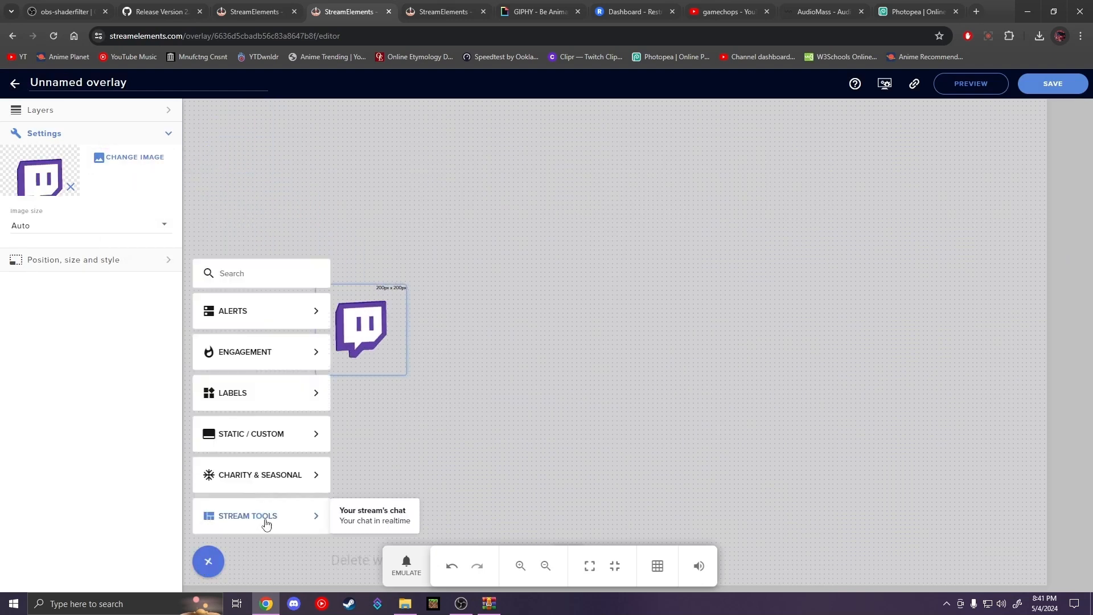
{"action": "mouse_move", "coordinate": [274, 436]}
{"action": "left_click", "coordinate": [383, 402]}
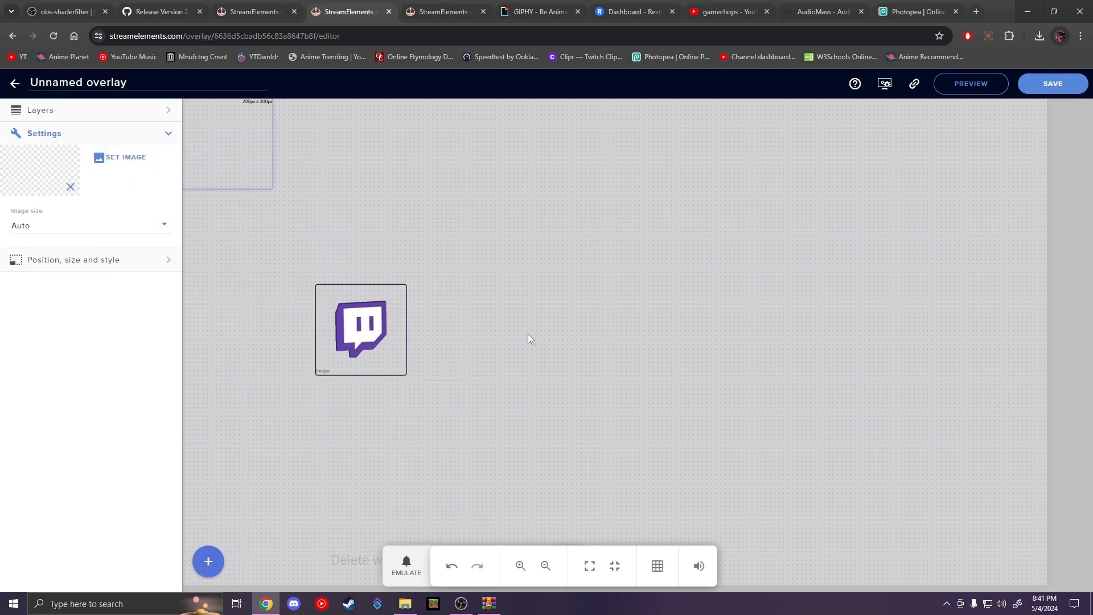
{"action": "left_click_drag", "start_coordinate": [237, 147], "coordinate": [460, 330]}
{"action": "left_click", "coordinate": [122, 157]}
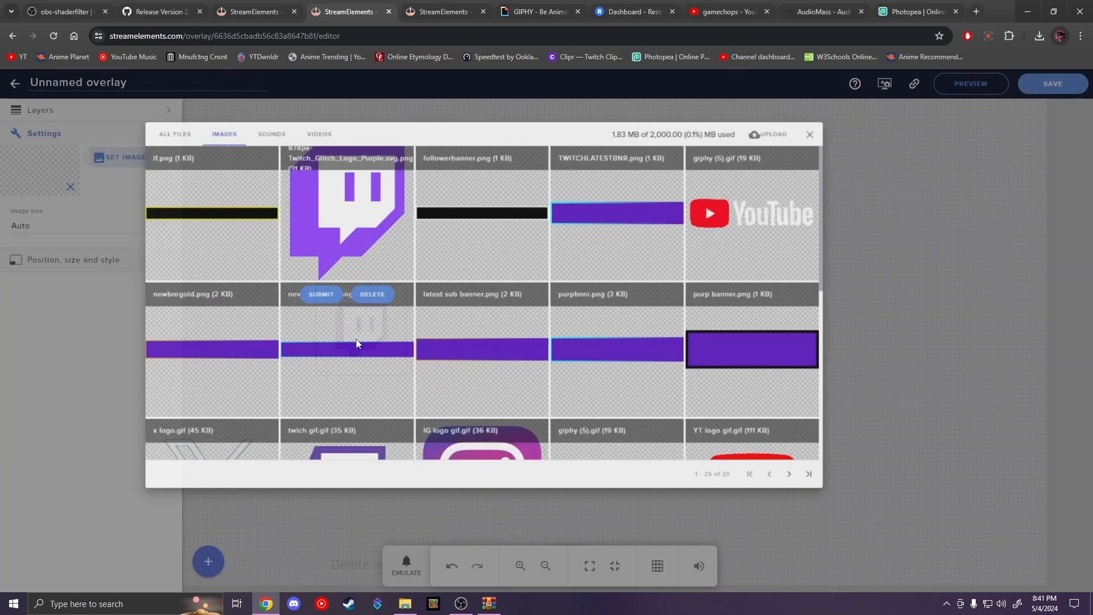
{"action": "scroll", "coordinate": [490, 348], "scroll_direction": "down", "scroll_amount": 3}
{"action": "left_click", "coordinate": [825, 246]}
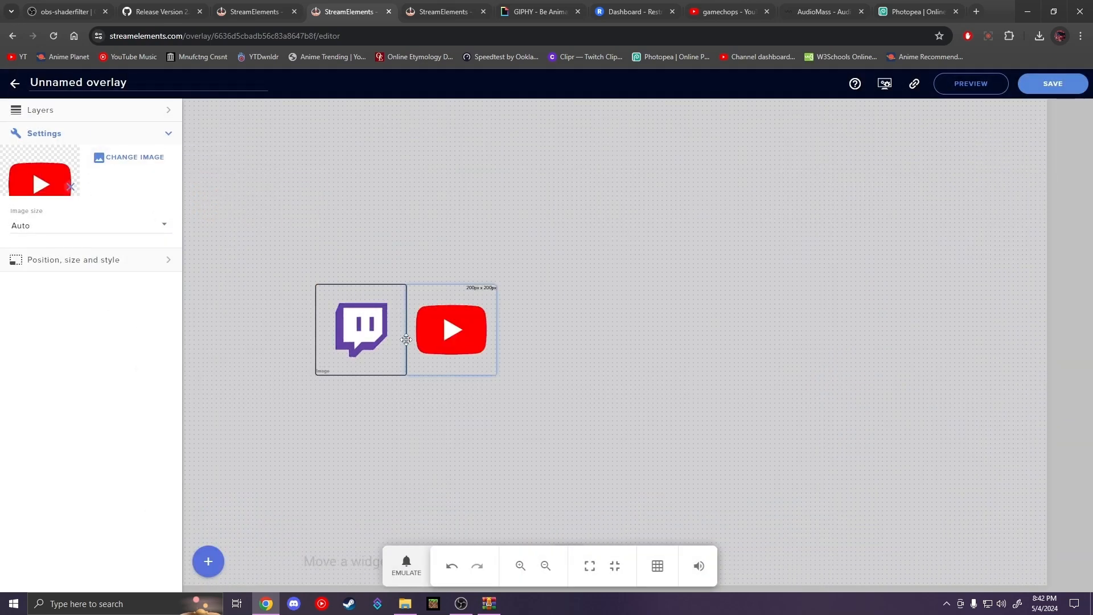
- Add a third image widget with "IG logo gif.gif", scale it down and place it right of the YouTube logo
{"action": "left_click", "coordinate": [208, 562]}
{"action": "mouse_move", "coordinate": [318, 437]}
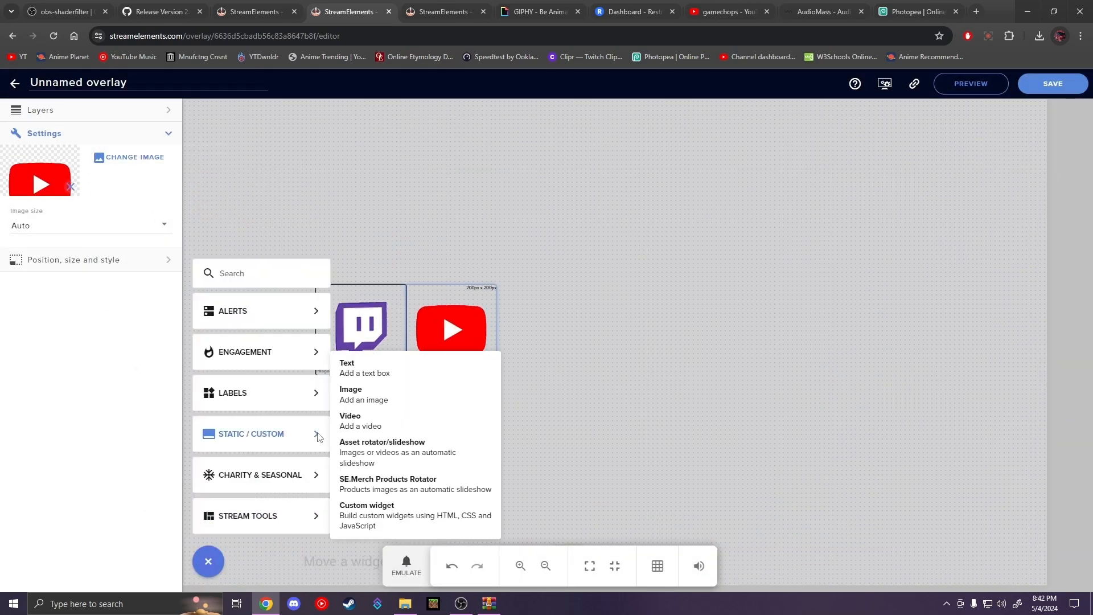
{"action": "left_click", "coordinate": [408, 398]}
{"action": "left_click", "coordinate": [146, 159]}
{"action": "scroll", "coordinate": [238, 201], "scroll_direction": "down", "scroll_amount": 3}
{"action": "mouse_move", "coordinate": [541, 250]}
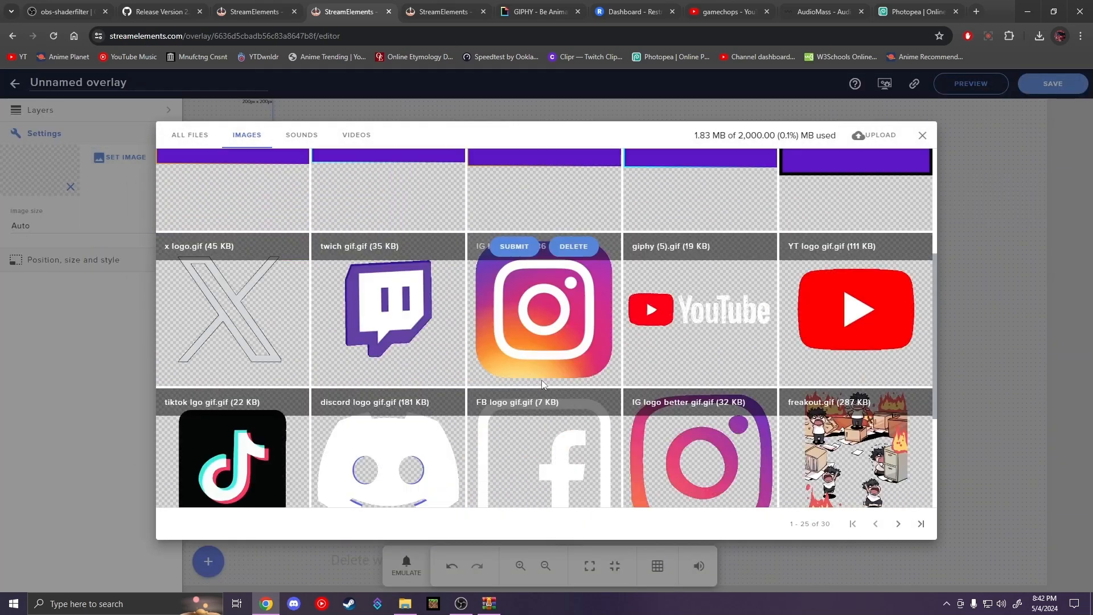
{"action": "left_click", "coordinate": [509, 244]}
{"action": "left_click_drag", "start_coordinate": [252, 164], "coordinate": [551, 359]}
{"action": "left_click_drag", "start_coordinate": [526, 313], "coordinate": [520, 335]}
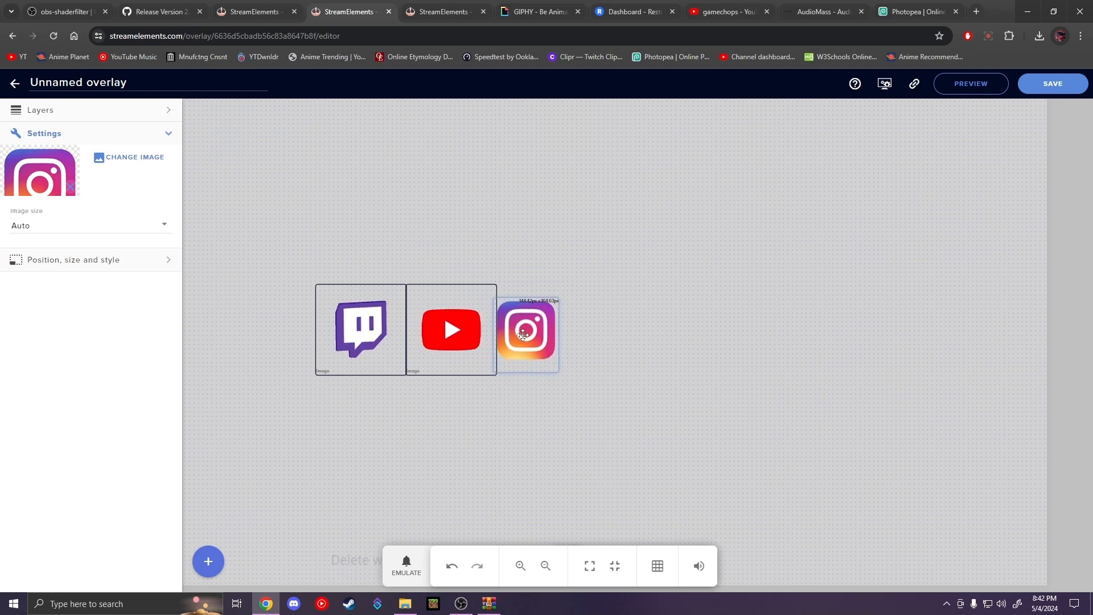
- Nudge the YouTube logo closer to the Twitch logo and slightly upward
{"action": "left_click", "coordinate": [455, 327]}
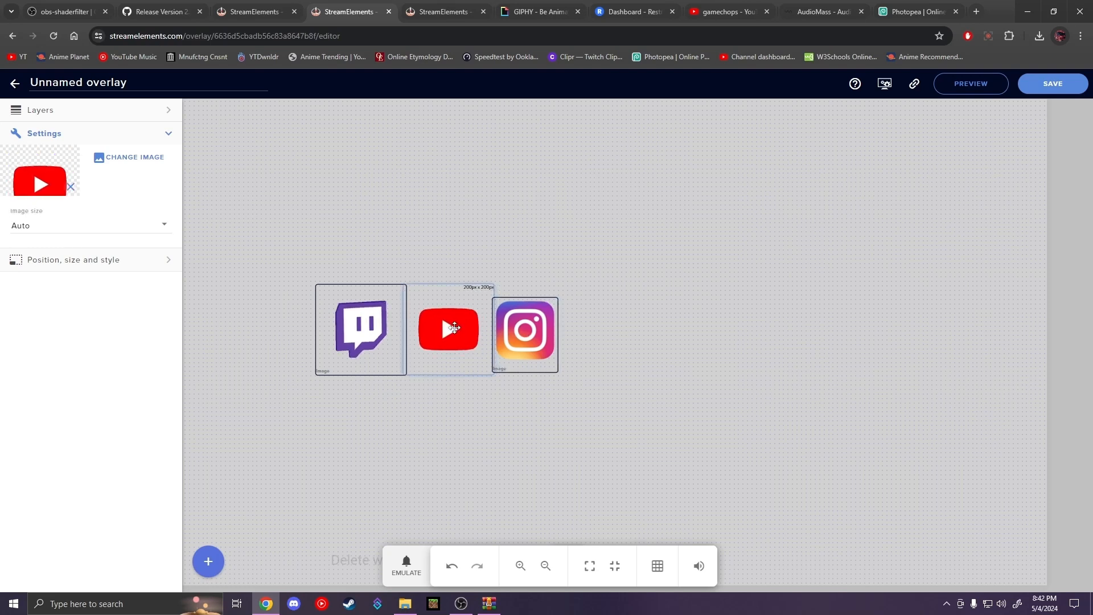
{"action": "key", "text": "Left"}
{"action": "key", "text": "Left"}
{"action": "key", "text": "Left"}
{"action": "key", "text": "Left"}
{"action": "key", "text": "Left"}
{"action": "key", "text": "Left"}
{"action": "key", "text": "Left"}
{"action": "key", "text": "Left"}
{"action": "key", "text": "Left"}
{"action": "key", "text": "Up"}
{"action": "key", "text": "Up"}
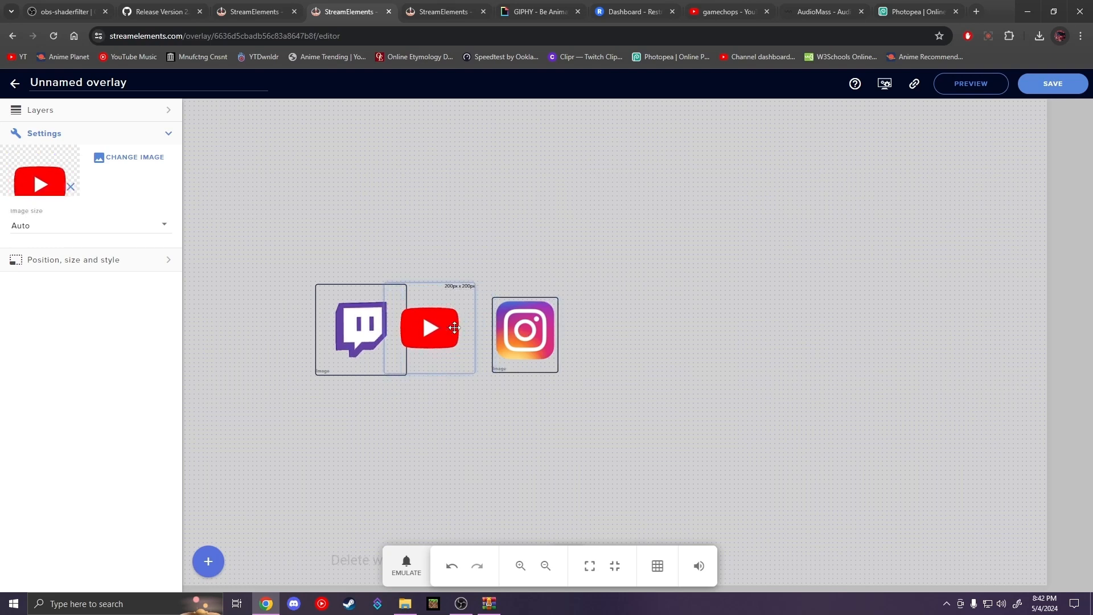
- Nudge the Instagram logo leftward until it sits close to the YouTube logo, and raise it slightly to line up
{"action": "left_click", "coordinate": [524, 324]}
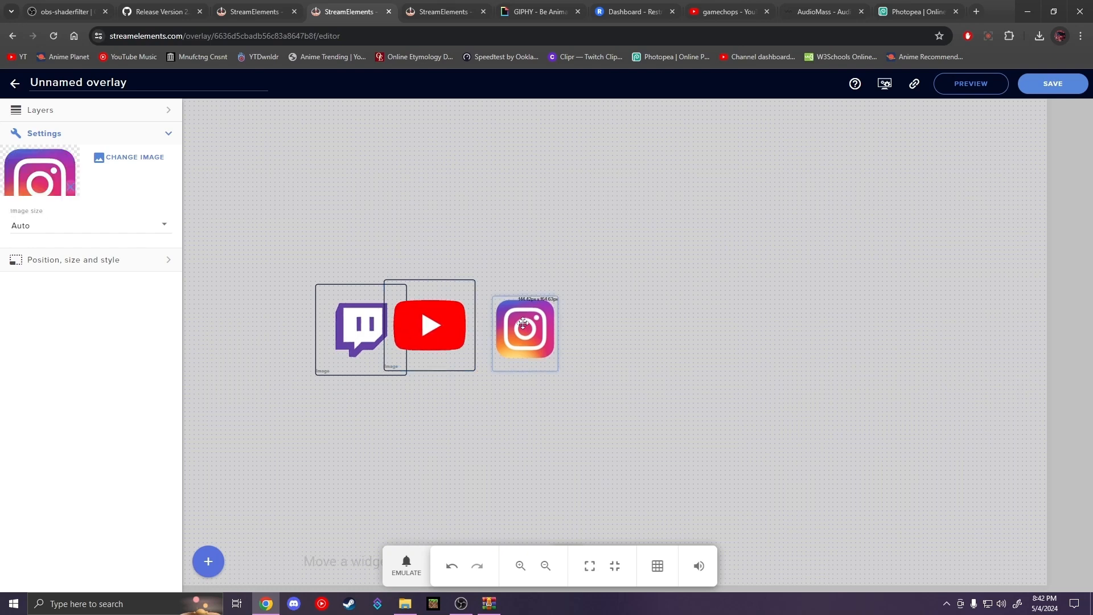
{"action": "key", "text": "Left"}
{"action": "key", "text": "Left"}
{"action": "key", "text": "Left"}
{"action": "key", "text": "Left"}
{"action": "key", "text": "Left"}
{"action": "key", "text": "Left"}
{"action": "key", "text": "Left"}
{"action": "key", "text": "Left"}
{"action": "key", "text": "Left"}
{"action": "key", "text": "Left"}
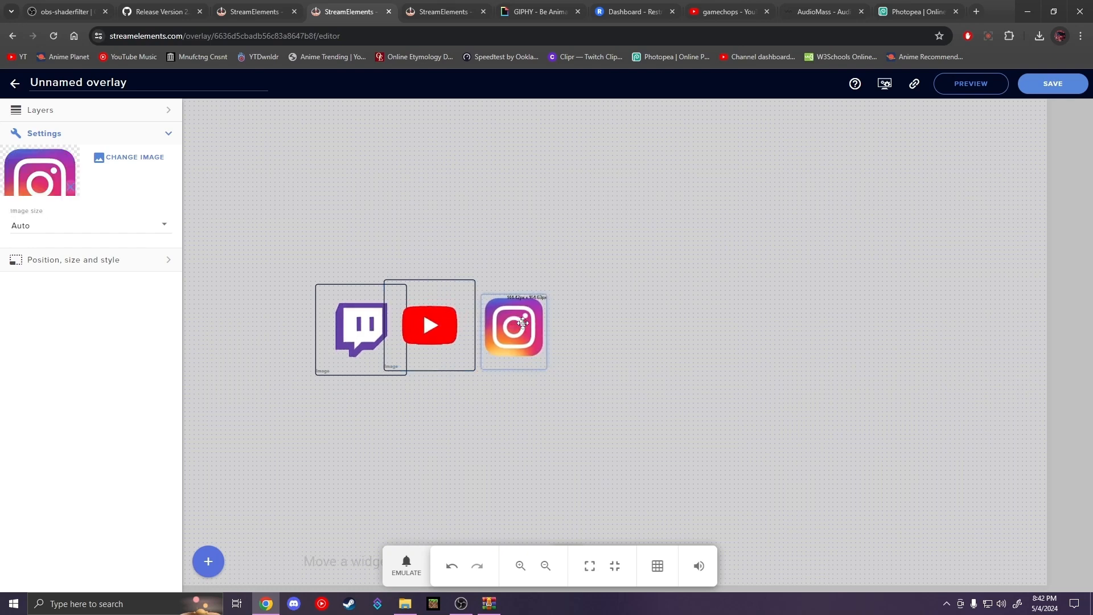
{"action": "key", "text": "Left"}
{"action": "key", "text": "Left"}
{"action": "key", "text": "Left"}
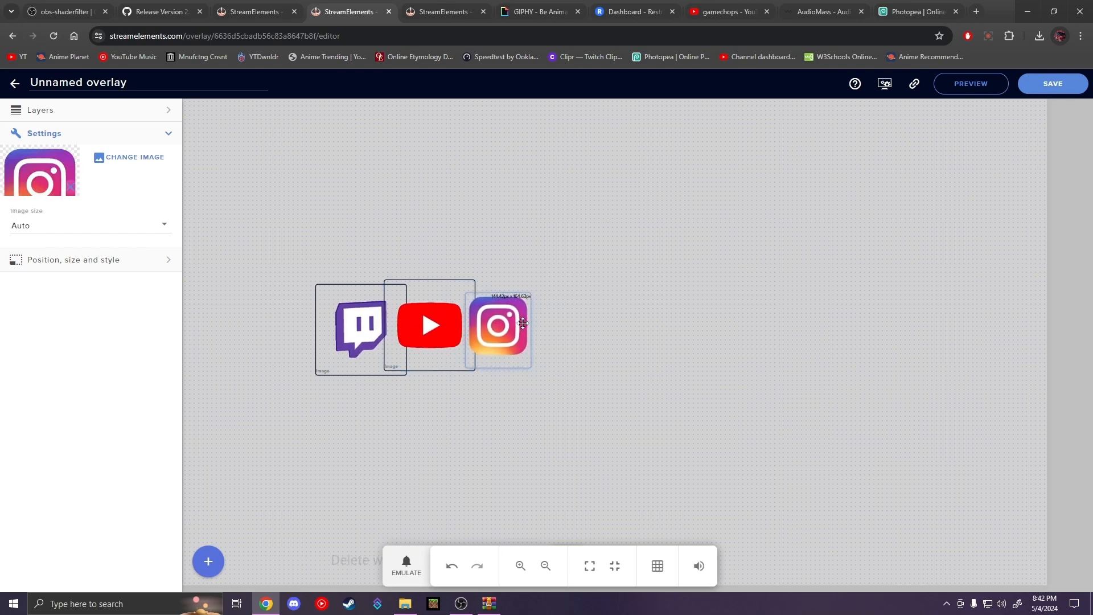
{"action": "key", "text": "Up"}
{"action": "key", "text": "Up"}
- Add a static text widget to the overlay and set its message to "RevsReign"
{"action": "left_click", "coordinate": [199, 562]}
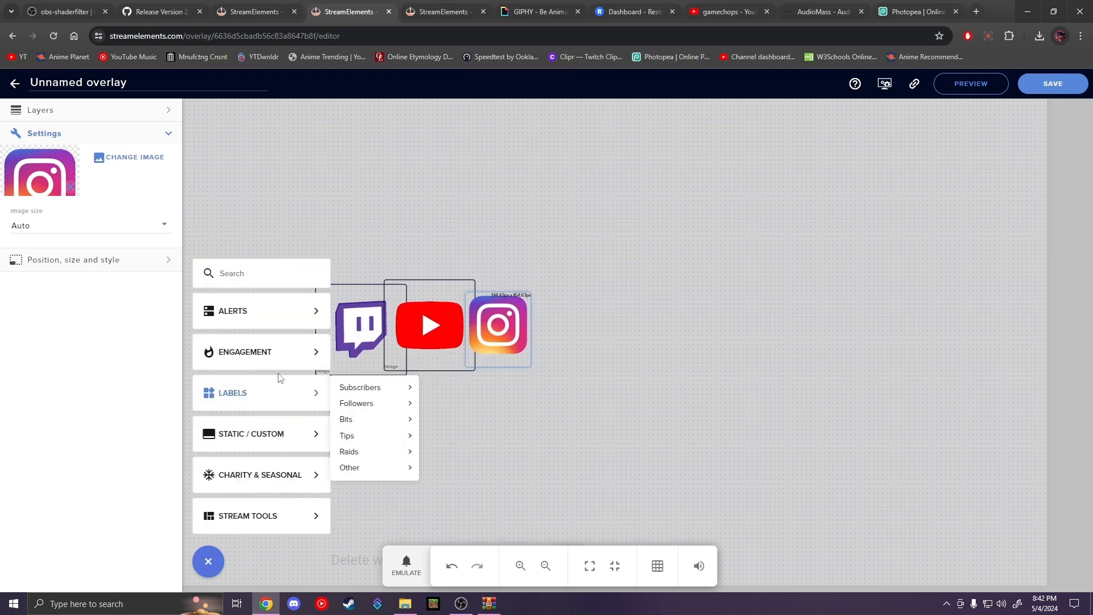
{"action": "mouse_move", "coordinate": [292, 439]}
{"action": "left_click", "coordinate": [367, 376]}
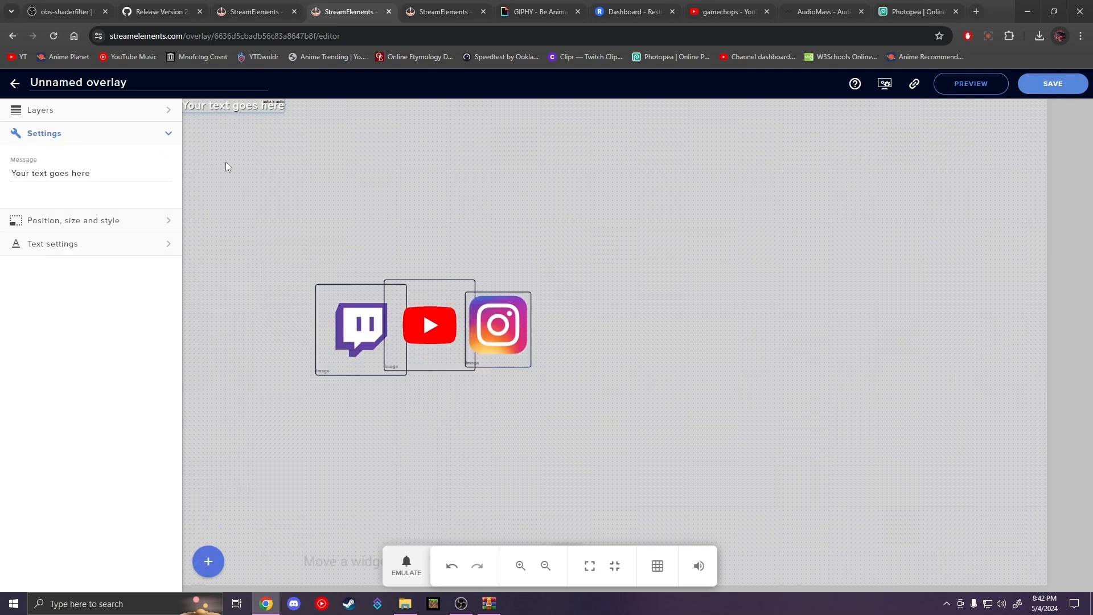
{"action": "left_click_drag", "start_coordinate": [106, 178], "coordinate": [3, 178]}
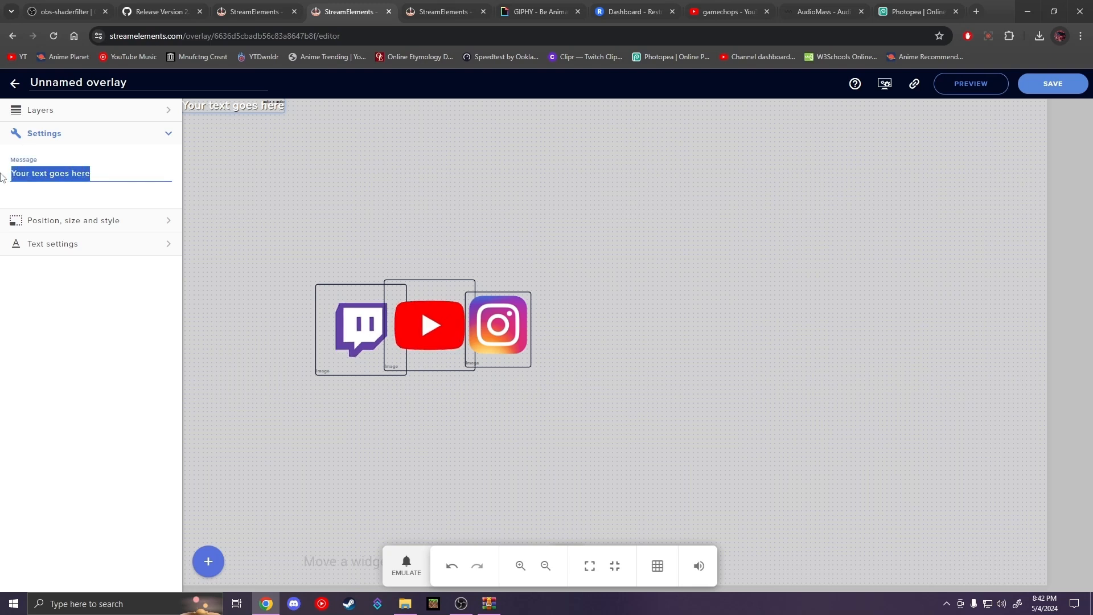
{"action": "type", "text": "Re"}
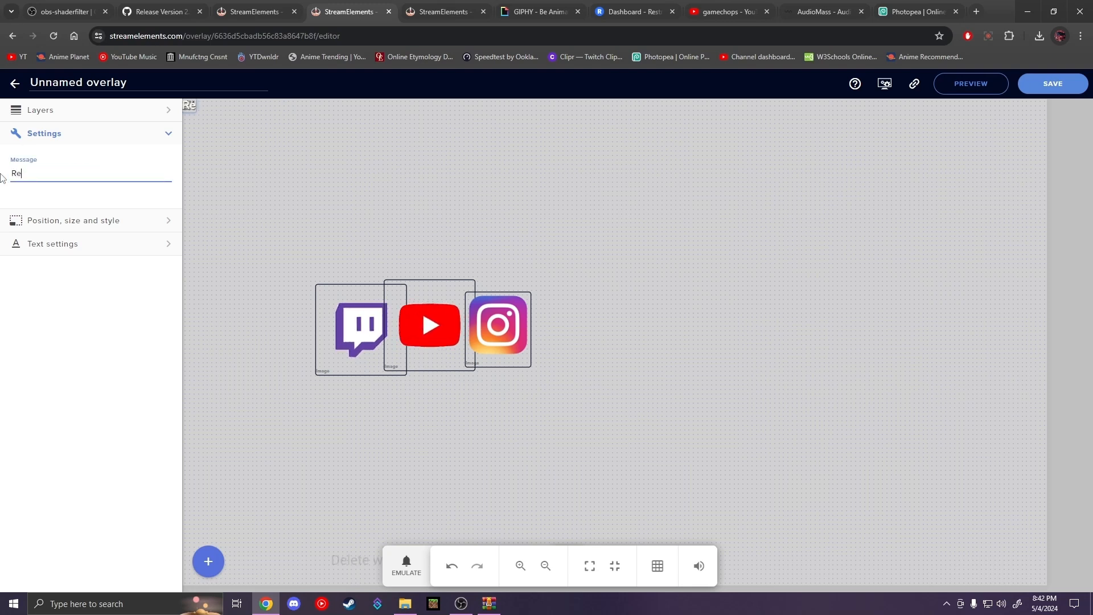
{"action": "type", "text": "vsReign"}
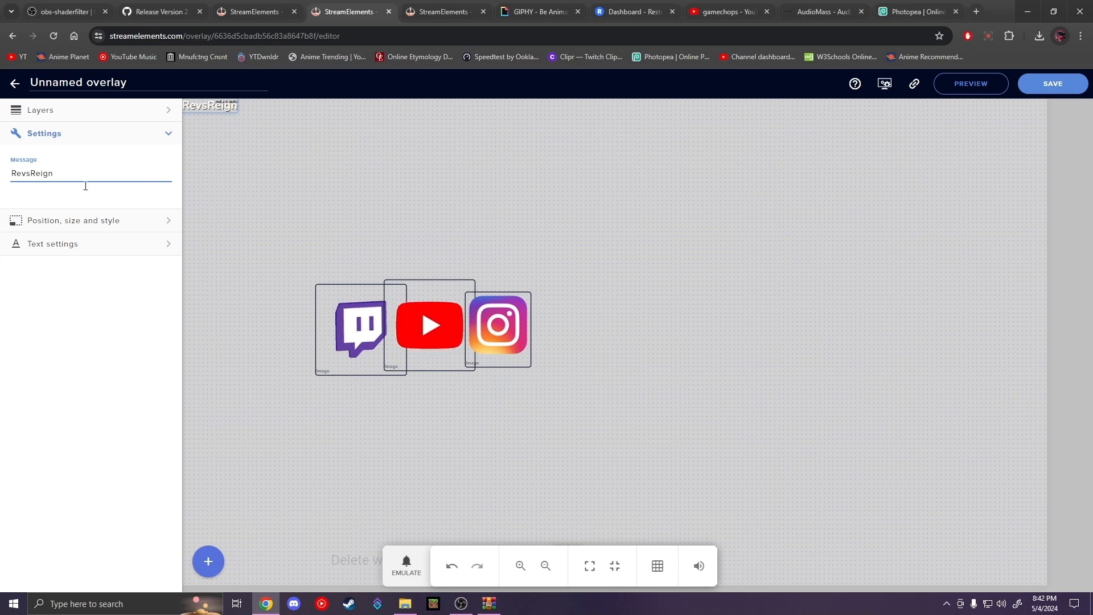
- Increase the "RevsReign" text's font size to 46
{"action": "left_click", "coordinate": [98, 249]}
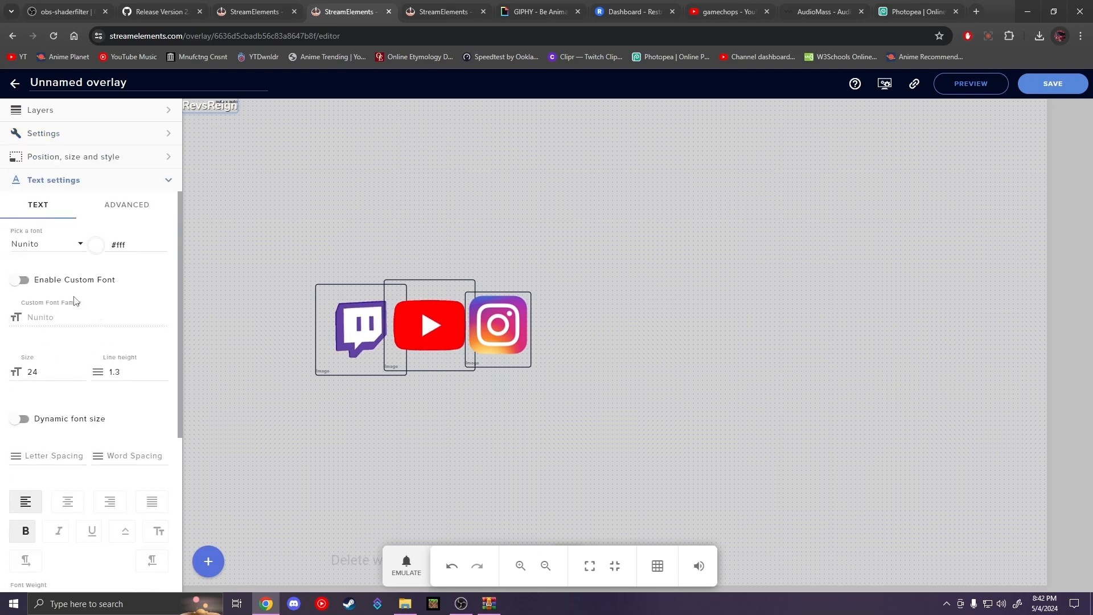
{"action": "left_click", "coordinate": [81, 369]}
{"action": "left_click", "coordinate": [81, 369]}
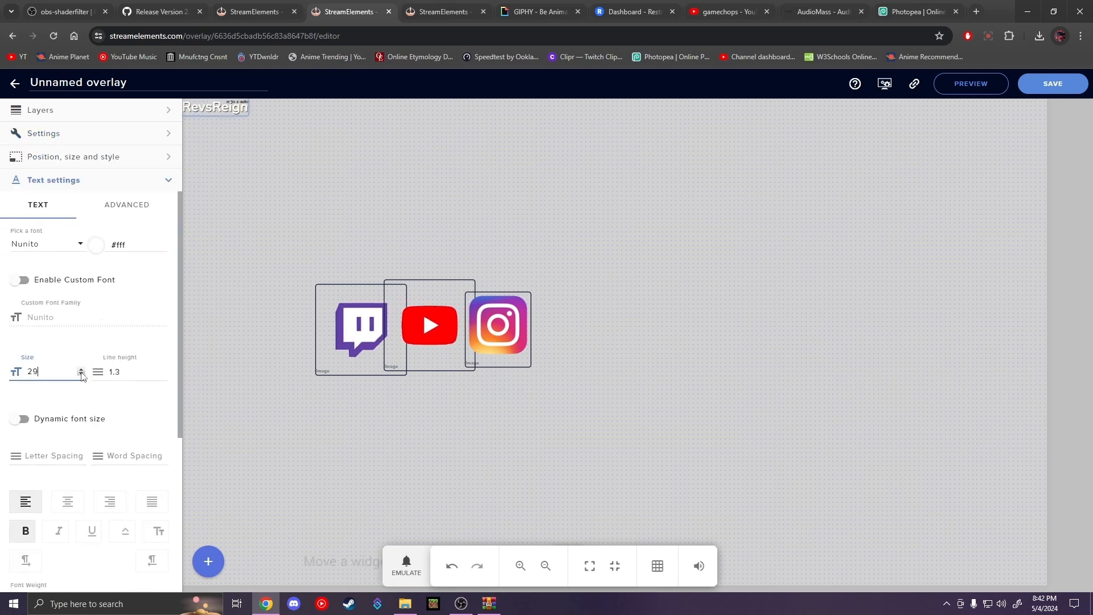
{"action": "left_click", "coordinate": [81, 369]}
{"action": "left_click", "coordinate": [82, 369]}
{"action": "left_click", "coordinate": [82, 369]}
{"action": "left_click", "coordinate": [81, 369]}
{"action": "left_click", "coordinate": [81, 369]}
{"action": "left_click", "coordinate": [82, 369]}
{"action": "left_click", "coordinate": [82, 369]}
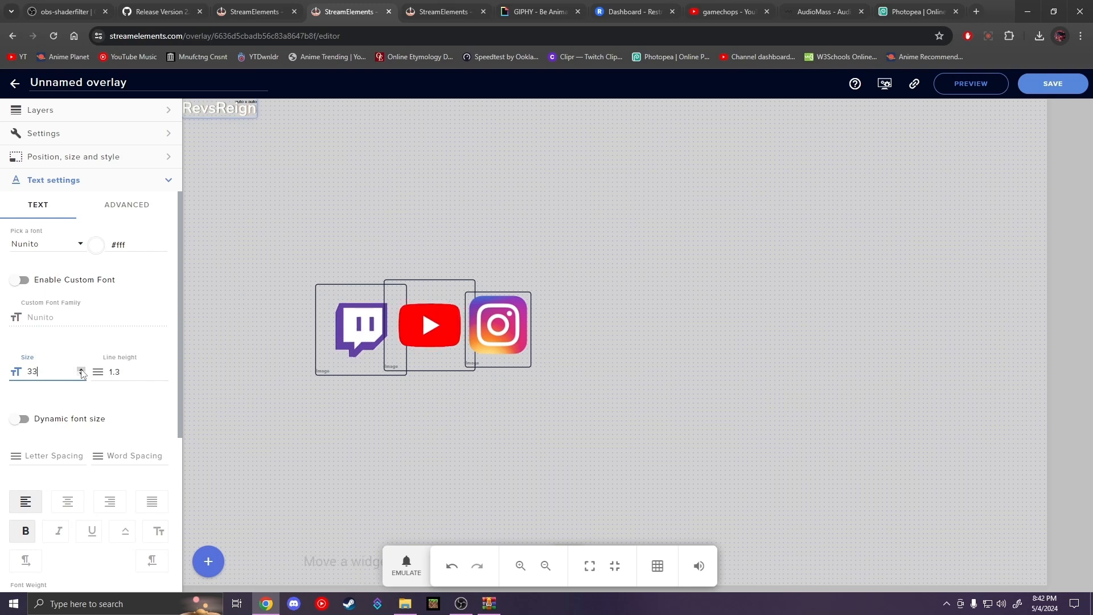
{"action": "left_click", "coordinate": [81, 369]}
{"action": "left_click", "coordinate": [81, 368]}
{"action": "double_click", "coordinate": [82, 369]}
{"action": "double_click", "coordinate": [82, 369]}
{"action": "key", "text": "Up"}
{"action": "key", "text": "Up"}
{"action": "key", "text": "Up"}
{"action": "key", "text": "Up"}
{"action": "key", "text": "Up"}
{"action": "key", "text": "Up"}
{"action": "key", "text": "Up"}
{"action": "key", "text": "Up"}
{"action": "key", "text": "Up"}
{"action": "key", "text": "Up"}
{"action": "key", "text": "Up"}
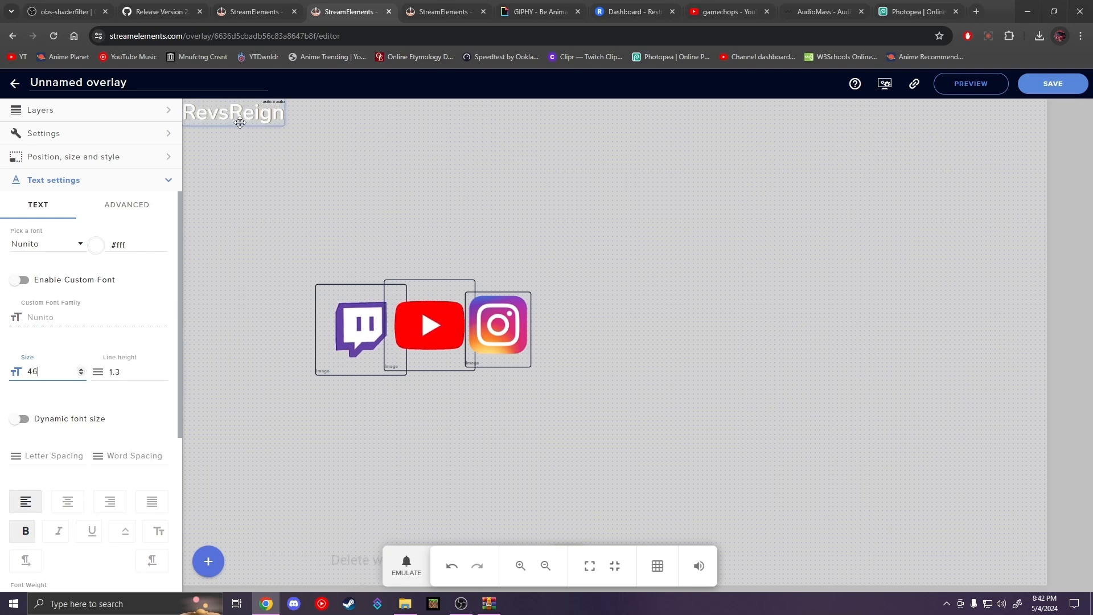
- Place the "RevsReign" text directly right of the Instagram logo and set its font size to 60
{"action": "left_click_drag", "start_coordinate": [237, 117], "coordinate": [579, 321]}
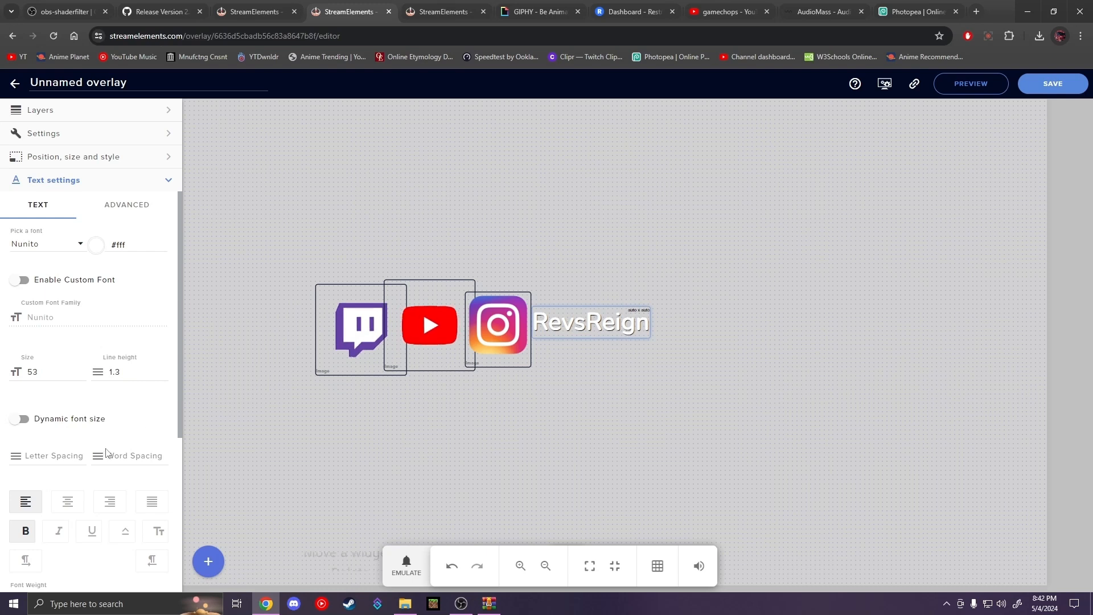
{"action": "left_click", "coordinate": [81, 370]}
{"action": "left_click", "coordinate": [81, 370]}
{"action": "left_click", "coordinate": [82, 370]}
{"action": "left_click", "coordinate": [81, 370]}
{"action": "left_click", "coordinate": [81, 370]}
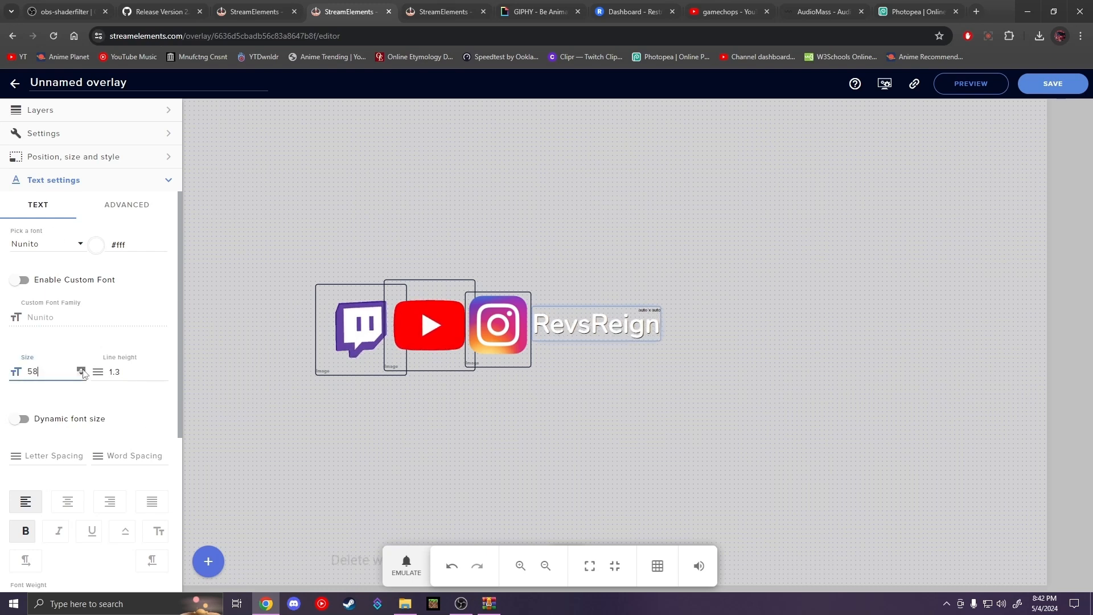
{"action": "left_click", "coordinate": [81, 370]}
{"action": "left_click", "coordinate": [81, 370]}
- Save the overlay under the name "SB" and copy its overlay URL
{"action": "left_click", "coordinate": [1032, 86]}
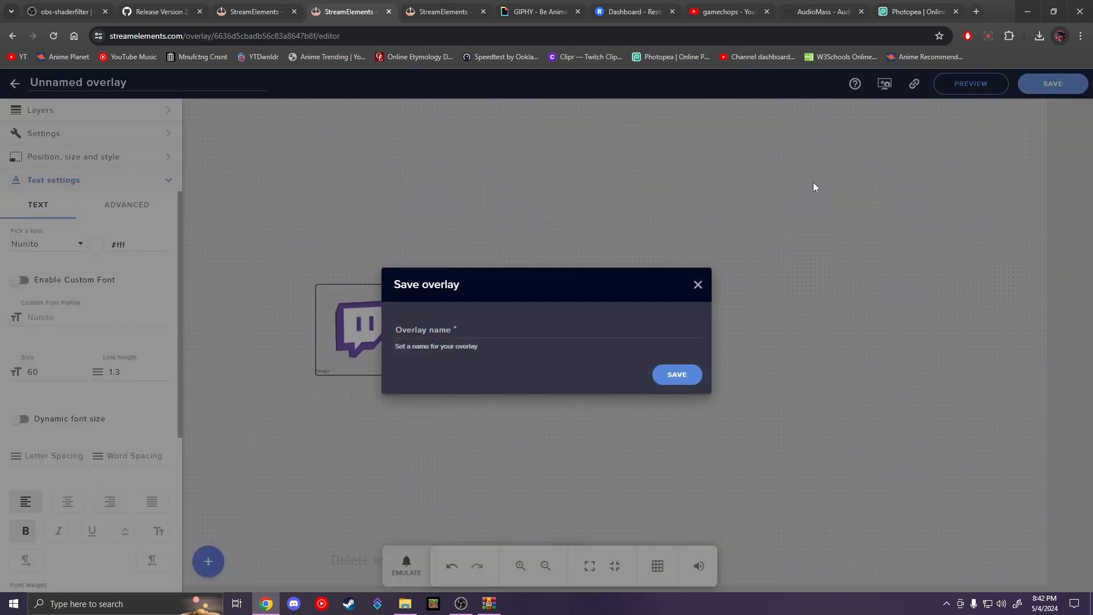
{"action": "left_click", "coordinate": [512, 329]}
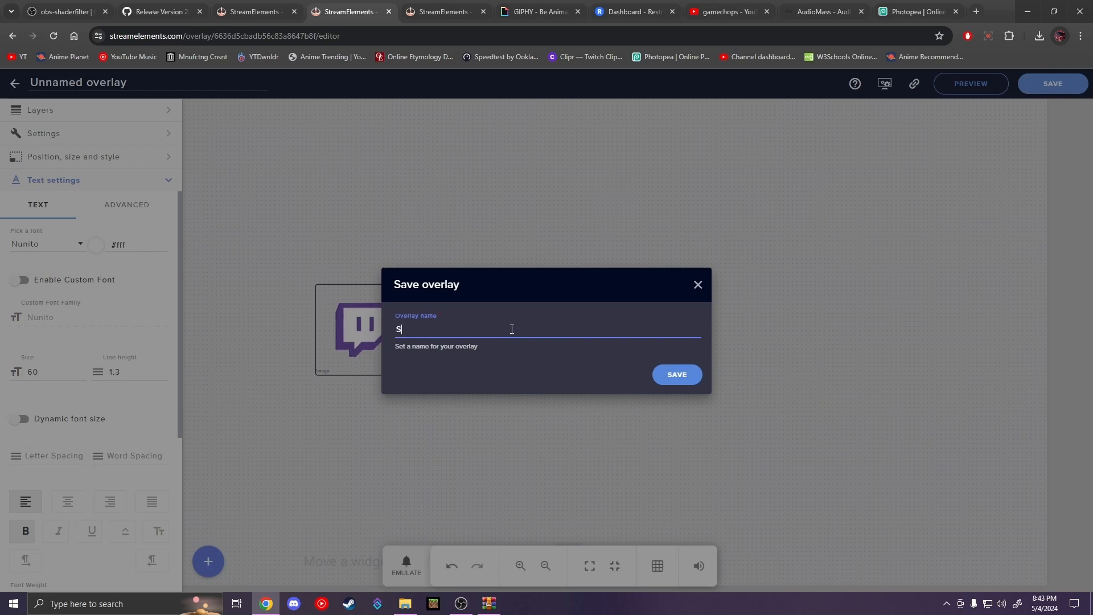
{"action": "key", "text": "Return"}
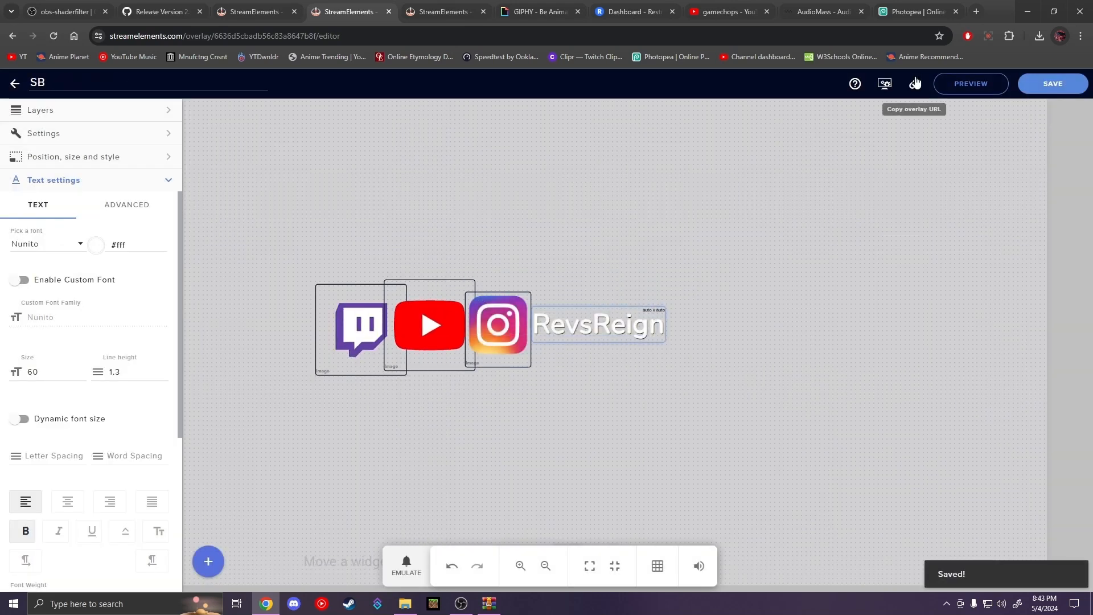
- Switch to OBS Studio, add a browser source named "SB" to the starting soon scene and paste the overlay URL into it
{"action": "key", "text": "alt+Tab"}
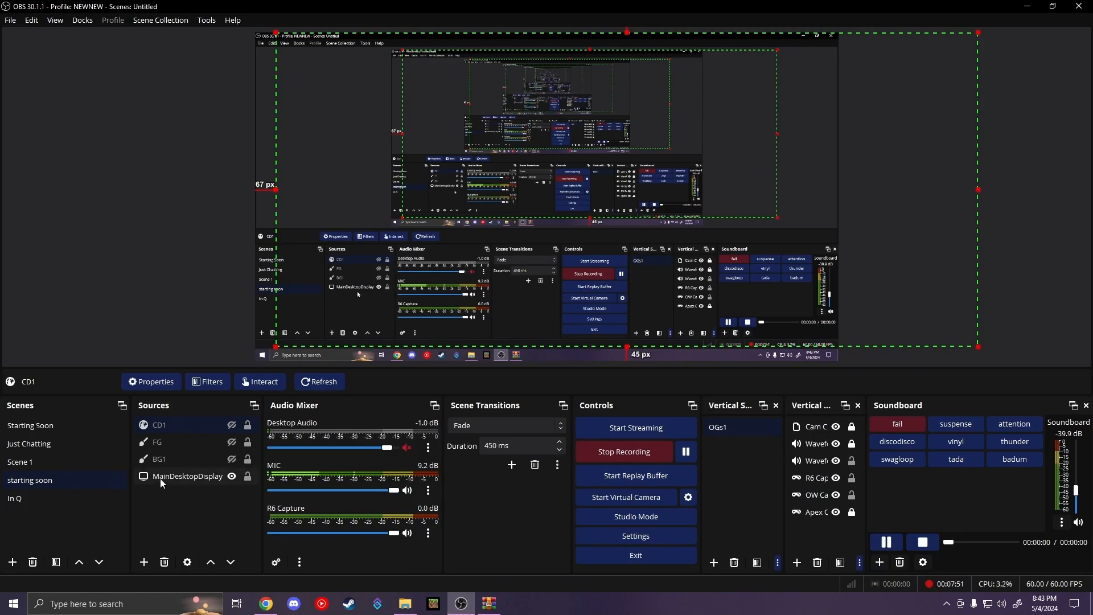
{"action": "left_click", "coordinate": [144, 562]}
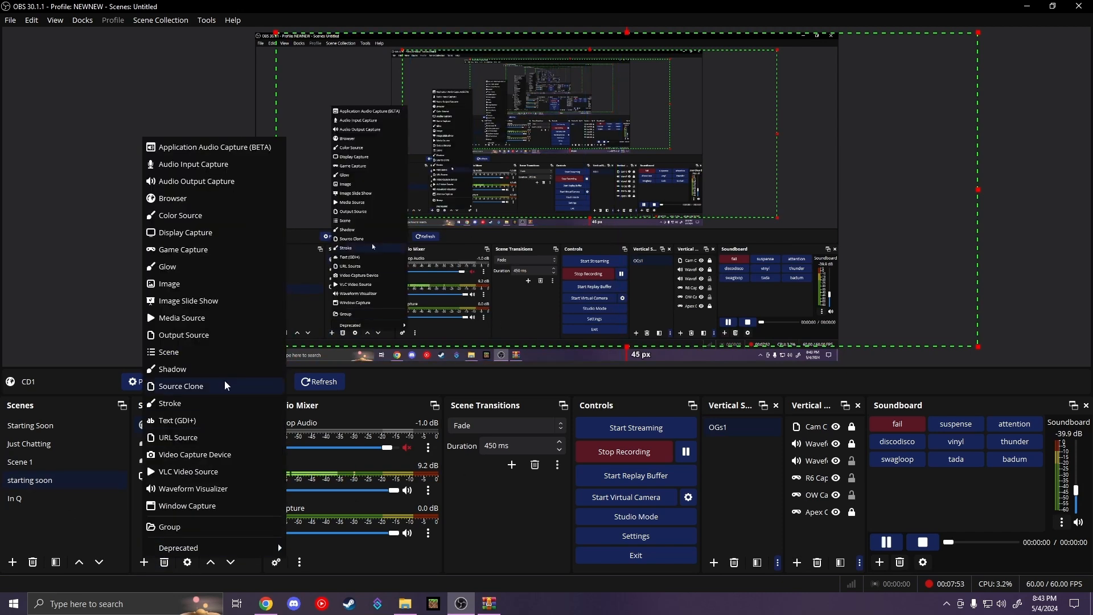
{"action": "left_click", "coordinate": [172, 203]}
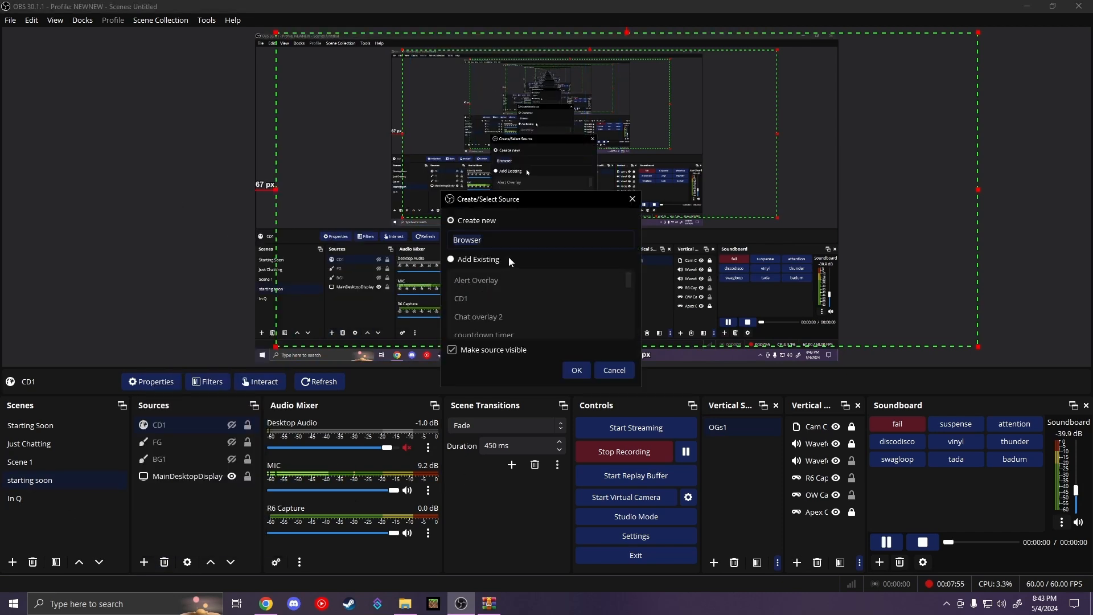
{"action": "type", "text": "SB"}
{"action": "key", "text": "Return"}
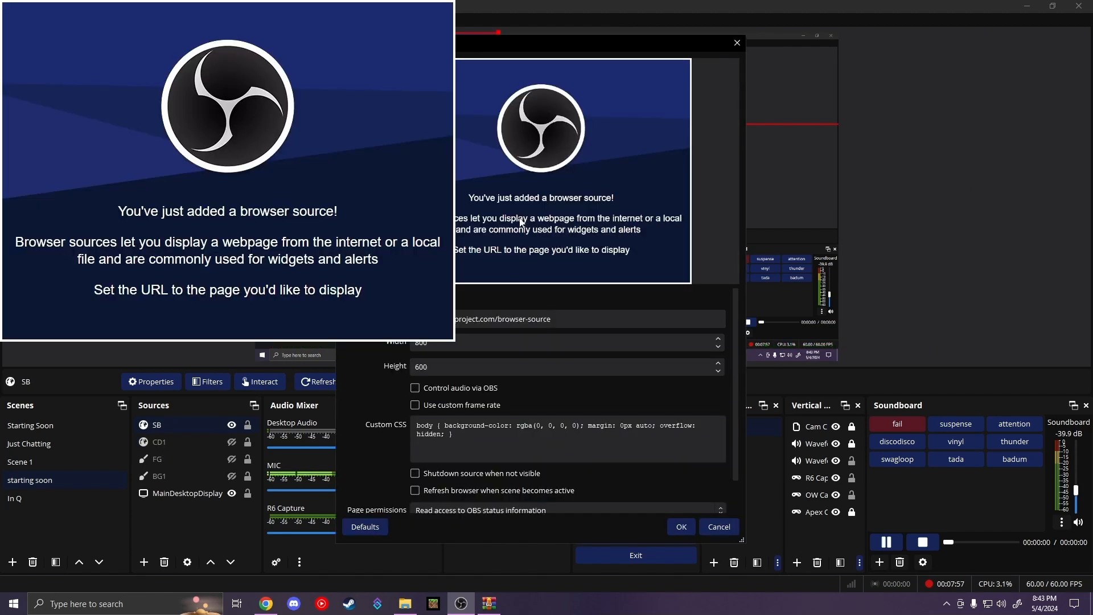
{"action": "key", "text": "ctrl+v"}
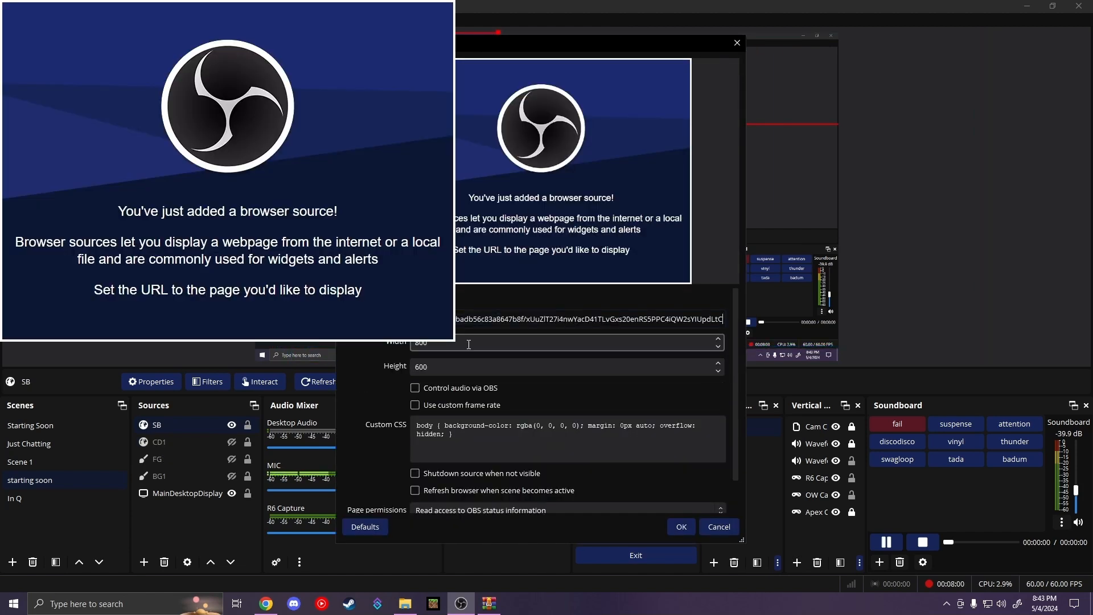
- Set the SB browser source to 1920 wide by 1080 high and accept its properties
{"action": "left_click_drag", "start_coordinate": [468, 345], "coordinate": [413, 343]}
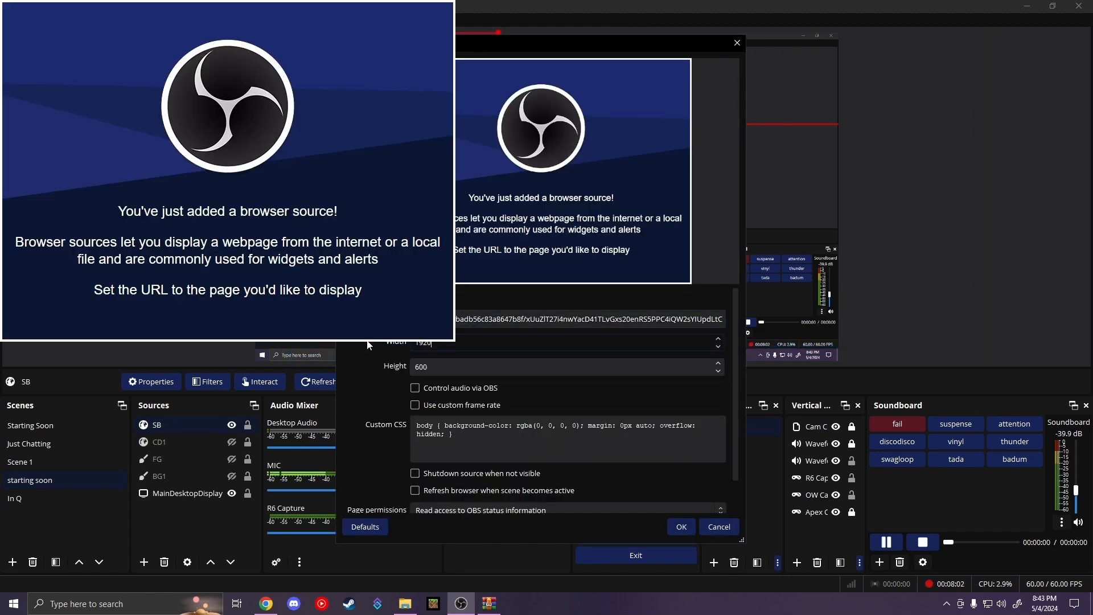
{"action": "type", "text": "1920"}
{"action": "left_click", "coordinate": [443, 367]}
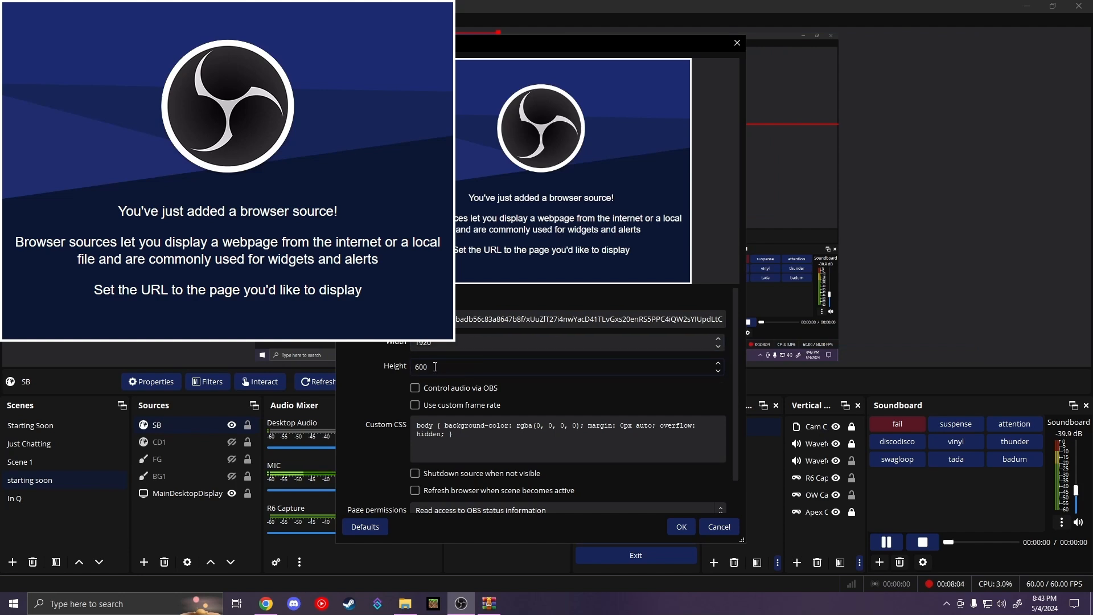
{"action": "key", "text": "Delete"}
{"action": "key", "text": "Delete"}
{"action": "key", "text": "Delete"}
{"action": "type", "text": "1080"}
{"action": "left_click", "coordinate": [678, 528]}
- Lock the BG1 and FG sources and move SB above CD1 in the source order
{"action": "left_click", "coordinate": [248, 475]}
{"action": "left_click_drag", "start_coordinate": [247, 429], "coordinate": [248, 454]}
{"action": "left_click", "coordinate": [248, 459]}
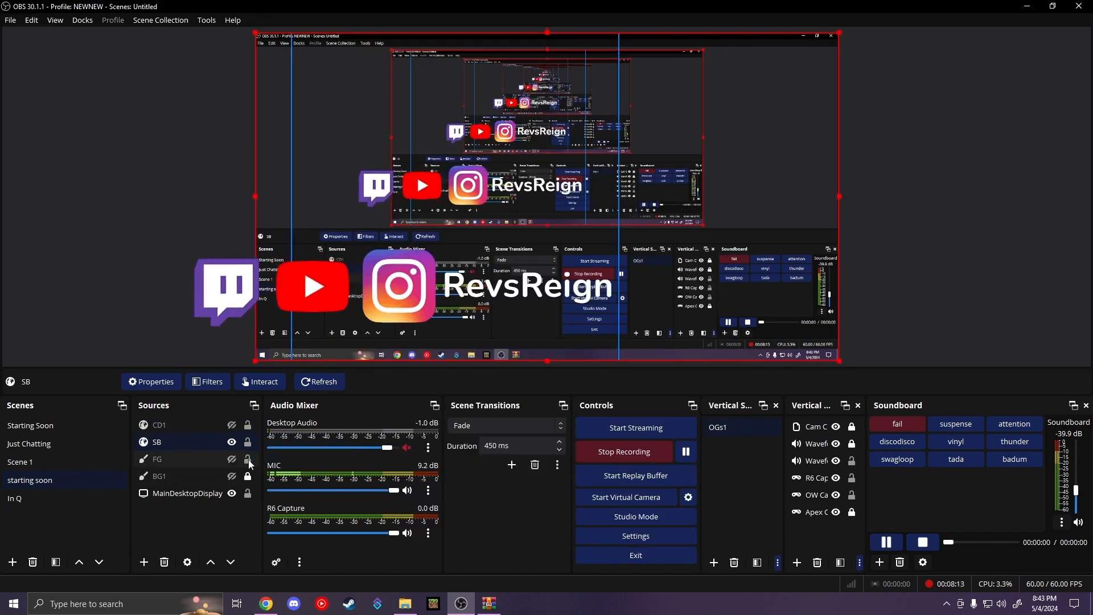
{"action": "left_click_drag", "start_coordinate": [183, 435], "coordinate": [182, 421]}
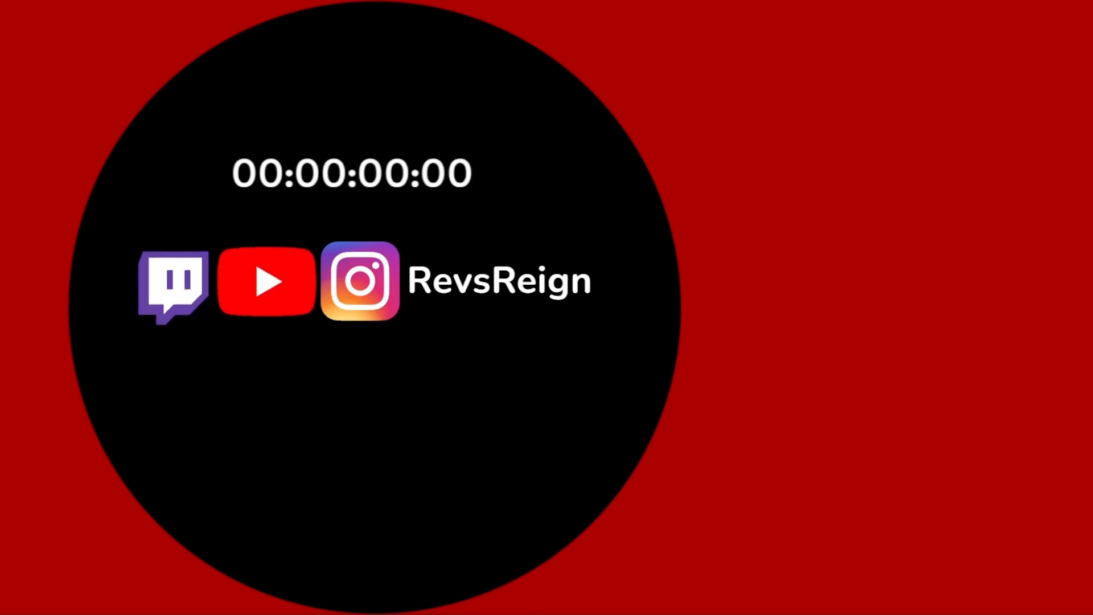
- Hide the BG1, FG and CD1 sources in the starting soon scene
{"action": "left_click", "coordinate": [232, 511]}
{"action": "left_click", "coordinate": [232, 494]}
{"action": "left_click", "coordinate": [232, 477]}
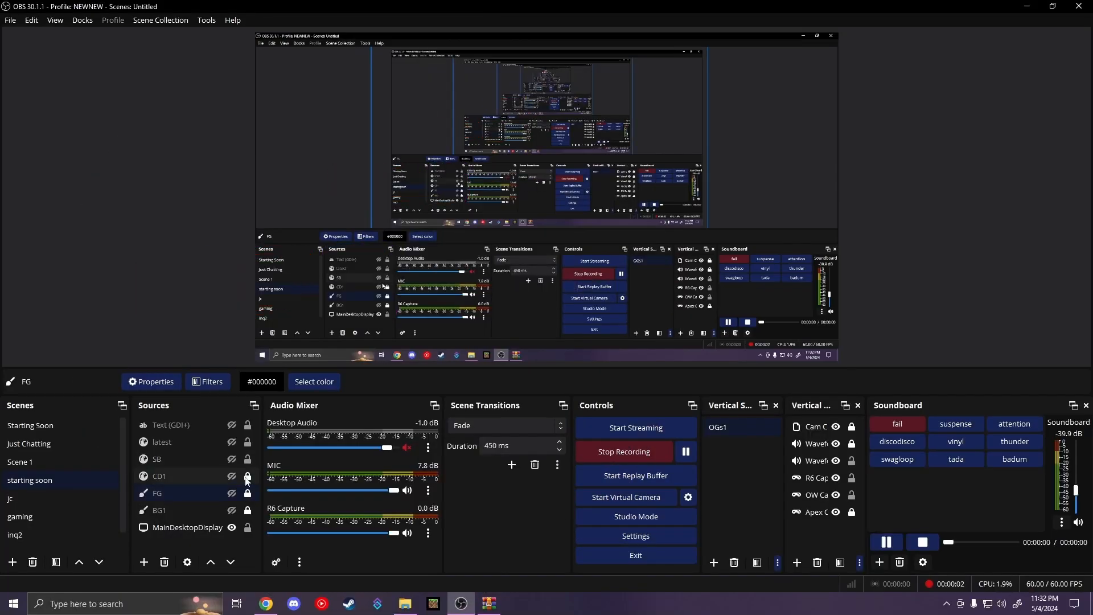
- Switch to Photopea in the browser and create a new 450 × 45 pixel project with a black background
{"action": "left_click", "coordinate": [266, 604]}
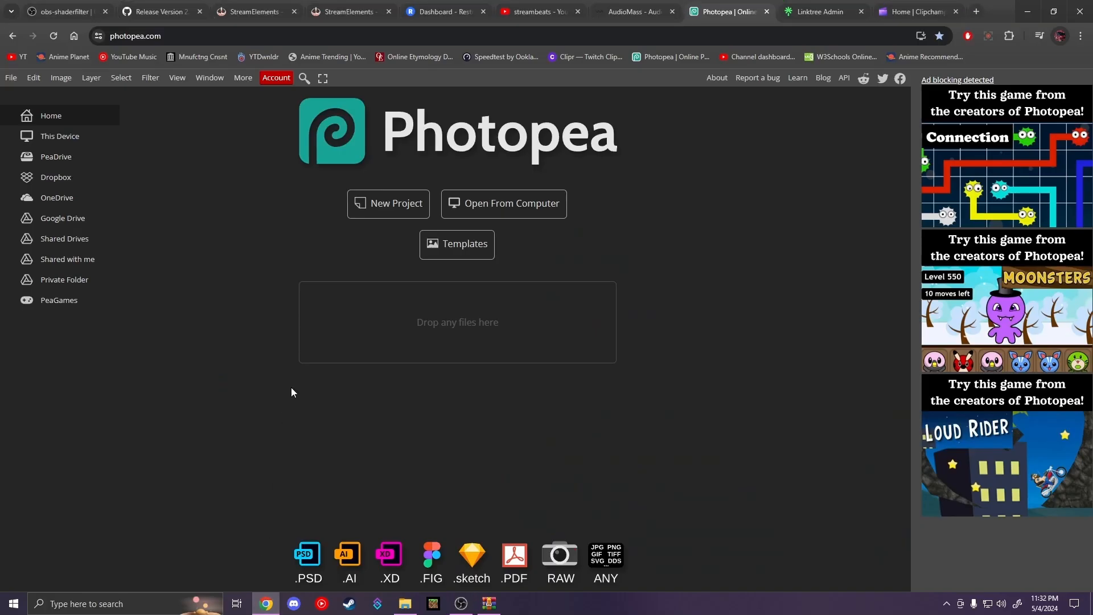
{"action": "left_click", "coordinate": [405, 210]}
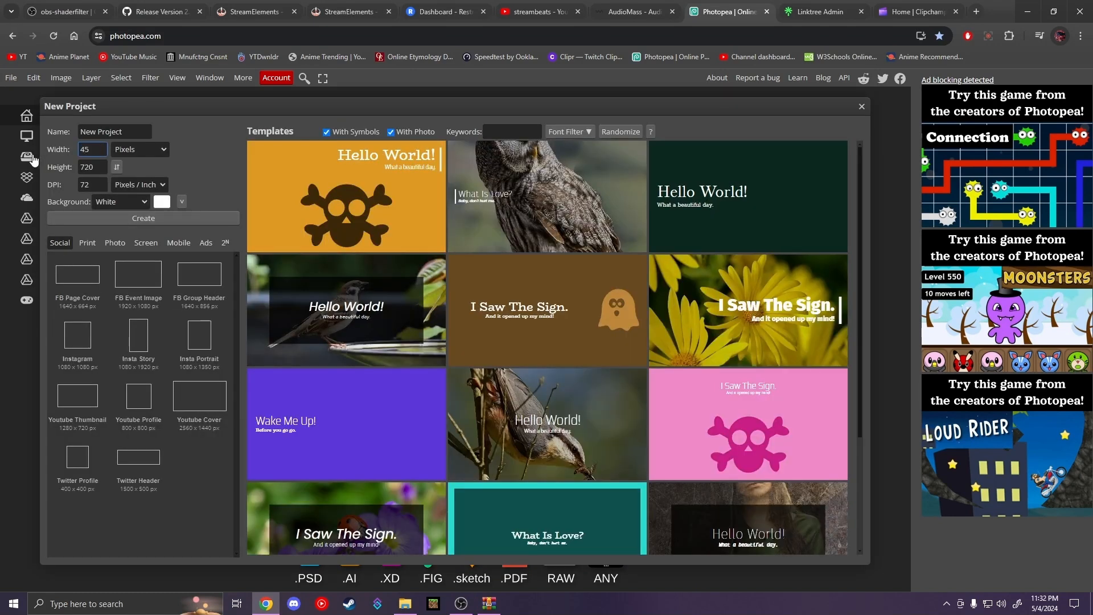
{"action": "left_click", "coordinate": [96, 166]}
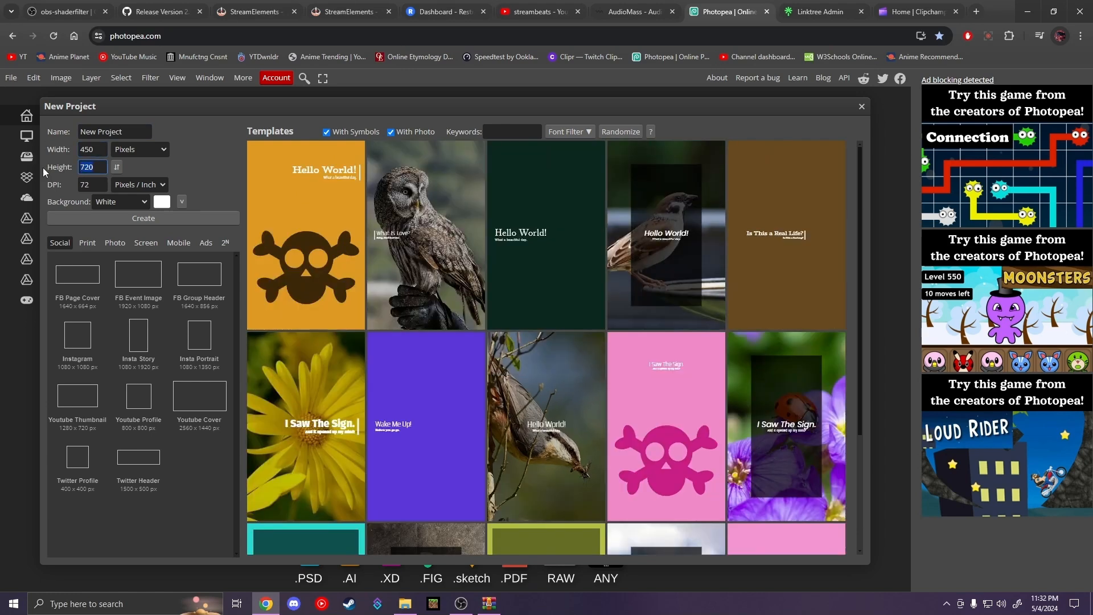
{"action": "type", "text": "45"}
{"action": "left_click", "coordinate": [136, 202]}
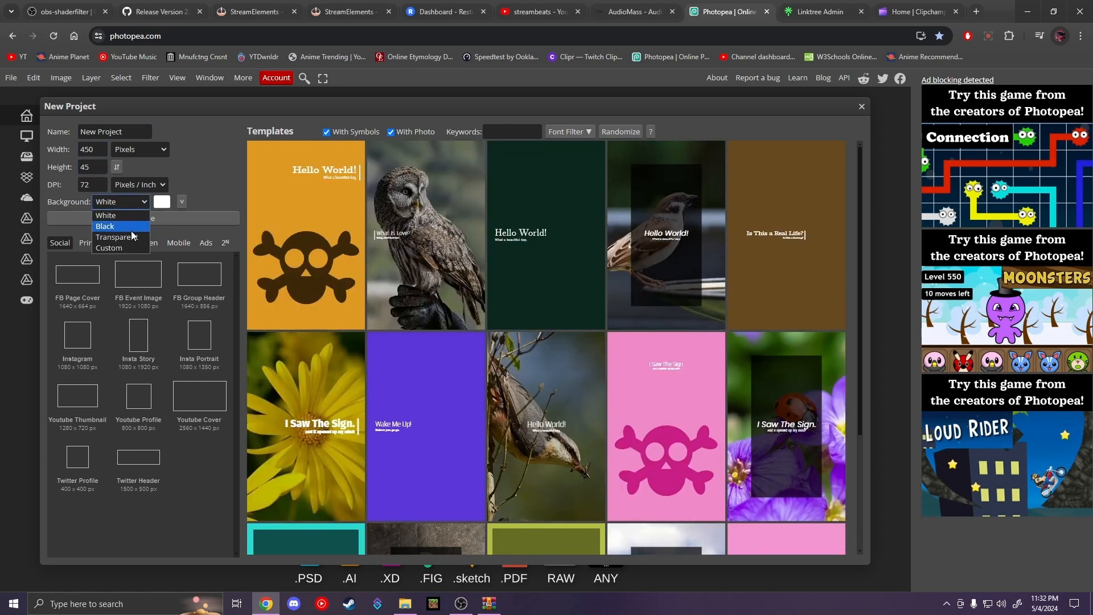
{"action": "left_click", "coordinate": [132, 226]}
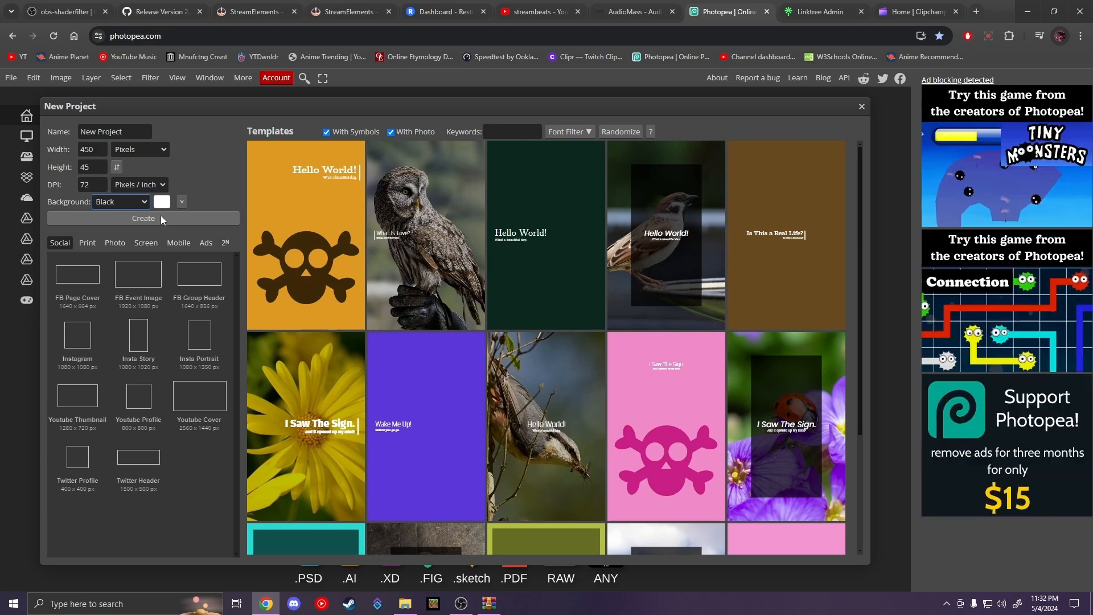
{"action": "left_click", "coordinate": [160, 218]}
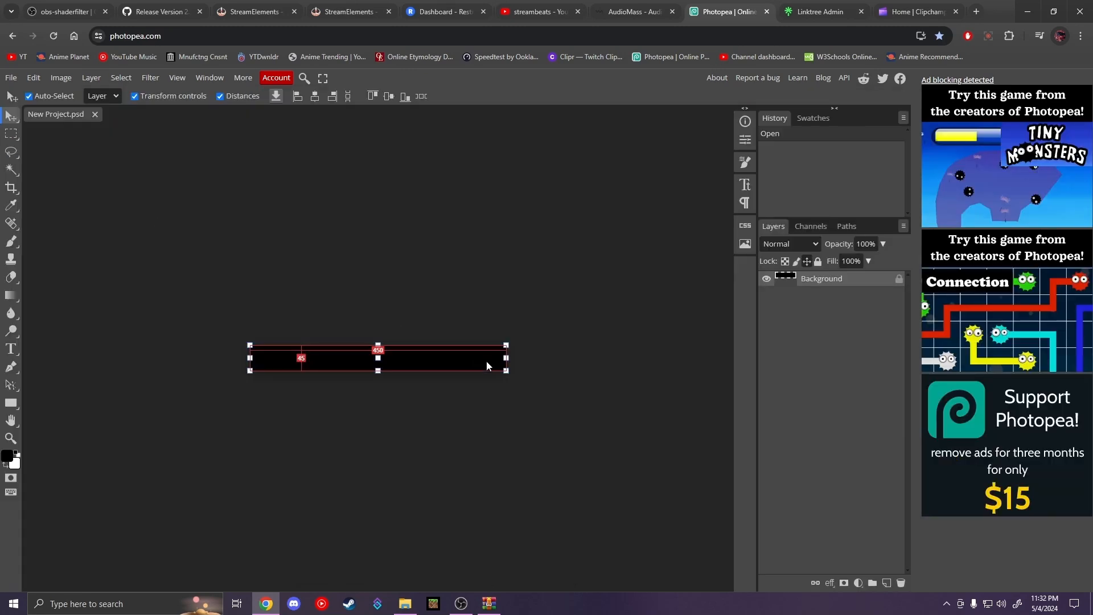
- Add a 4 px stroke to the Background layer in its blending options and dismiss the ad-blocker notice
{"action": "right_click", "coordinate": [827, 289]}
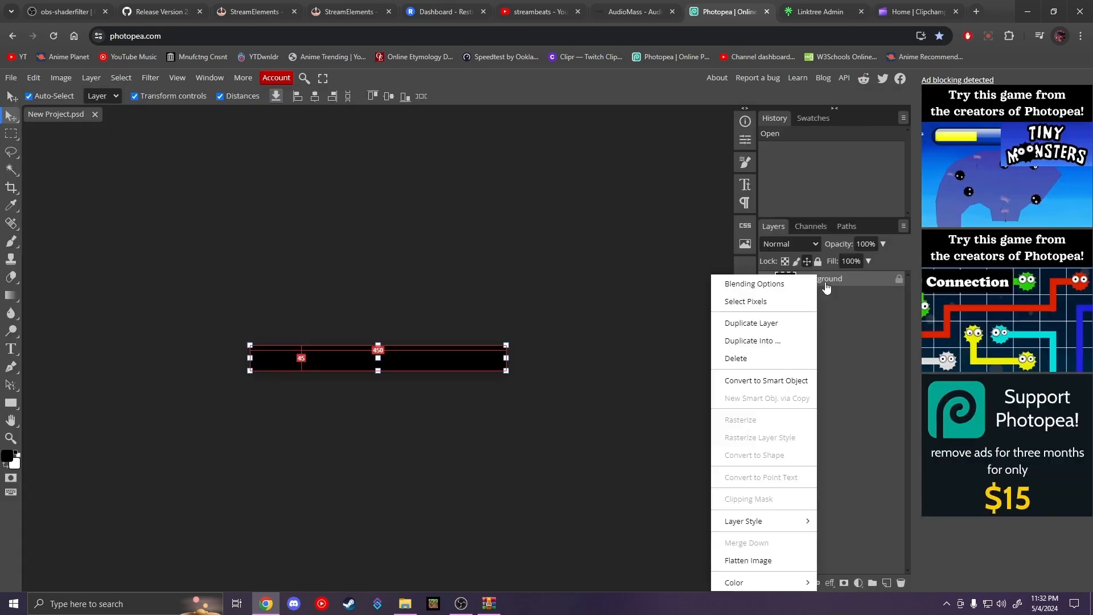
{"action": "left_click", "coordinate": [740, 282]}
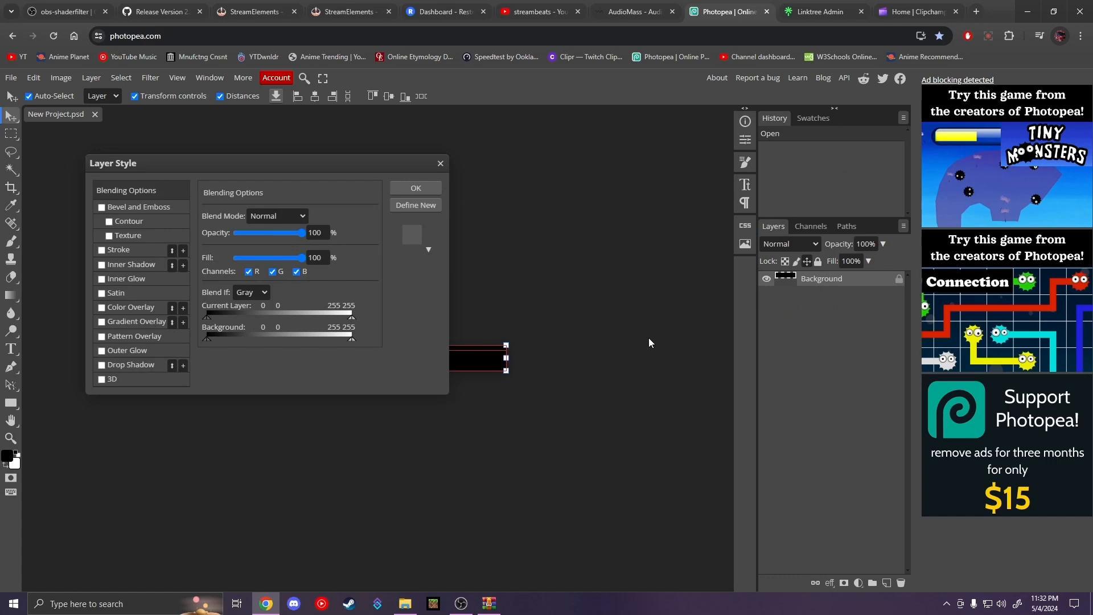
{"action": "left_click", "coordinate": [119, 251]}
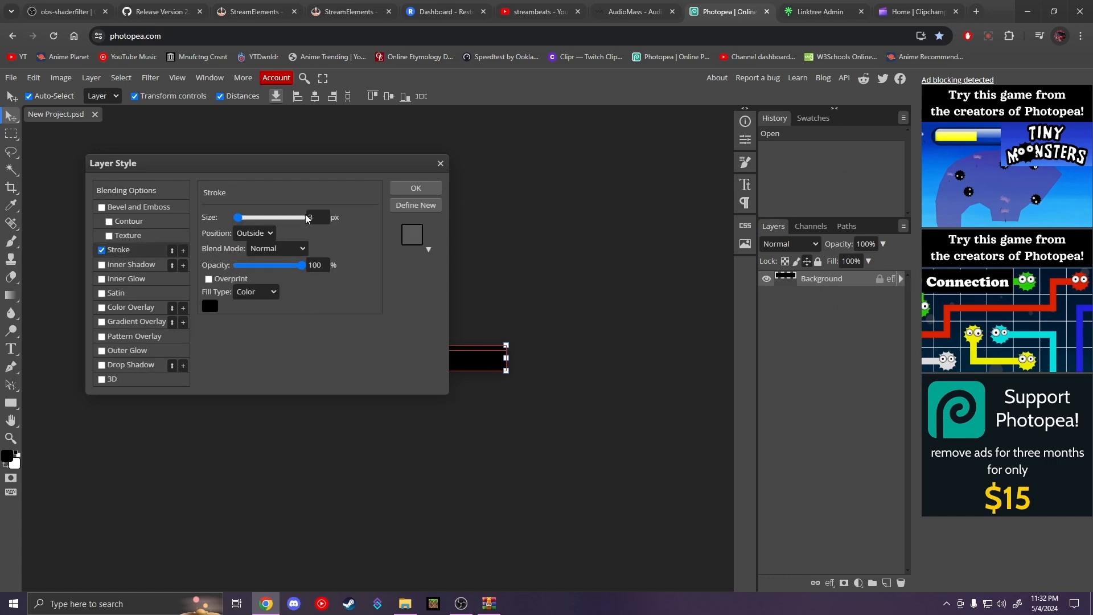
{"action": "type", "text": "4"}
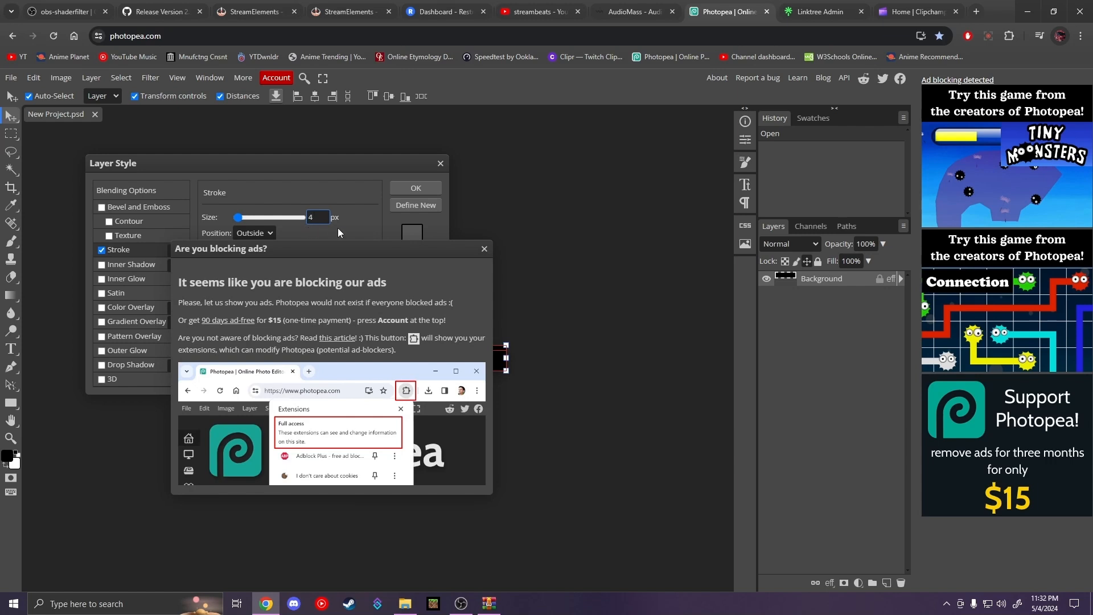
{"action": "left_click", "coordinate": [484, 250]}
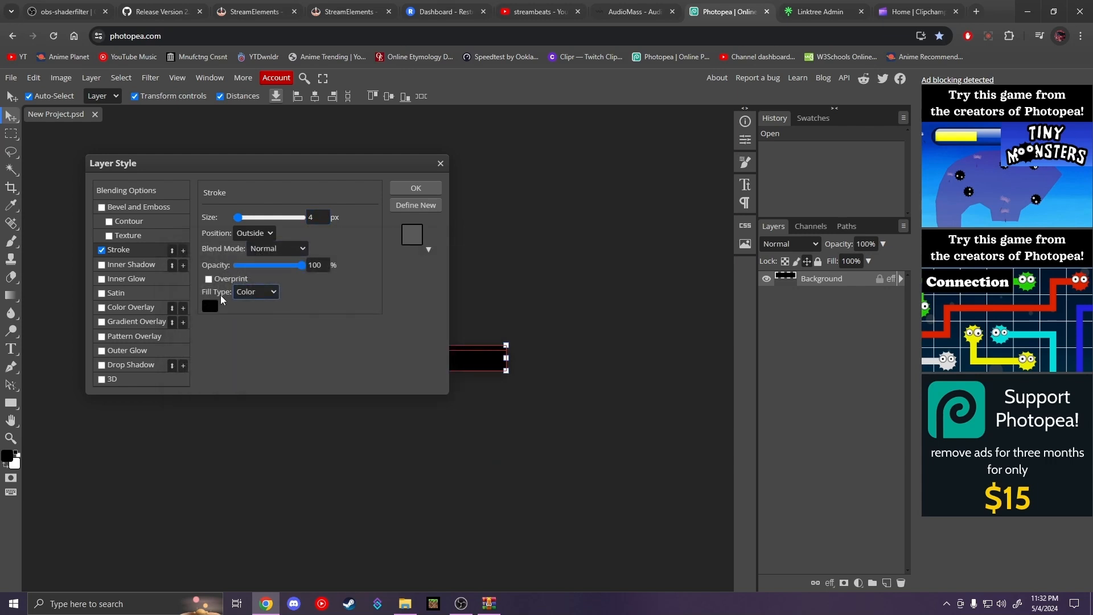
- Keep the stroke's fill type as Color, pick an orange colour for it and apply the layer style
{"action": "left_click", "coordinate": [261, 292]}
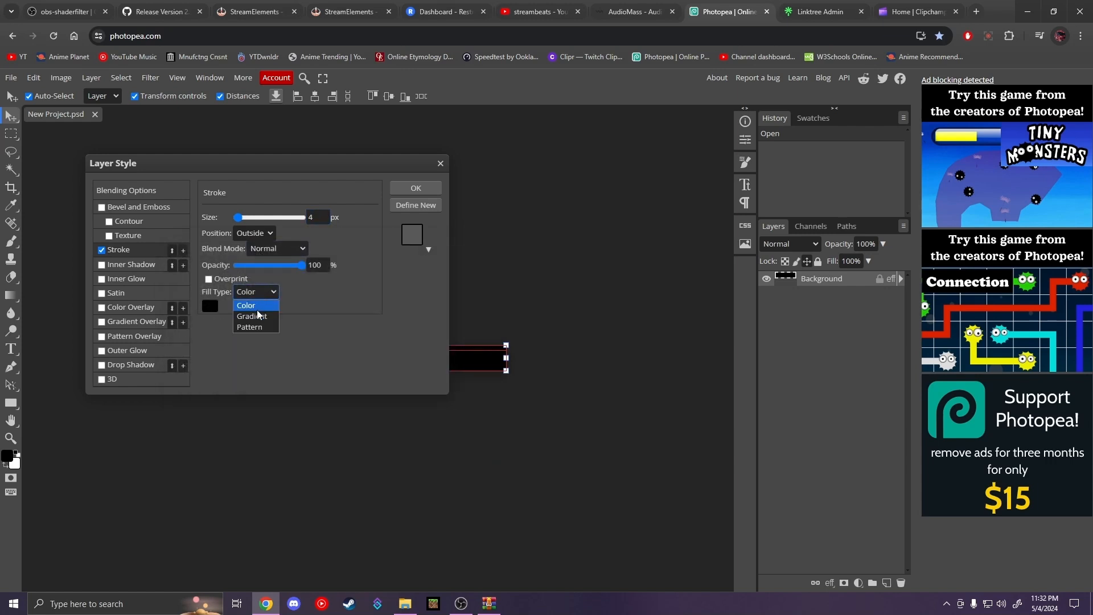
{"action": "left_click", "coordinate": [210, 307]}
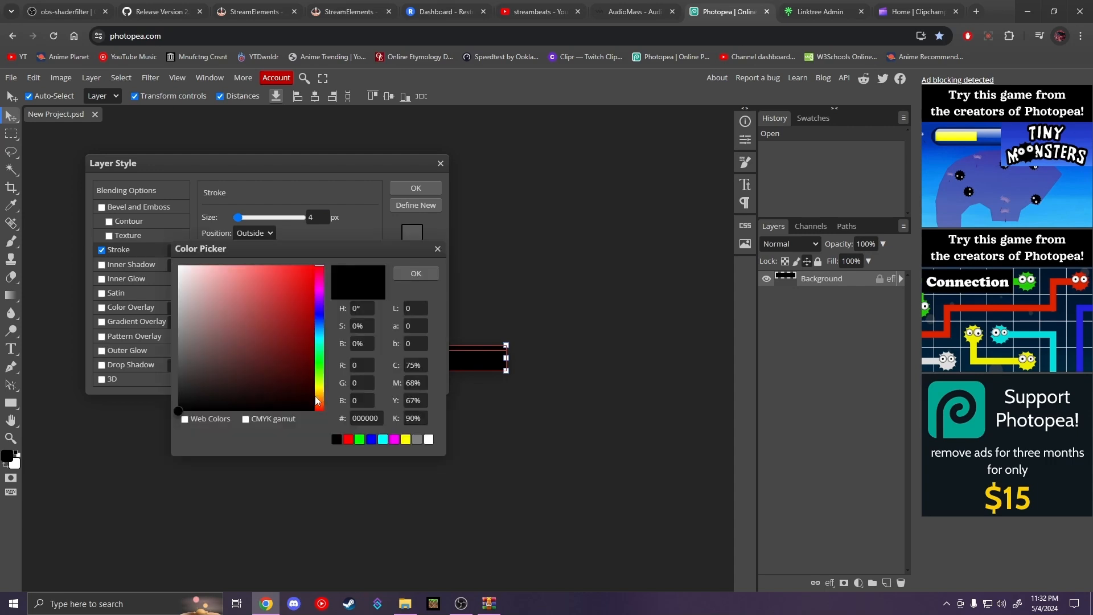
{"action": "left_click_drag", "start_coordinate": [317, 401], "coordinate": [319, 395]}
{"action": "left_click_drag", "start_coordinate": [306, 299], "coordinate": [313, 294]}
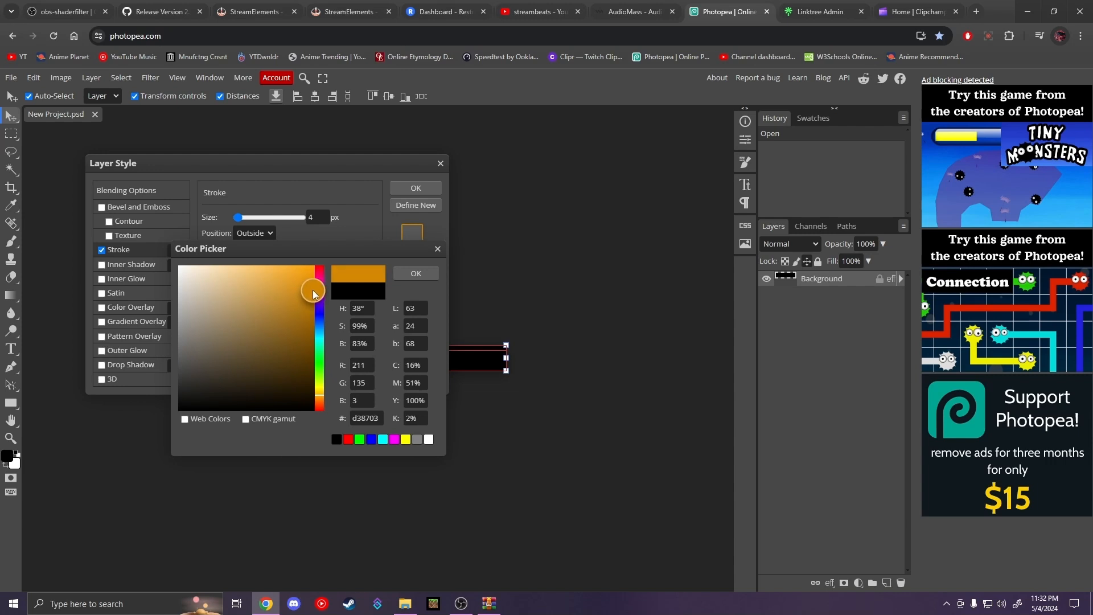
{"action": "left_click", "coordinate": [416, 275]}
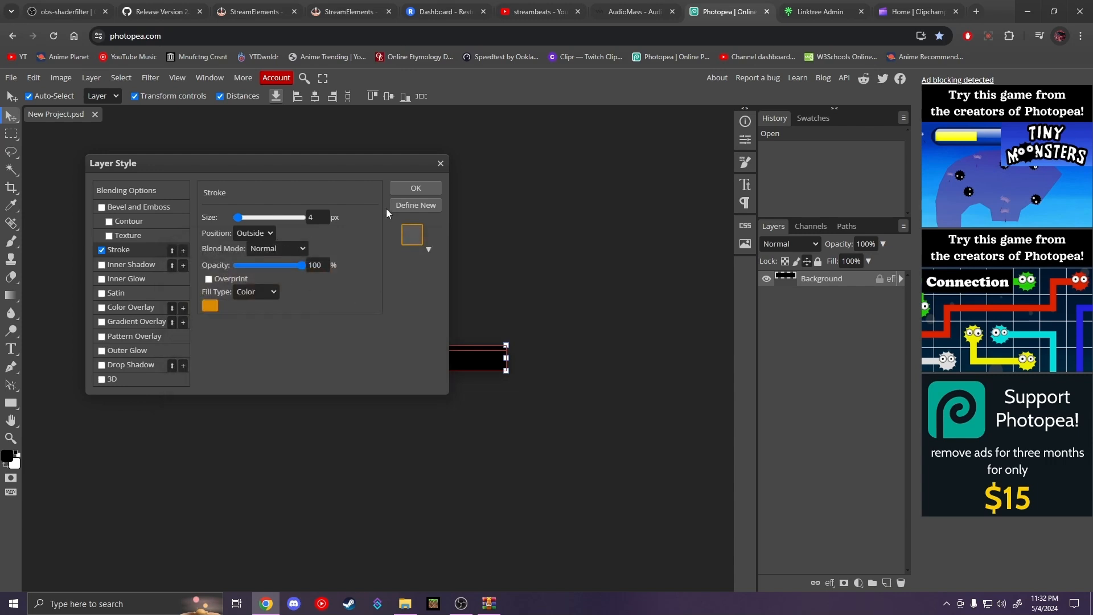
{"action": "key", "text": "Return"}
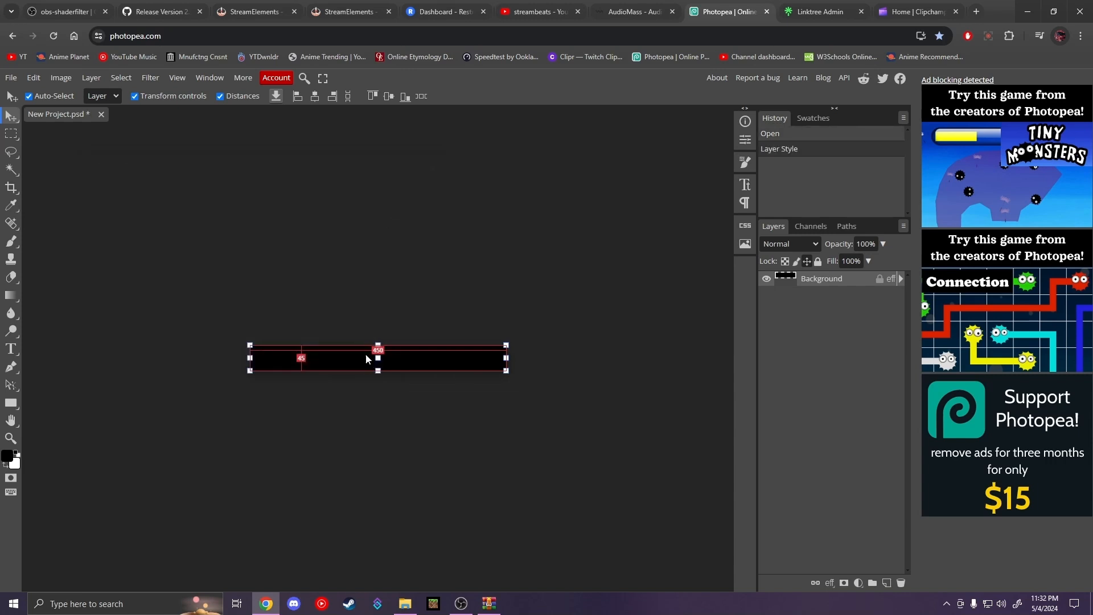
- Reopen the Background layer's stroke settings and set the stroke position to Inside
{"action": "right_click", "coordinate": [819, 286]}
{"action": "left_click", "coordinate": [803, 284]}
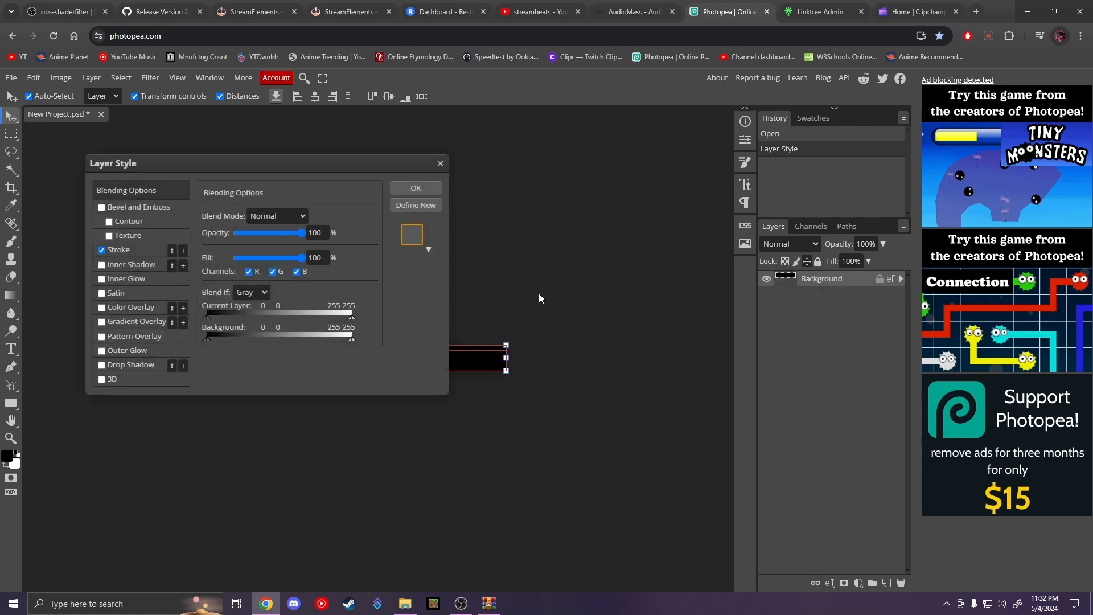
{"action": "left_click", "coordinate": [138, 253]}
{"action": "left_click", "coordinate": [255, 232]}
{"action": "left_click", "coordinate": [250, 253]}
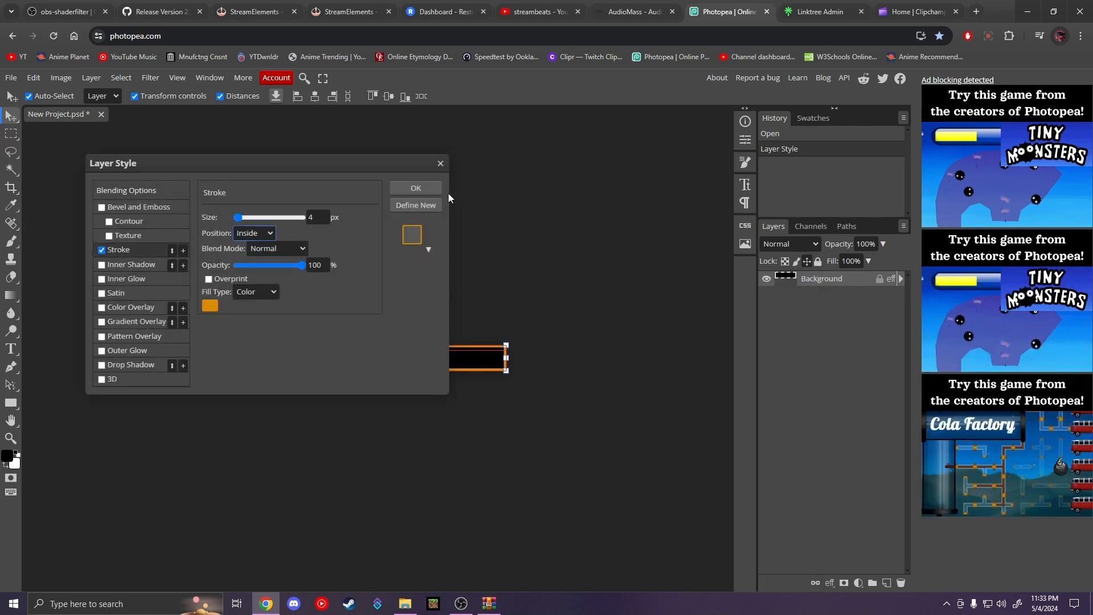
{"action": "left_click", "coordinate": [422, 189]}
- Export the bar graphic as a PNG named latestbg.png into the OBS Pics folder
{"action": "left_click", "coordinate": [11, 78]}
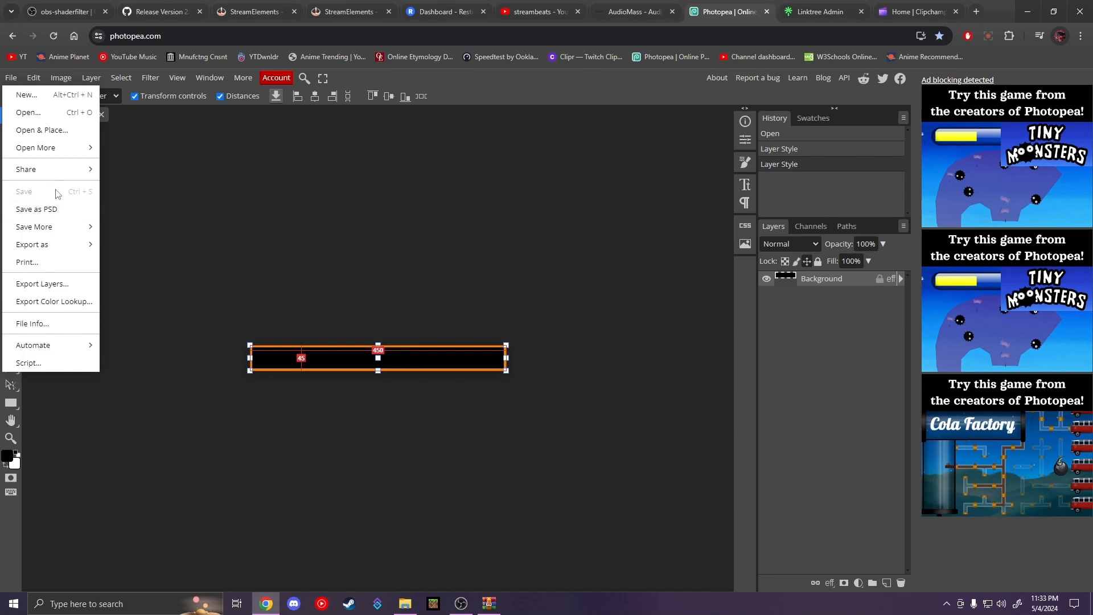
{"action": "mouse_move", "coordinate": [40, 223]}
{"action": "left_click", "coordinate": [137, 162]}
{"action": "triple_click", "coordinate": [427, 203]}
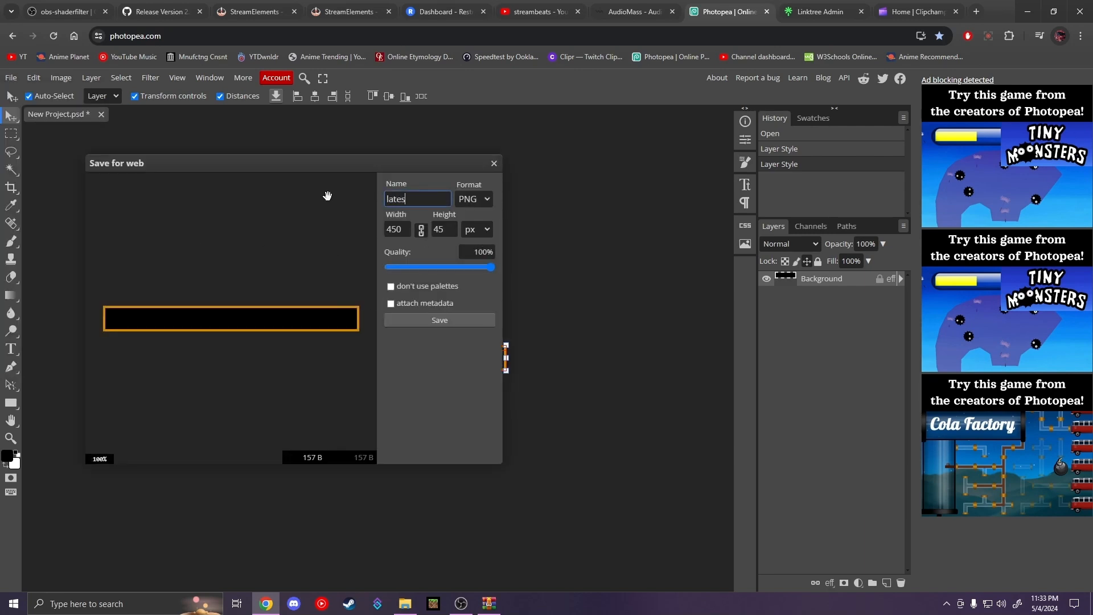
{"action": "left_click", "coordinate": [440, 320]}
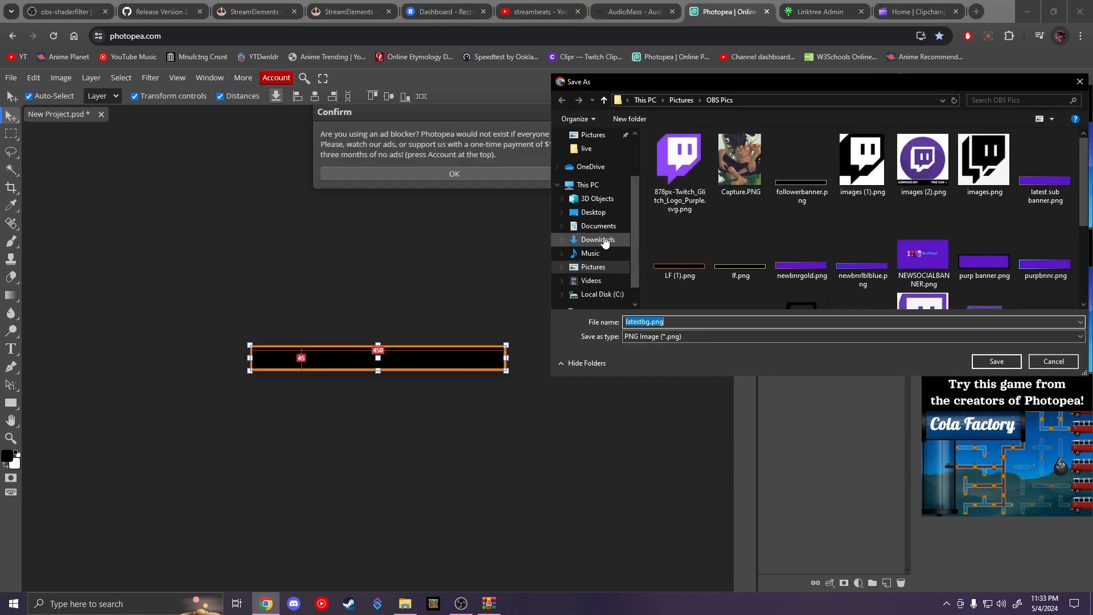
{"action": "left_click", "coordinate": [988, 360]}
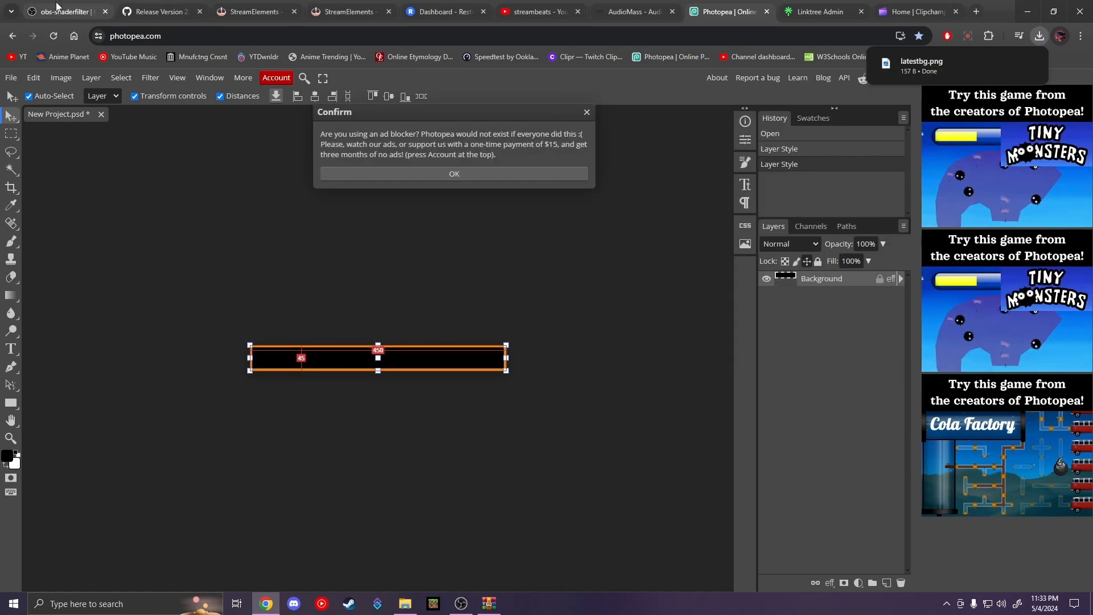
- Switch to StreamElements, leave the alerts1 overlay and create a new blank overlay at 1080p resolution
{"action": "left_click", "coordinate": [255, 12]}
{"action": "left_click", "coordinate": [347, 12]}
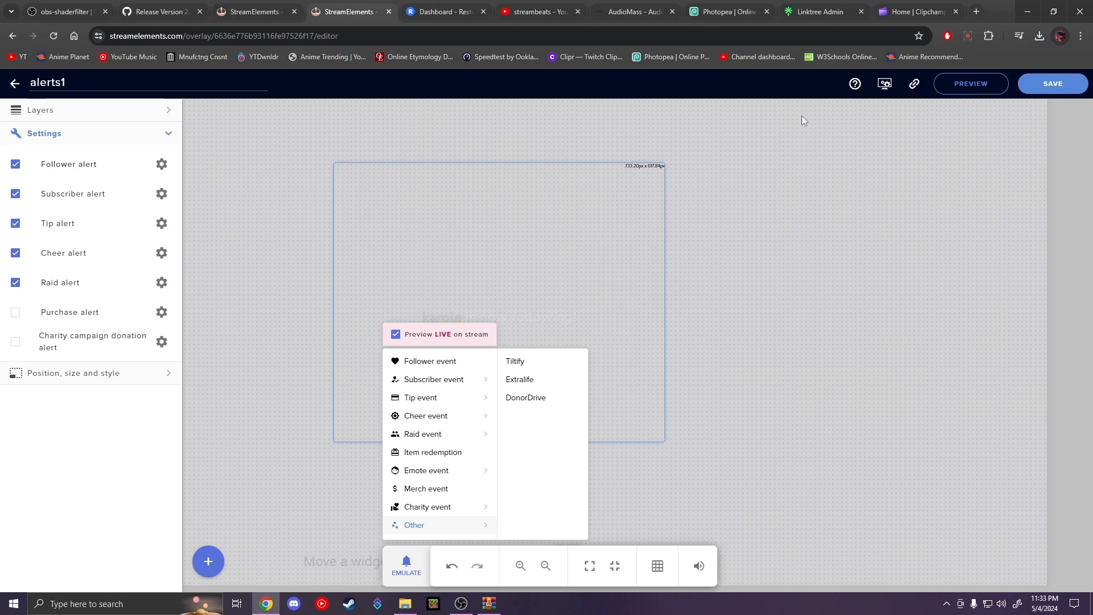
{"action": "left_click", "coordinate": [15, 83]}
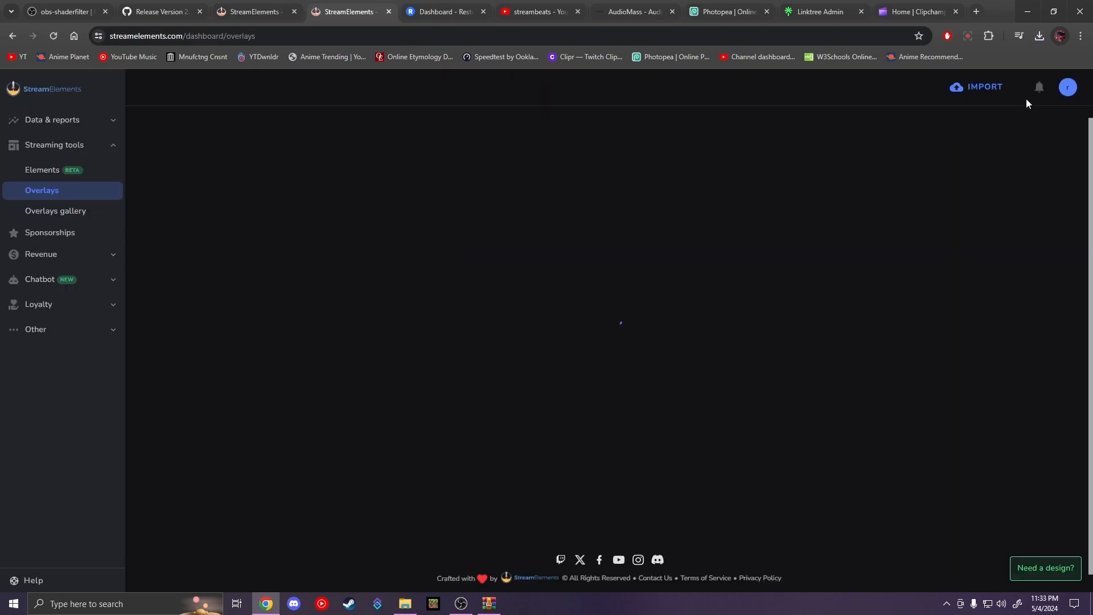
{"action": "left_click", "coordinate": [898, 156]}
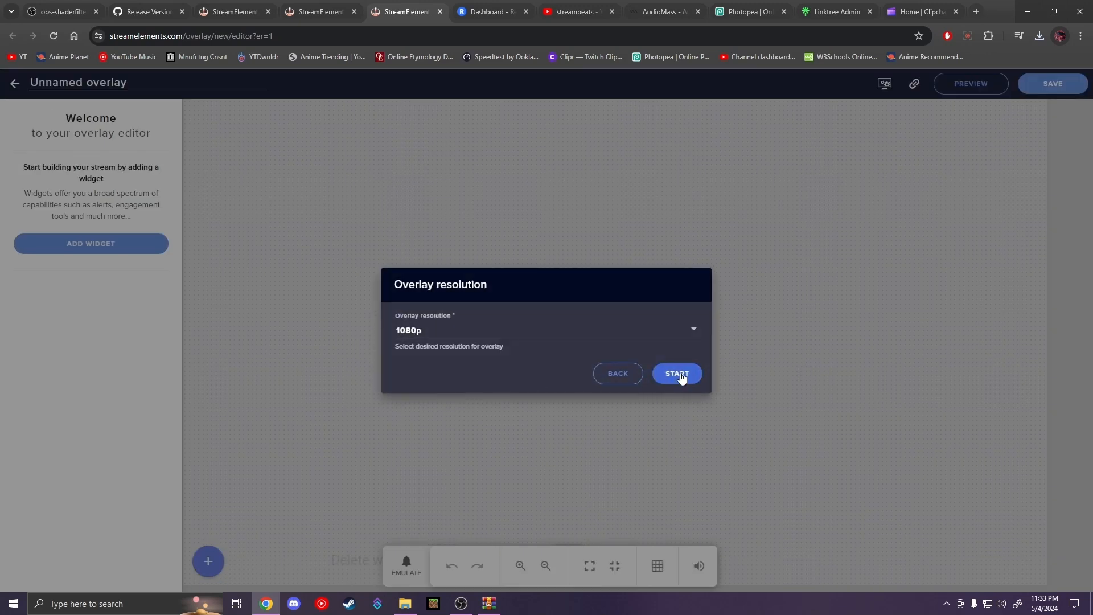
{"action": "left_click", "coordinate": [679, 374]}
- Add an image widget to the new overlay and move it away from the canvas corner
{"action": "left_click", "coordinate": [208, 567]}
{"action": "mouse_move", "coordinate": [275, 398]}
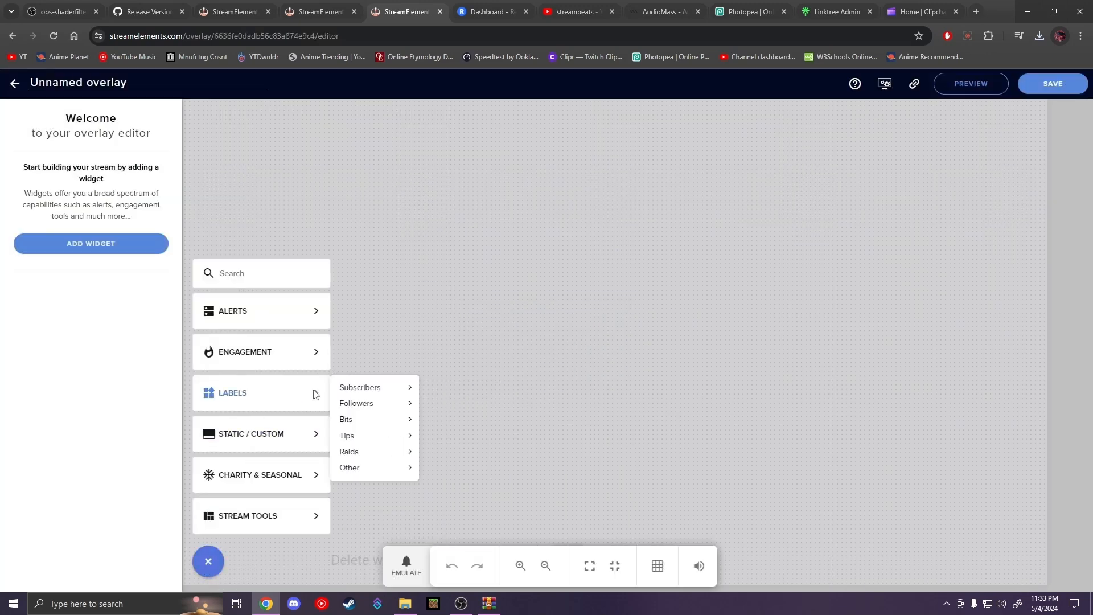
{"action": "mouse_move", "coordinate": [315, 434]}
{"action": "left_click", "coordinate": [400, 399]}
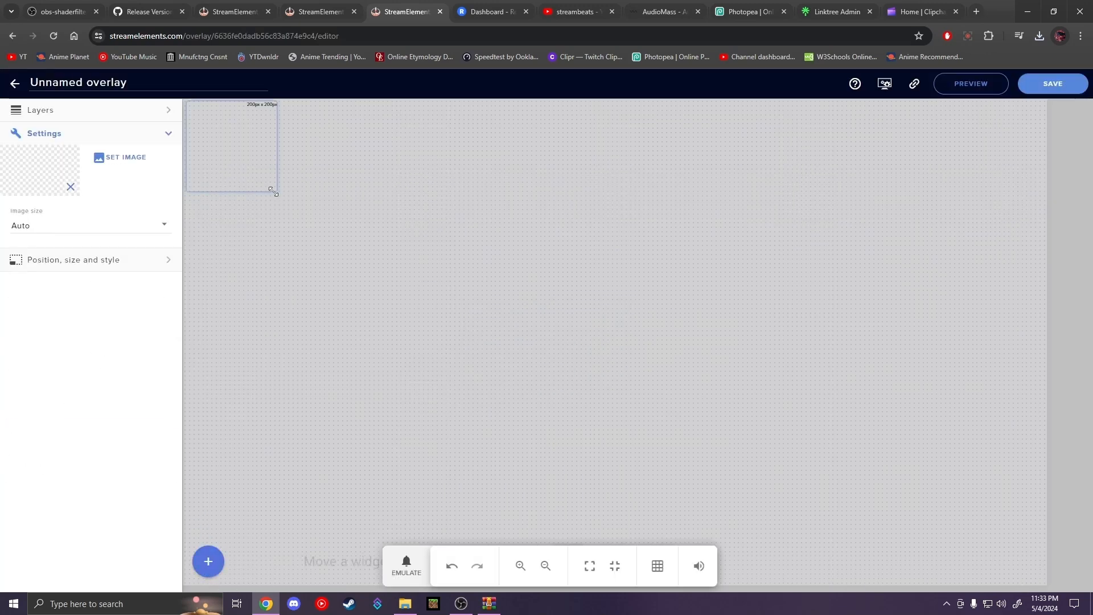
{"action": "left_click_drag", "start_coordinate": [225, 188], "coordinate": [365, 265]}
- Set the image widget's picture to the uploaded black bar with an orange border and enlarge the widget
{"action": "left_click", "coordinate": [127, 157]}
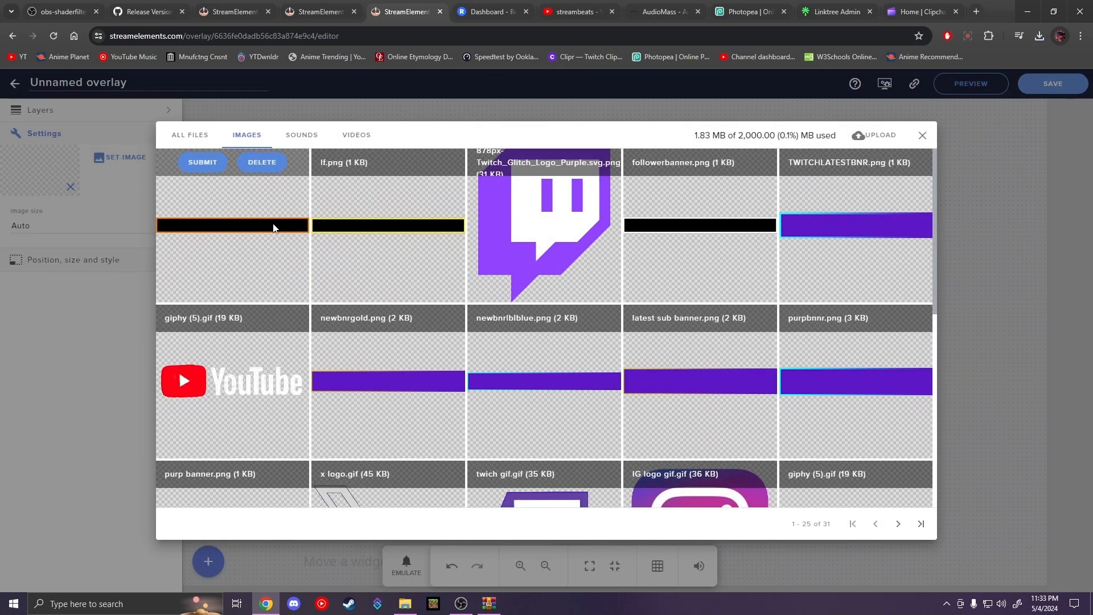
{"action": "left_click", "coordinate": [203, 162]}
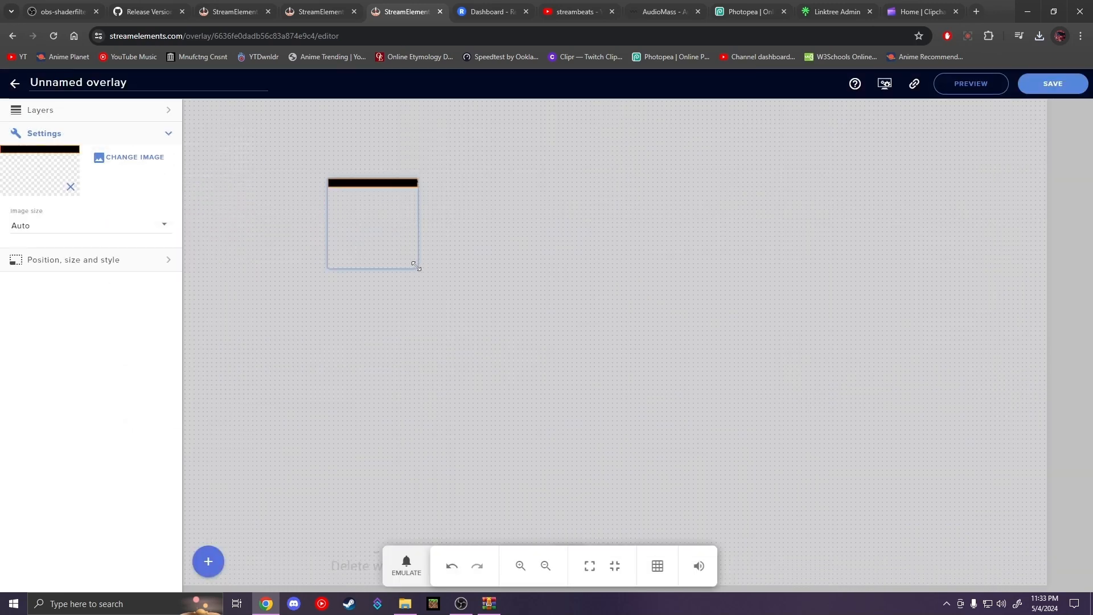
{"action": "left_click_drag", "start_coordinate": [415, 266], "coordinate": [534, 353]}
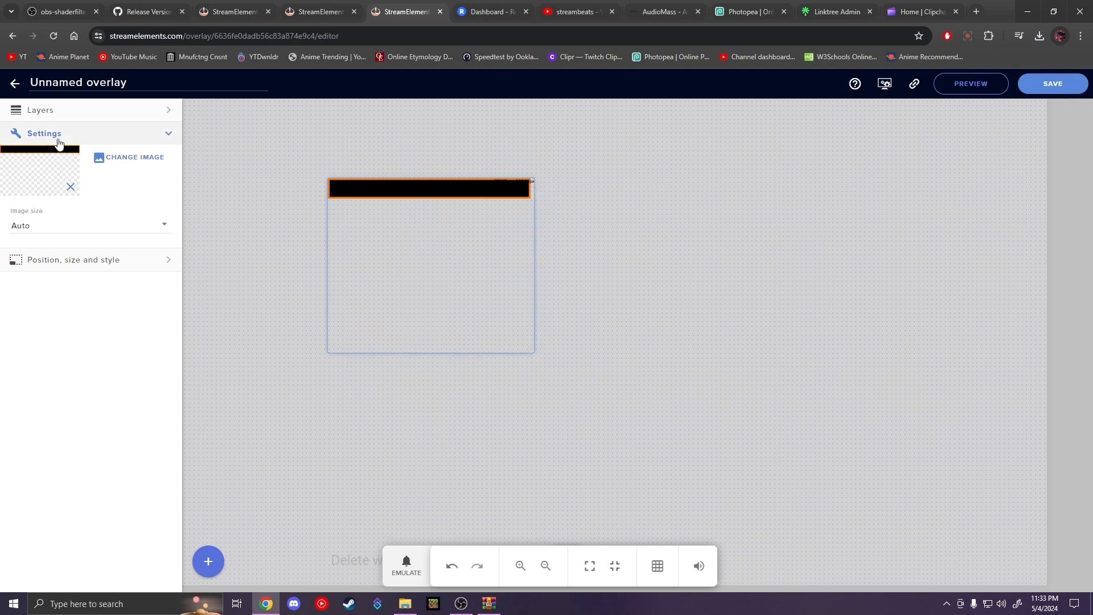
- Add a Latest subscriber label and place it over the start of the black bar
{"action": "left_click", "coordinate": [197, 559]}
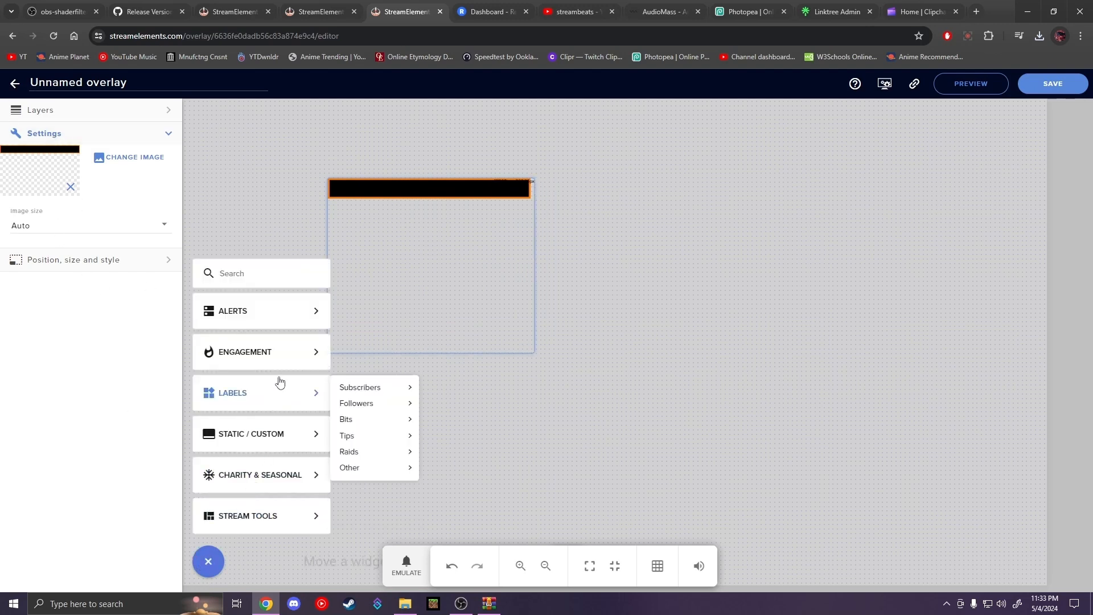
{"action": "mouse_move", "coordinate": [344, 405]}
{"action": "mouse_move", "coordinate": [391, 389]}
{"action": "mouse_move", "coordinate": [443, 389]}
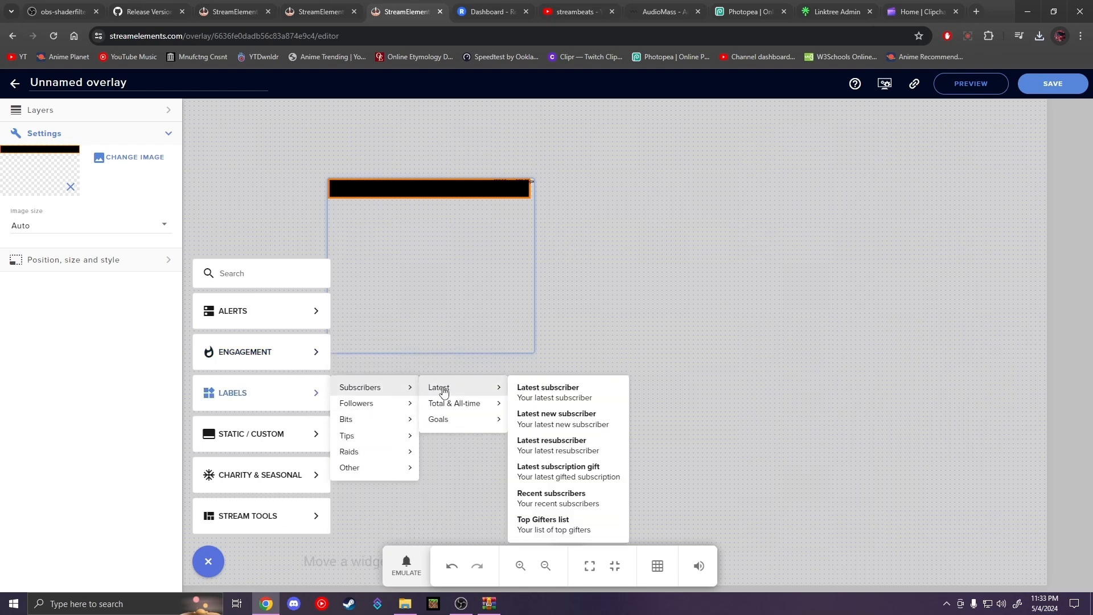
{"action": "left_click", "coordinate": [543, 394]}
{"action": "left_click_drag", "start_coordinate": [221, 107], "coordinate": [367, 190]}
{"action": "left_click", "coordinate": [311, 198]}
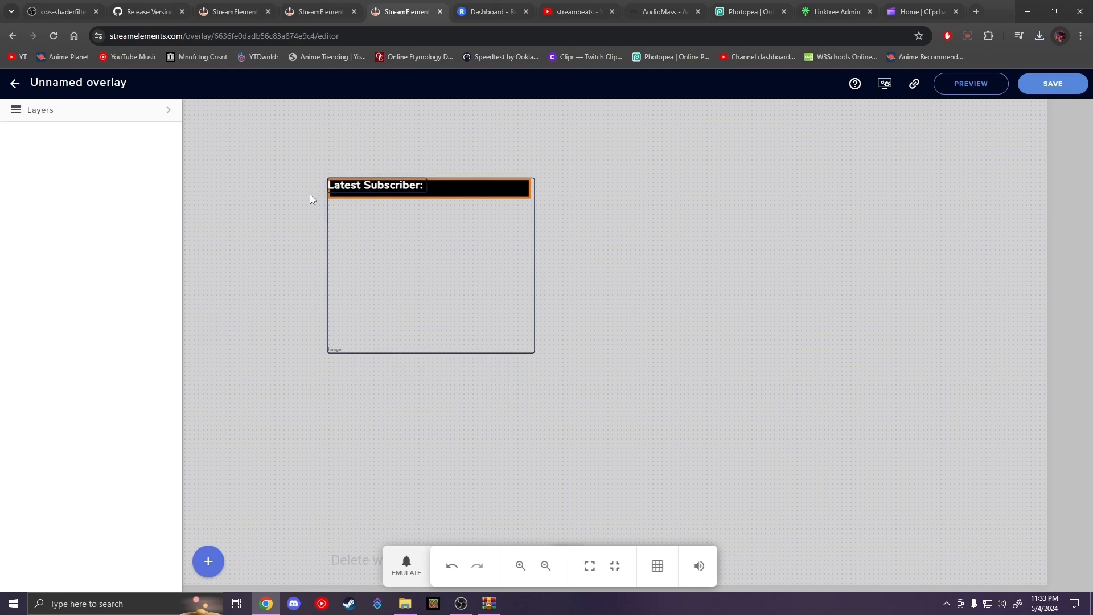
- Change the label's message to "Latest Sub: {name}" and resize the label to about 436 × 35 px to fit the bar
{"action": "left_click", "coordinate": [350, 187]}
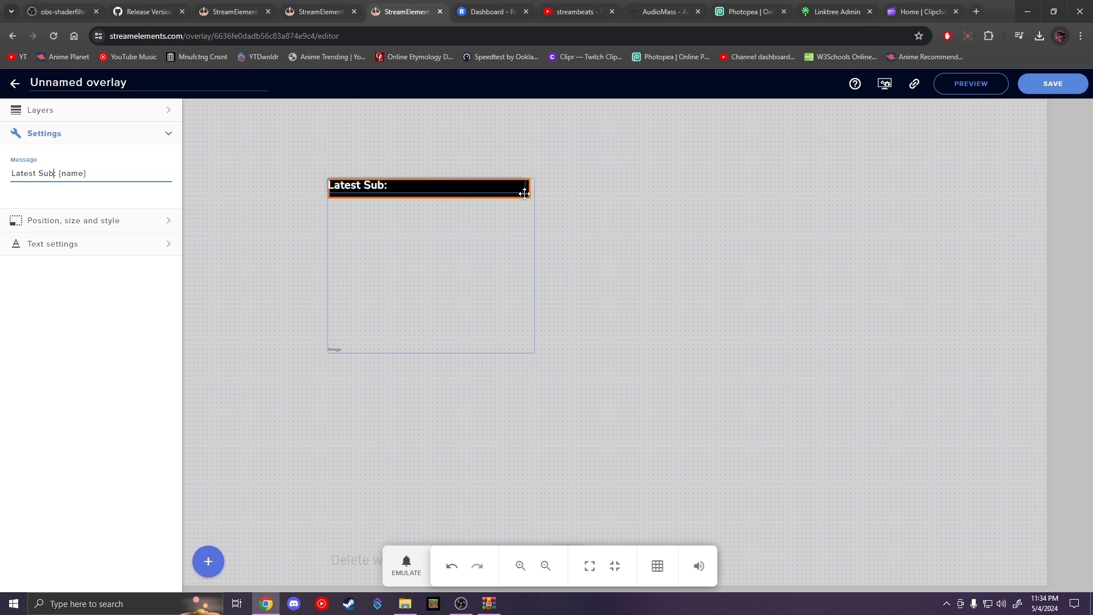
{"action": "left_click_drag", "start_coordinate": [398, 194], "coordinate": [392, 196]}
- Nudge the label within the bar to 184 px from the top and 331 px from the left
{"action": "left_click", "coordinate": [101, 227]}
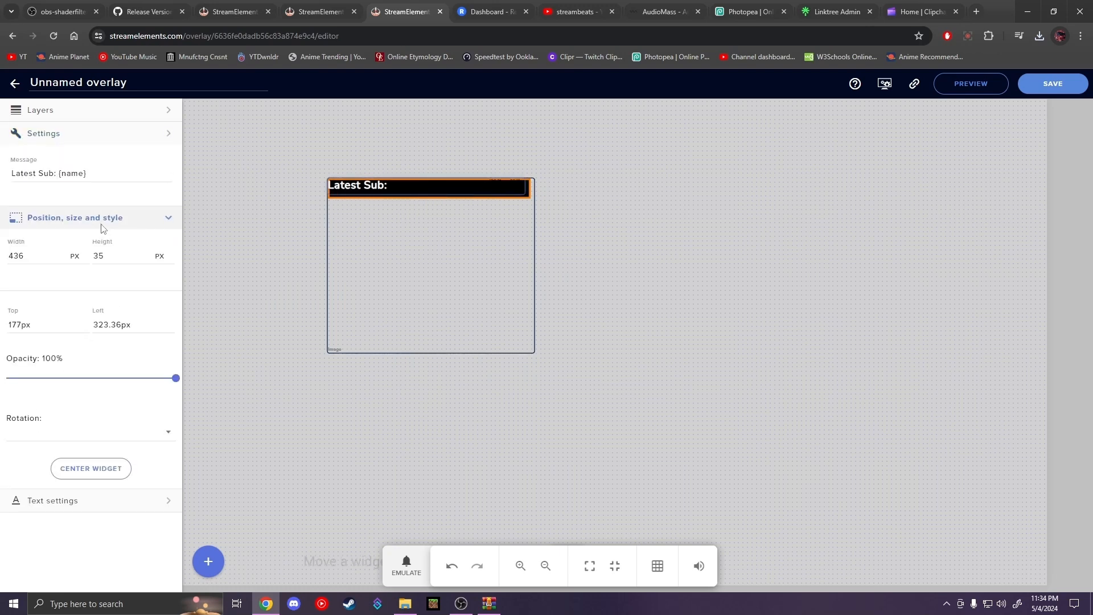
{"action": "key", "text": "Right"}
{"action": "key", "text": "Down"}
{"action": "key", "text": "Down"}
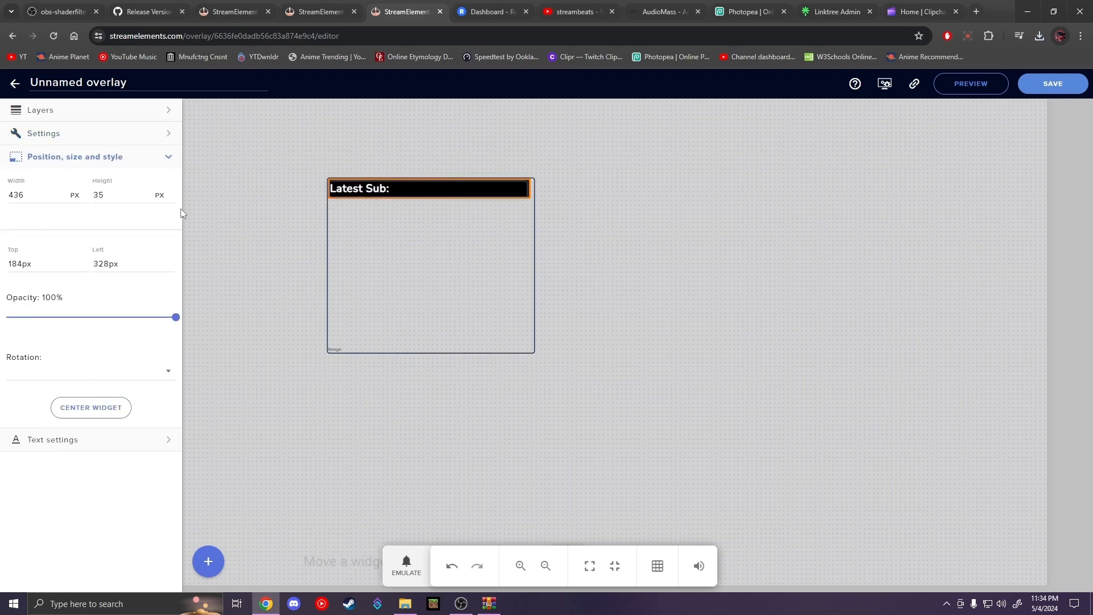
- Save the overlay under the name "latest"
{"action": "left_click", "coordinate": [1053, 84]}
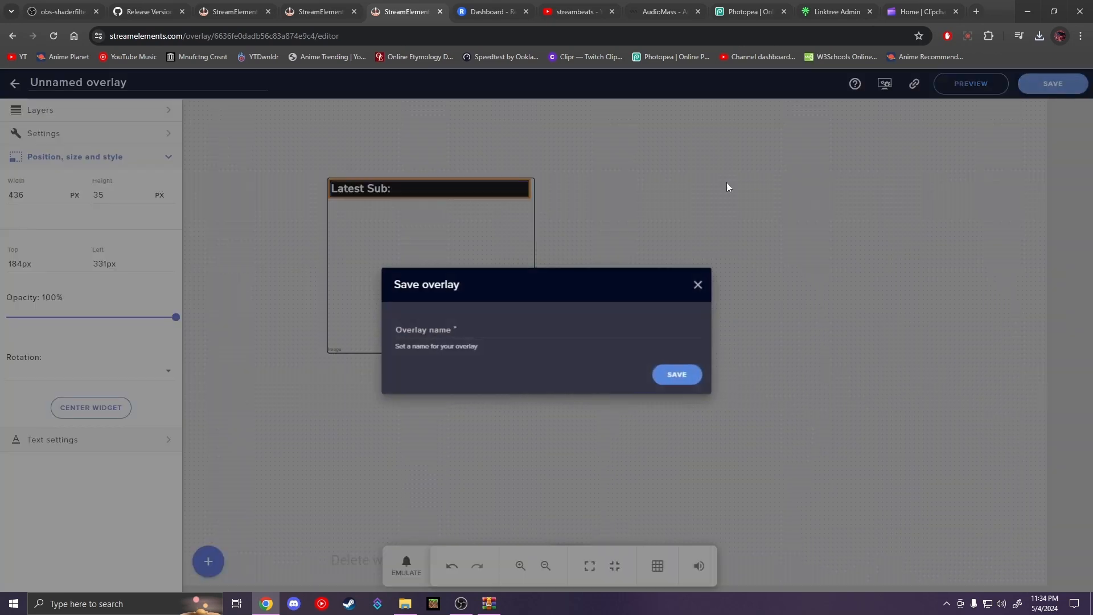
{"action": "left_click", "coordinate": [603, 331]}
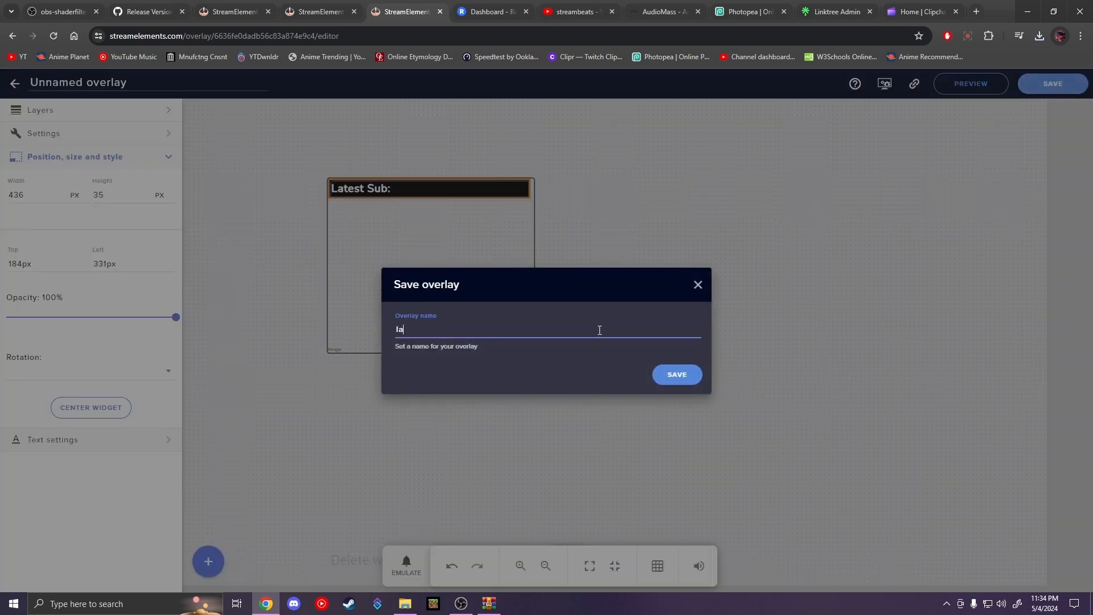
{"action": "type", "text": "latest"}
{"action": "key", "text": "Return"}
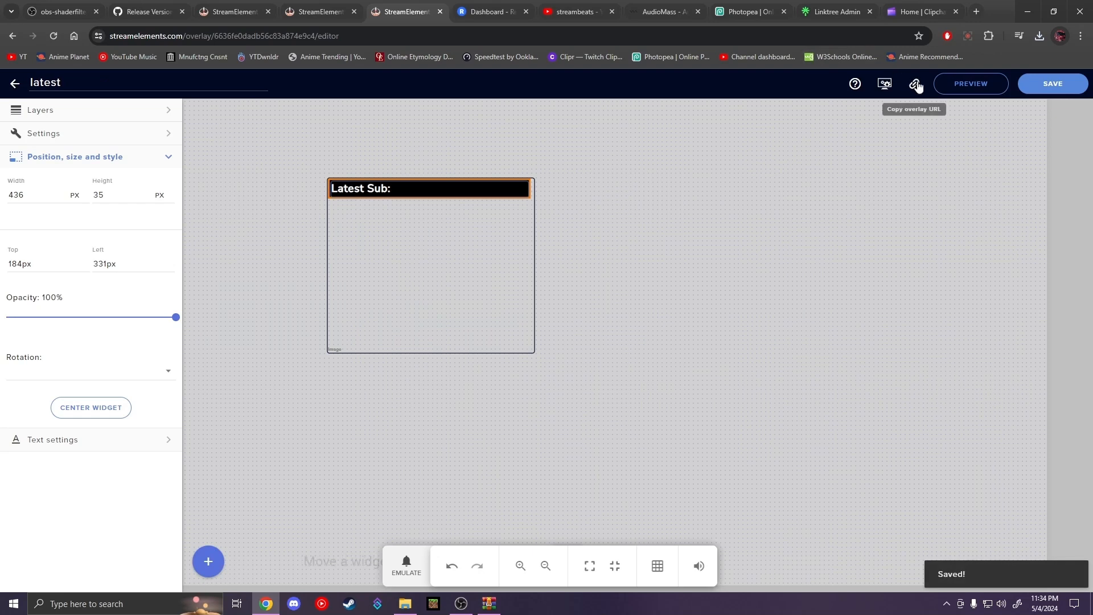
- Copy the URL of the latest overlay, switch to OBS and add a browser source named latesttt to the starting soon scene
{"action": "left_click", "coordinate": [915, 84]}
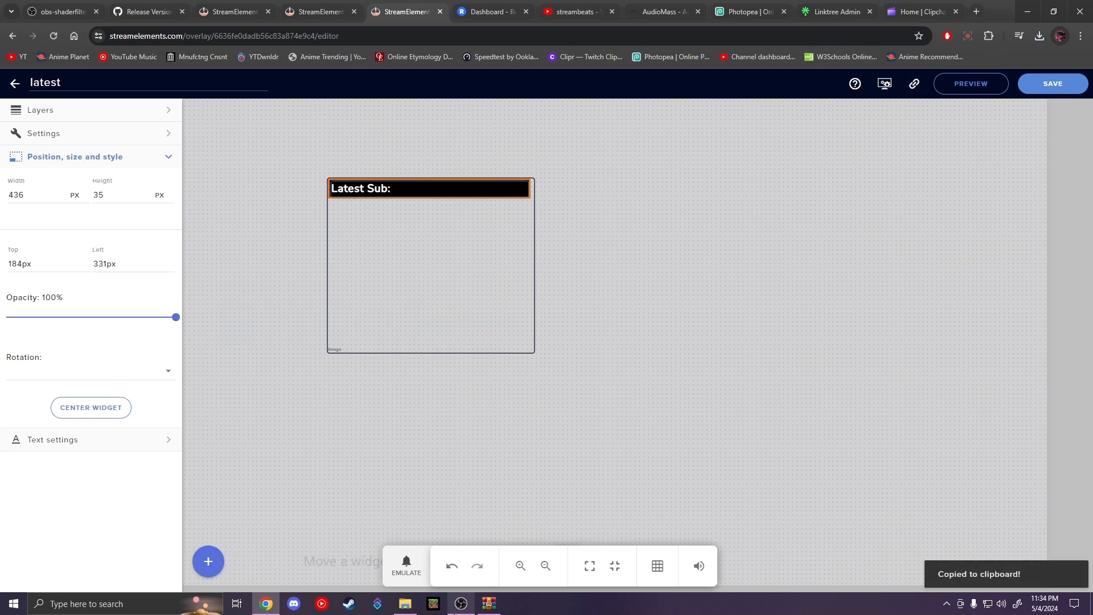
{"action": "key", "text": "alt+Tab"}
{"action": "left_click", "coordinate": [142, 562]}
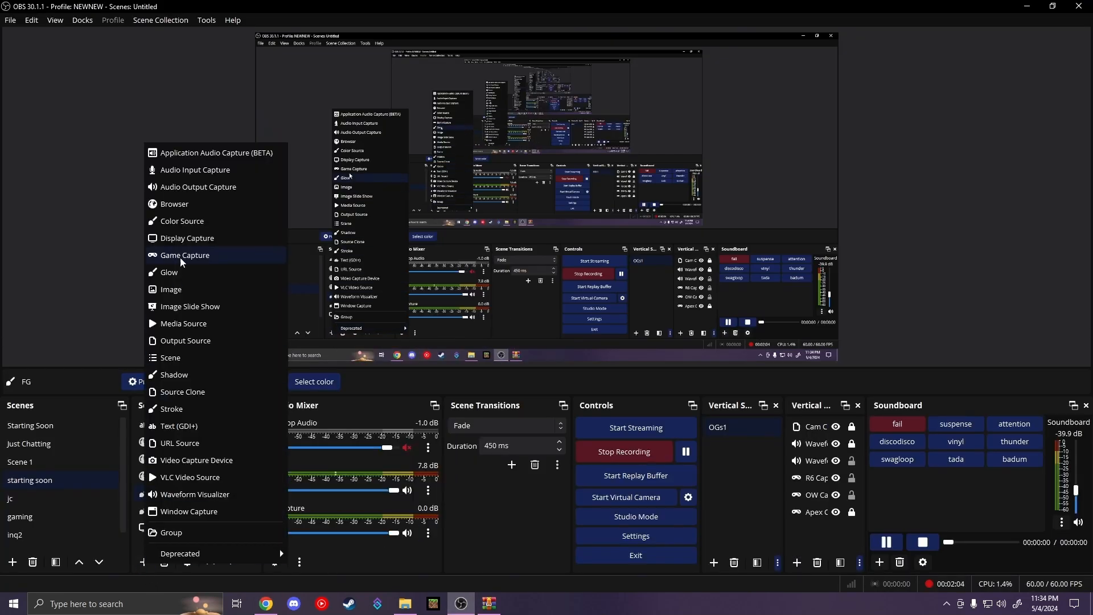
{"action": "left_click", "coordinate": [192, 204]}
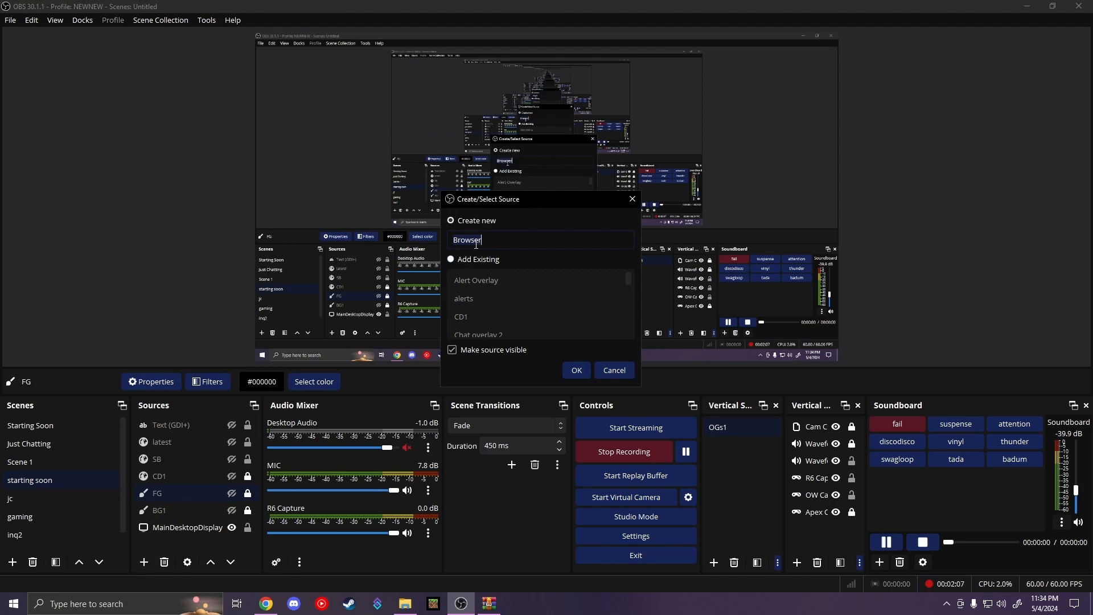
{"action": "left_click", "coordinate": [576, 370]}
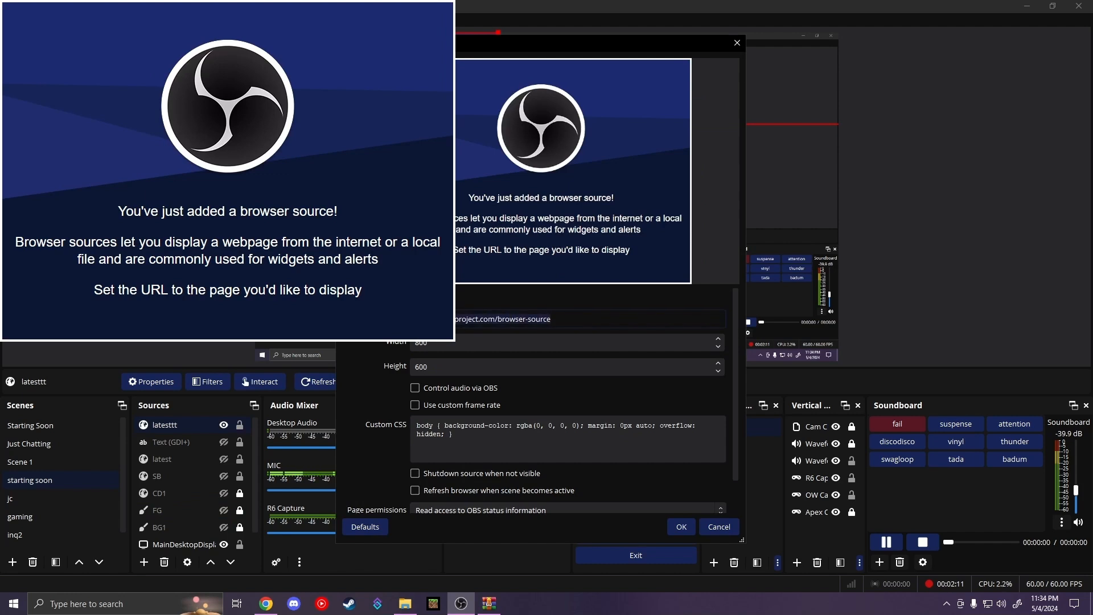
- Paste the copied overlay URL into the browser source, set its width to 1920, and move the overlay toward the canvas's lower-left corner
{"action": "key", "text": "ctrl+a"}
{"action": "key", "text": "ctrl+v"}
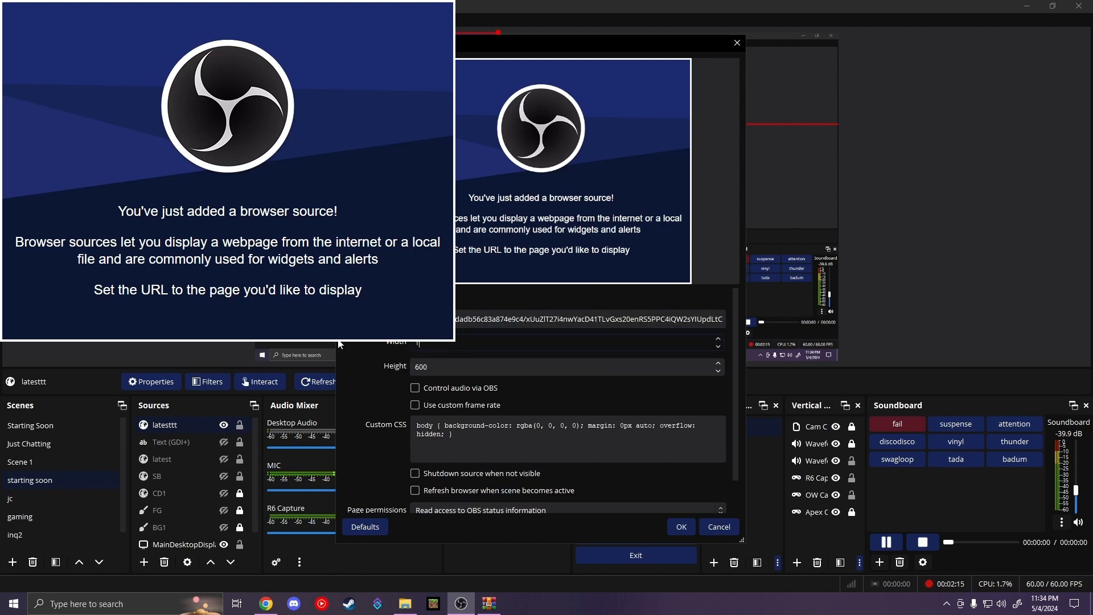
{"action": "left_click", "coordinate": [440, 367]}
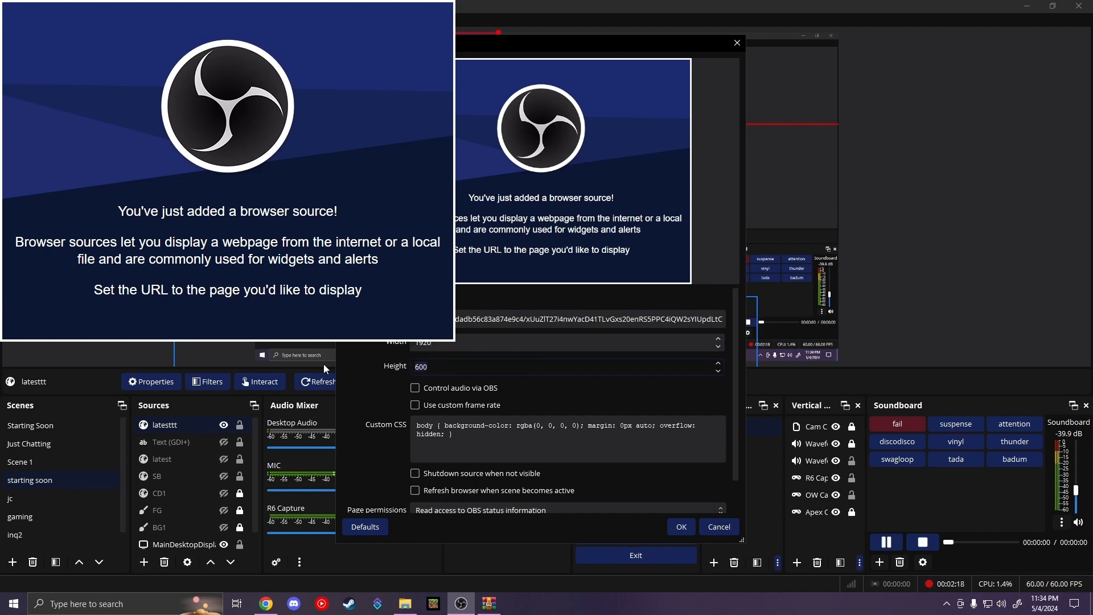
{"action": "key", "text": "Return"}
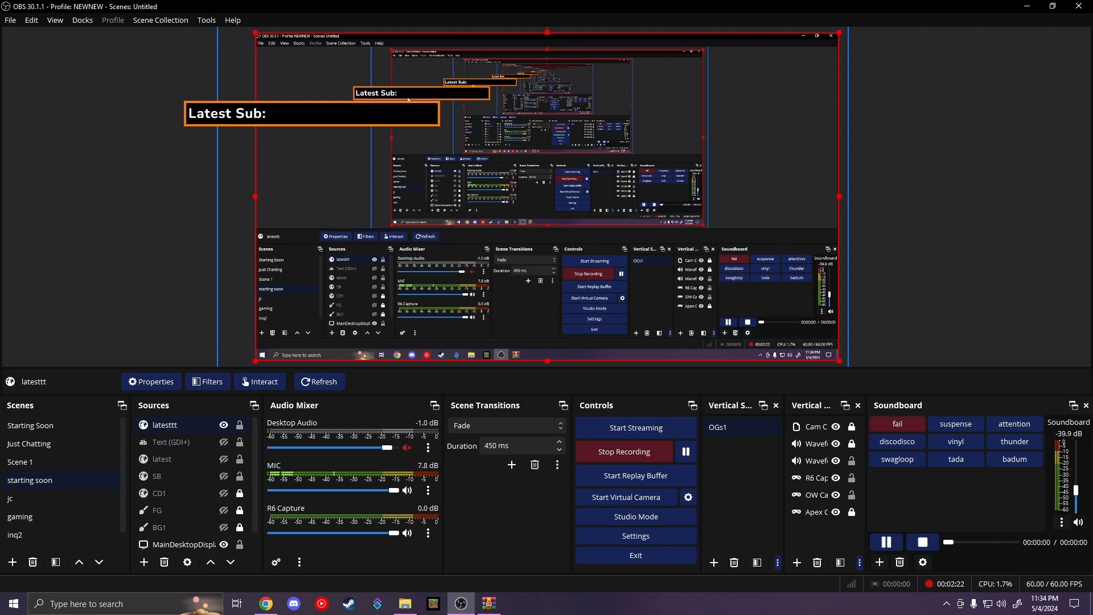
{"action": "left_click_drag", "start_coordinate": [408, 99], "coordinate": [311, 355]}
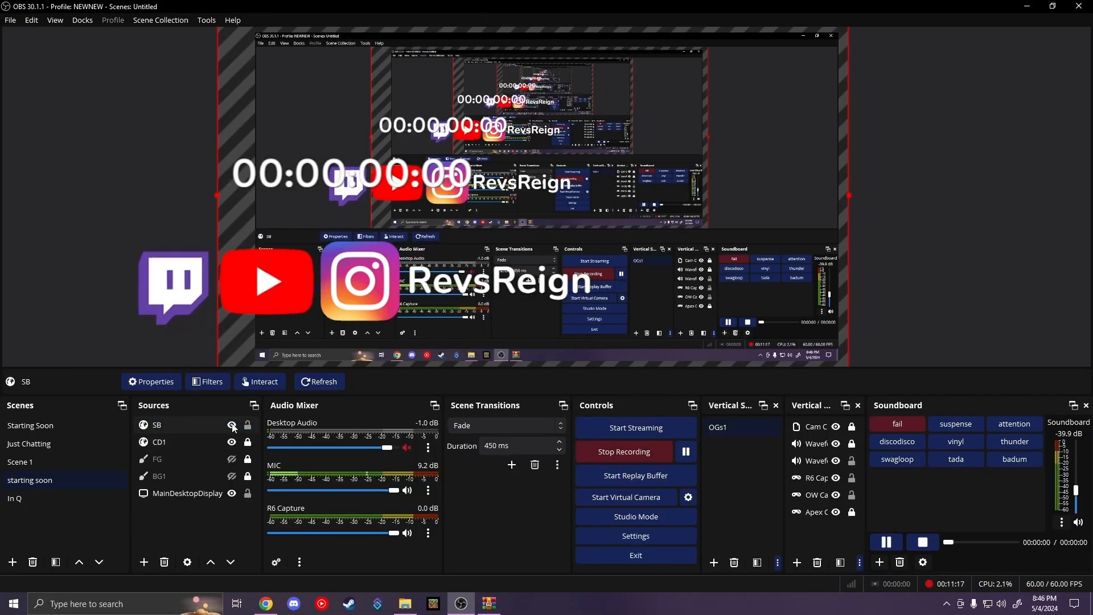
- Hide the SB and CD1 sources and create a new browser source named latest in the starting soon scene
{"action": "left_click", "coordinate": [232, 426]}
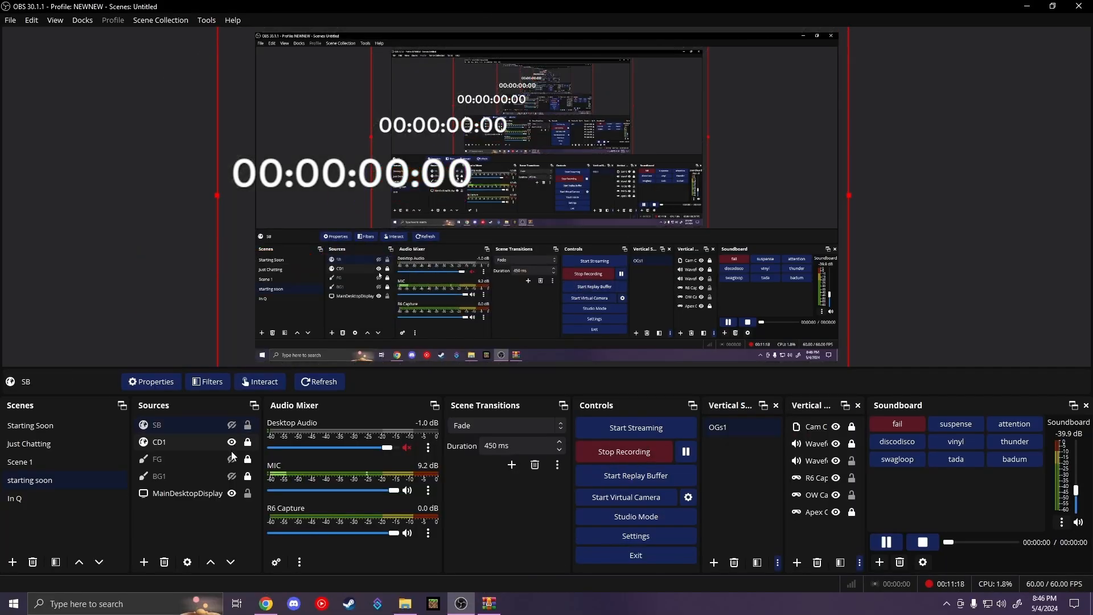
{"action": "left_click", "coordinate": [231, 442]}
{"action": "left_click", "coordinate": [144, 562]}
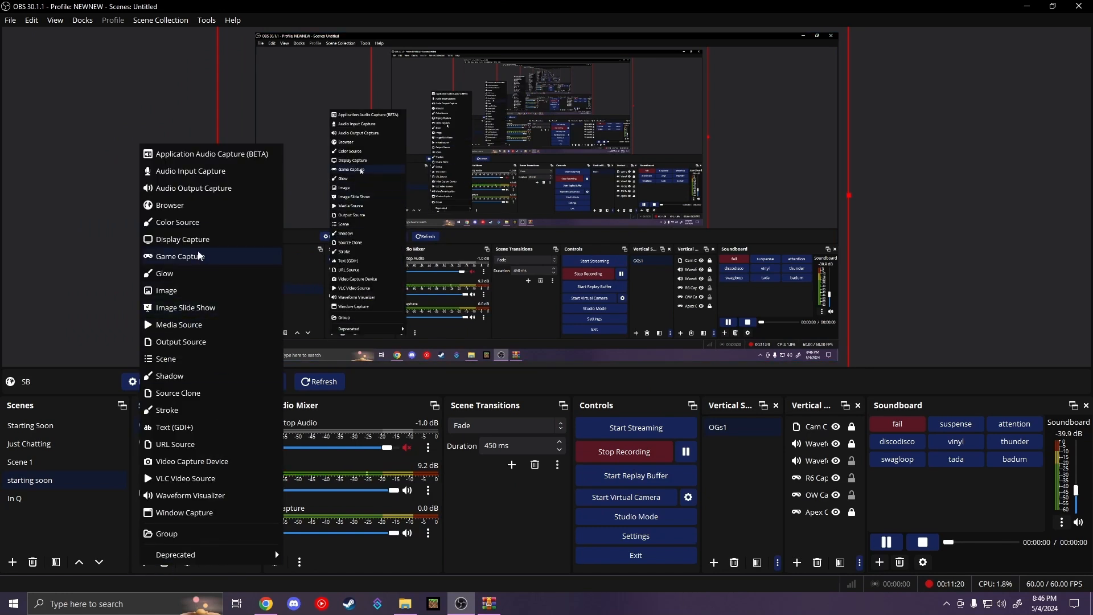
{"action": "left_click", "coordinate": [188, 205]}
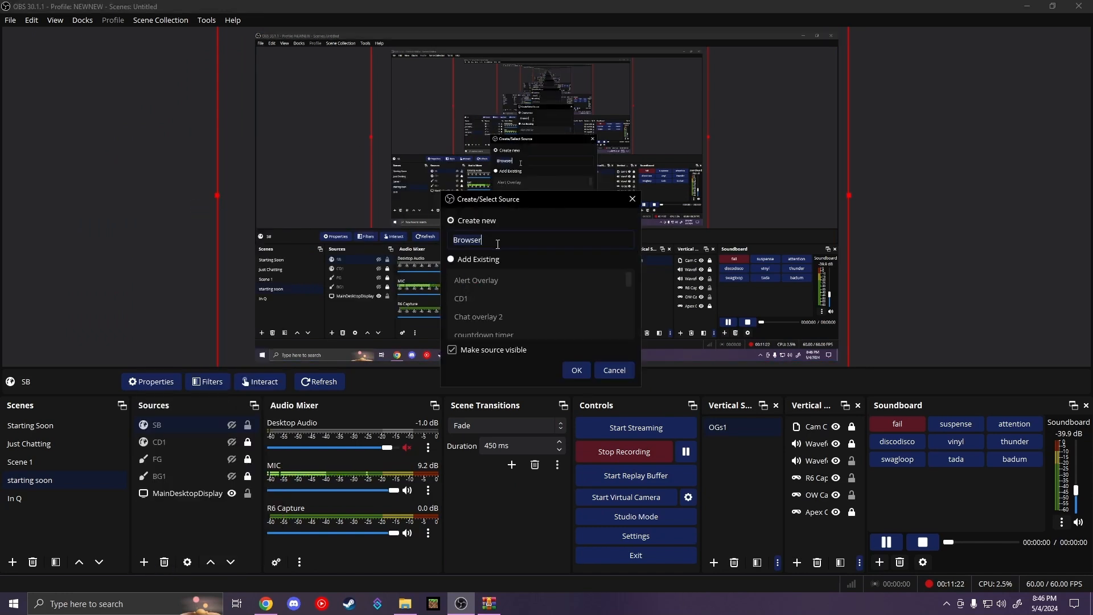
{"action": "type", "text": "latest"}
{"action": "key", "text": "Return"}
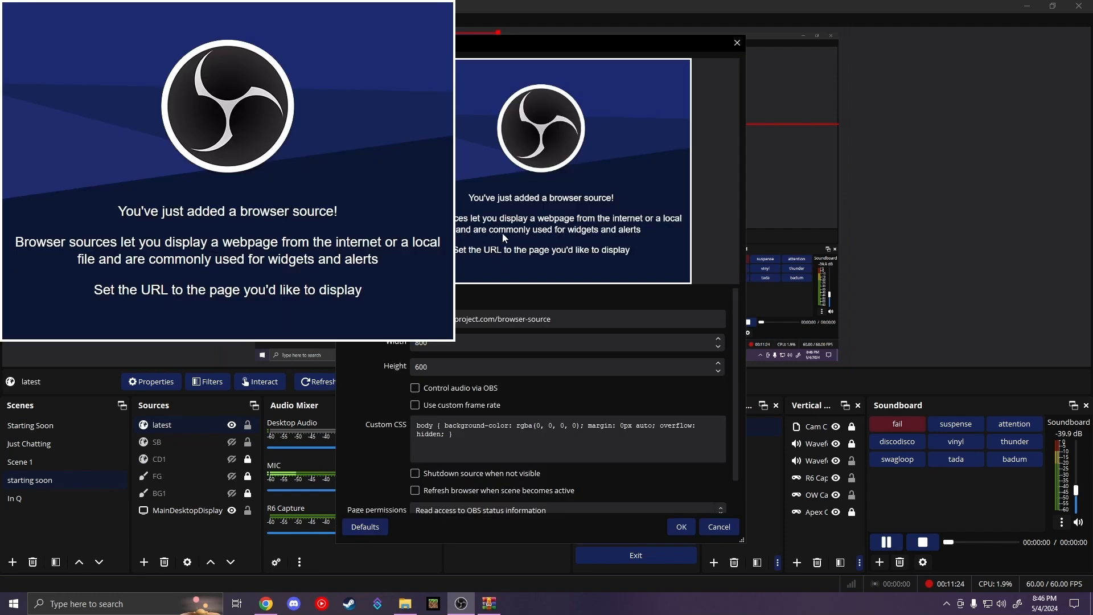
- Paste the overlay URL into the latest source, set its width to 1920, and place the Latest Sub box in the canvas's lower-left corner
{"action": "left_click_drag", "start_coordinate": [576, 322], "coordinate": [398, 322]}
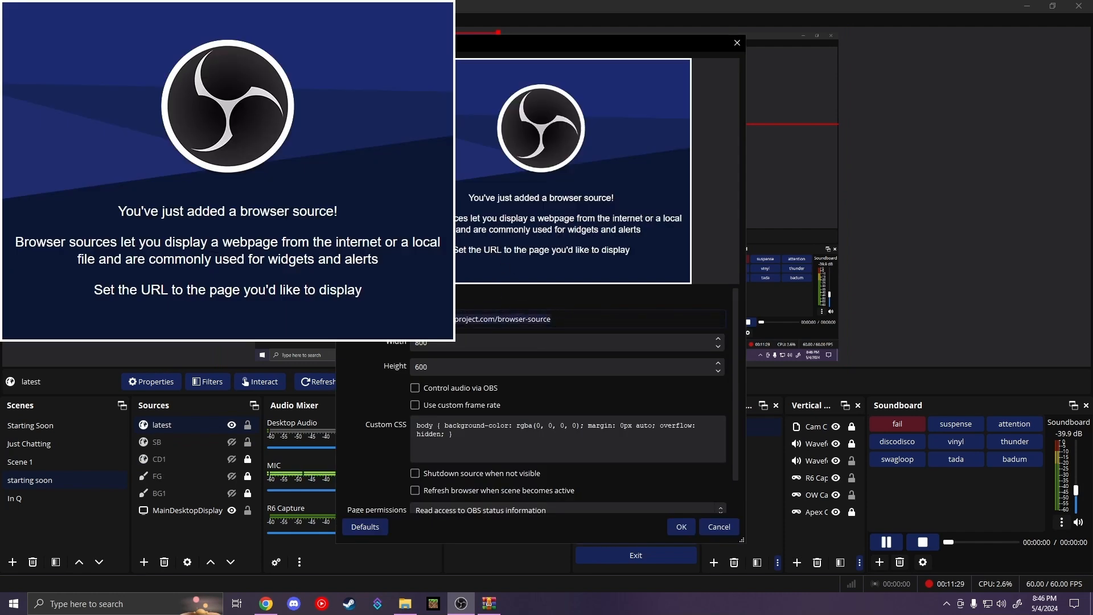
{"action": "key", "text": "ctrl+v"}
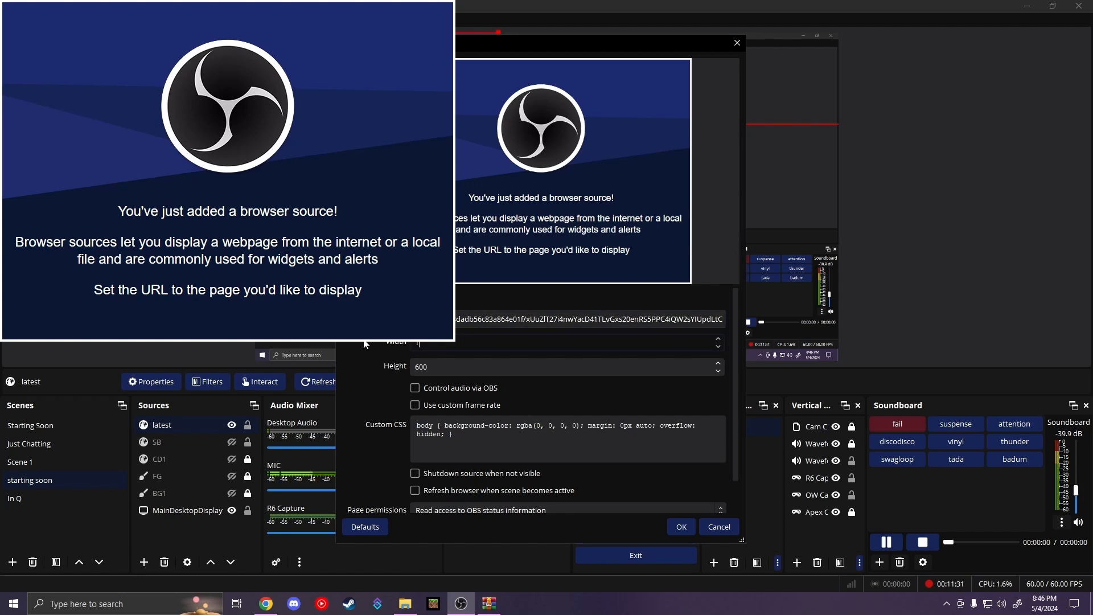
{"action": "left_click", "coordinate": [433, 367]}
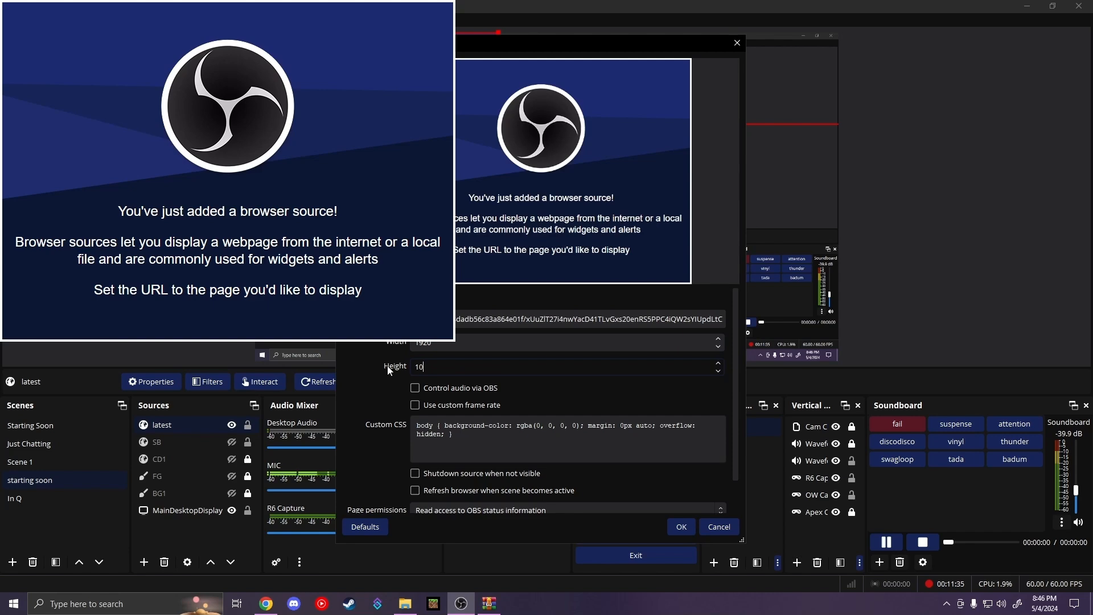
{"action": "left_click", "coordinate": [675, 526]}
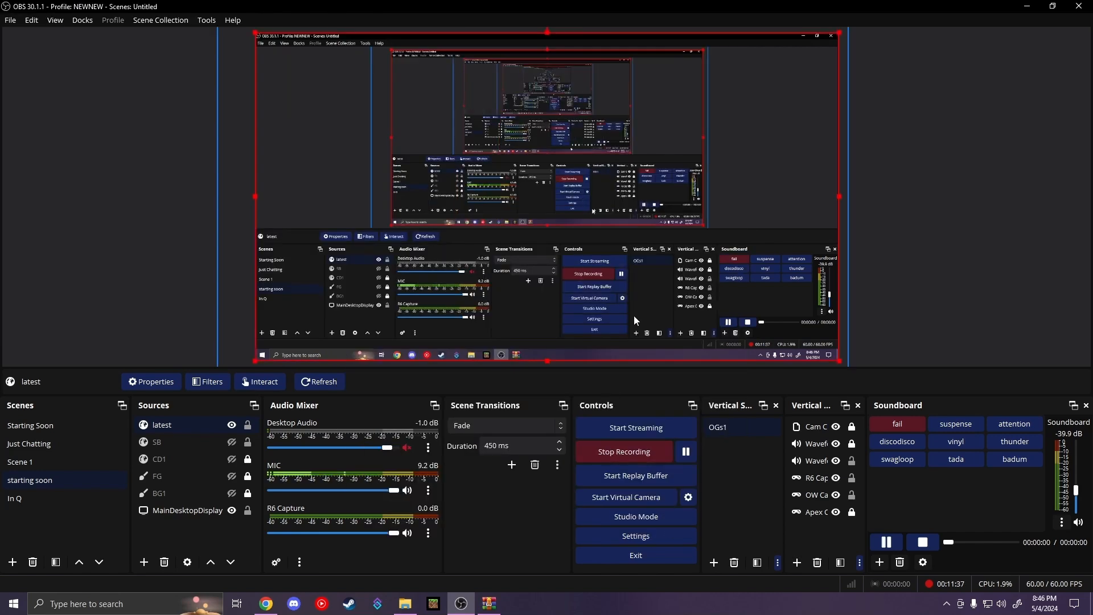
{"action": "left_click_drag", "start_coordinate": [480, 188], "coordinate": [408, 425]}
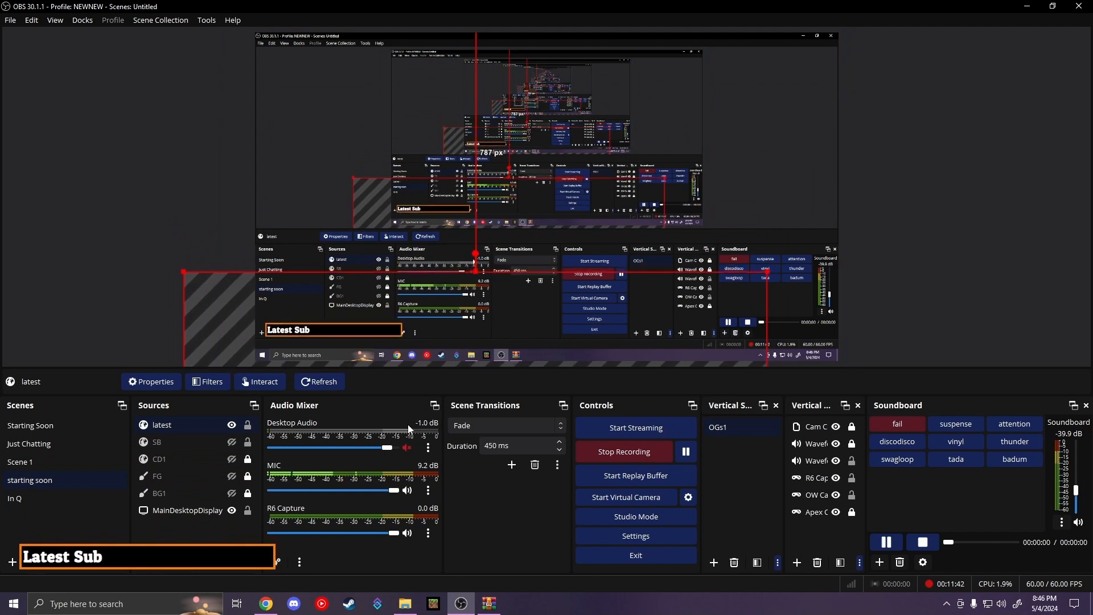
{"action": "left_click_drag", "start_coordinate": [310, 330], "coordinate": [302, 354]}
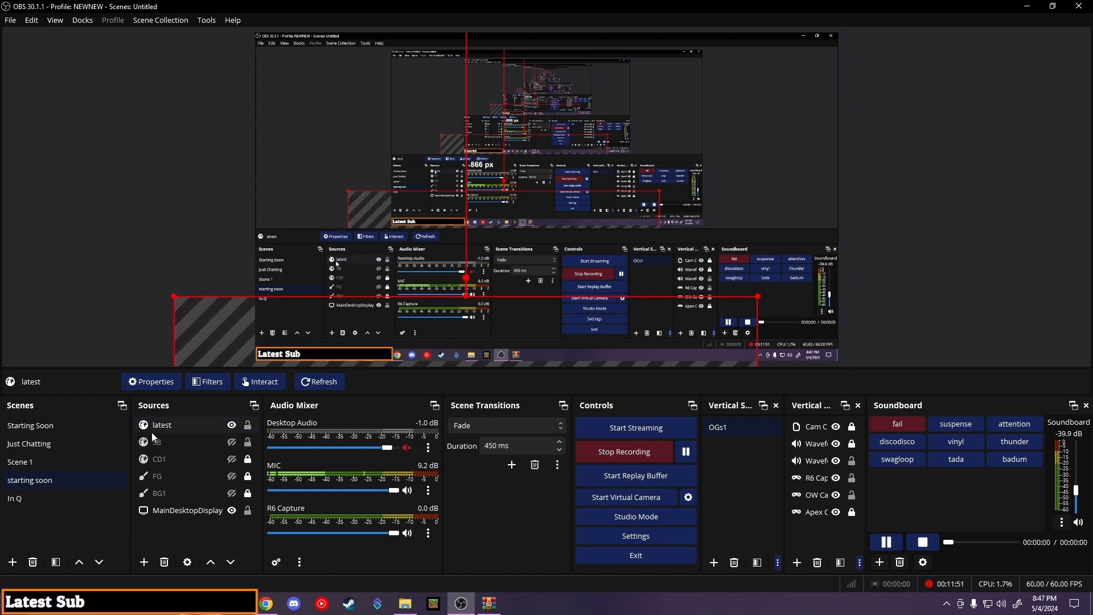
- Show the SB, CD1, FG and BG1 sources to check the full scene layout, and hide them again
{"action": "left_click", "coordinate": [231, 442]}
{"action": "left_click", "coordinate": [231, 459]}
{"action": "left_click", "coordinate": [232, 476]}
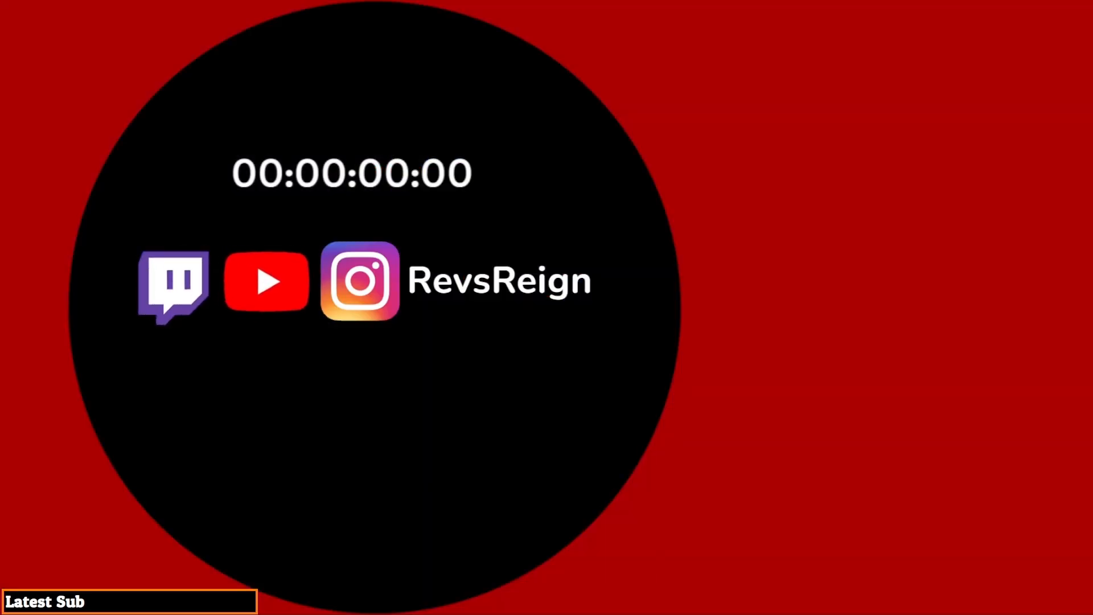
{"action": "left_click", "coordinate": [232, 493]}
{"action": "left_click", "coordinate": [232, 476]}
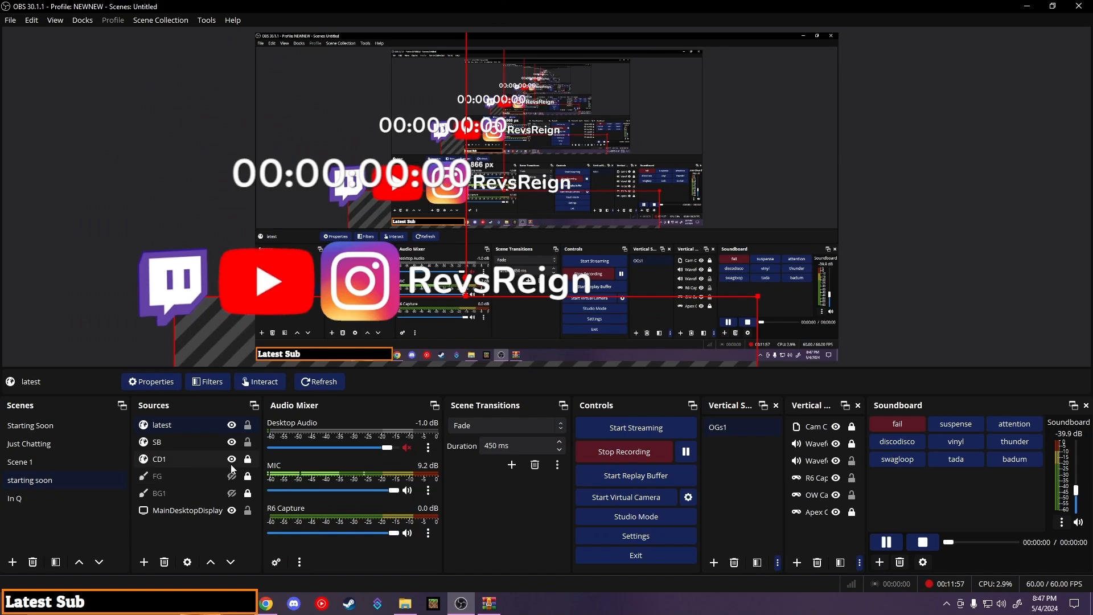
{"action": "left_click", "coordinate": [231, 459]}
{"action": "left_click", "coordinate": [231, 443]}
- Add a Text (GDI+) source under its default name and enter Starting as its text
{"action": "left_click", "coordinate": [144, 562]}
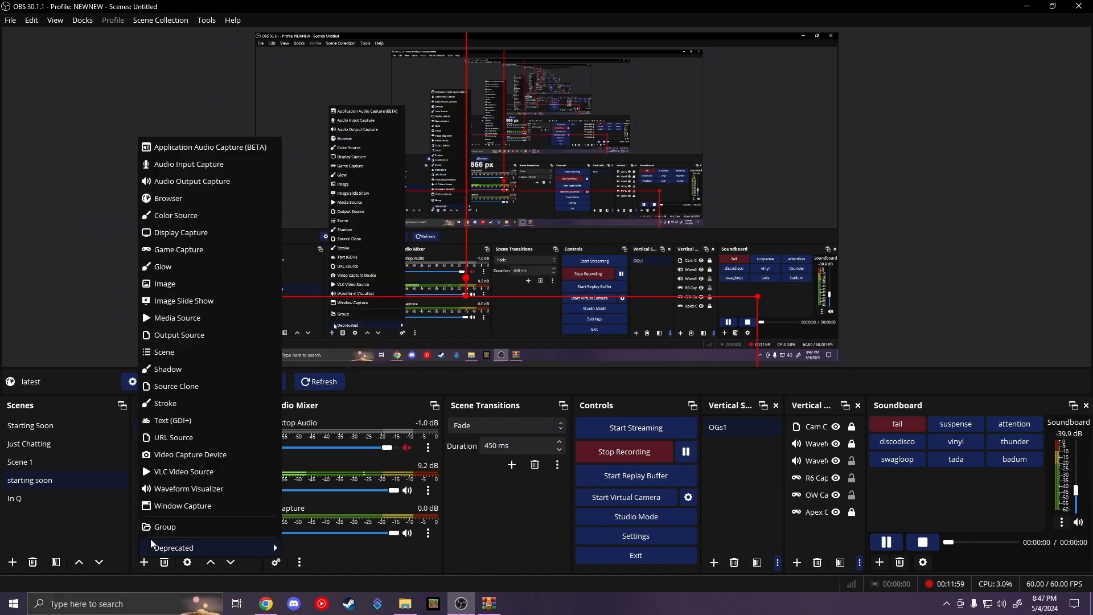
{"action": "left_click", "coordinate": [244, 420]}
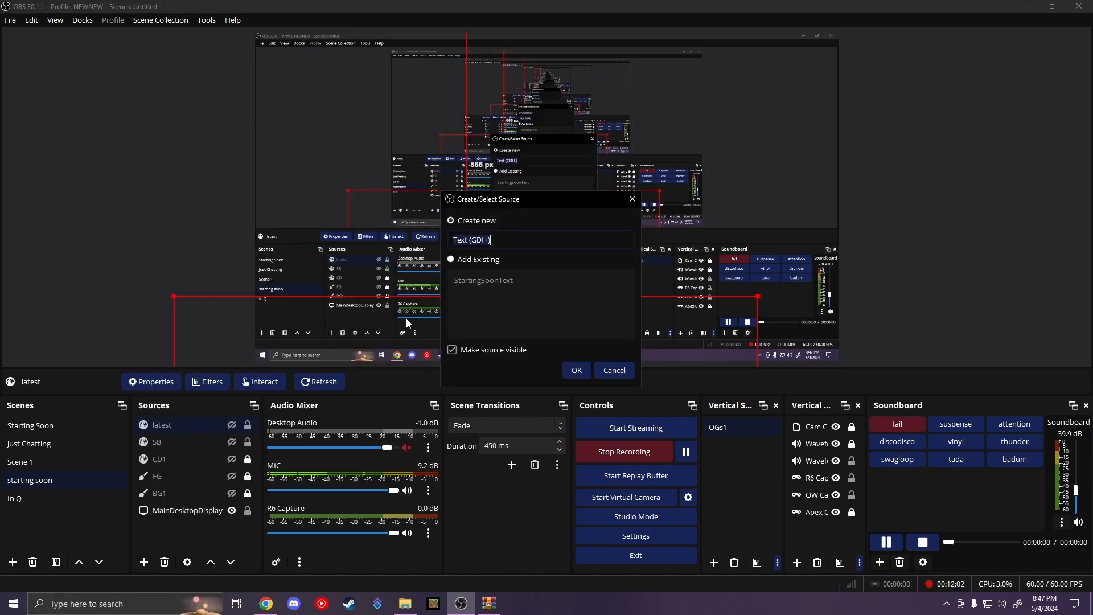
{"action": "left_click", "coordinate": [577, 371]}
{"action": "type", "text": "Starting"}
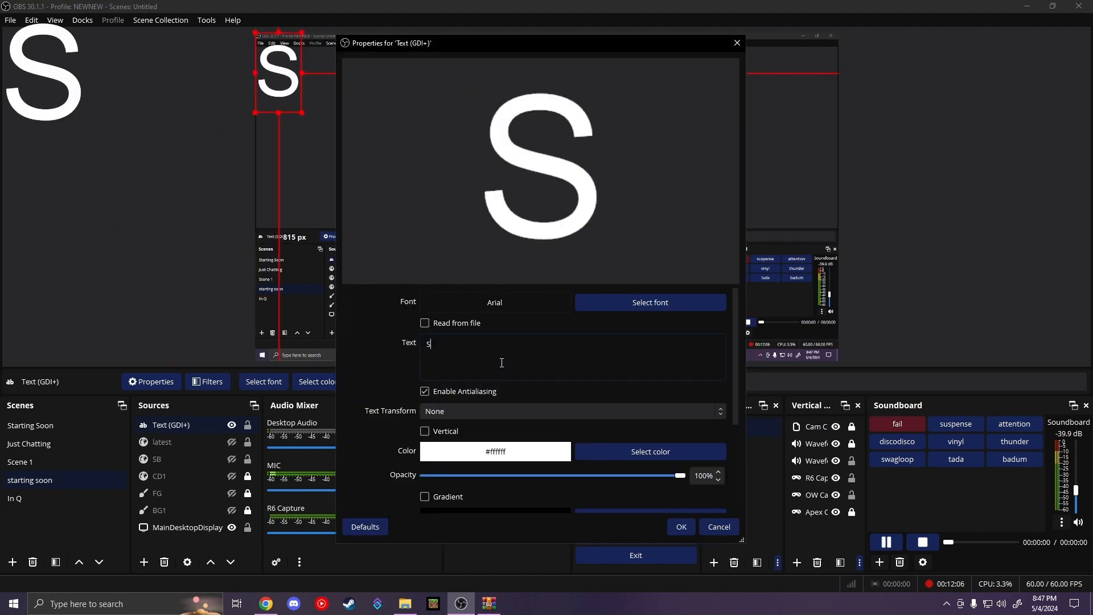
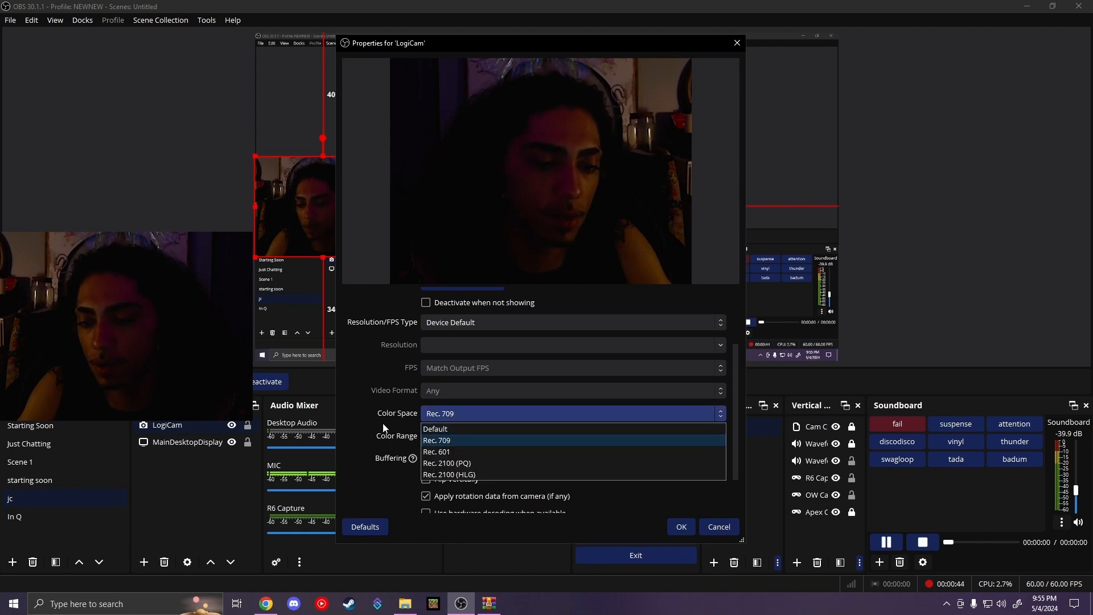
- Accept the LogiCam properties with the color space kept at Rec. 709
{"action": "left_click", "coordinate": [368, 415]}
{"action": "left_click", "coordinate": [683, 528]}
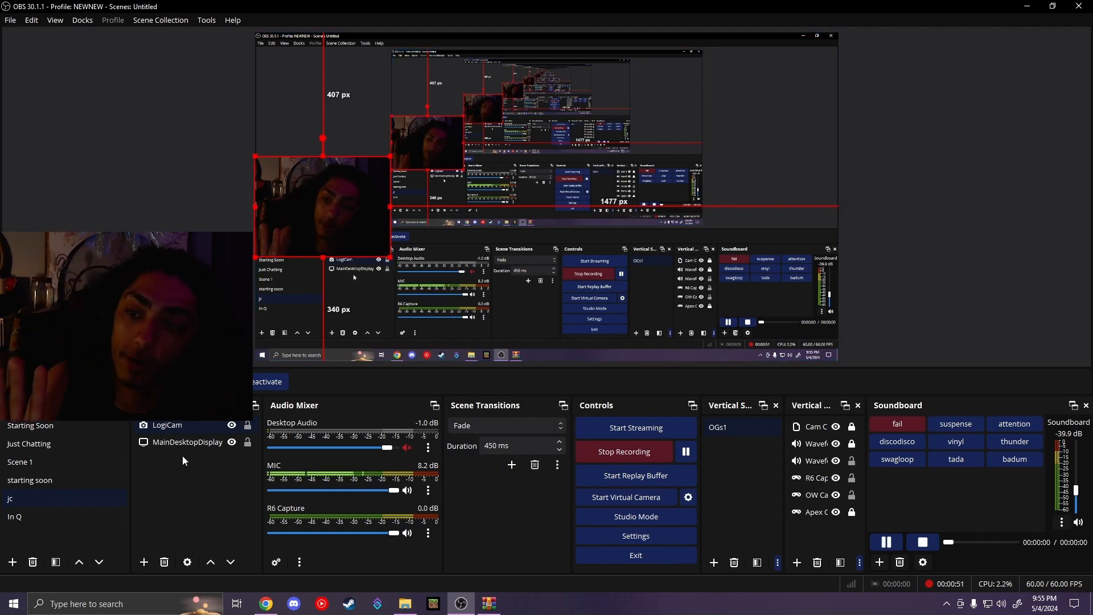
- Add the existing MIC audio input capture as a source in the jc scene
{"action": "left_click", "coordinate": [141, 564]}
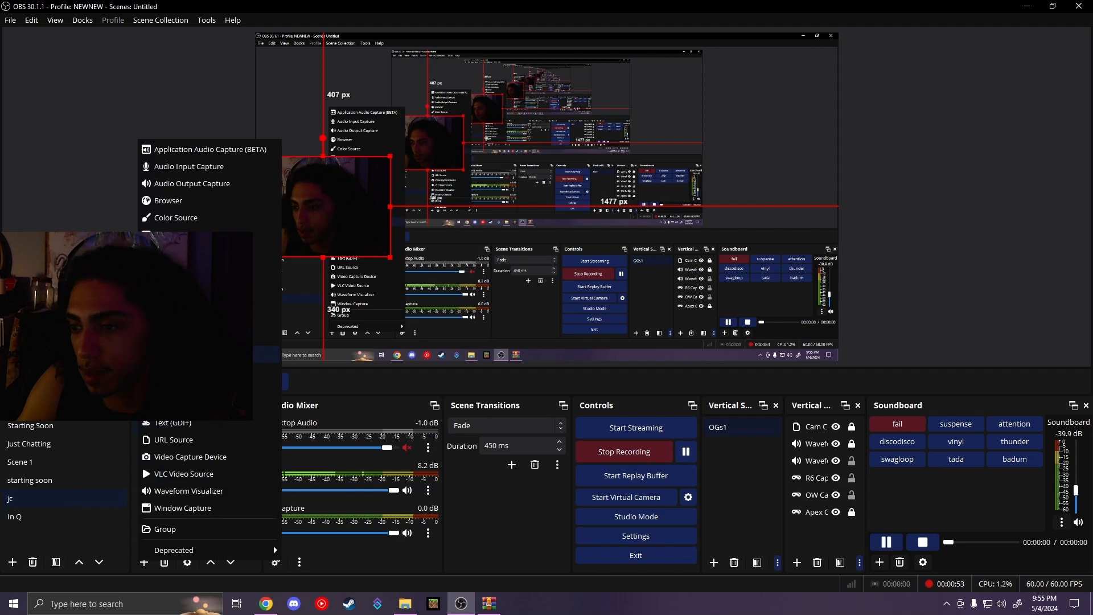
{"action": "left_click", "coordinate": [212, 166]}
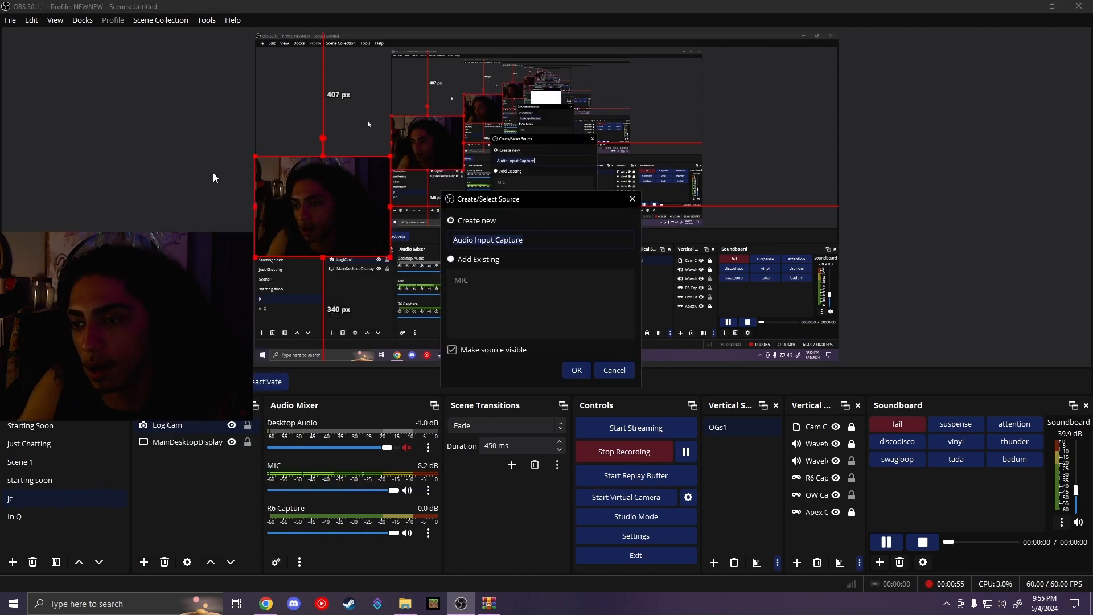
{"action": "left_click", "coordinate": [469, 261]}
{"action": "left_click", "coordinate": [478, 280]}
{"action": "left_click", "coordinate": [574, 370]}
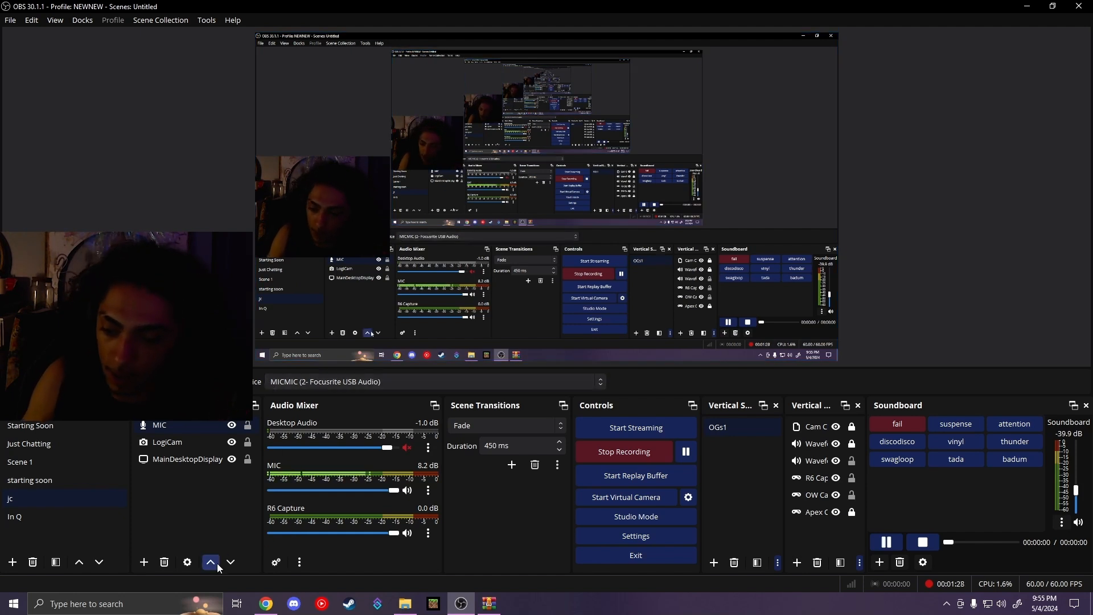
- Switch to the Restream dashboard in Chrome and copy the all-platform Embed chat URL from the chat settings
{"action": "left_click", "coordinate": [266, 604]}
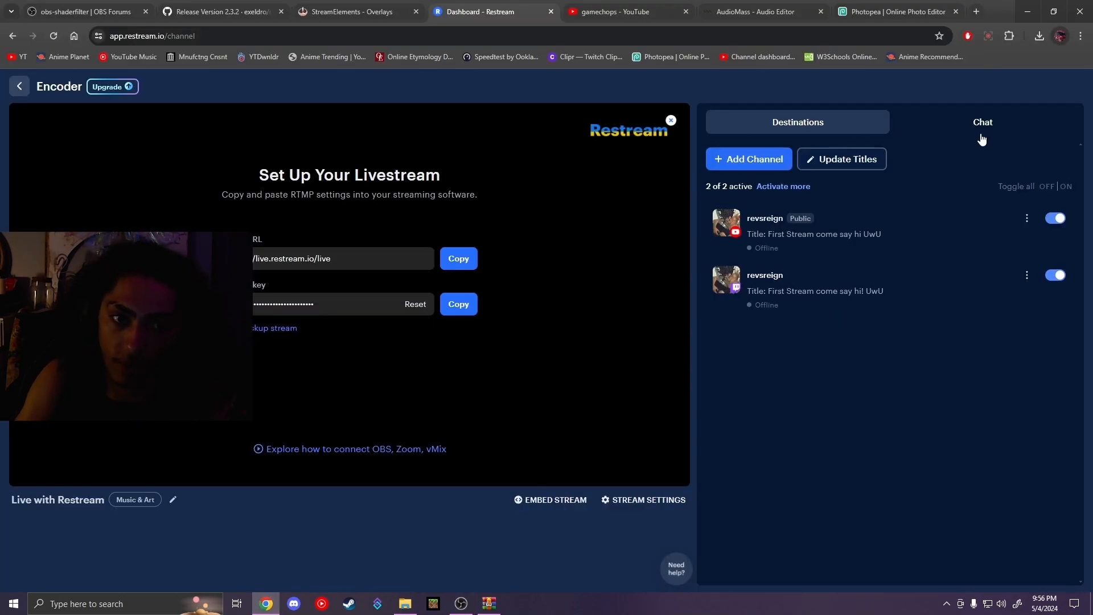
{"action": "left_click", "coordinate": [986, 129]}
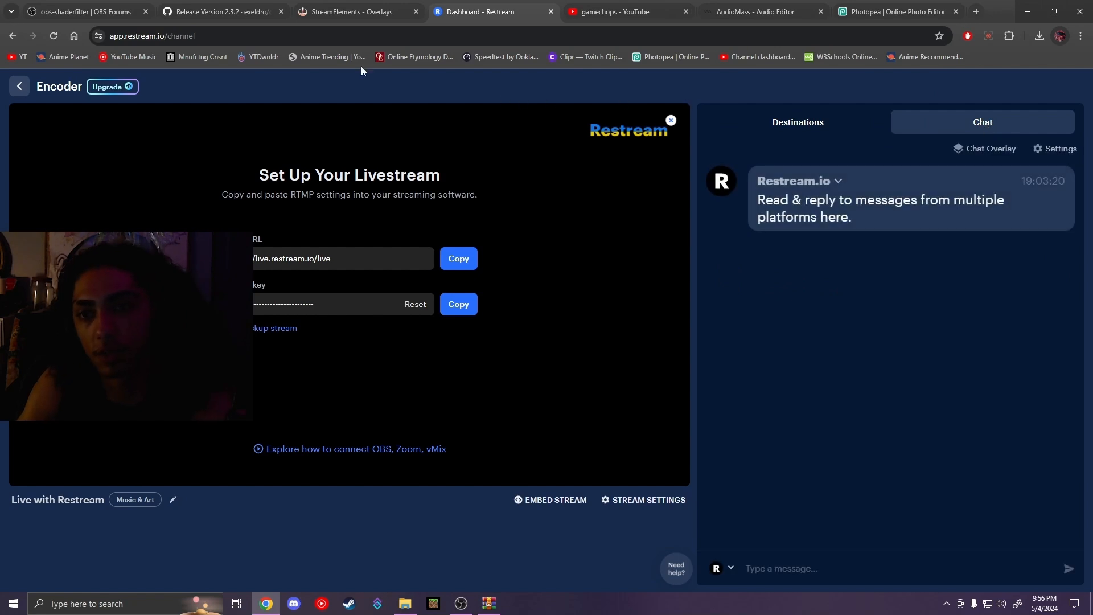
{"action": "left_click", "coordinate": [1057, 148]}
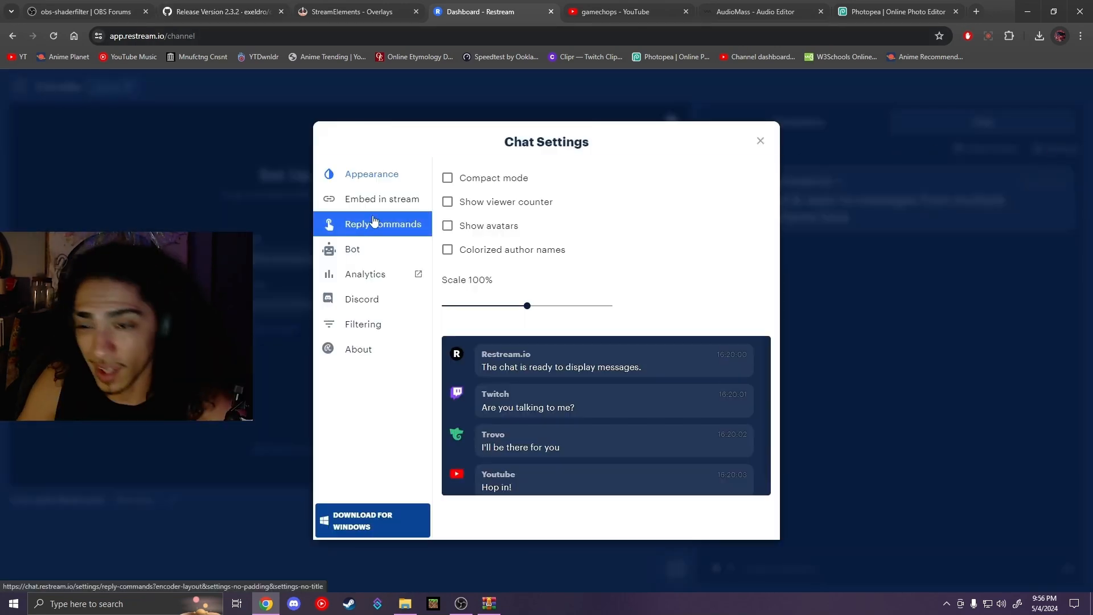
{"action": "left_click", "coordinate": [397, 210]}
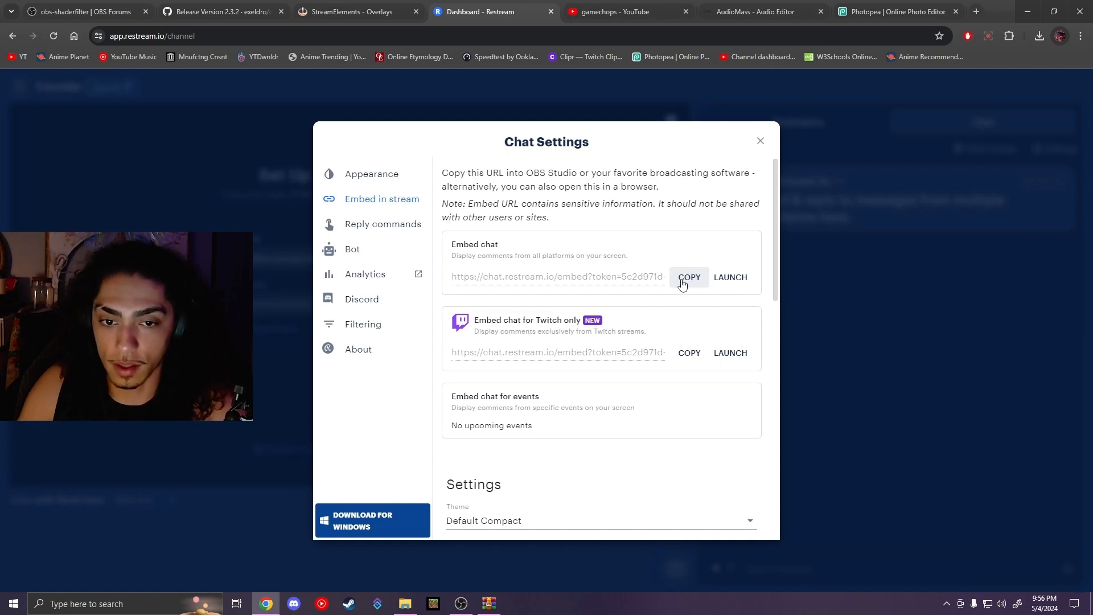
{"action": "left_click", "coordinate": [690, 277]}
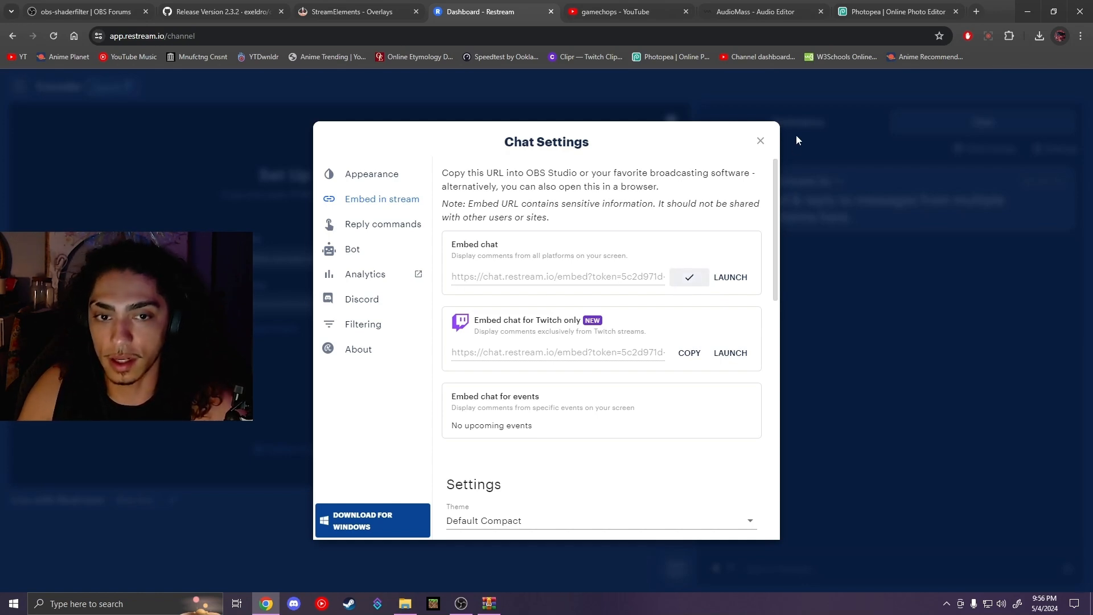
{"action": "left_click", "coordinate": [760, 140]}
- Switch to OBS and create a new Browser source named chatt in the jc scene
{"action": "left_click", "coordinate": [461, 604]}
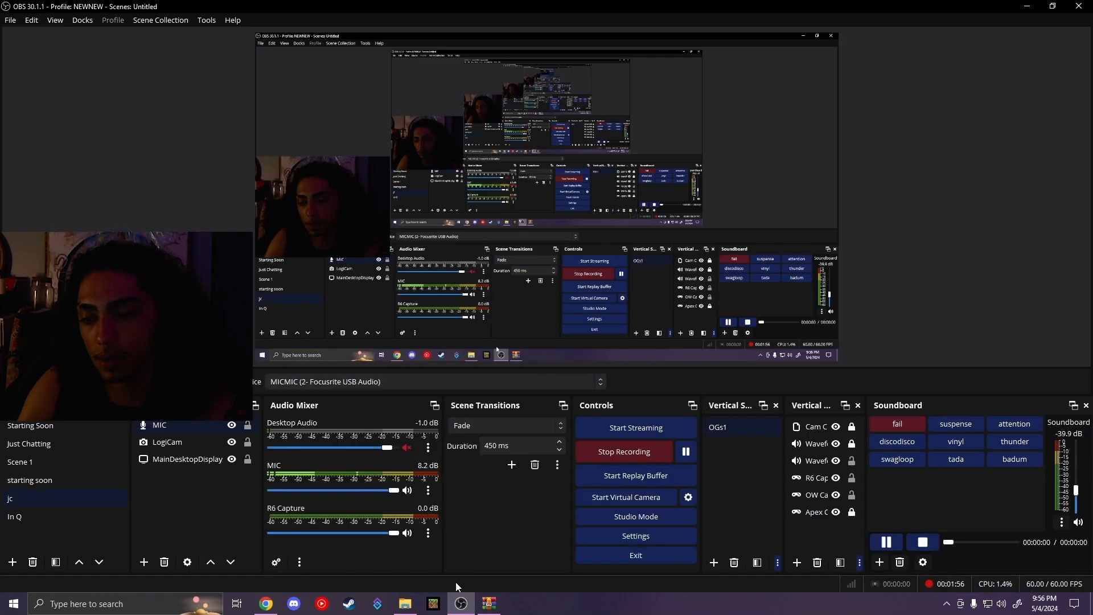
{"action": "left_click", "coordinate": [143, 562]}
{"action": "left_click", "coordinate": [182, 199]}
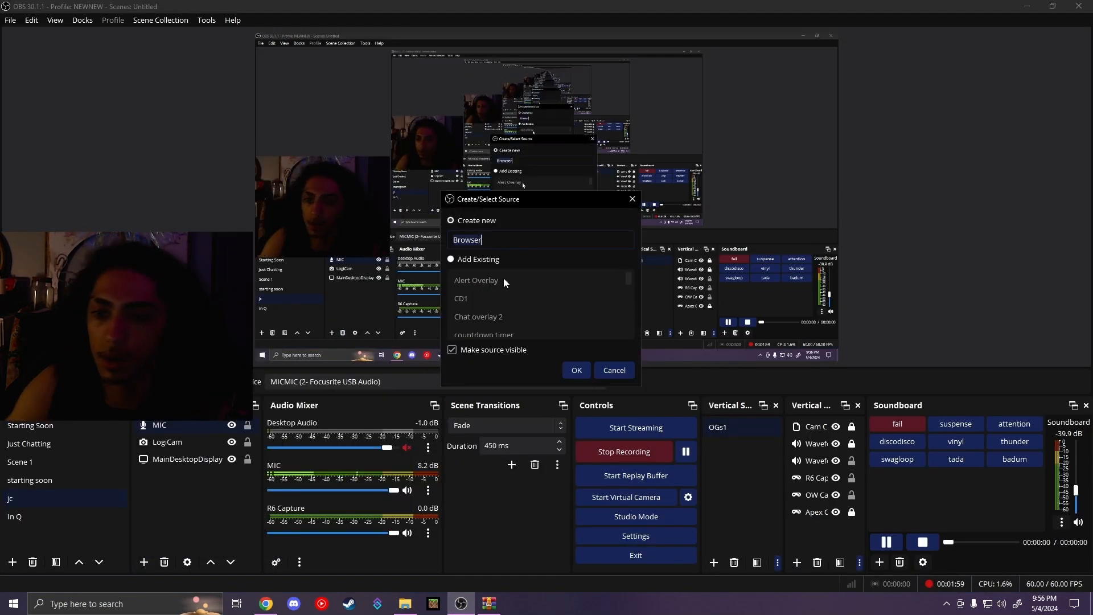
{"action": "type", "text": "chatt"}
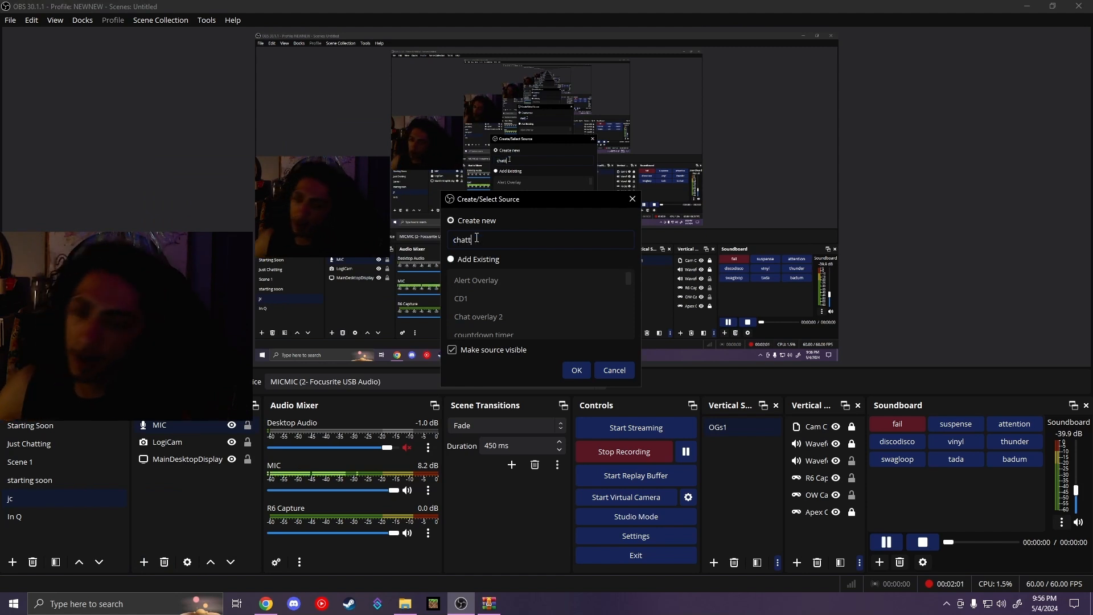
{"action": "key", "text": "Return"}
- Paste the copied Restream chat embed URL with its access token into the chatt source and accept a size of 1920 by 1080
{"action": "left_click", "coordinate": [568, 319]}
{"action": "key", "text": "ctrl+a"}
{"action": "key", "text": "ctrl+v"}
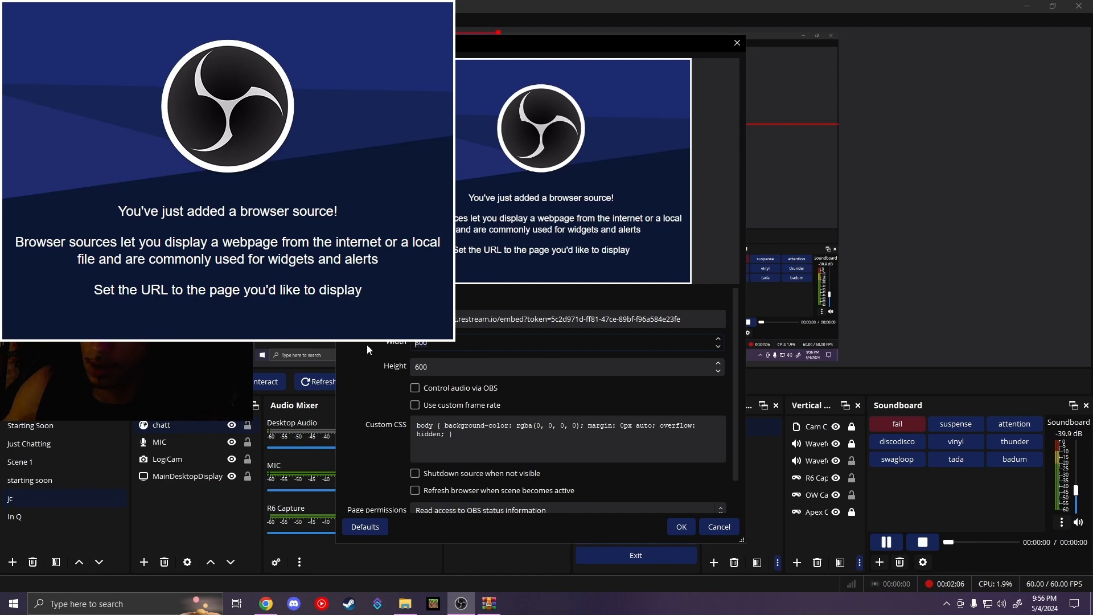
{"action": "type", "text": "1920"}
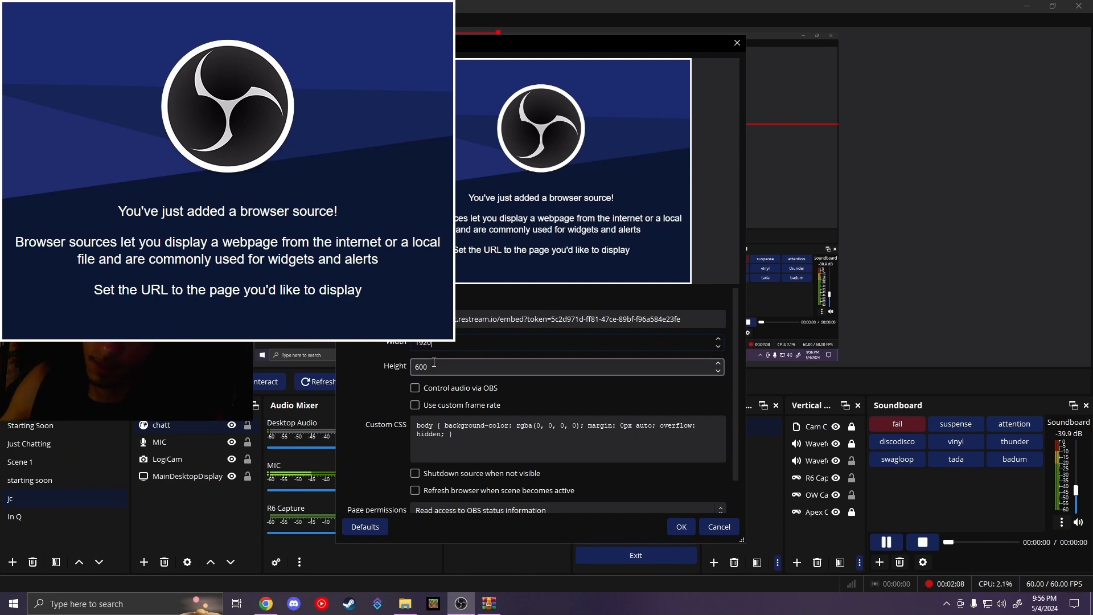
{"action": "double_click", "coordinate": [432, 364]}
{"action": "type", "text": "1080"}
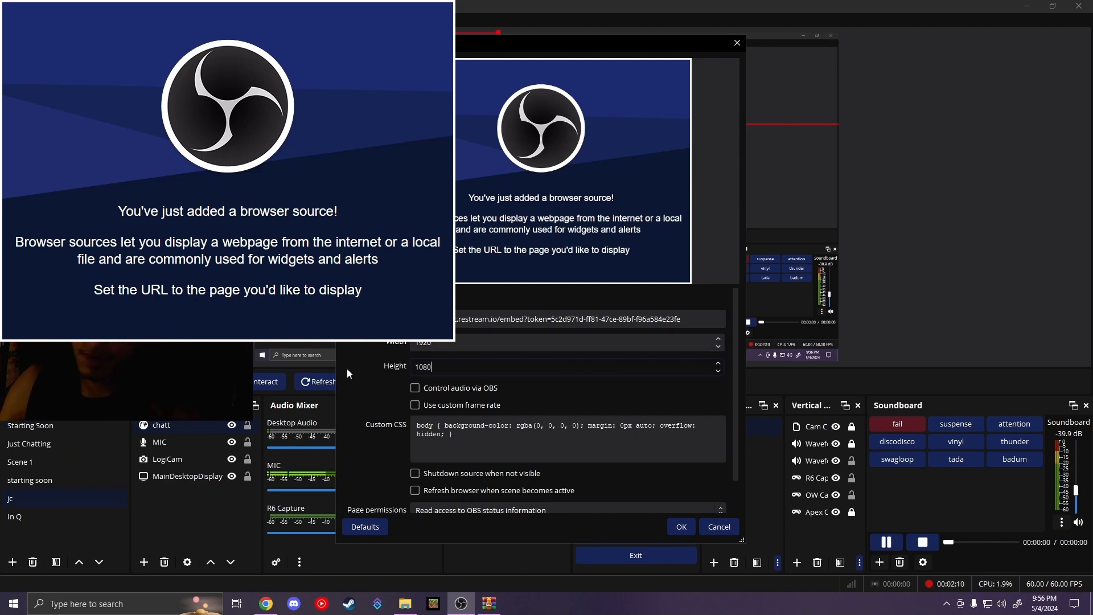
{"action": "key", "text": "Return"}
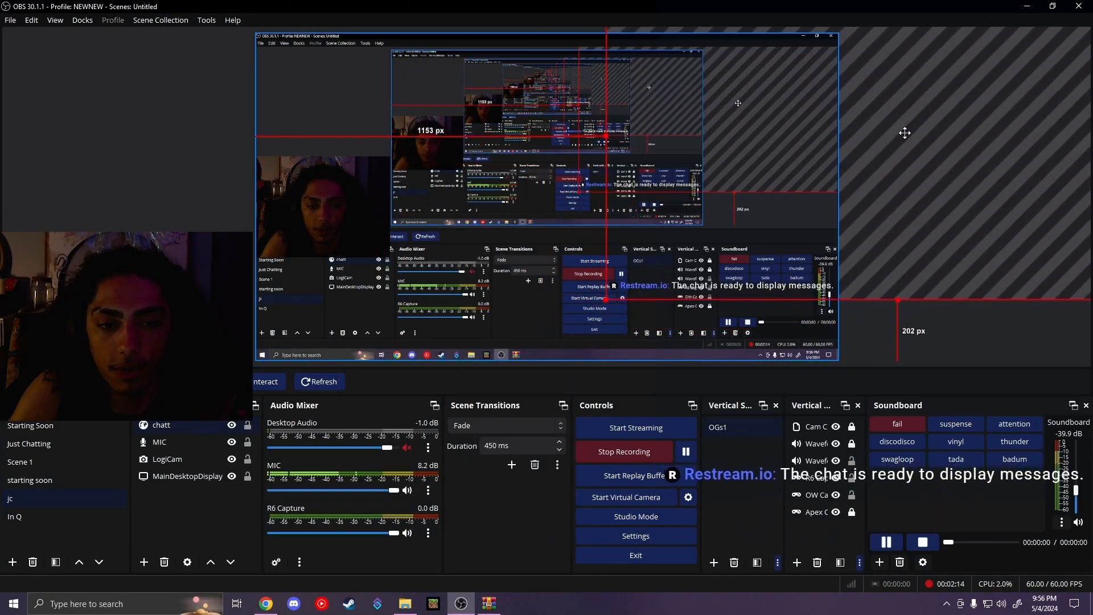
- Lock the chatt, MIC and MainDesktopDisplay sources, and move the LogiCam picture up to about 295 px below the canvas's upper edge
{"action": "left_click", "coordinate": [250, 478]}
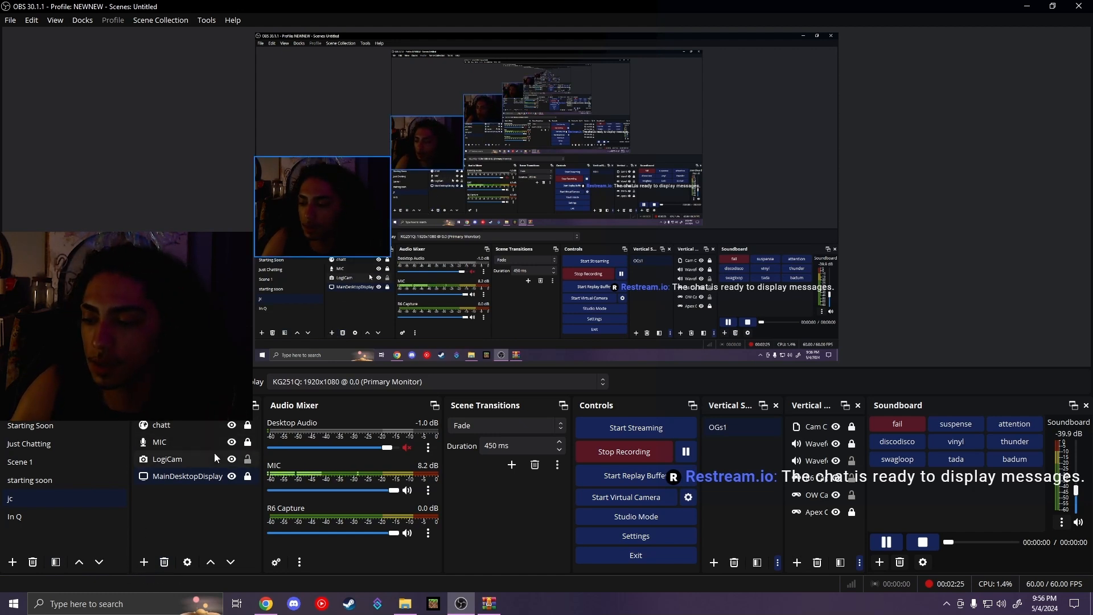
{"action": "left_click_drag", "start_coordinate": [316, 215], "coordinate": [315, 181]}
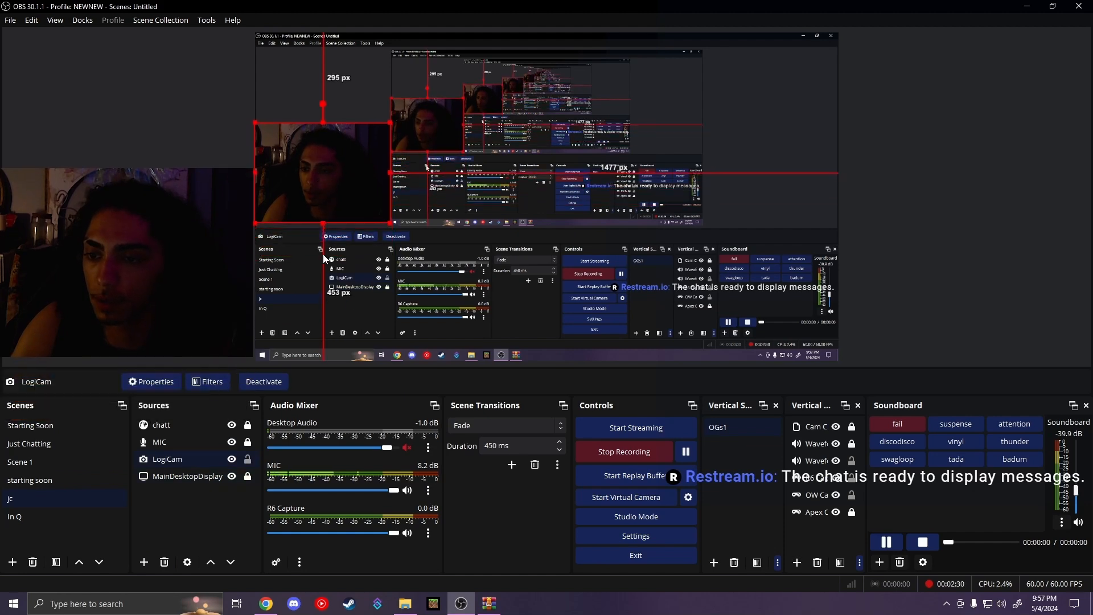
- Switch to the StreamElements overlays page in Chrome and start a new overlay at 1080p resolution
{"action": "left_click", "coordinate": [266, 604]}
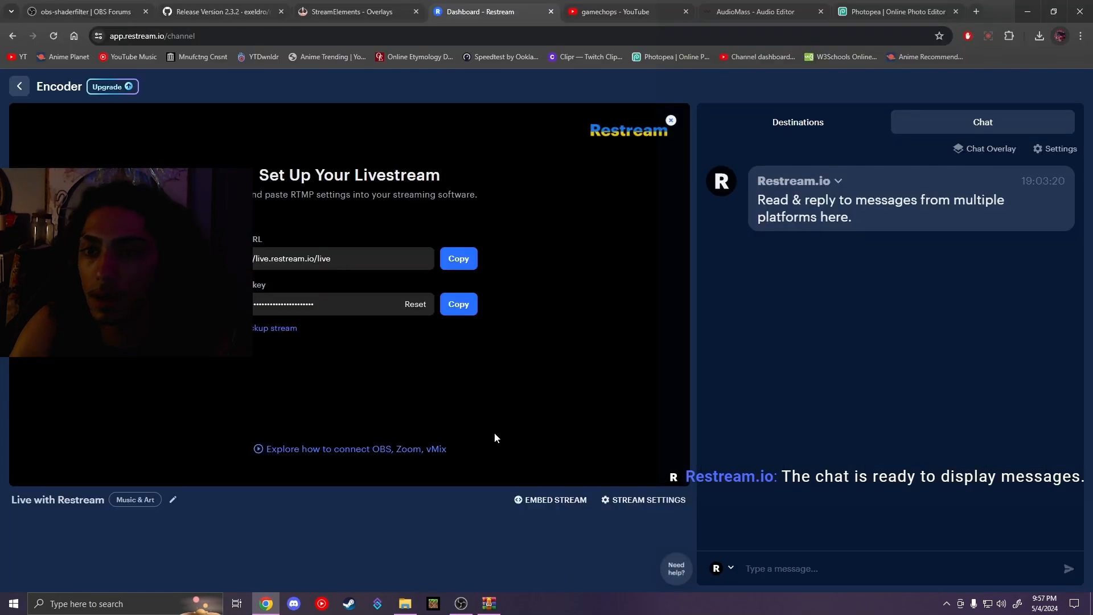
{"action": "left_click", "coordinate": [325, 14]}
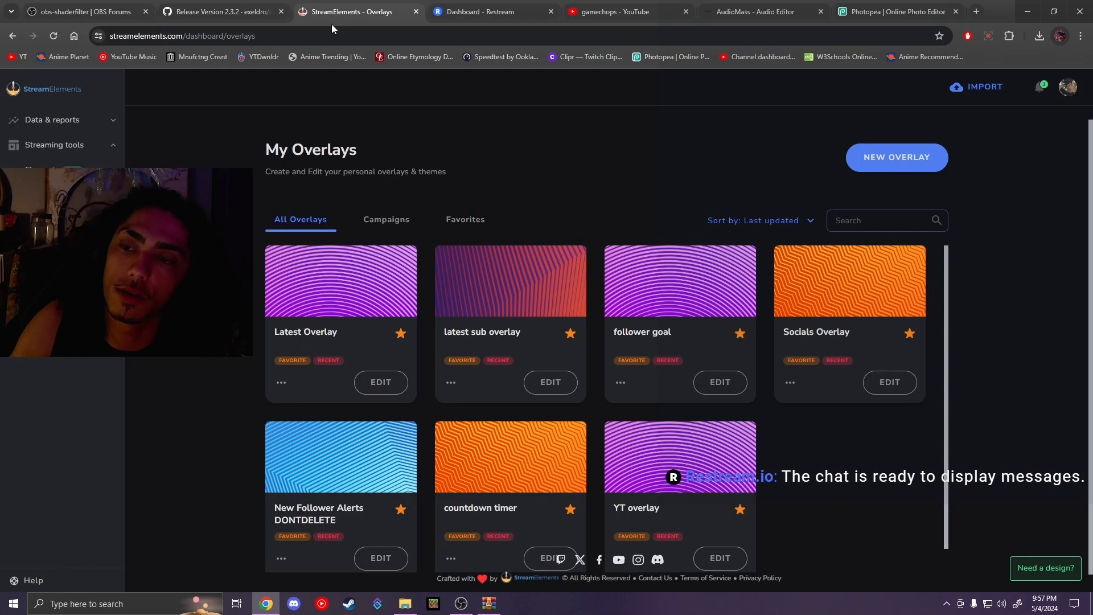
{"action": "left_click", "coordinate": [921, 151]}
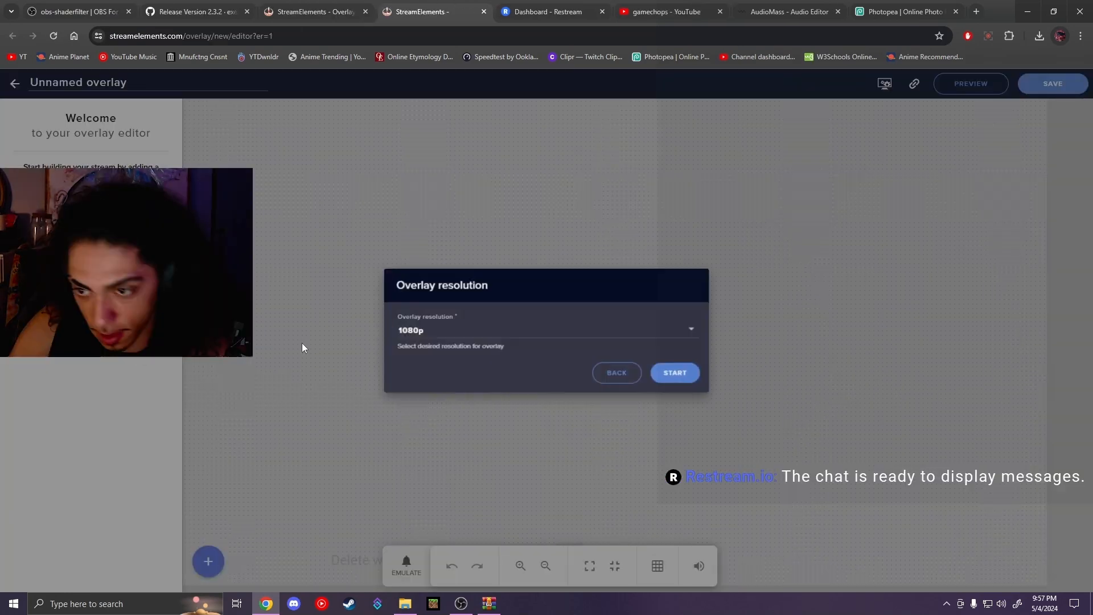
{"action": "left_click", "coordinate": [682, 374]}
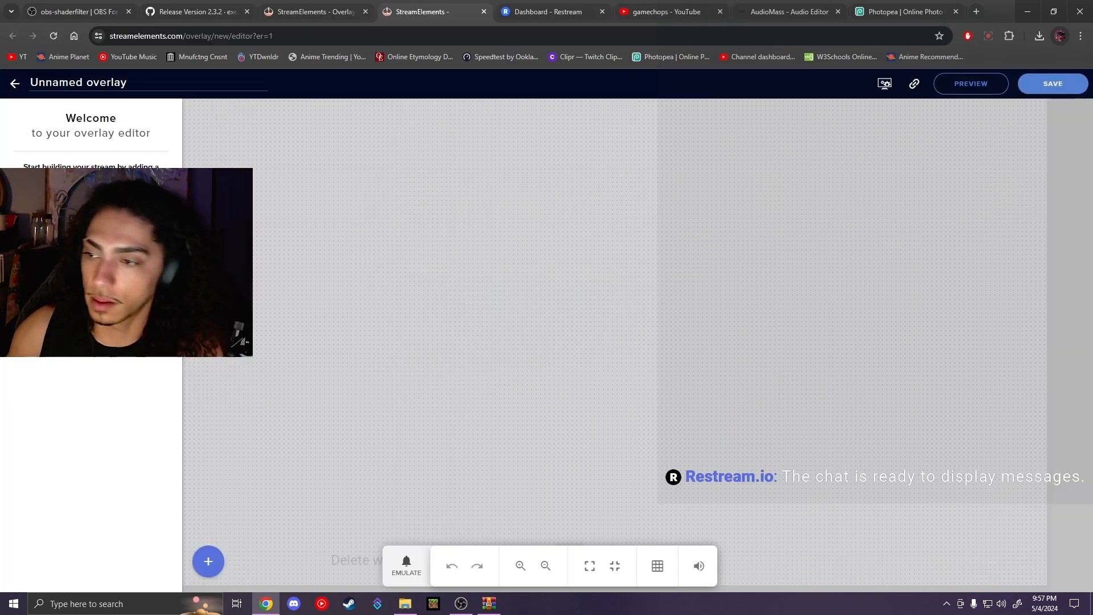
- Add an AlertBox widget of about 733 by 618 px to the overlay and move it toward the middle of the canvas
{"action": "left_click", "coordinate": [206, 563]}
{"action": "mouse_move", "coordinate": [283, 332]}
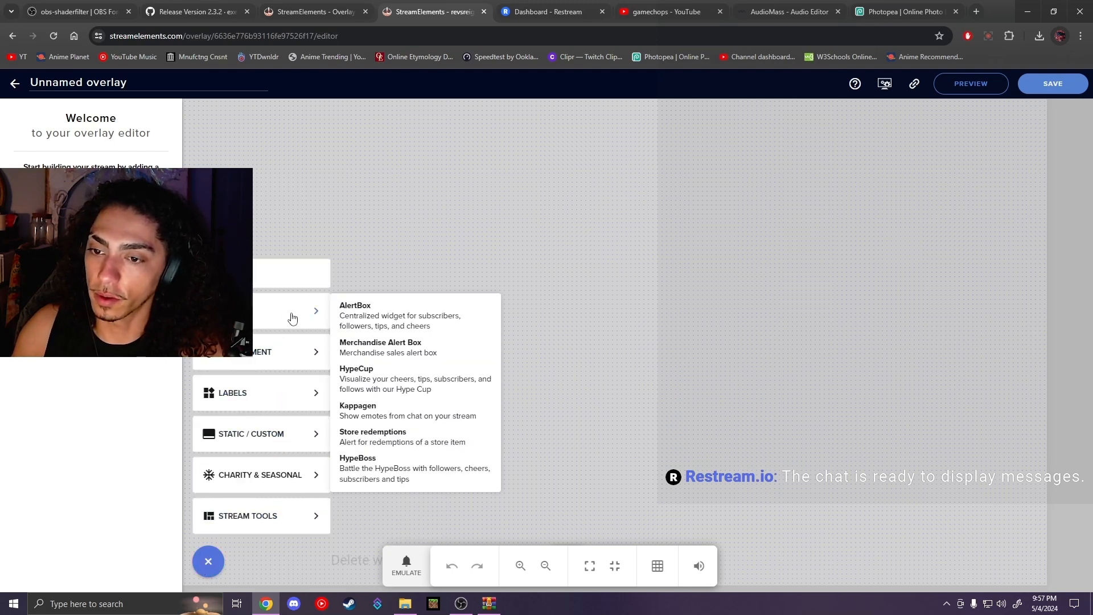
{"action": "left_click", "coordinate": [378, 318]}
{"action": "left_click_drag", "start_coordinate": [329, 174], "coordinate": [463, 229]}
- Set the follower alert's image to the uploaded giphy (1).gif
{"action": "left_click", "coordinate": [162, 164]}
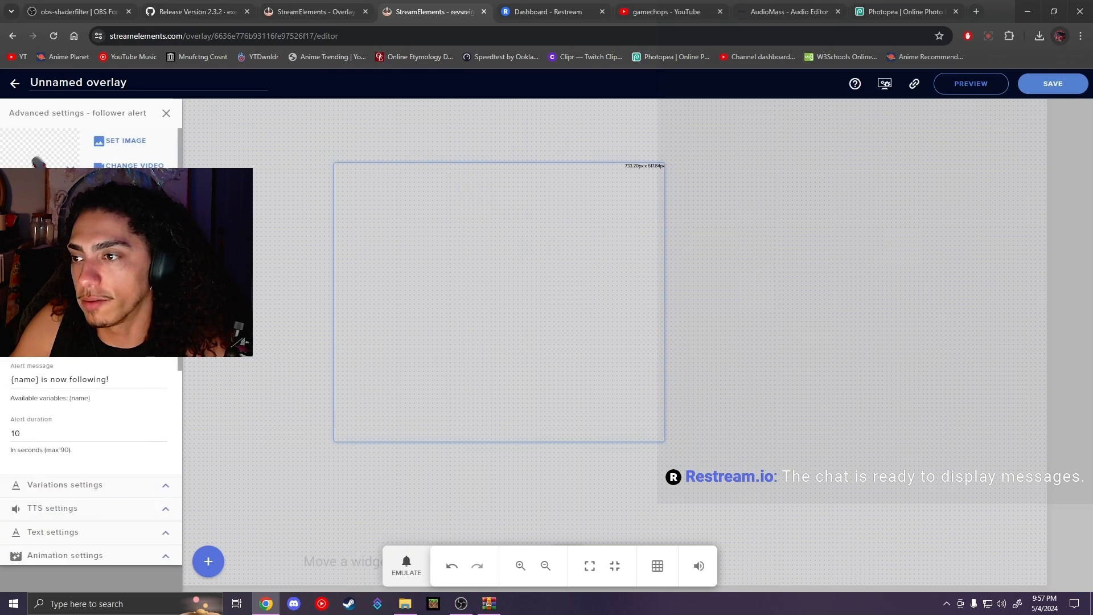
{"action": "left_click", "coordinate": [167, 114]}
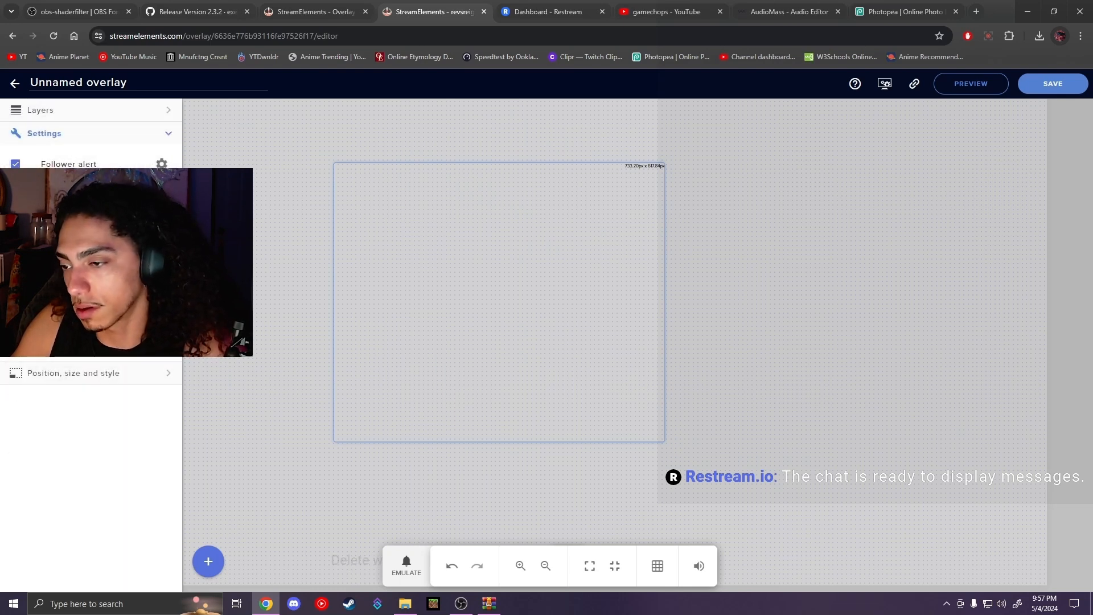
{"action": "left_click", "coordinate": [161, 165]}
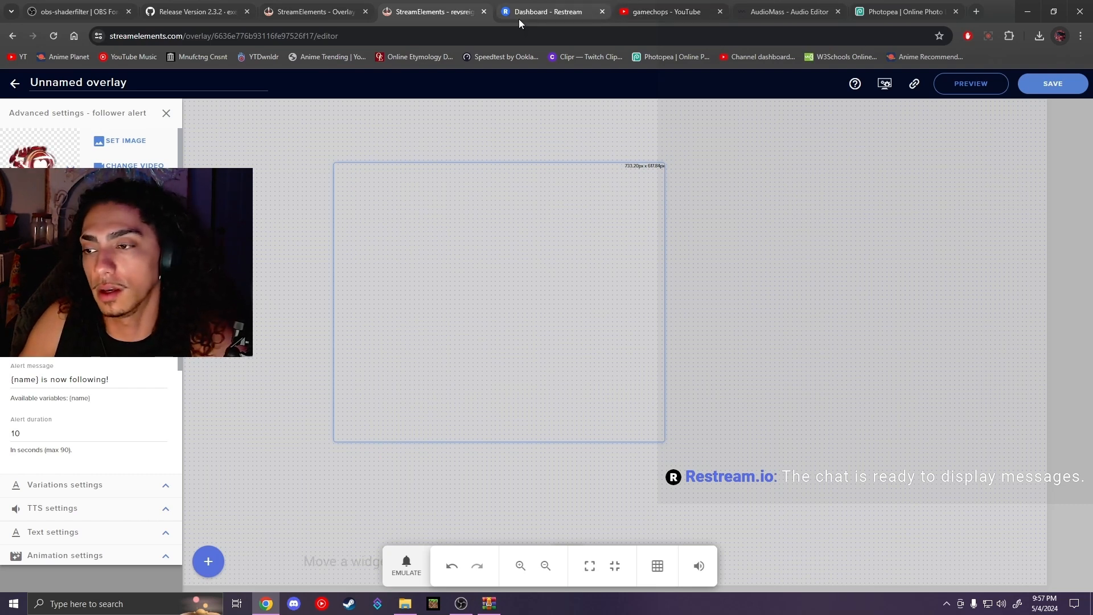
{"action": "mouse_move", "coordinate": [519, 18]}
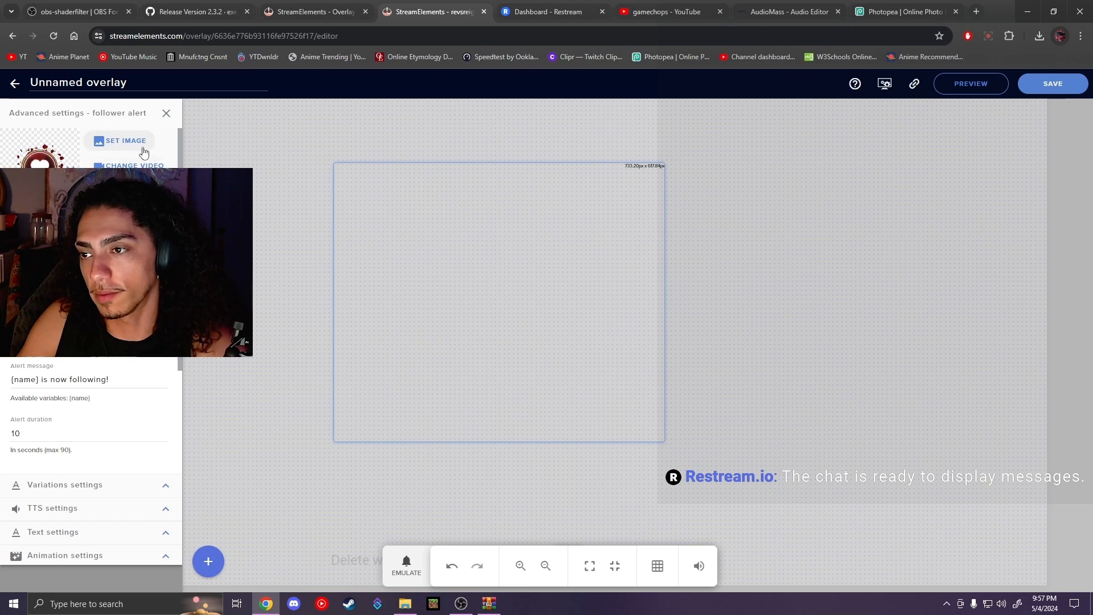
{"action": "left_click", "coordinate": [127, 141]}
{"action": "scroll", "coordinate": [476, 317], "scroll_direction": "down", "scroll_amount": 3}
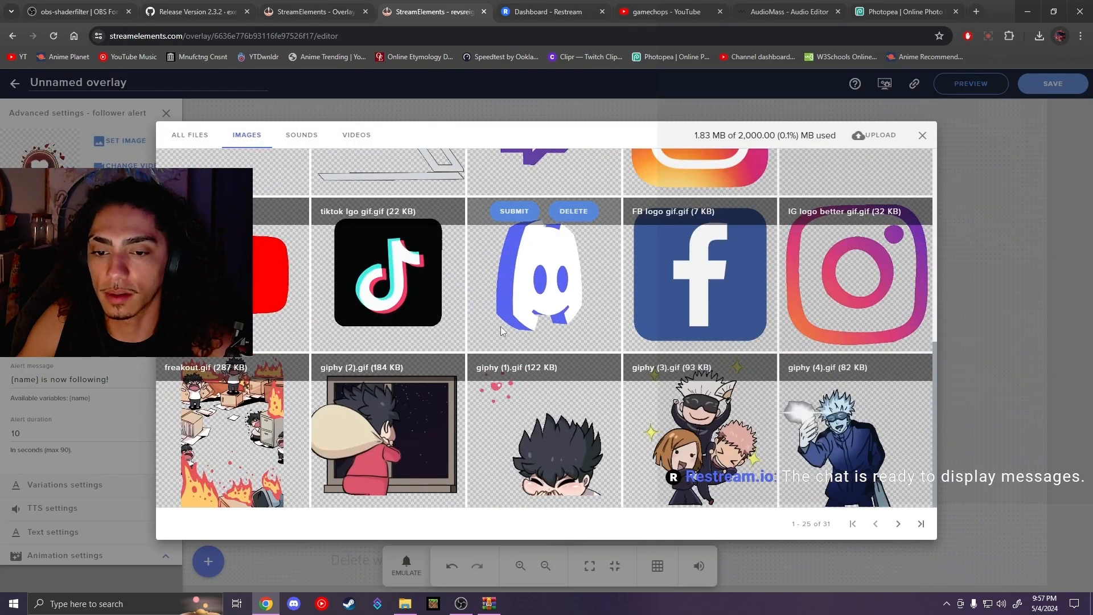
{"action": "left_click", "coordinate": [513, 366]}
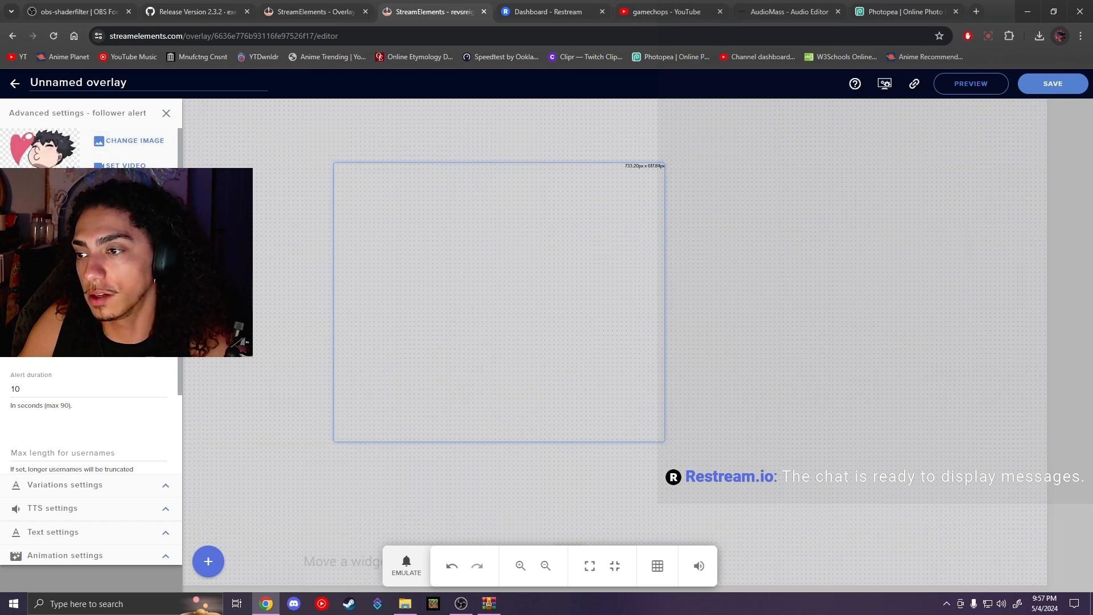
- Assign the first sound in the uploaded sounds library to the follower alert and set its alert duration to 7 seconds
{"action": "left_click", "coordinate": [135, 190]}
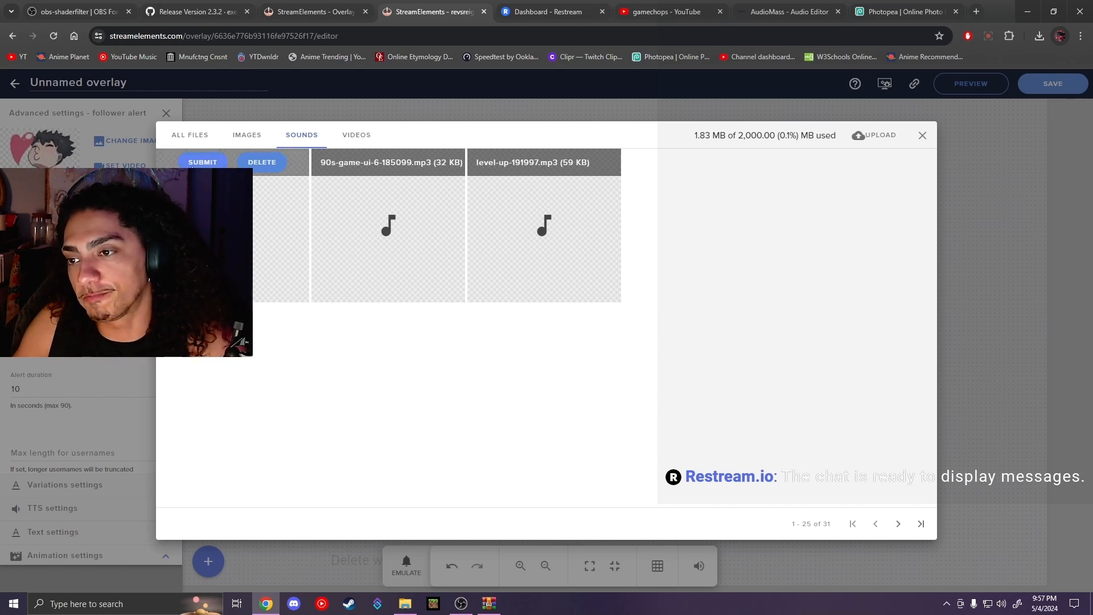
{"action": "left_click", "coordinate": [198, 163]}
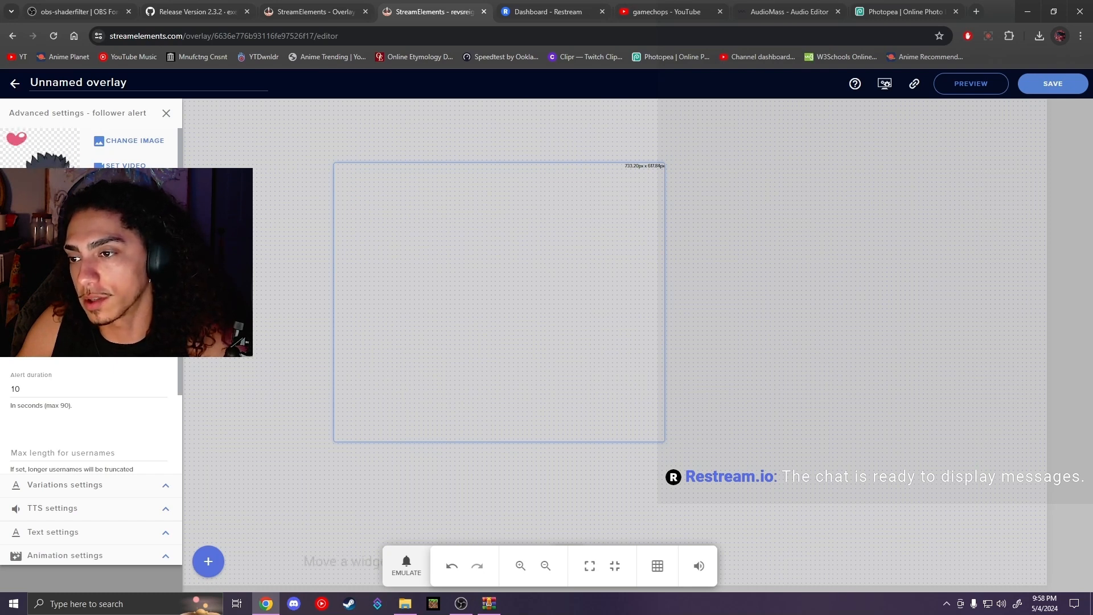
{"action": "left_click", "coordinate": [406, 566]}
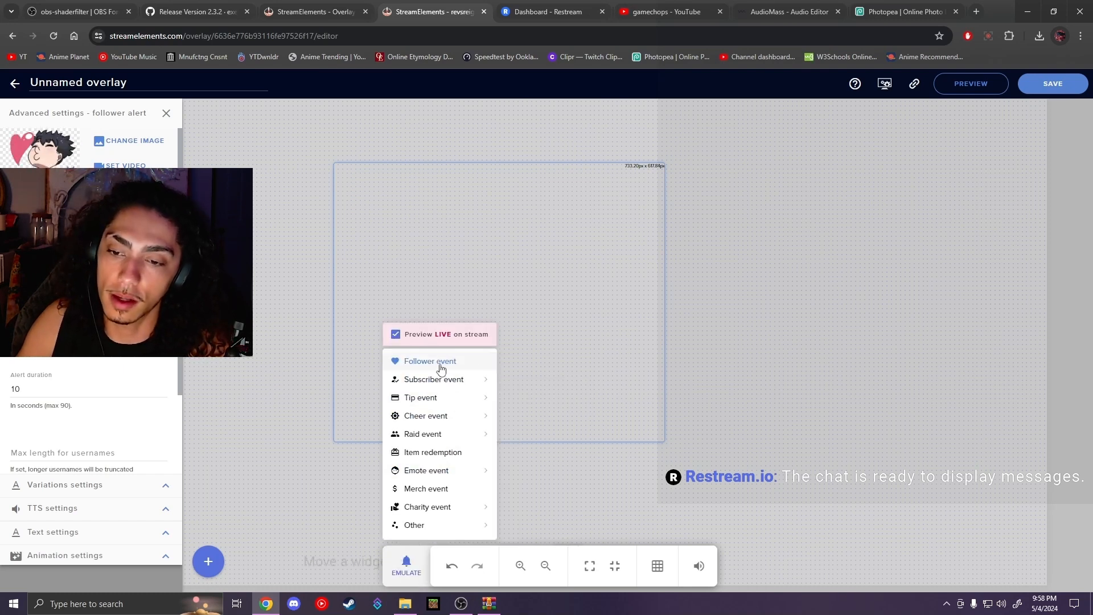
{"action": "left_click", "coordinate": [61, 391]}
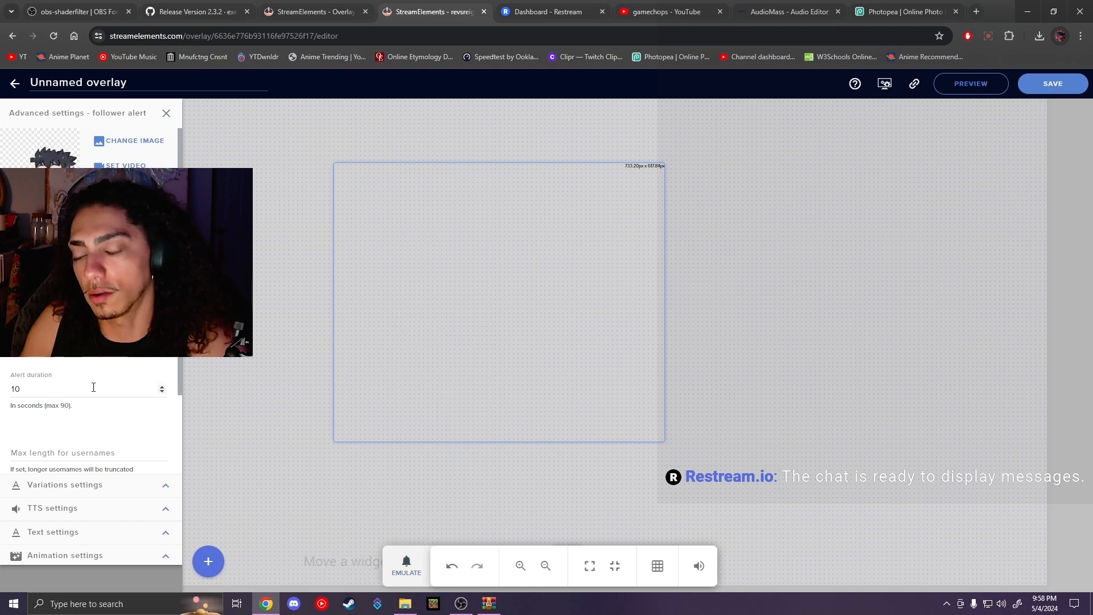
{"action": "triple_click", "coordinate": [161, 393]}
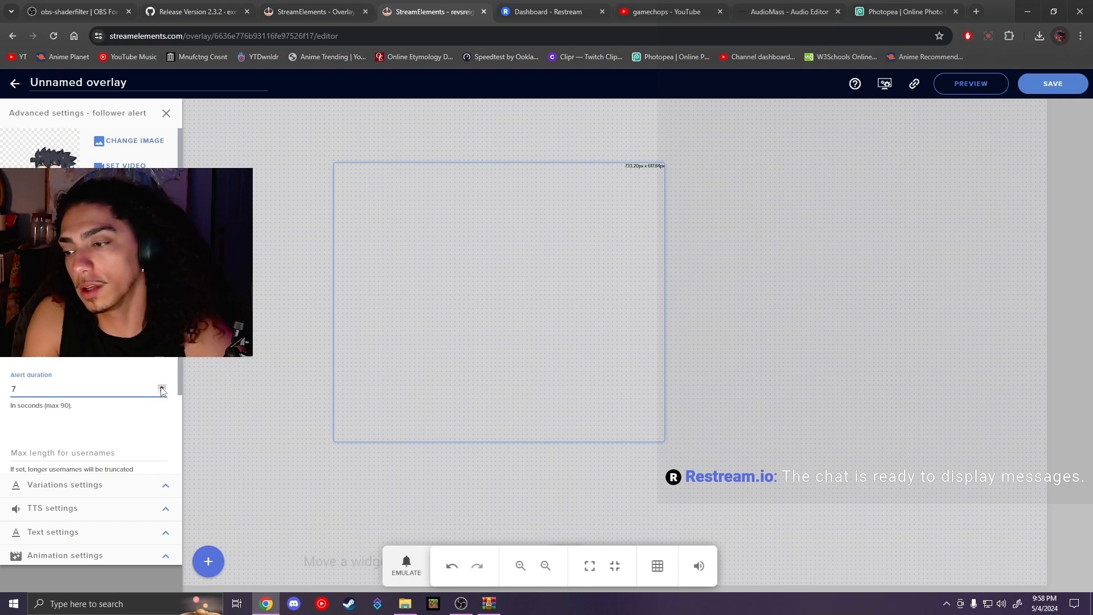
- Look through the follower alert's variations settings and text-to-speech settings
{"action": "left_click", "coordinate": [139, 485]}
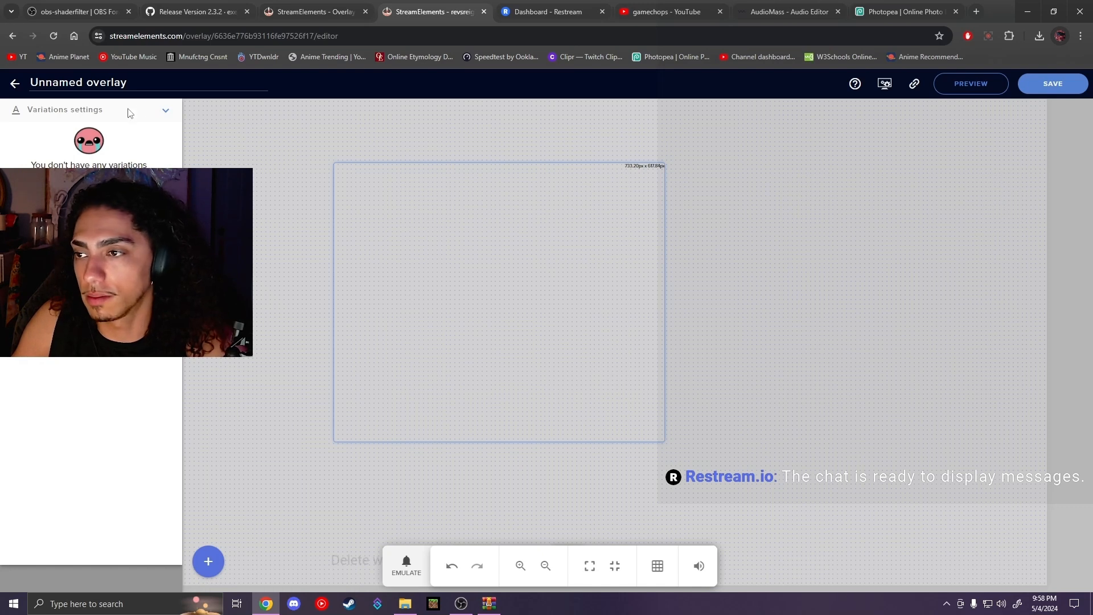
{"action": "left_click", "coordinate": [165, 112]}
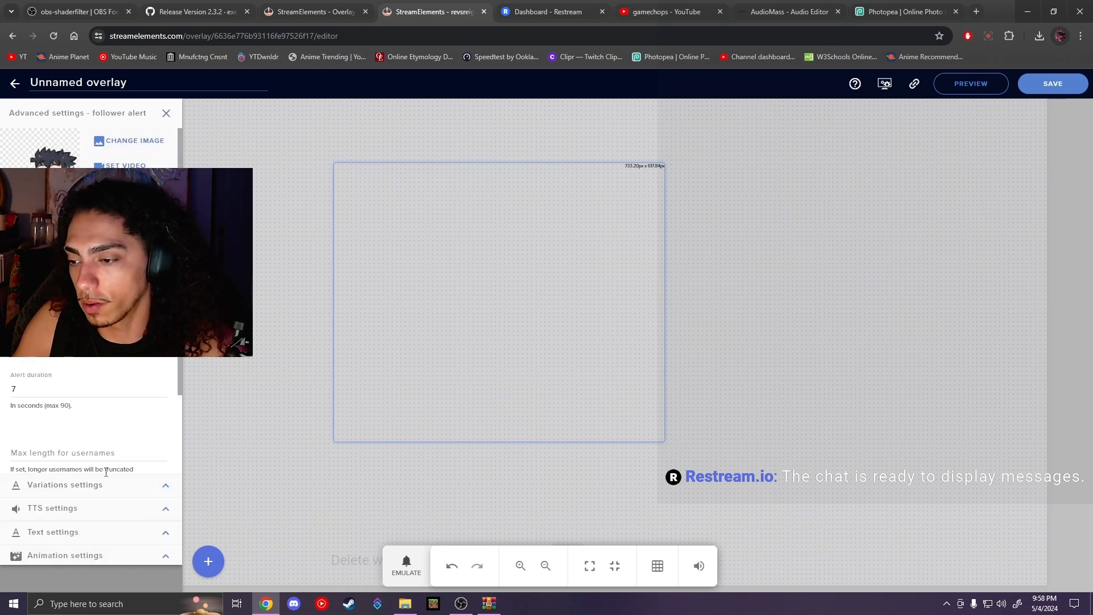
{"action": "left_click", "coordinate": [165, 511]}
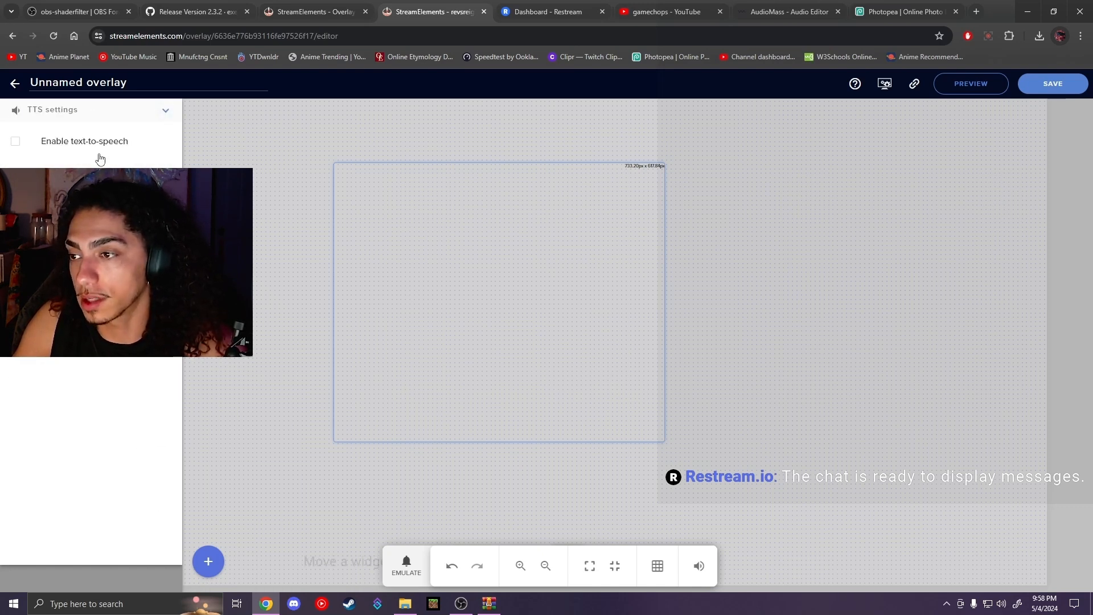
{"action": "left_click", "coordinate": [165, 111]}
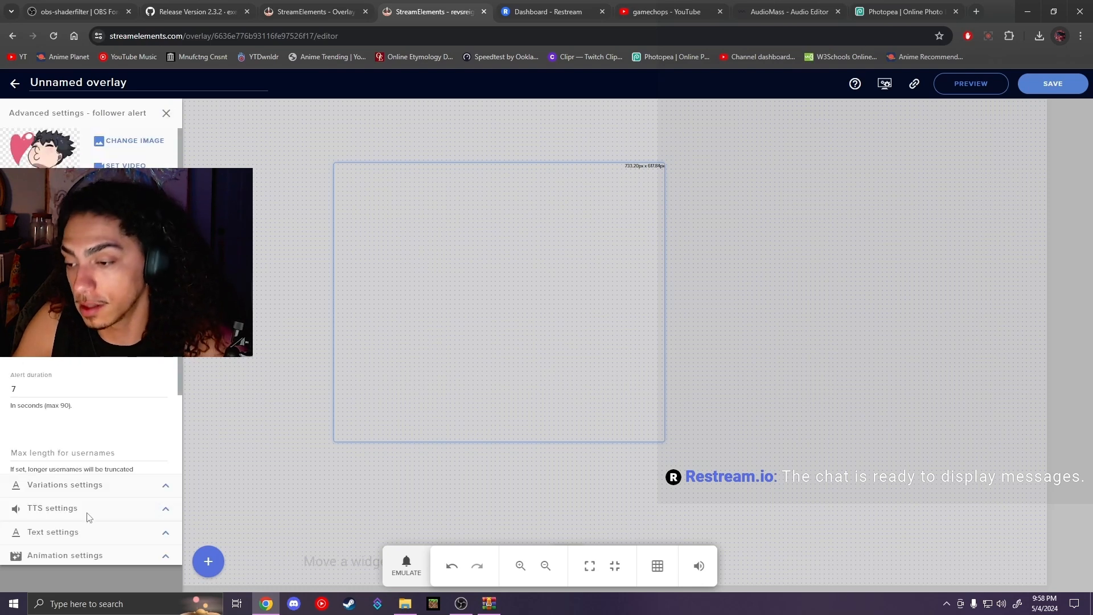
- Emulate a follower event to preview the alert and examine the follower alert's text settings
{"action": "left_click", "coordinate": [74, 538]}
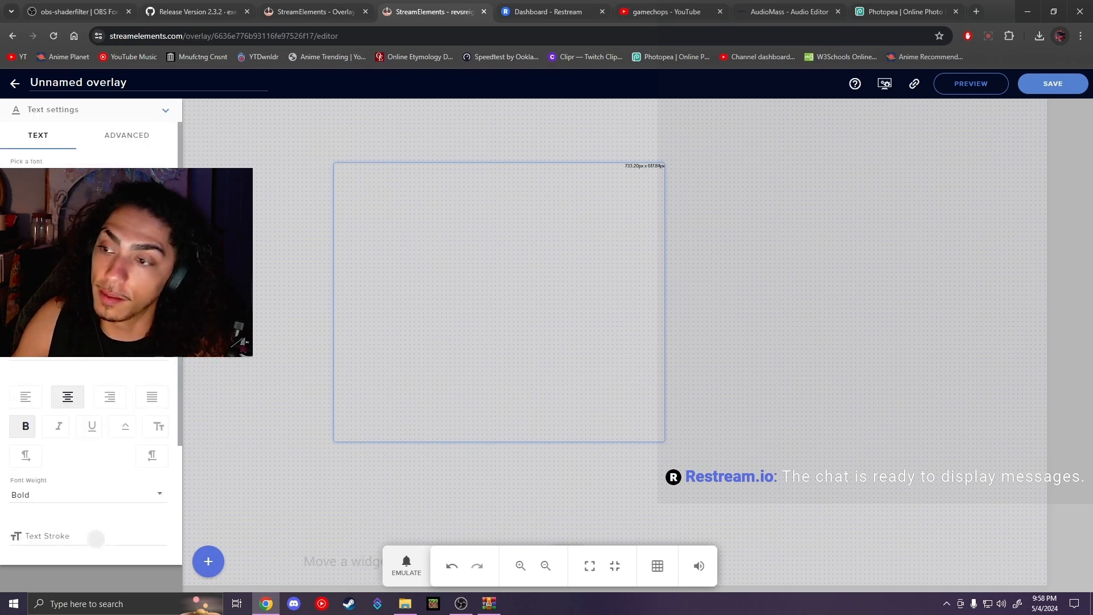
{"action": "left_click", "coordinate": [406, 566]}
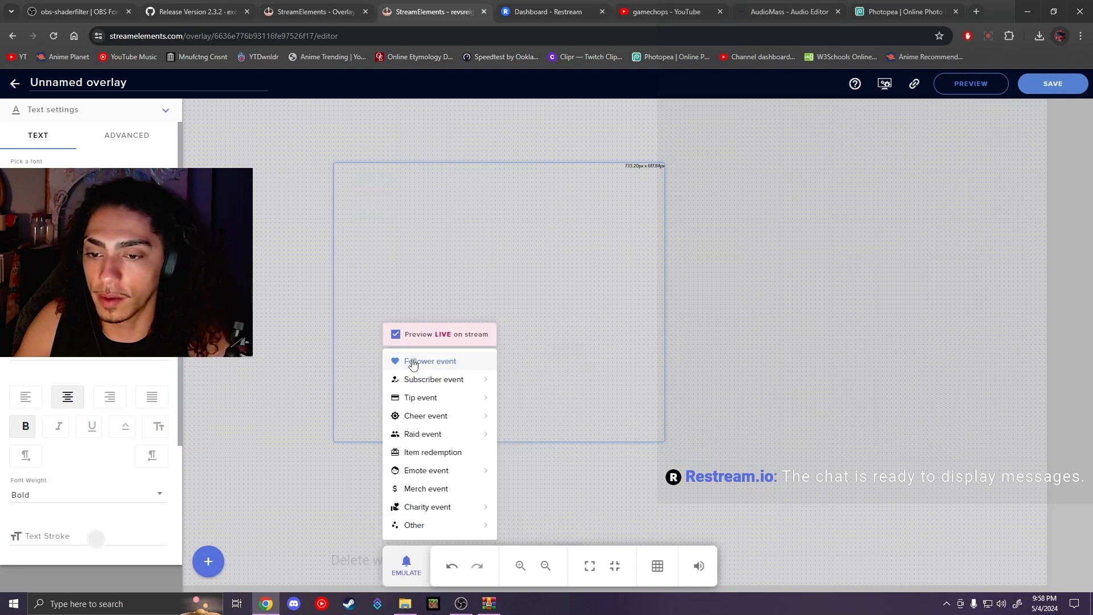
{"action": "left_click", "coordinate": [449, 364]}
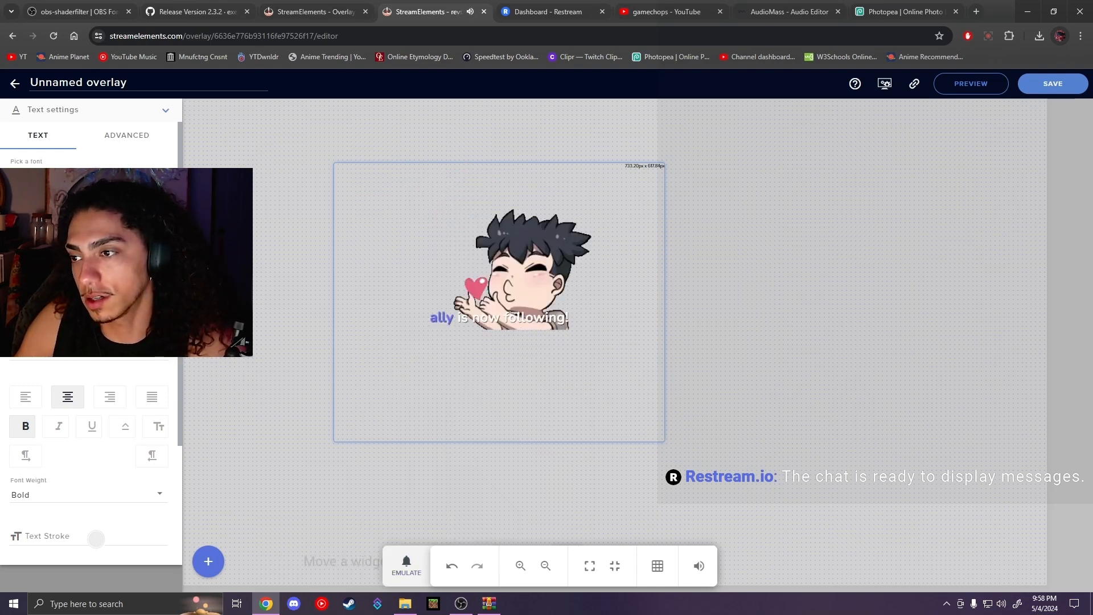
{"action": "scroll", "coordinate": [69, 537], "scroll_direction": "down", "scroll_amount": 3}
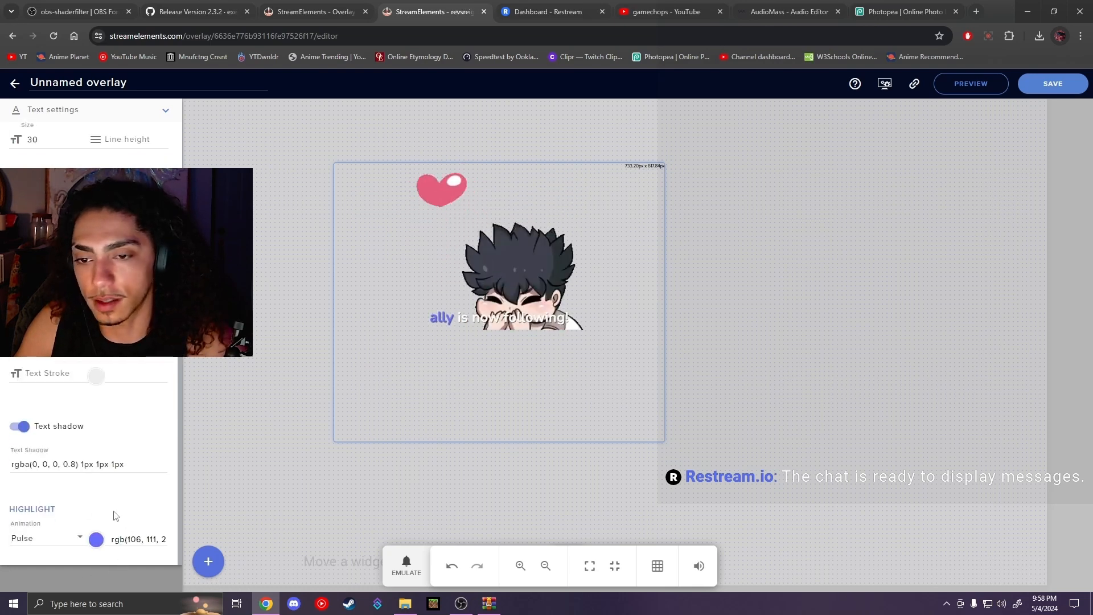
{"action": "scroll", "coordinate": [94, 353], "scroll_direction": "up", "scroll_amount": 3}
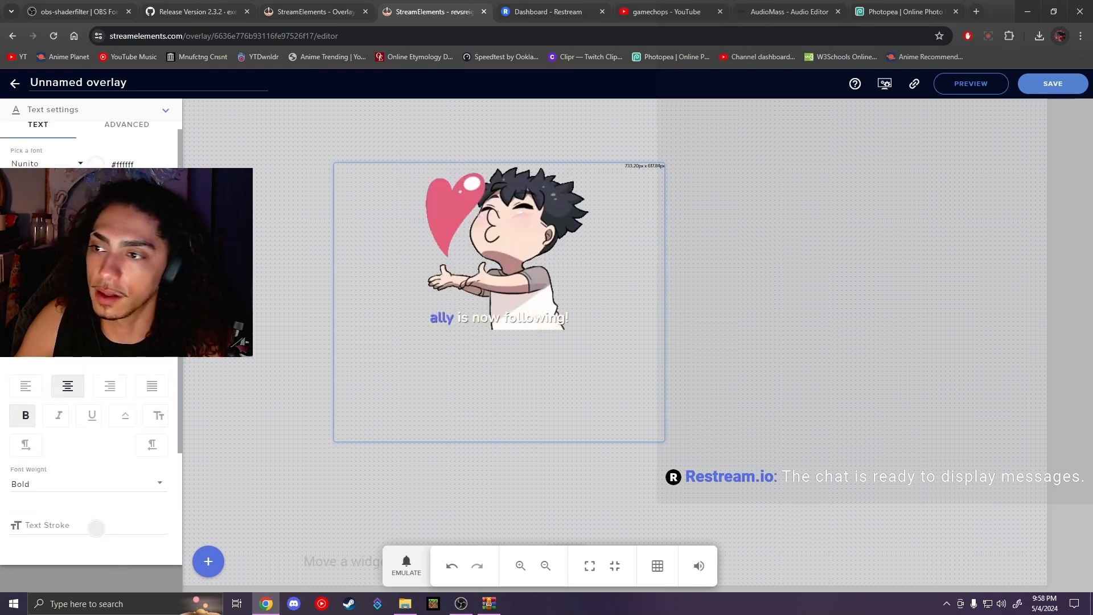
- Set the follower alert's enter animation to Bounce In with a 0.4-second duration and emulate a follower event to preview it
{"action": "left_click", "coordinate": [165, 111]}
{"action": "left_click", "coordinate": [83, 552]}
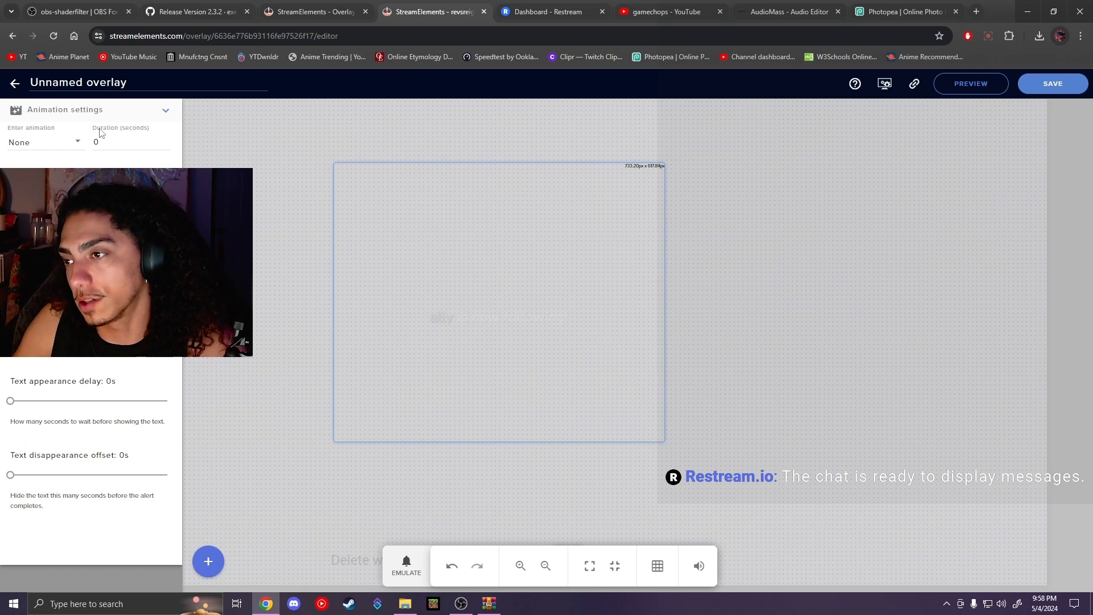
{"action": "left_click", "coordinate": [35, 147]}
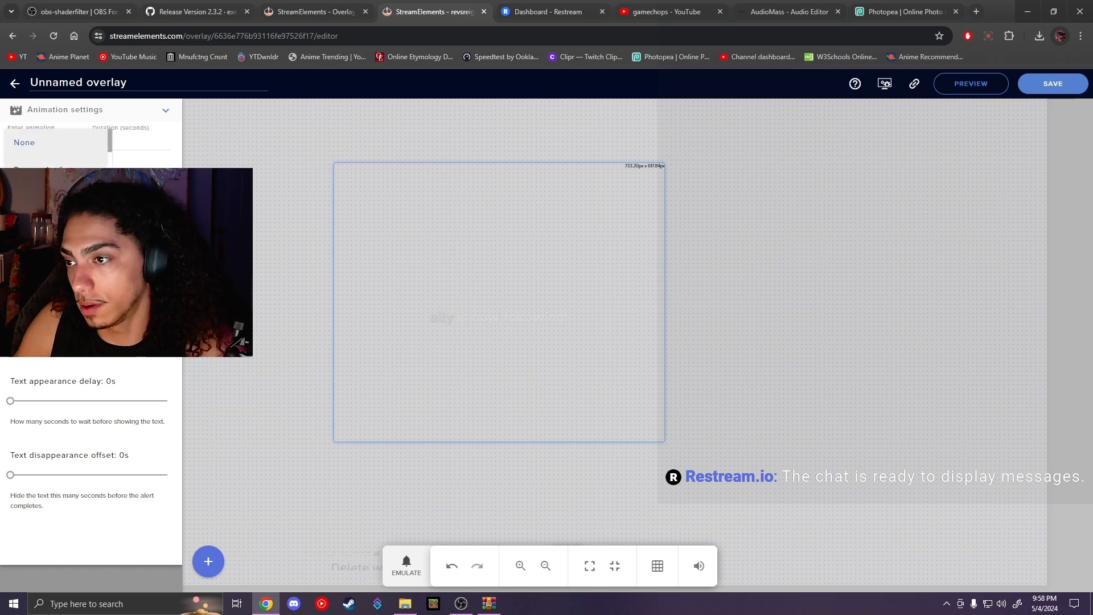
{"action": "left_click", "coordinate": [61, 169]}
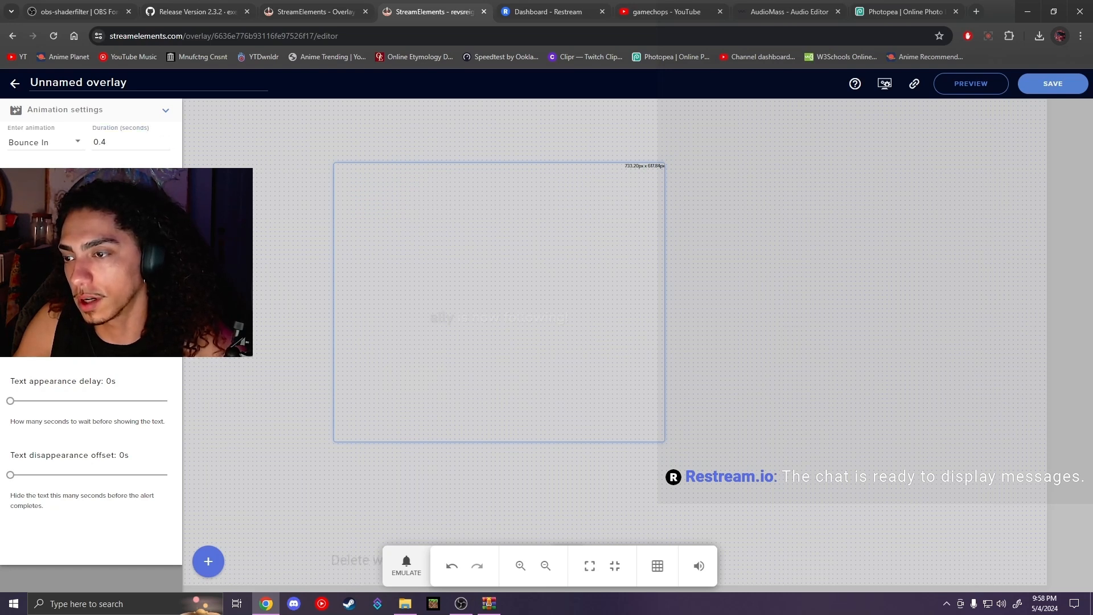
{"action": "left_click", "coordinate": [406, 566]}
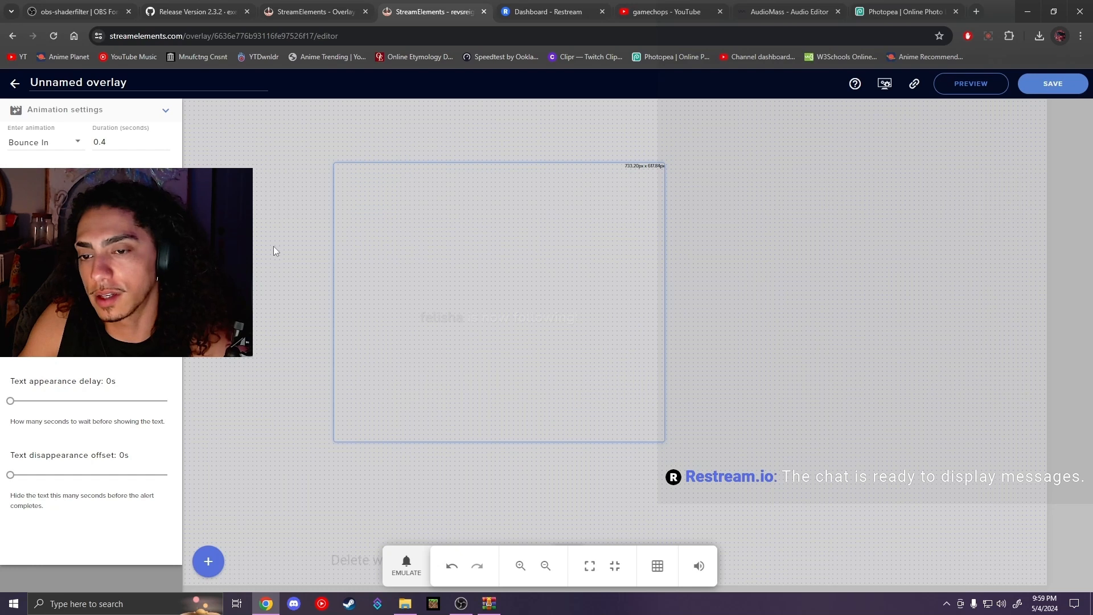
{"action": "left_click", "coordinate": [124, 111]}
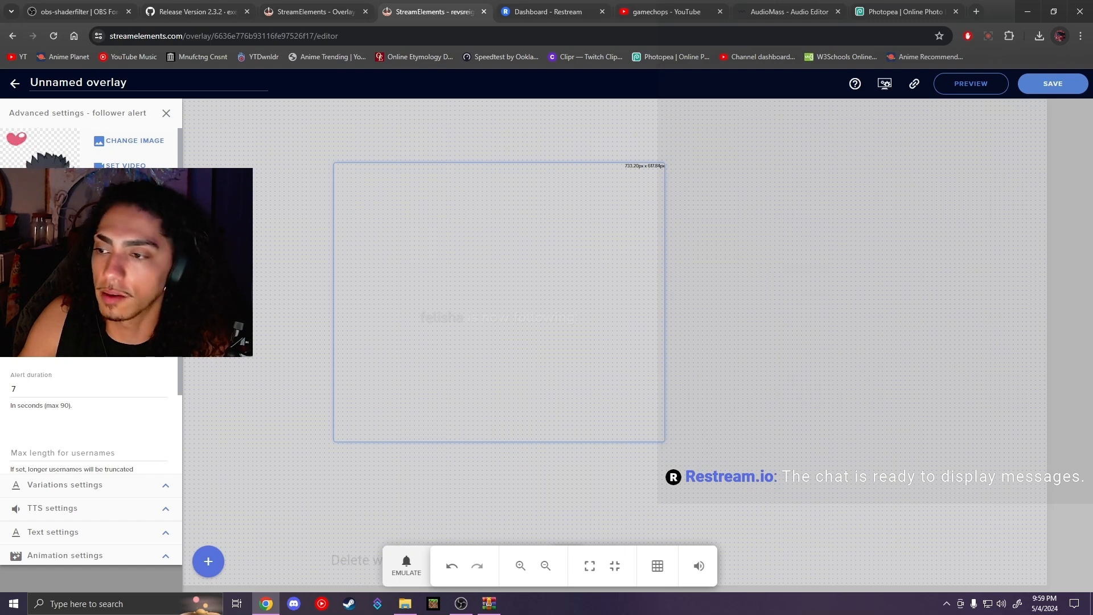
{"action": "left_click", "coordinate": [166, 112]}
- Set the subscriber alert's image to the uploaded giphy (3).gif
{"action": "left_click", "coordinate": [162, 189]}
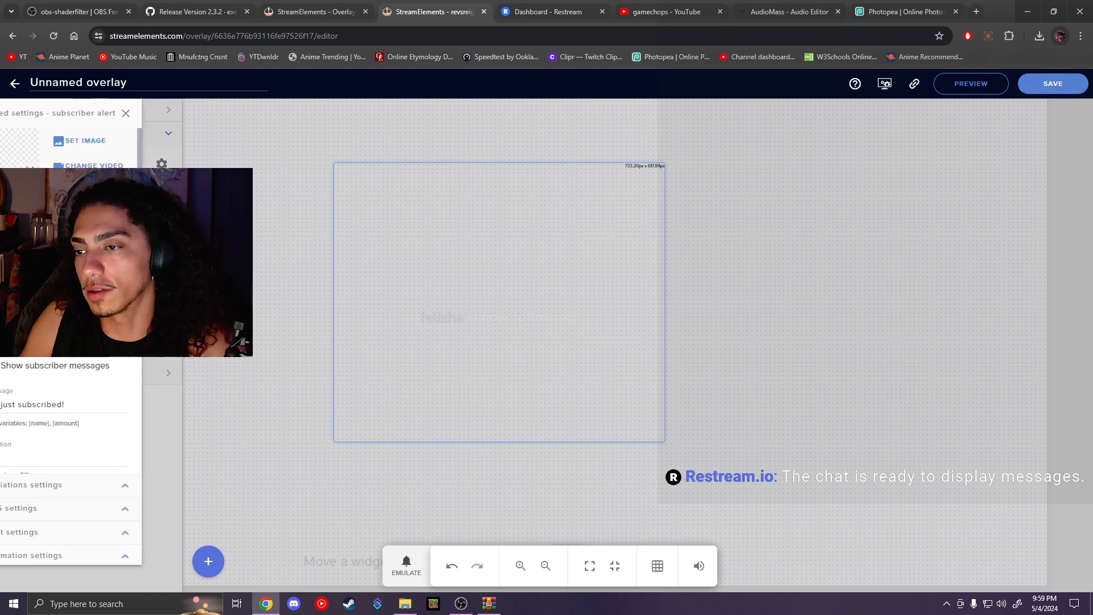
{"action": "left_click", "coordinate": [139, 141]}
{"action": "scroll", "coordinate": [480, 269], "scroll_direction": "down", "scroll_amount": 5}
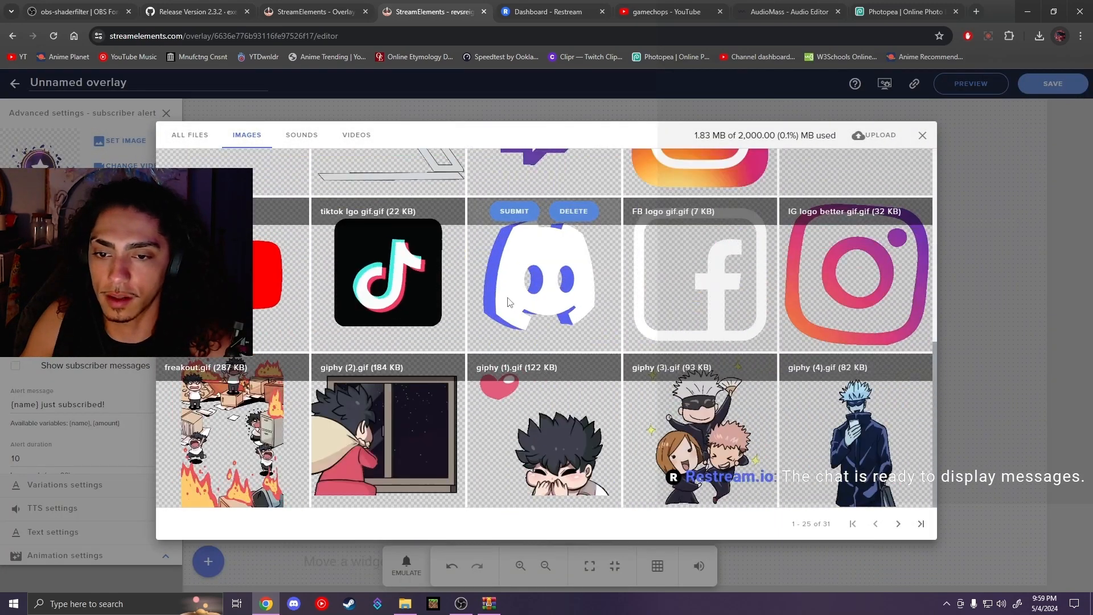
{"action": "left_click", "coordinate": [666, 361]}
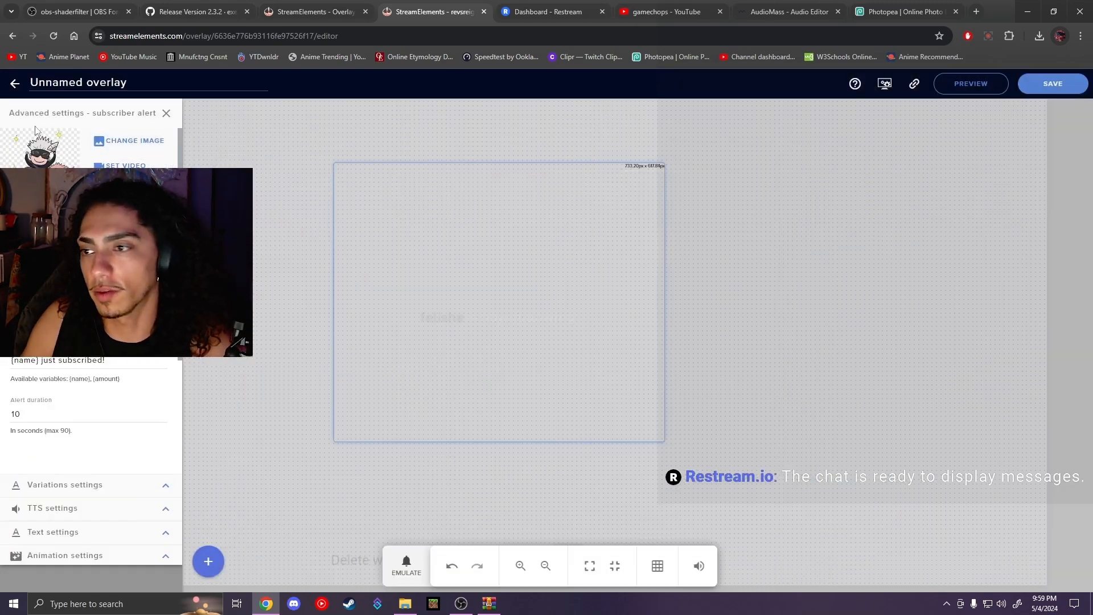
- Assign the sound 90s-game-ui-6-185099.mp3 to the subscriber alert and set its alert duration to 7 seconds
{"action": "left_click", "coordinate": [135, 234]}
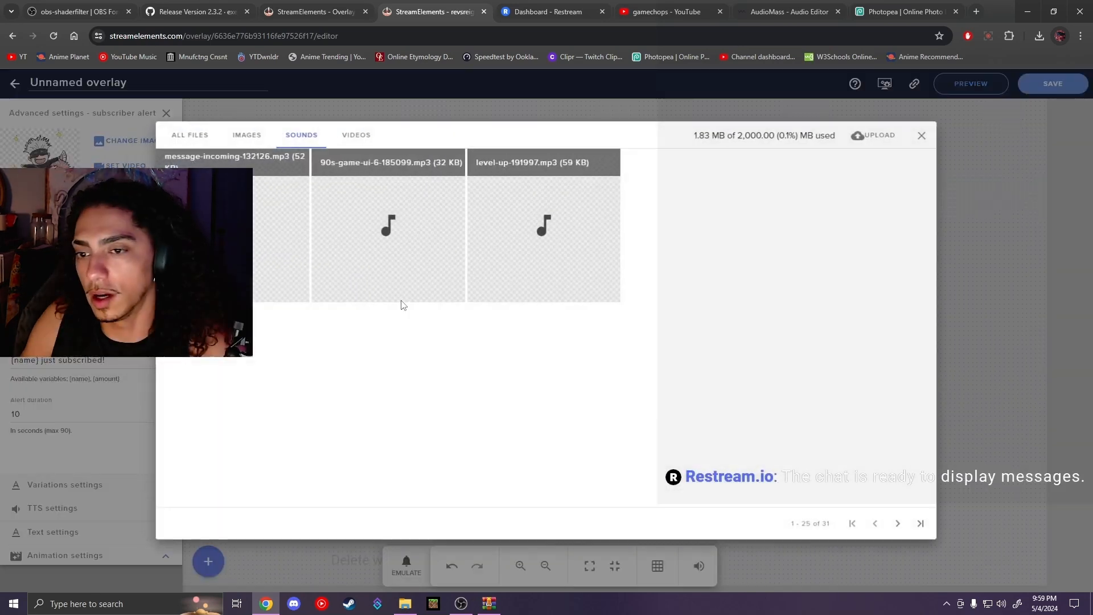
{"action": "left_click", "coordinate": [358, 163]}
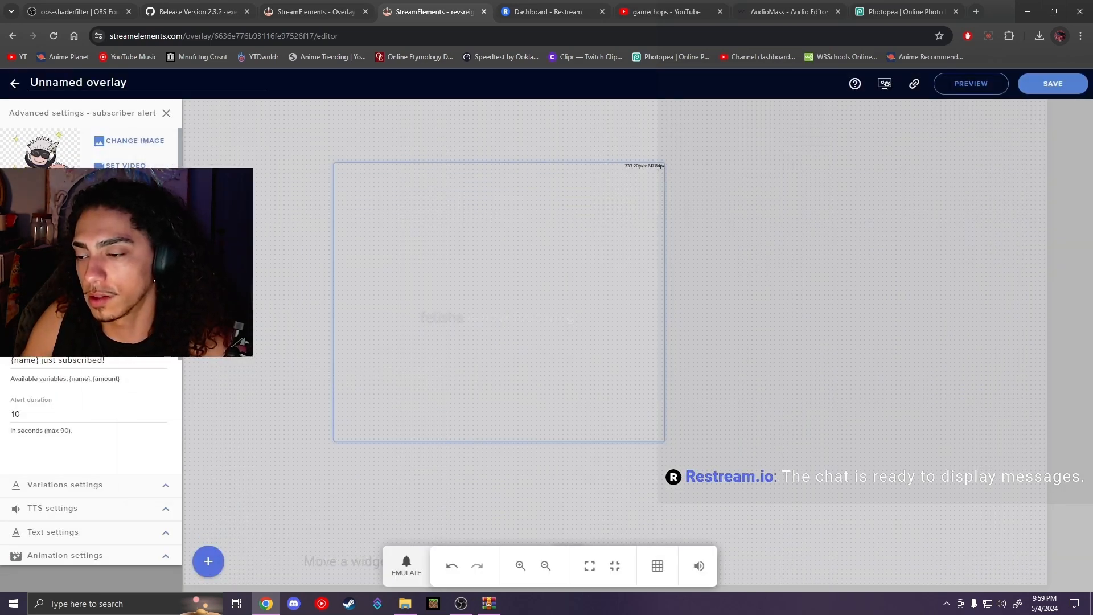
{"action": "left_click", "coordinate": [162, 416]}
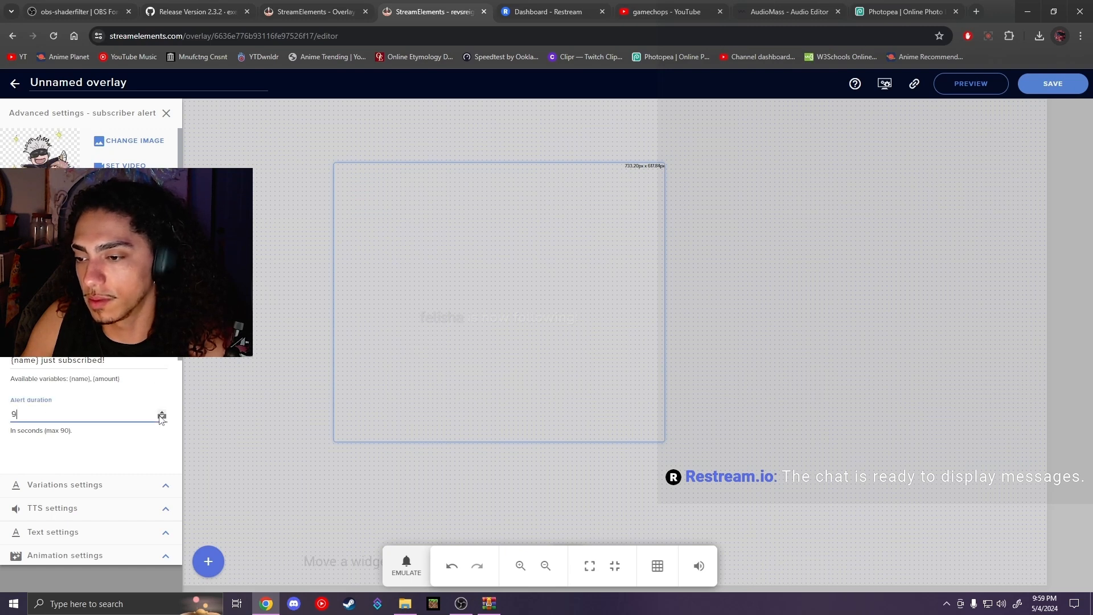
- Set the subscriber alert's enter animation to Bounce In with a duration of 0.5 seconds
{"action": "left_click", "coordinate": [104, 556]}
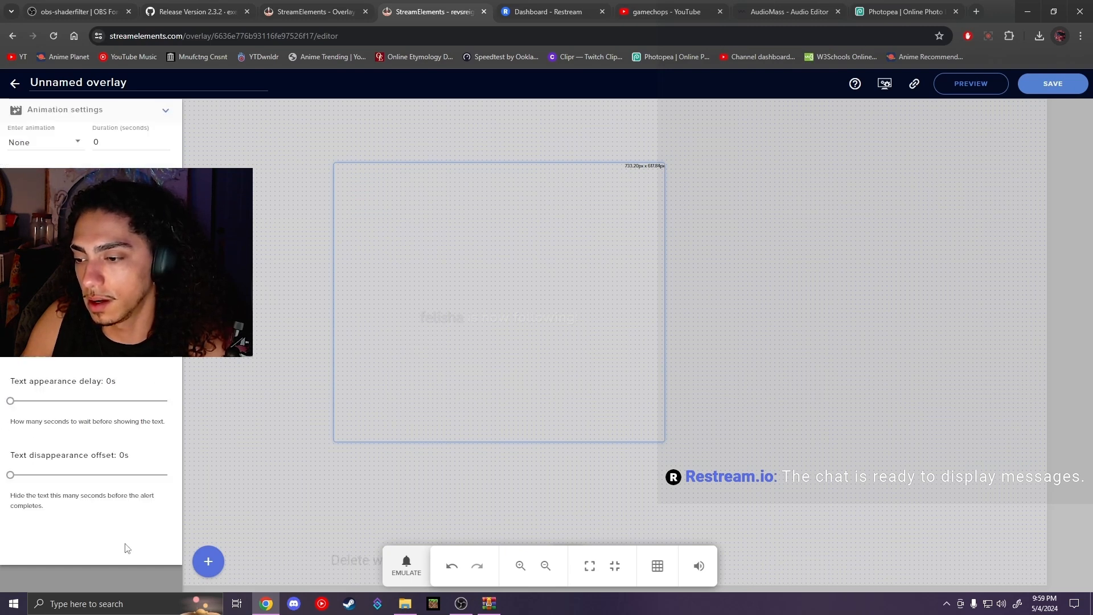
{"action": "left_click", "coordinate": [43, 143]}
{"action": "left_click", "coordinate": [34, 161]}
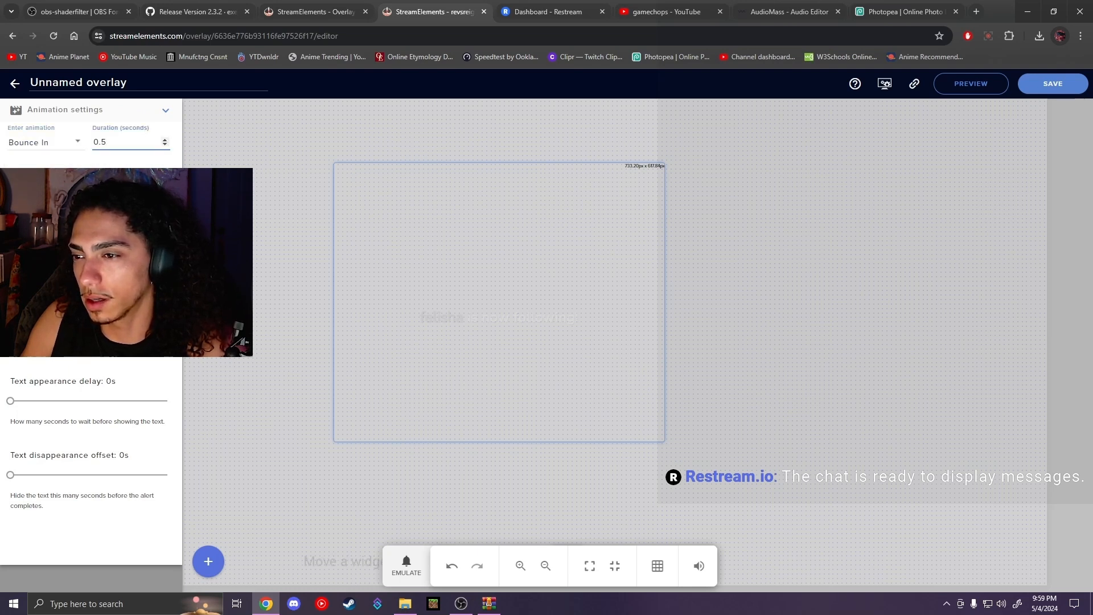
- Emulate a subscriber event to preview the alert and leave the subscriber alert's advanced settings
{"action": "left_click", "coordinate": [406, 566]}
{"action": "mouse_move", "coordinate": [488, 380]}
{"action": "left_click", "coordinate": [525, 361]}
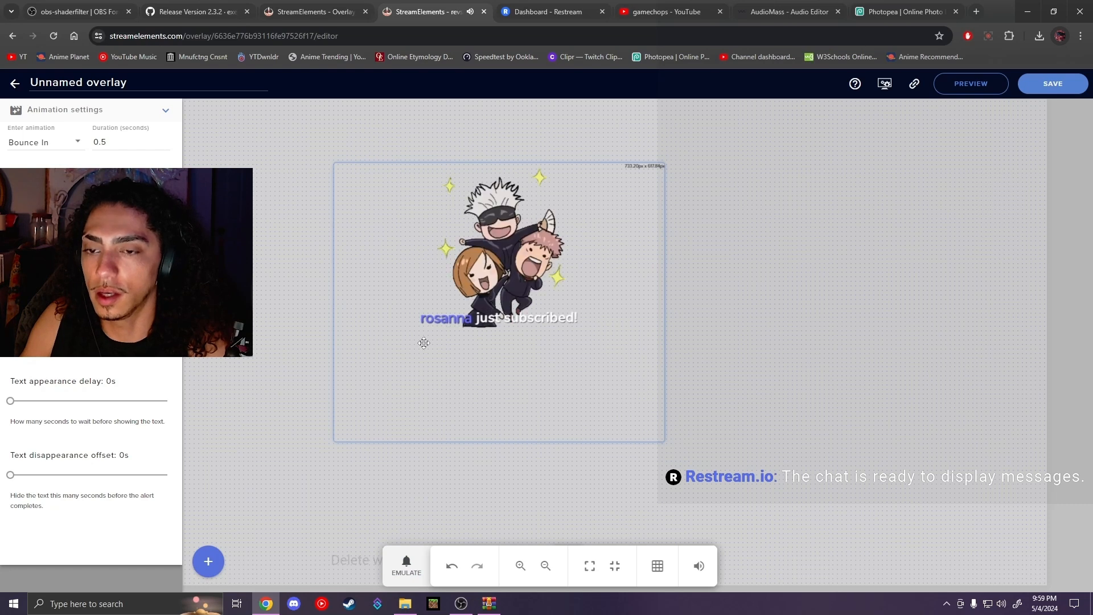
{"action": "left_click", "coordinate": [163, 111]}
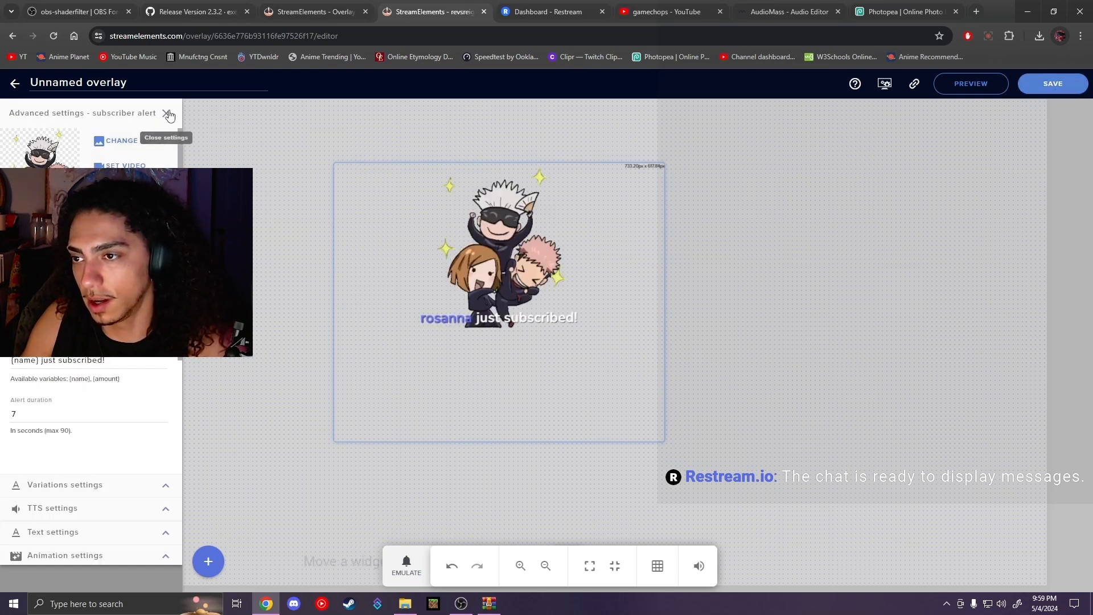
{"action": "left_click", "coordinate": [164, 113]}
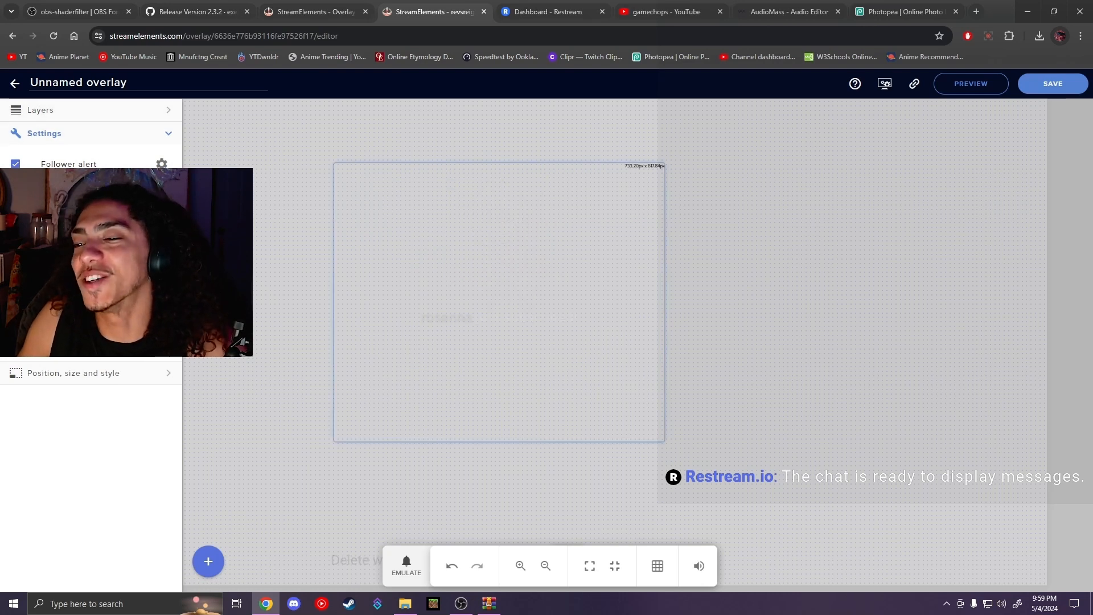
- Examine the condition, chance, media, animation, text and text-to-speech settings of the subscriber alert's Resubscriber variation
{"action": "left_click", "coordinate": [162, 188]}
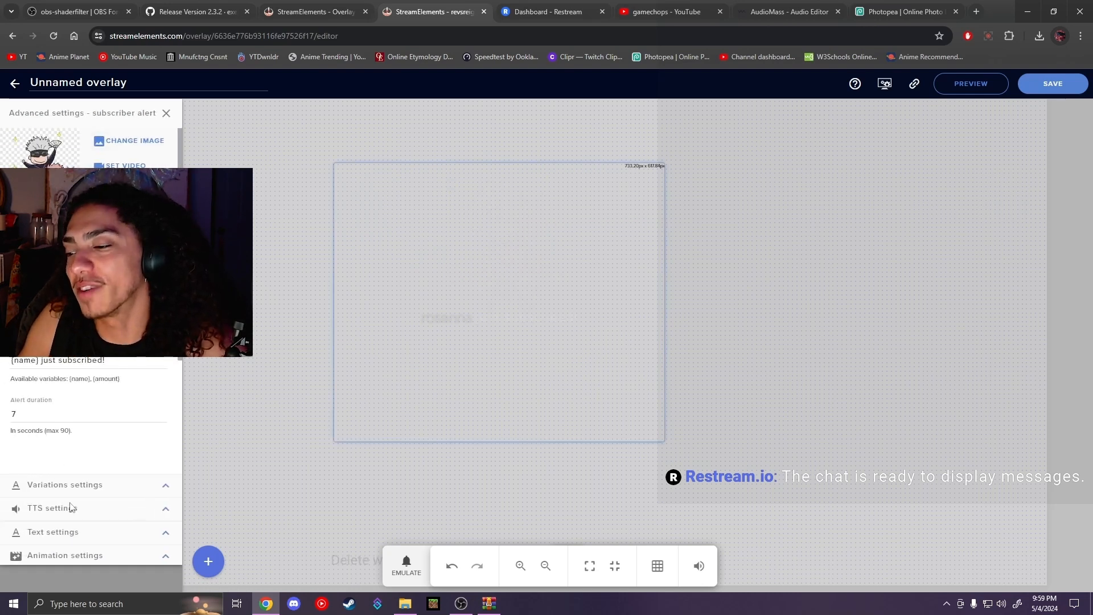
{"action": "left_click", "coordinate": [165, 486]}
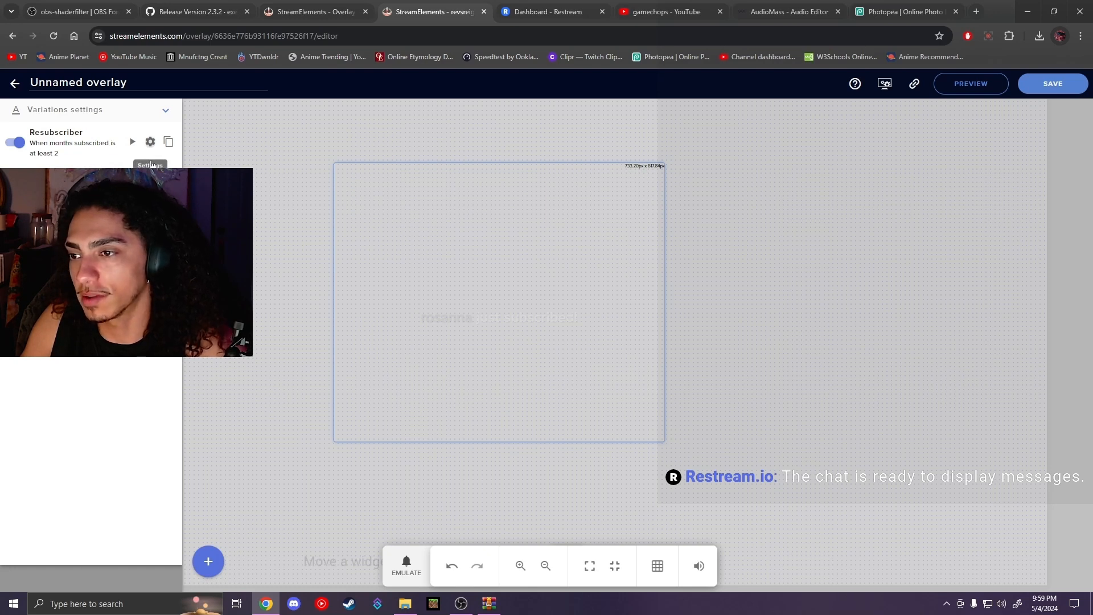
{"action": "left_click", "coordinate": [150, 141]}
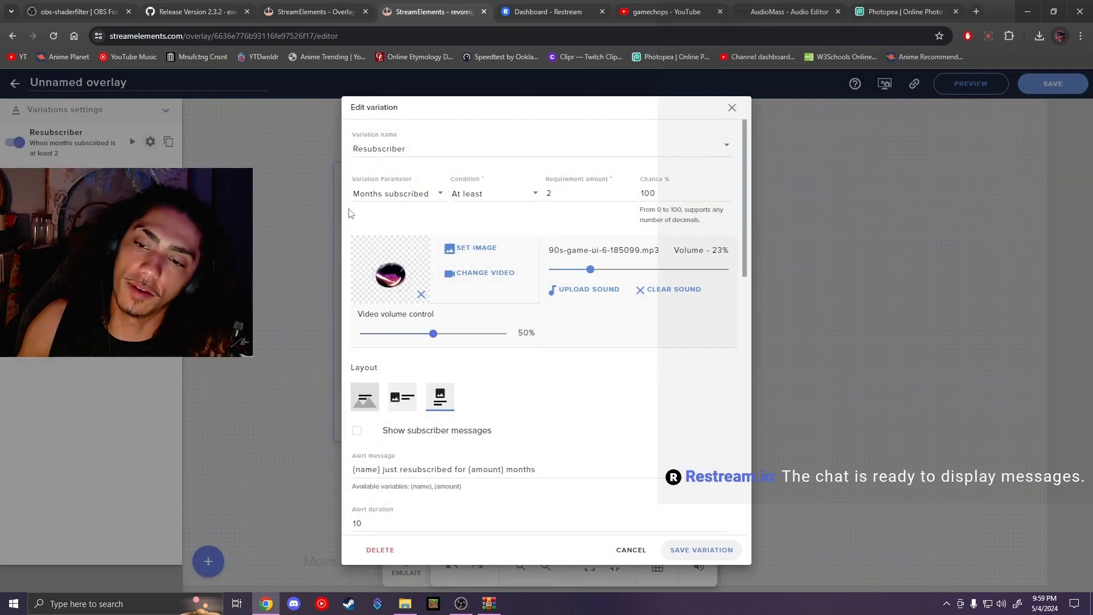
{"action": "left_click", "coordinate": [731, 108]}
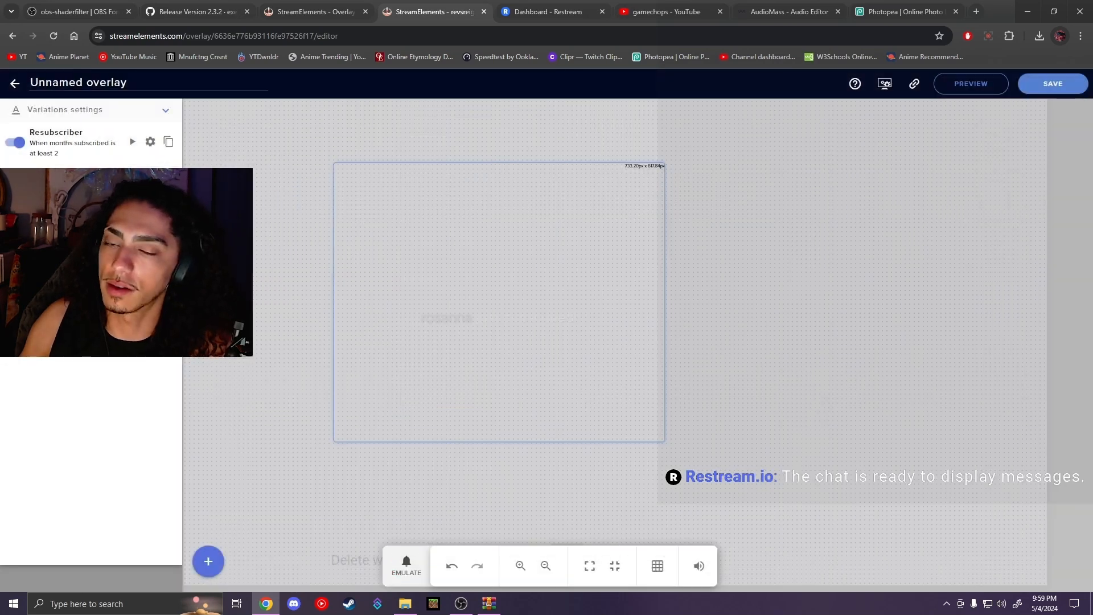
{"action": "left_click", "coordinate": [150, 141]}
{"action": "left_click", "coordinate": [733, 109]}
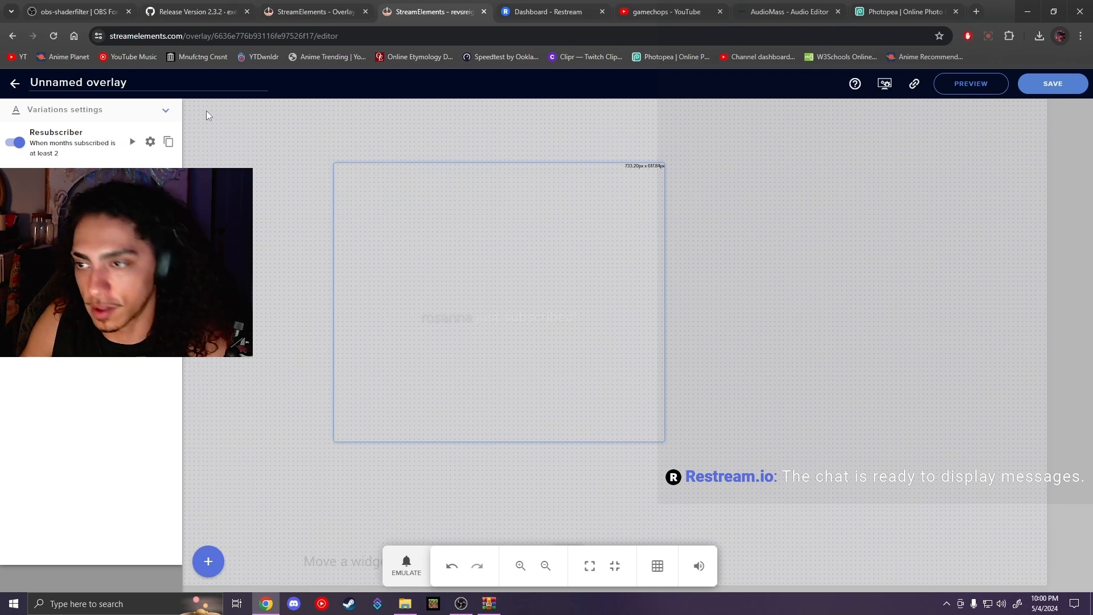
{"action": "left_click", "coordinate": [150, 142]}
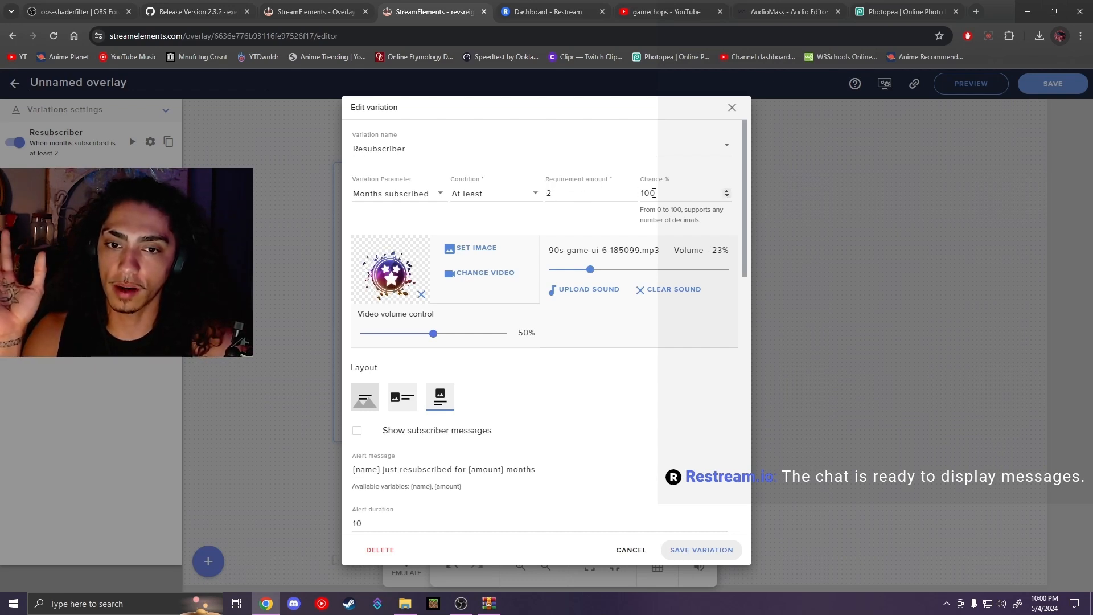
{"action": "scroll", "coordinate": [480, 361], "scroll_direction": "down", "scroll_amount": 10}
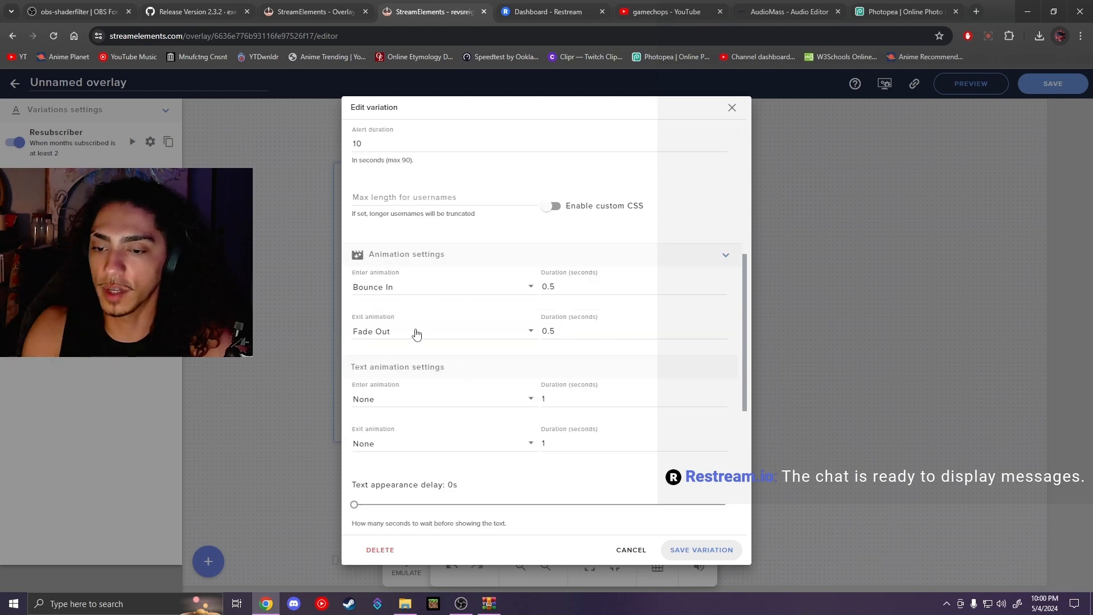
{"action": "scroll", "coordinate": [438, 419], "scroll_direction": "down", "scroll_amount": 3}
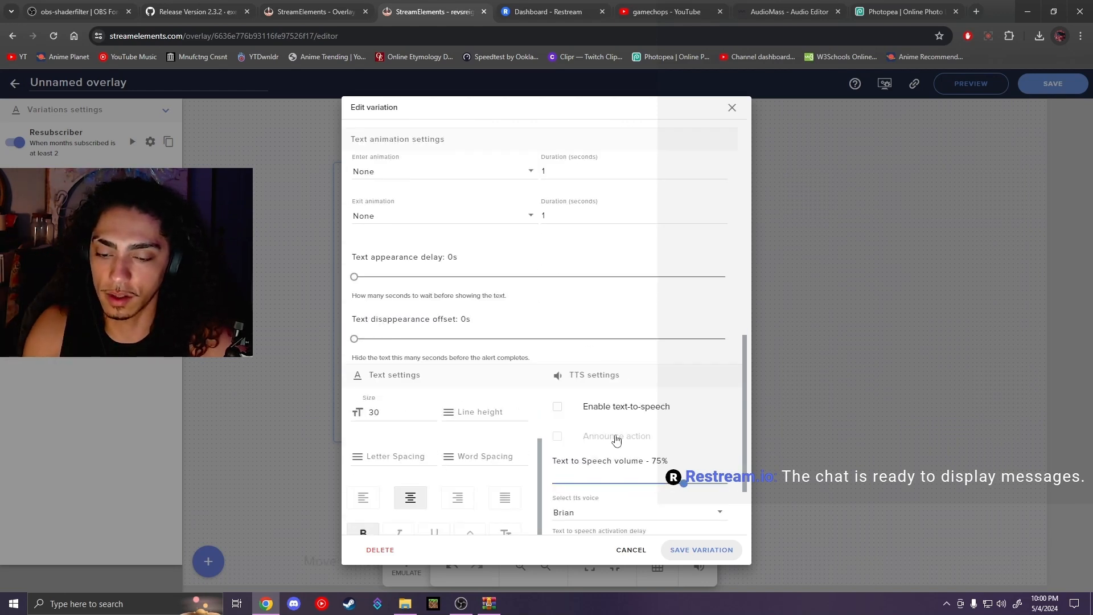
{"action": "scroll", "coordinate": [535, 371], "scroll_direction": "up", "scroll_amount": 15}
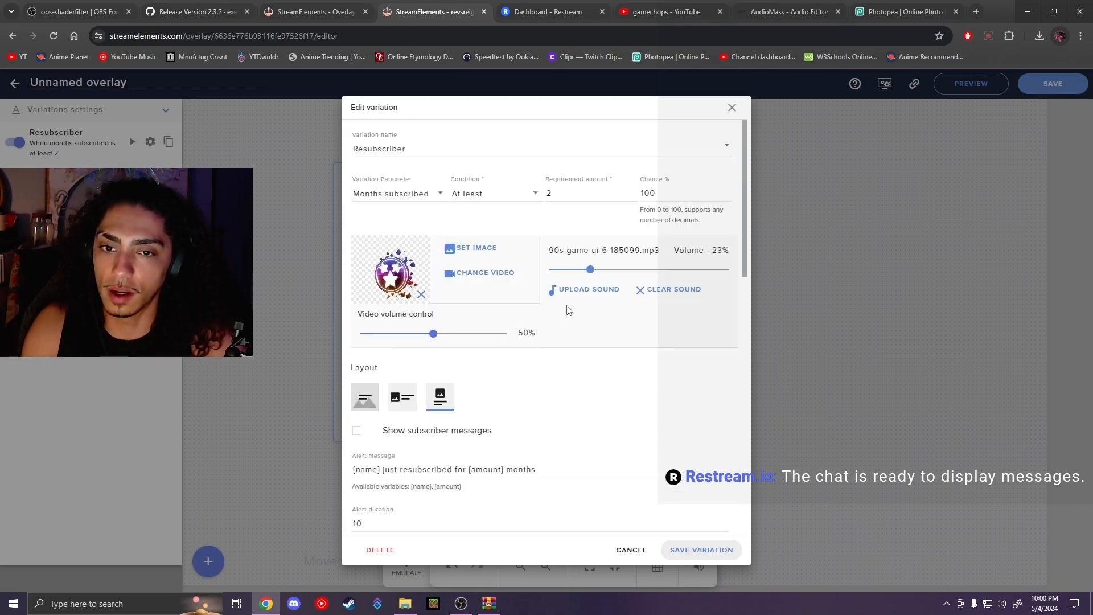
{"action": "left_click", "coordinate": [633, 550]}
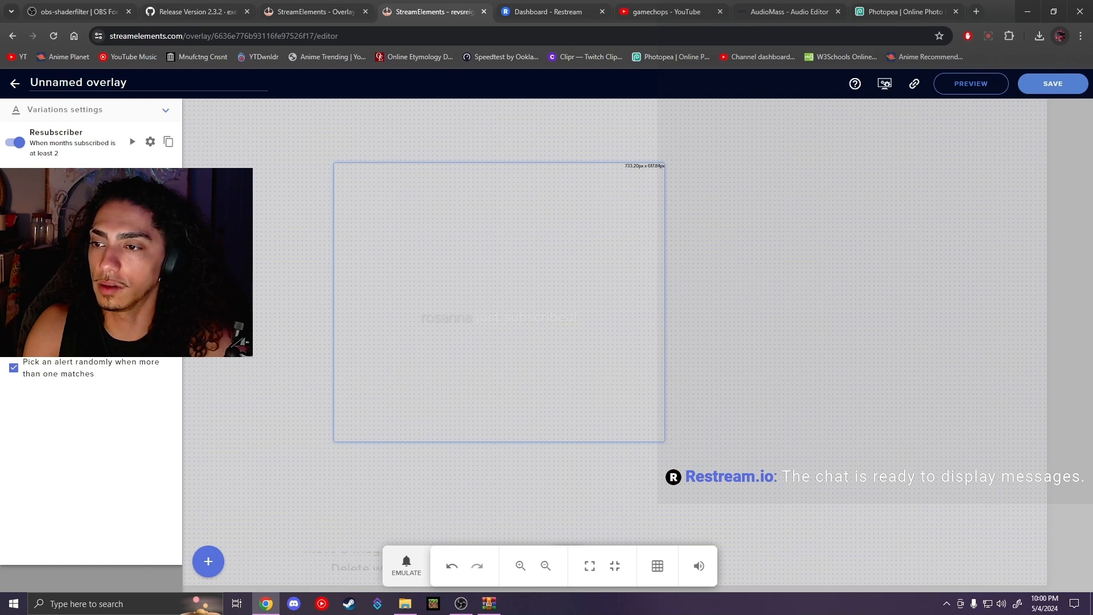
- Try a 50% chance and a requirement amount of 3 in the Resubscriber variation, discard the changes and leave the subscriber alert's settings
{"action": "left_click", "coordinate": [151, 142]}
{"action": "left_click_drag", "start_coordinate": [667, 191], "coordinate": [618, 188]}
{"action": "type", "text": "50"}
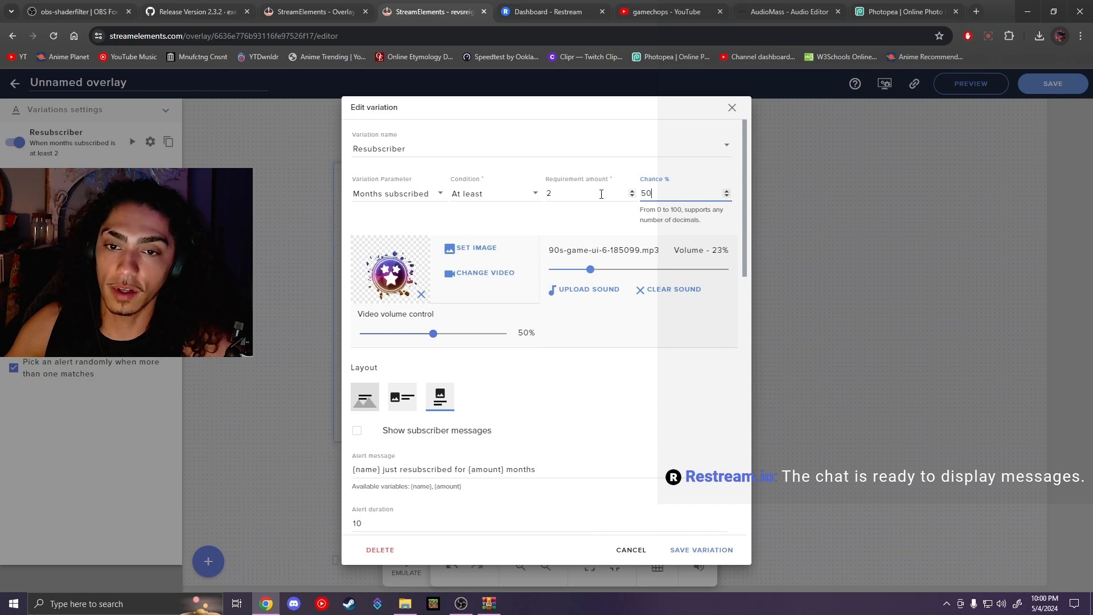
{"action": "left_click_drag", "start_coordinate": [632, 193], "coordinate": [545, 194]}
{"action": "type", "text": "3"}
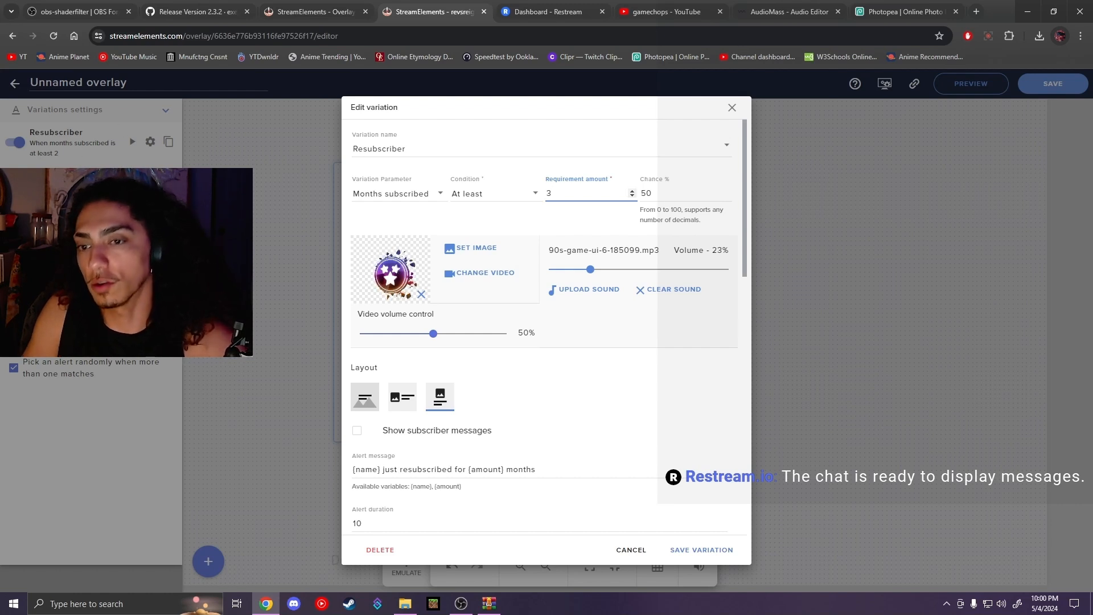
{"action": "left_click", "coordinate": [629, 551]}
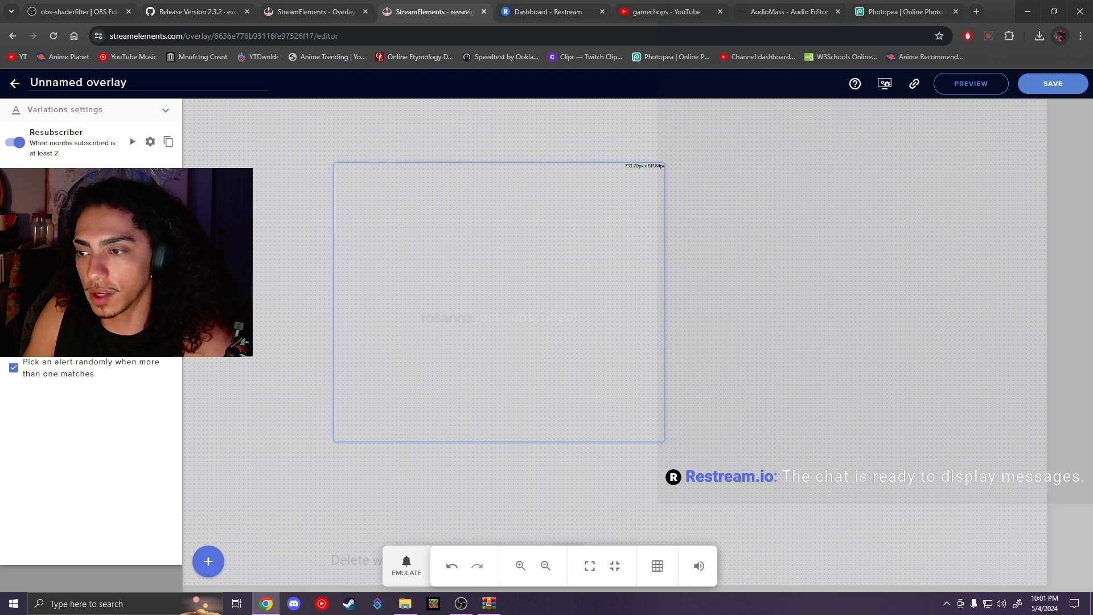
{"action": "left_click", "coordinate": [150, 142]}
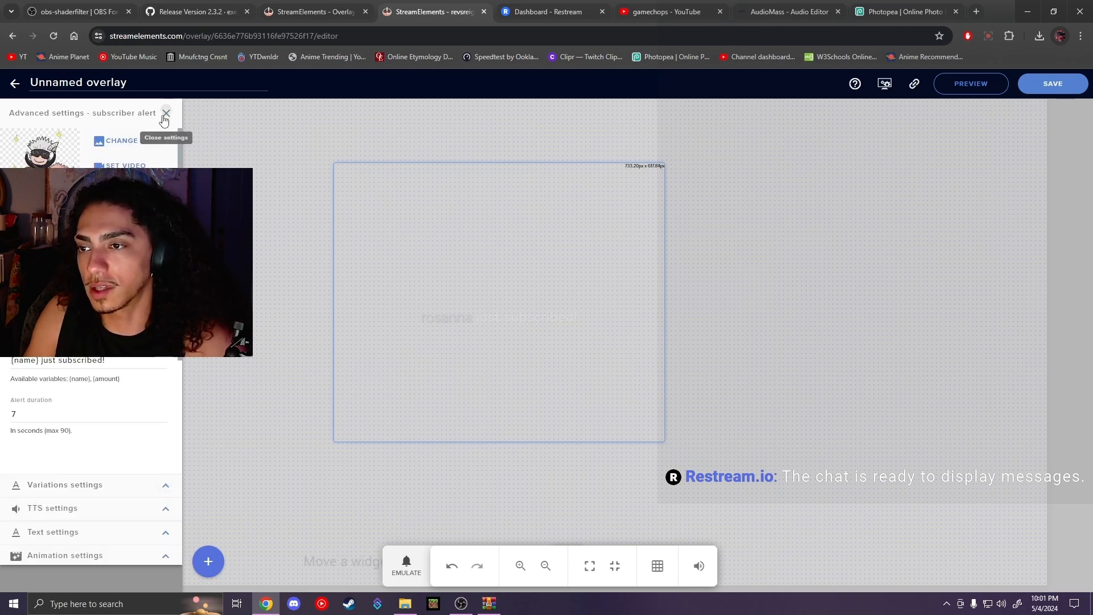
{"action": "left_click", "coordinate": [166, 113]}
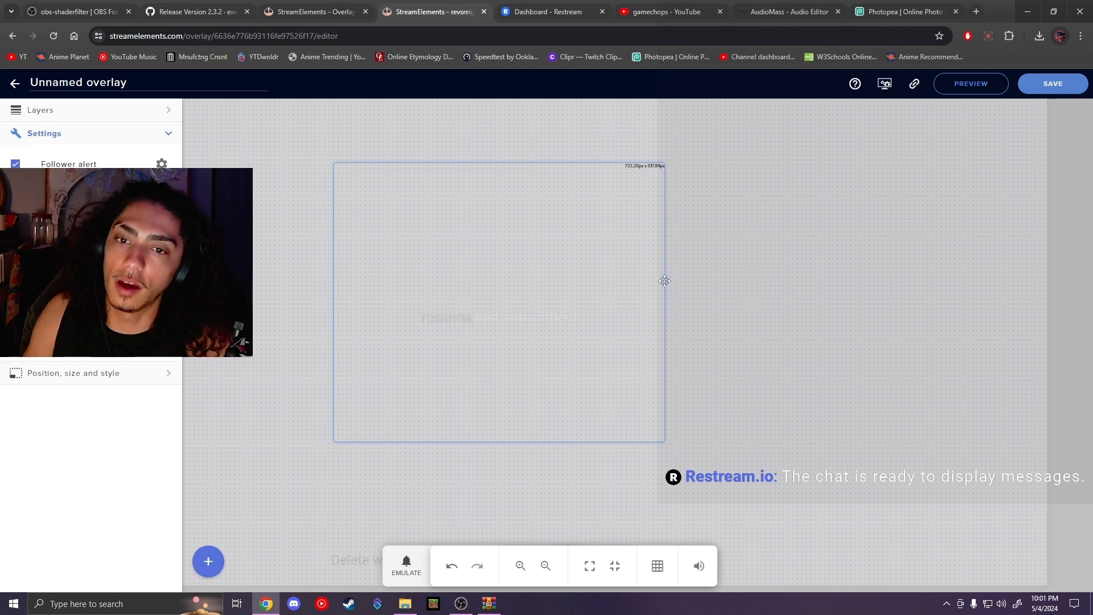
- Switch to the StreamElements overlays dashboard and look through the account's list of connected channels
{"action": "left_click", "coordinate": [335, 10]}
{"action": "left_click", "coordinate": [1069, 86]}
{"action": "left_click", "coordinate": [1018, 127]}
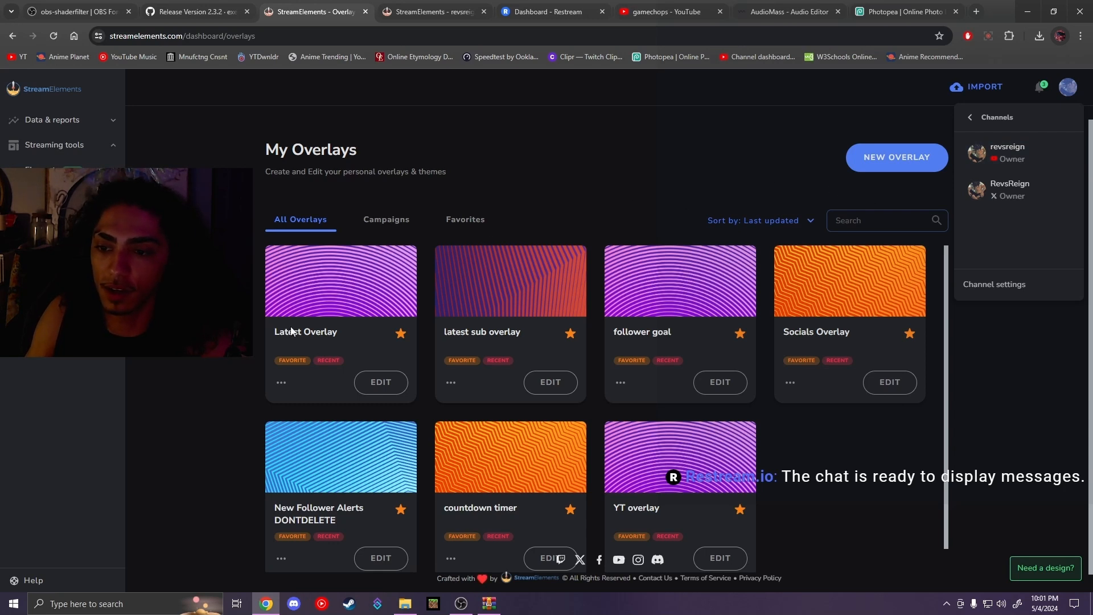
{"action": "left_click", "coordinate": [691, 138]}
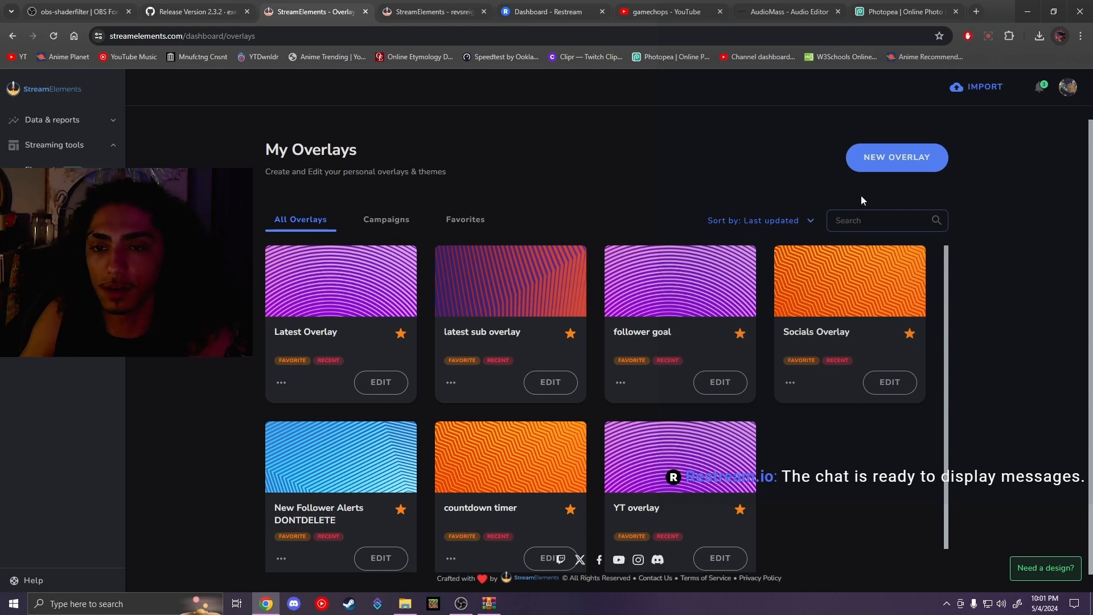
- Return to the overlay editor and save the unnamed overlay as "alerts1"
{"action": "left_click", "coordinate": [421, 13]}
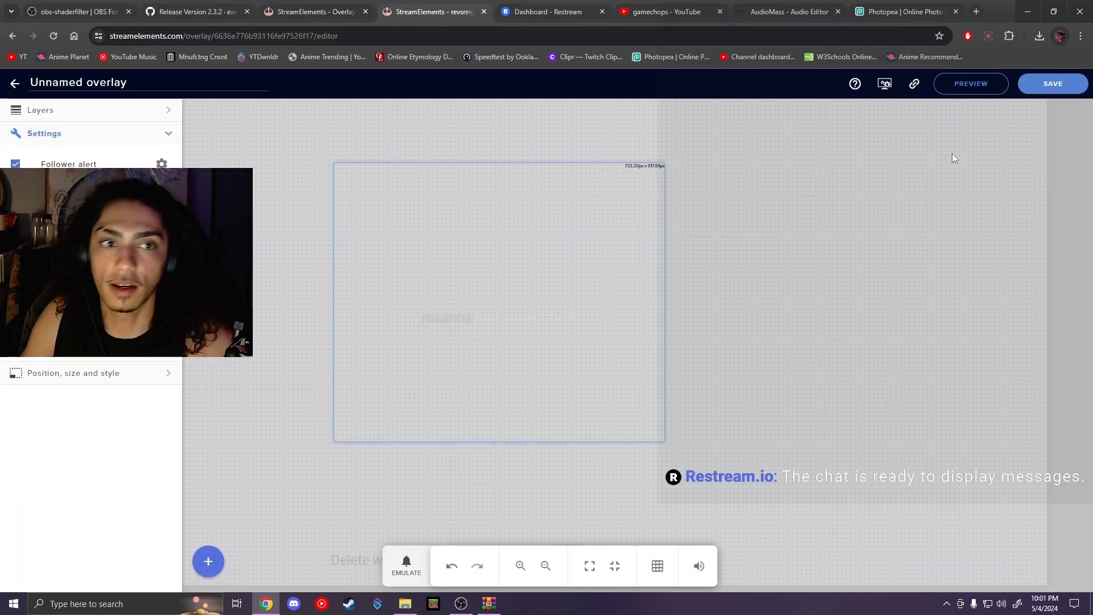
{"action": "left_click", "coordinate": [1053, 83]}
{"action": "left_click", "coordinate": [508, 334]}
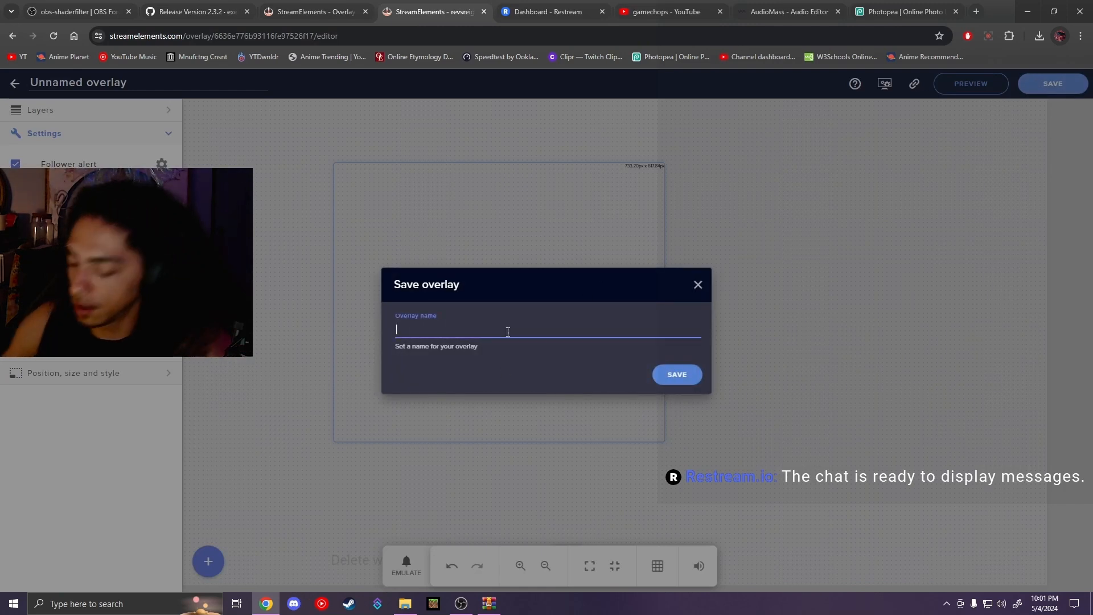
{"action": "type", "text": "alerts1"}
{"action": "key", "text": "Return"}
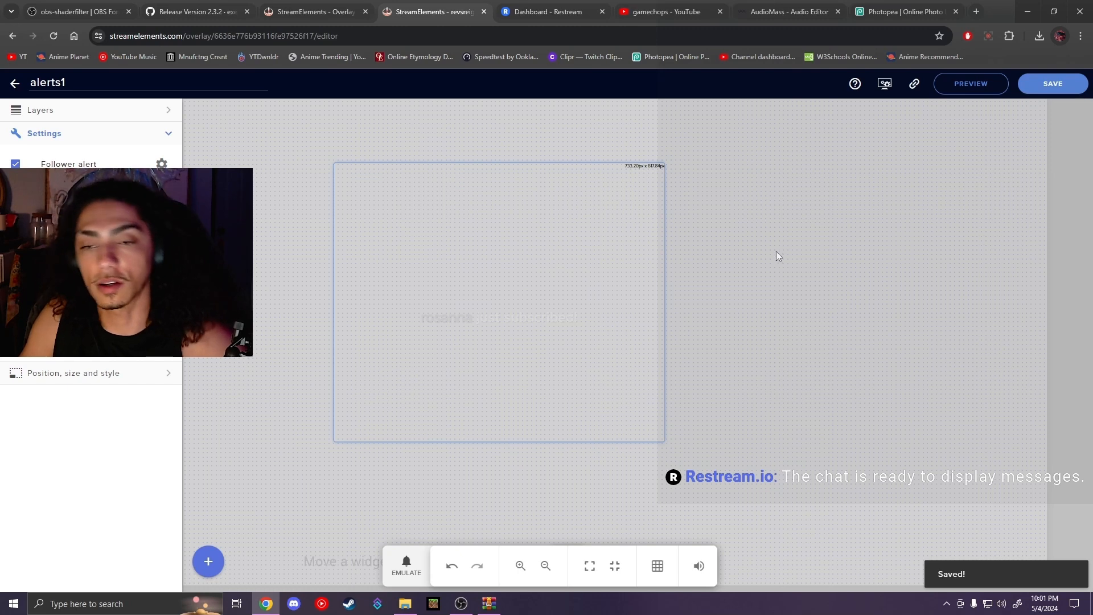
- Copy the alerts1 overlay link, switch to OBS and create a browser source named "alerts" in the jc scene
{"action": "left_click", "coordinate": [914, 84]}
{"action": "left_click", "coordinate": [462, 606]}
{"action": "left_click", "coordinate": [144, 562]}
{"action": "left_click", "coordinate": [188, 202]}
{"action": "type", "text": "alerts"}
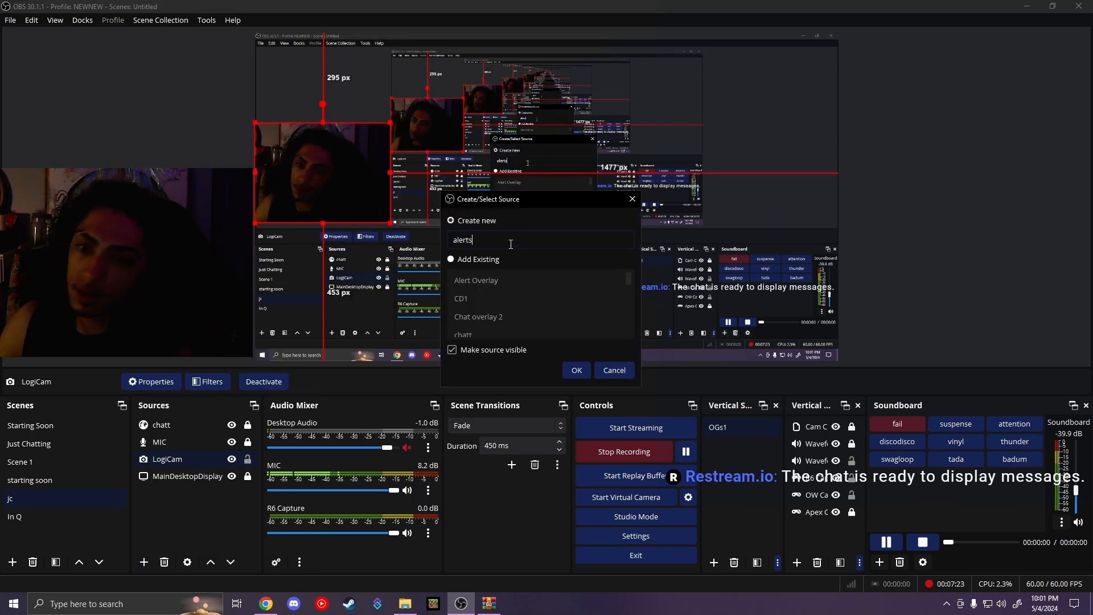
{"action": "key", "text": "Return"}
- Paste the private overlay URL with its access token into the alerts source and set its size to 1920 x 1080
{"action": "triple_click", "coordinate": [548, 319]}
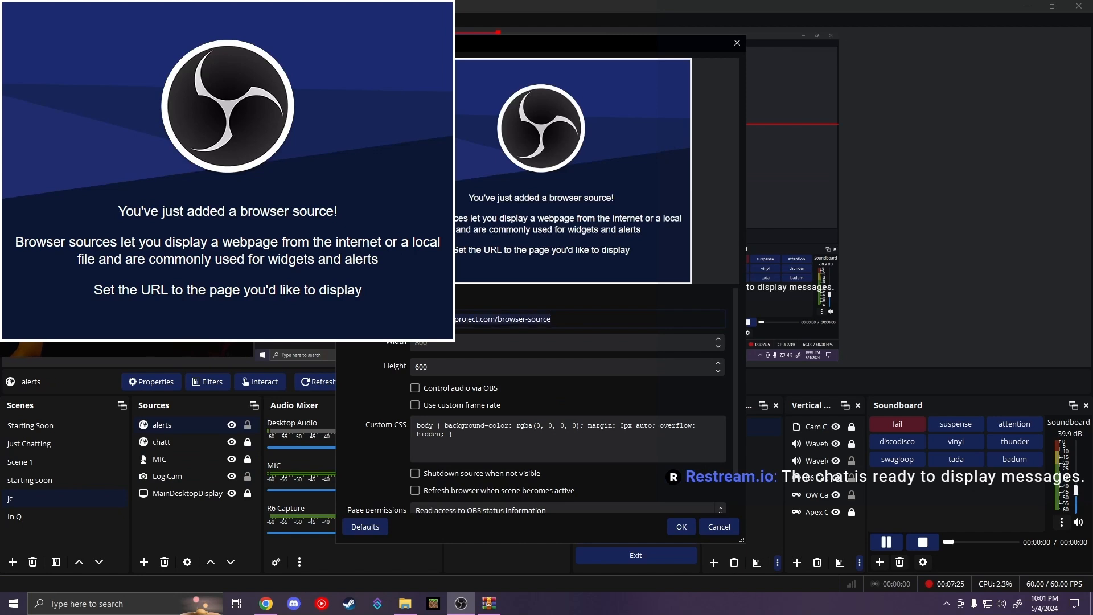
{"action": "key", "text": "ctrl+v"}
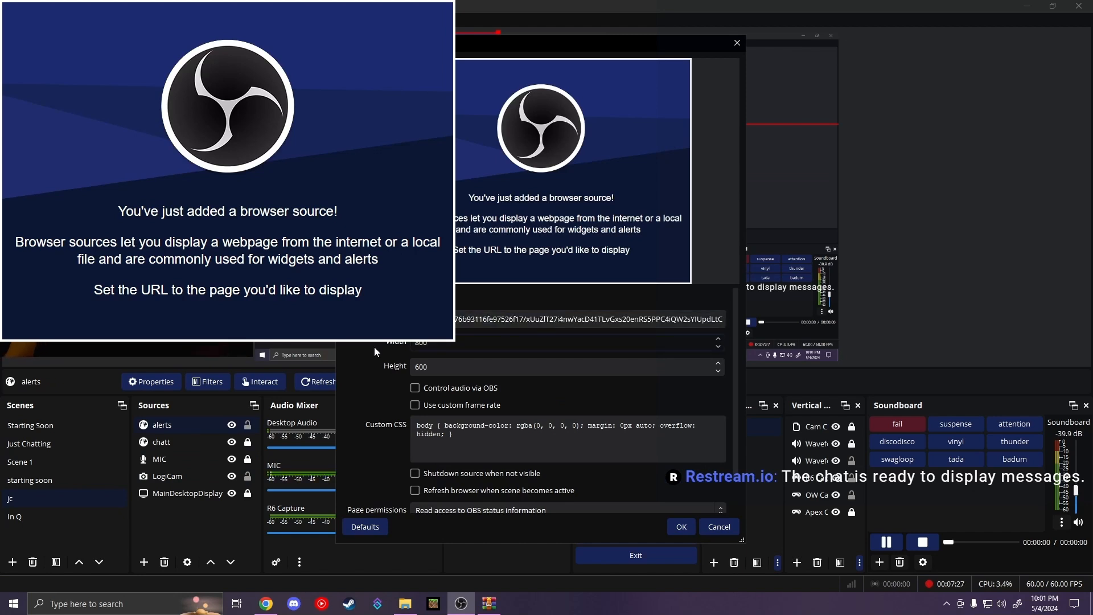
{"action": "type", "text": "1920"}
{"action": "left_click_drag", "start_coordinate": [430, 367], "coordinate": [412, 365]}
{"action": "type", "text": "1080"}
{"action": "key", "text": "Return"}
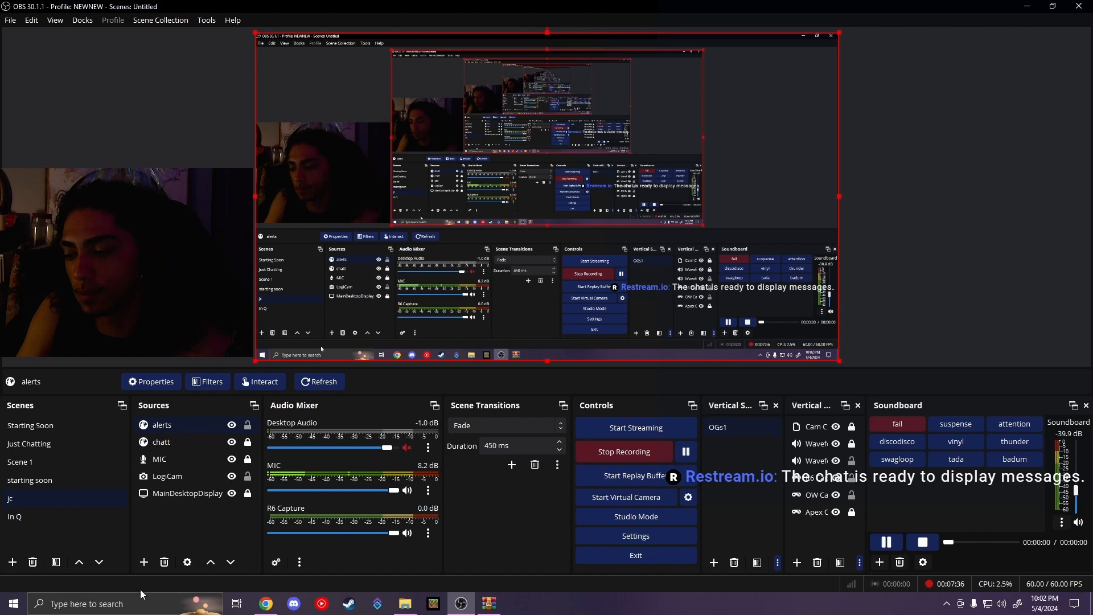
- Switch to the StreamElements editor and emulate a follower event to test the alert live
{"action": "left_click", "coordinate": [266, 604]}
{"action": "left_click", "coordinate": [406, 567]}
{"action": "left_click", "coordinate": [433, 361]}
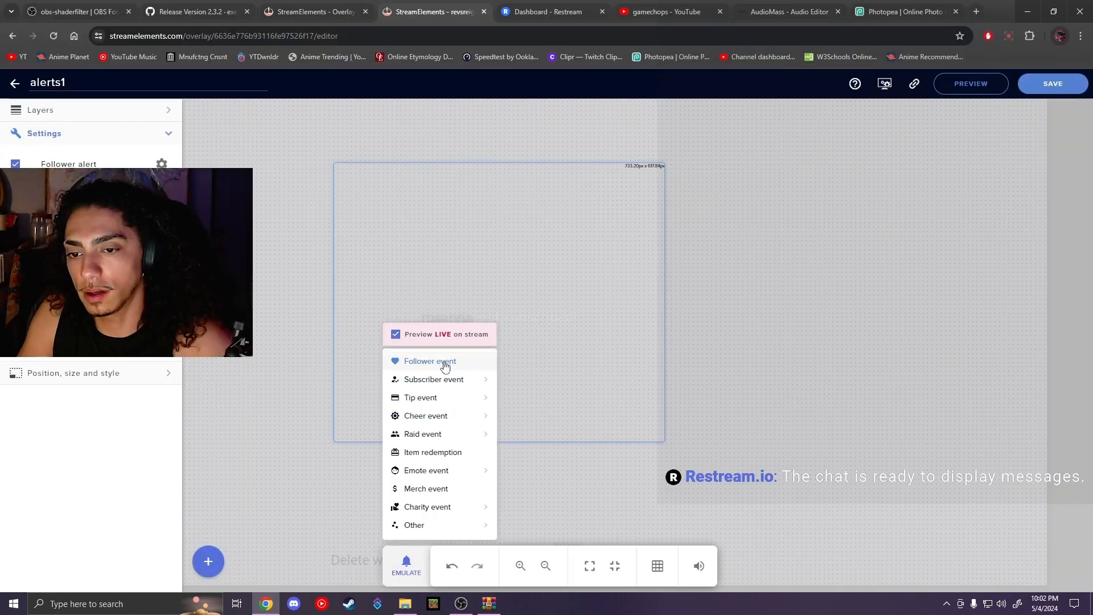
- Back in OBS, shrink the alerts source slightly and place it toward the canvas's lower left, about 604 px from the right edge
{"action": "left_click", "coordinate": [461, 603]}
{"action": "left_click_drag", "start_coordinate": [840, 32], "coordinate": [655, 197]}
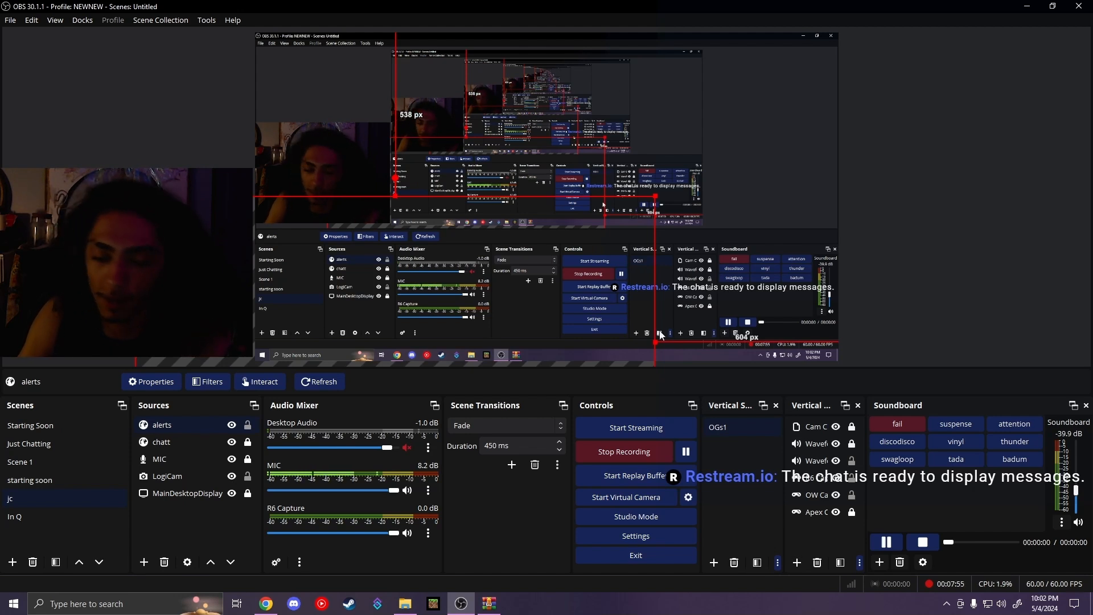
{"action": "left_click", "coordinate": [624, 453]}
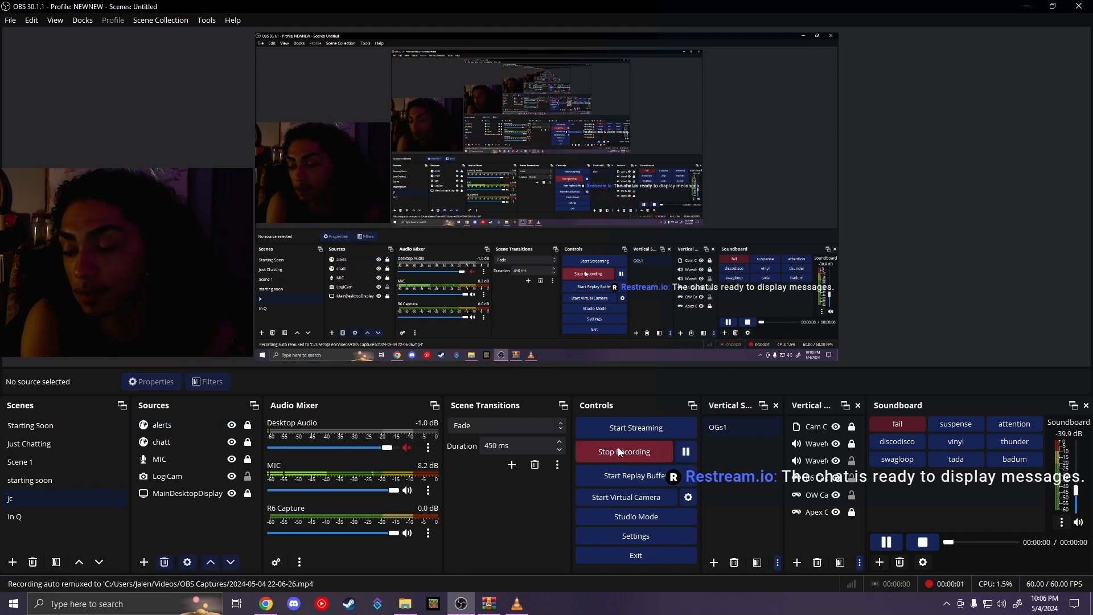
- Add the existing "socials overlay" browser source to the jc scene
{"action": "left_click", "coordinate": [144, 564]}
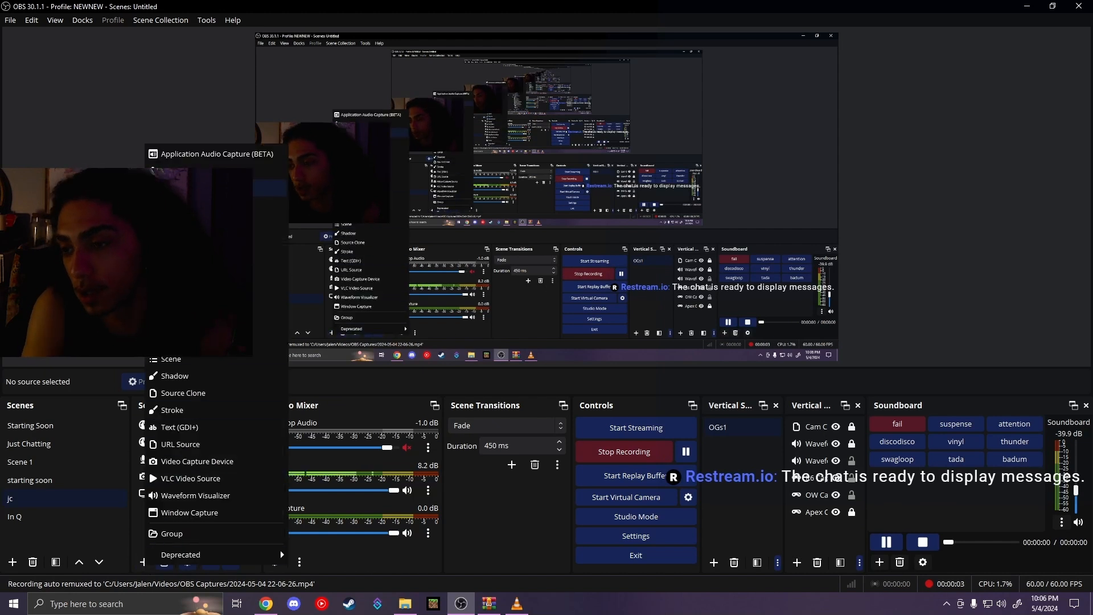
{"action": "left_click", "coordinate": [196, 206]}
{"action": "type", "text": "rowser"}
{"action": "left_click", "coordinate": [446, 259]}
{"action": "scroll", "coordinate": [504, 281], "scroll_direction": "down", "scroll_amount": 4}
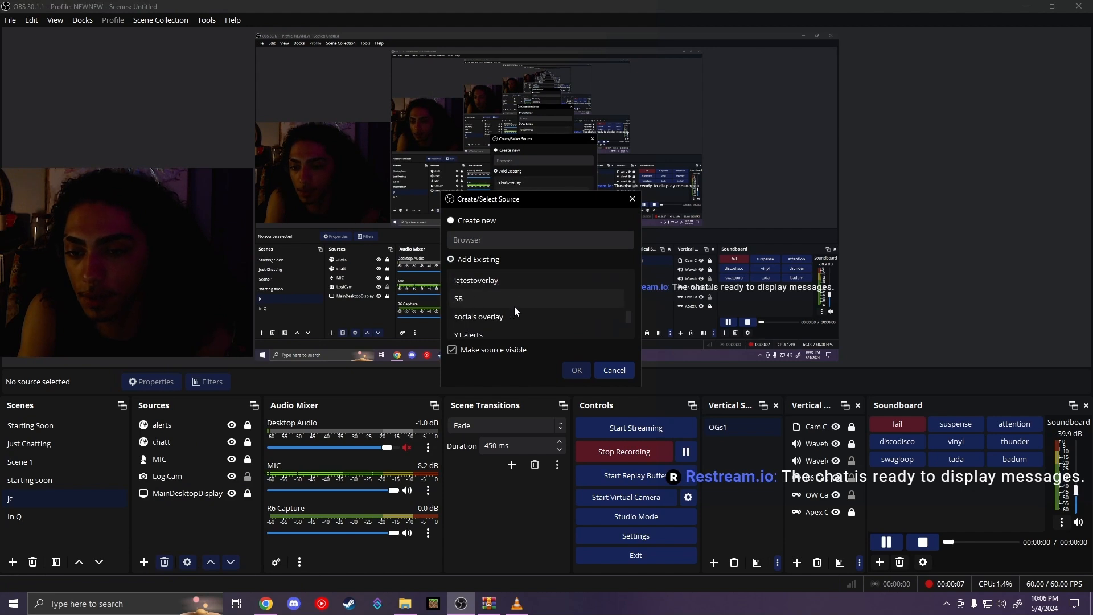
{"action": "left_click", "coordinate": [525, 316]}
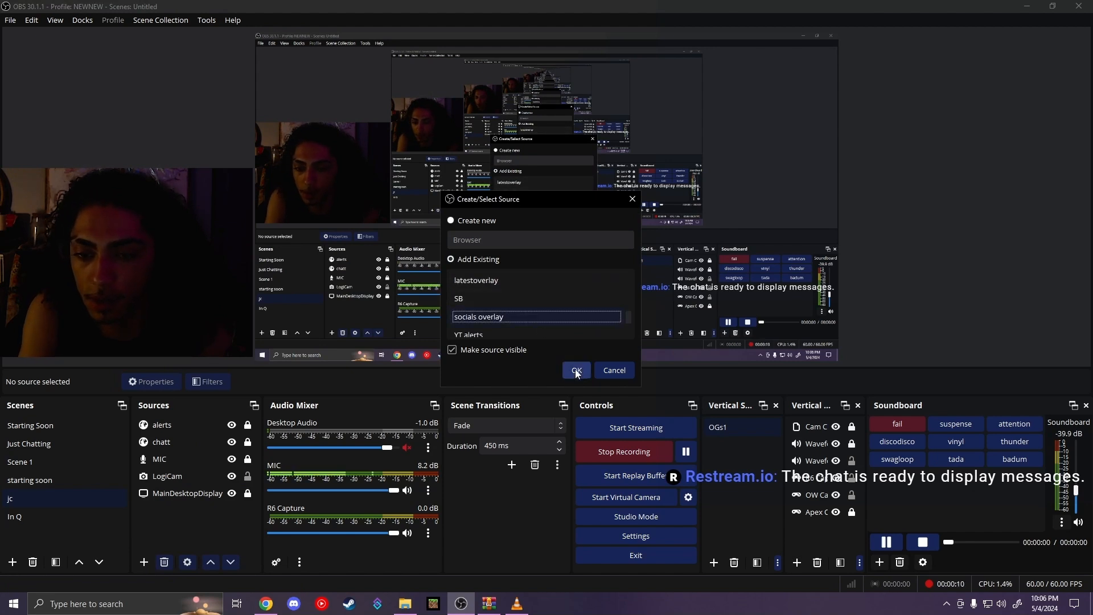
{"action": "left_click", "coordinate": [576, 370]}
- Scale down the socials overlay and position its icon row just above the camera in the jc scene
{"action": "left_click_drag", "start_coordinate": [840, 361], "coordinate": [398, 221]}
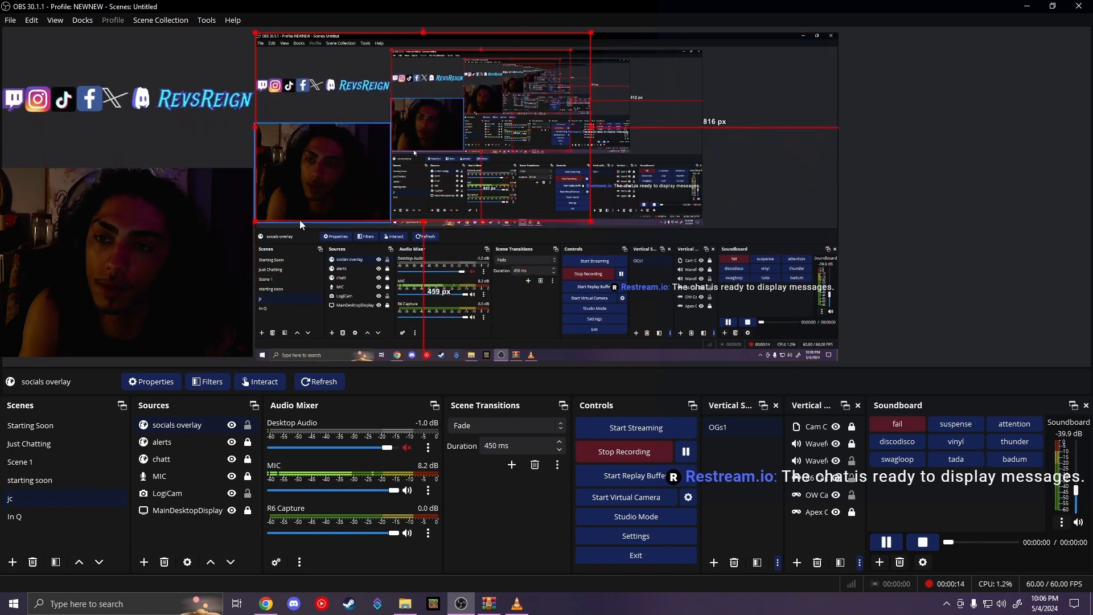
{"action": "left_click_drag", "start_coordinate": [439, 83], "coordinate": [437, 111]}
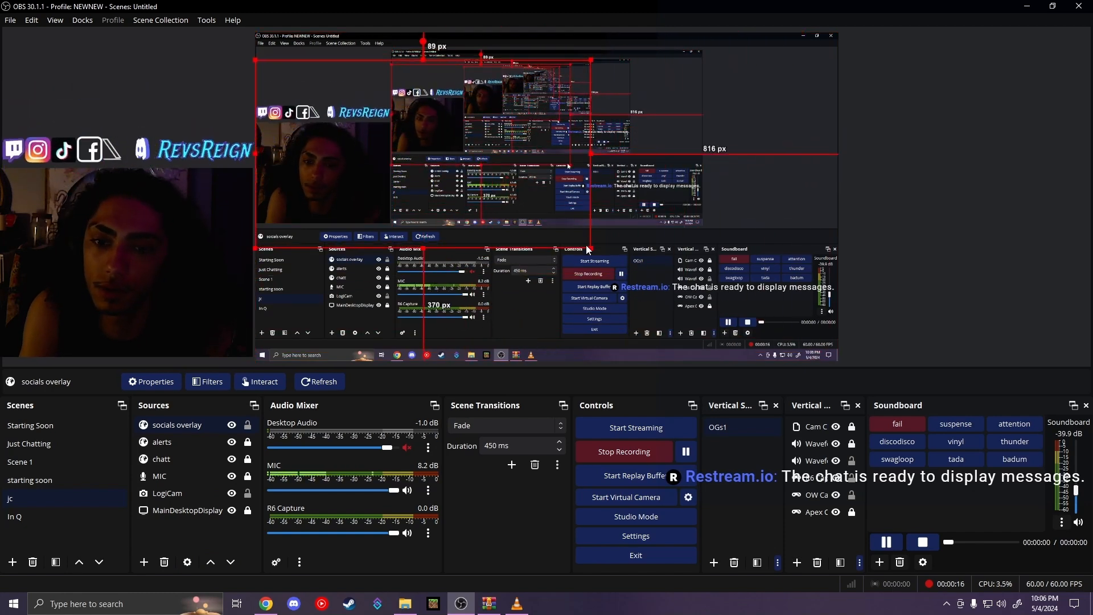
{"action": "left_click_drag", "start_coordinate": [588, 248], "coordinate": [566, 236]}
{"action": "left_click_drag", "start_coordinate": [480, 126], "coordinate": [480, 132]}
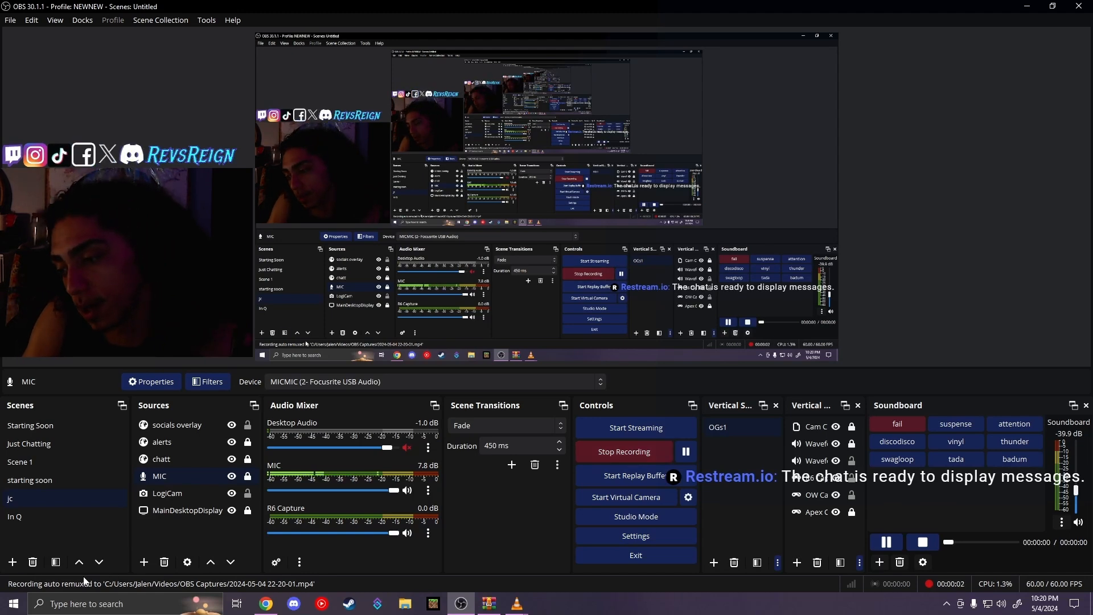
- Create a scene named "gaming" with the existing MainDesktopDisplay capture as a source
{"action": "left_click", "coordinate": [13, 562]}
{"action": "type", "text": "gaming"}
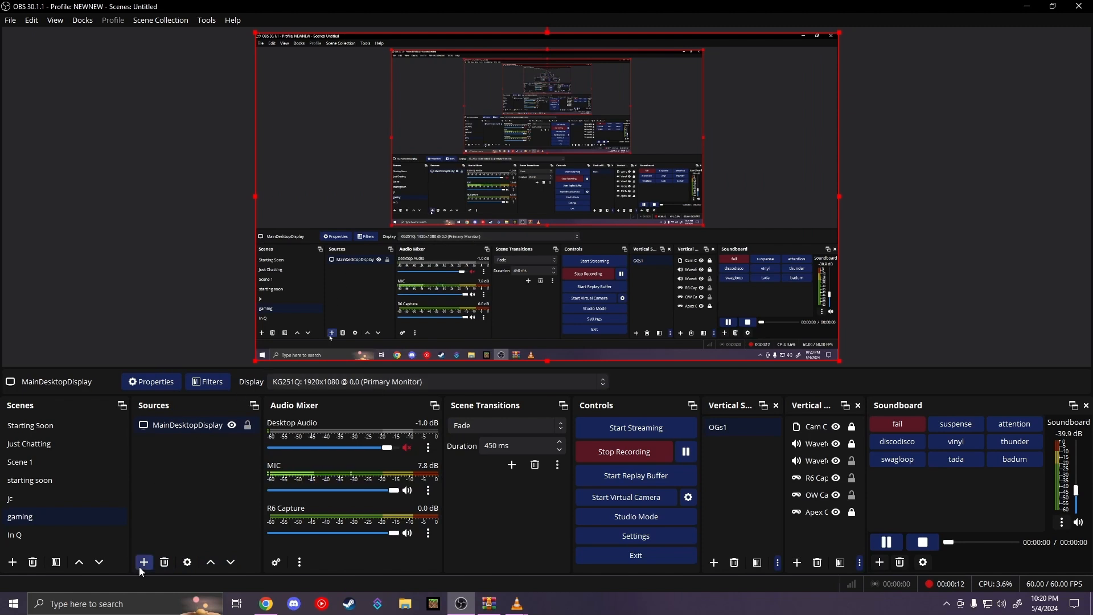
{"action": "left_click", "coordinate": [144, 563]}
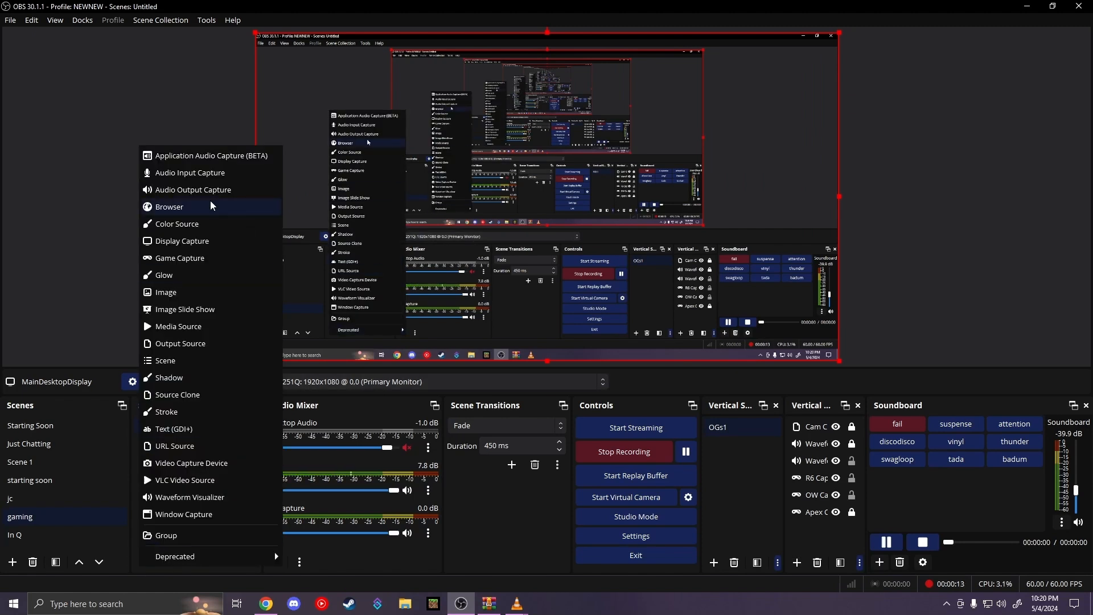
{"action": "left_click", "coordinate": [217, 256]}
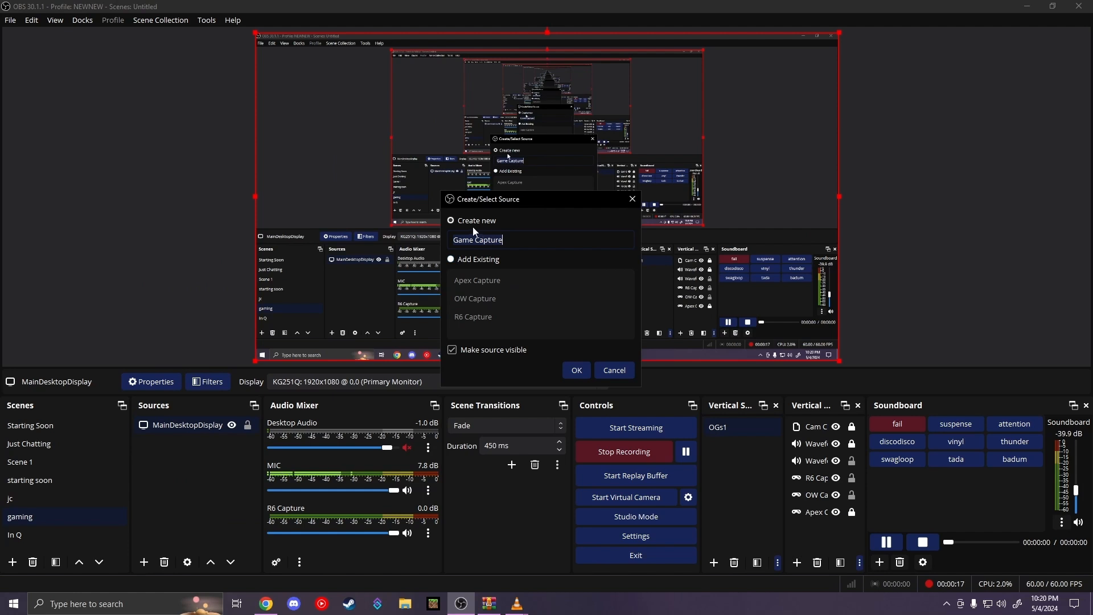
{"action": "left_click", "coordinate": [577, 371]}
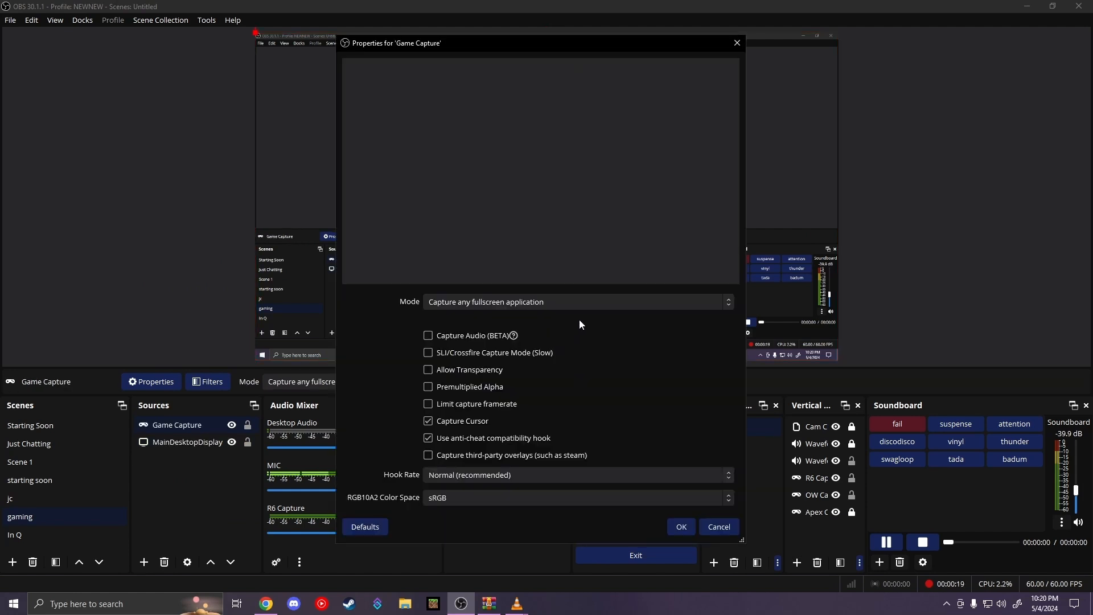
{"action": "left_click", "coordinate": [737, 43]}
{"action": "right_click", "coordinate": [177, 426]}
{"action": "mouse_move", "coordinate": [280, 315]}
{"action": "left_click", "coordinate": [209, 180]}
{"action": "left_click", "coordinate": [565, 309]}
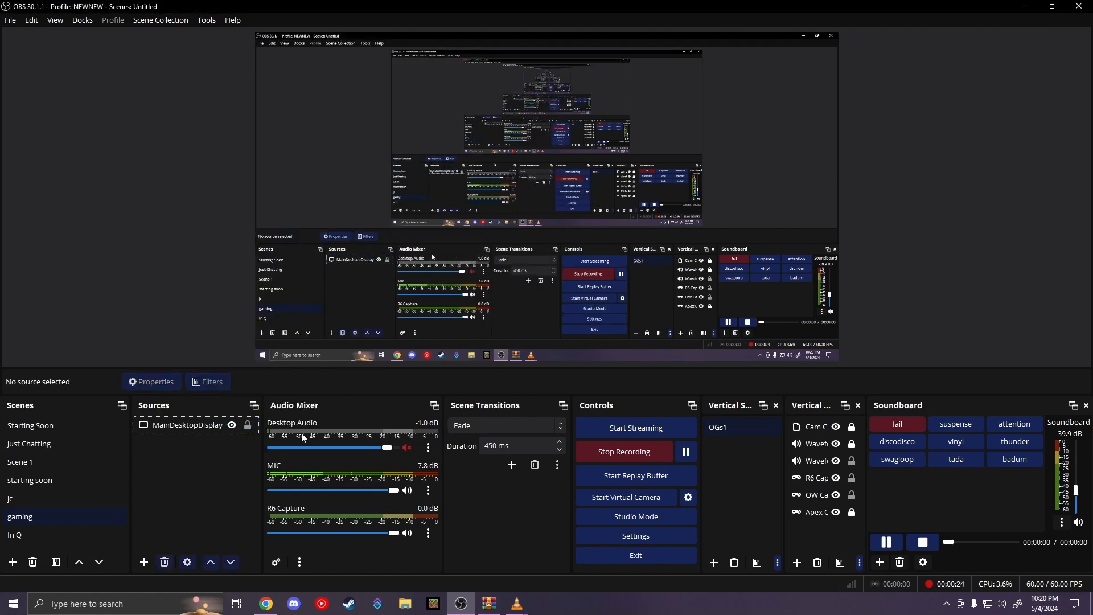
- Add the existing "Apex Capture" game capture source to the gaming scene
{"action": "left_click", "coordinate": [144, 561]}
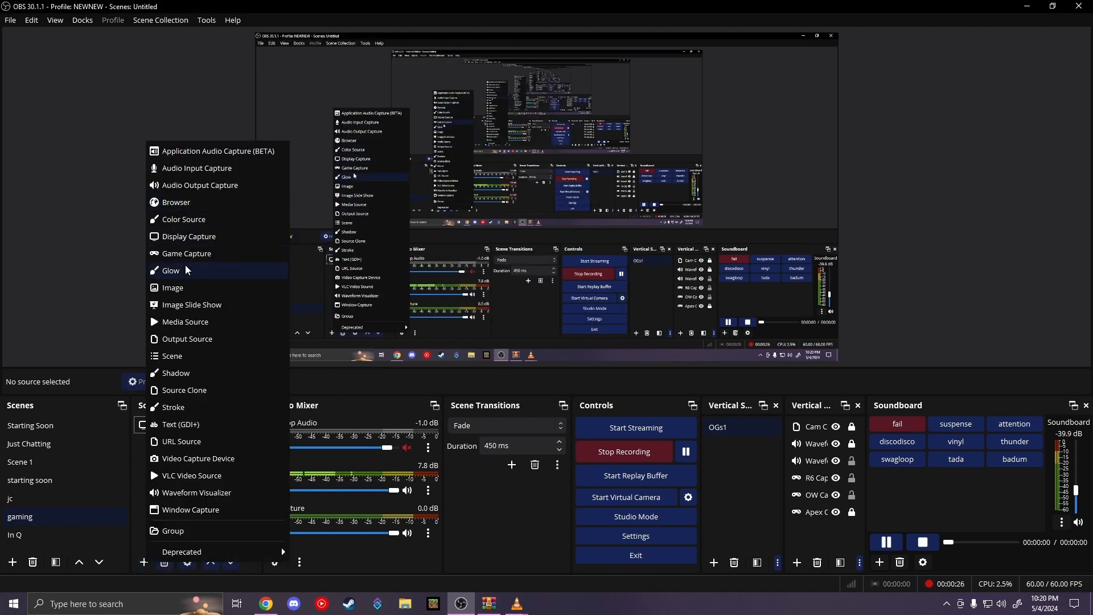
{"action": "left_click", "coordinate": [220, 254]}
{"action": "left_click", "coordinate": [453, 254]}
{"action": "left_click", "coordinate": [459, 284]}
{"action": "left_click", "coordinate": [559, 373]}
- Add the existing "Apex Audio" application audio capture to the gaming scene
{"action": "left_click", "coordinate": [143, 562]}
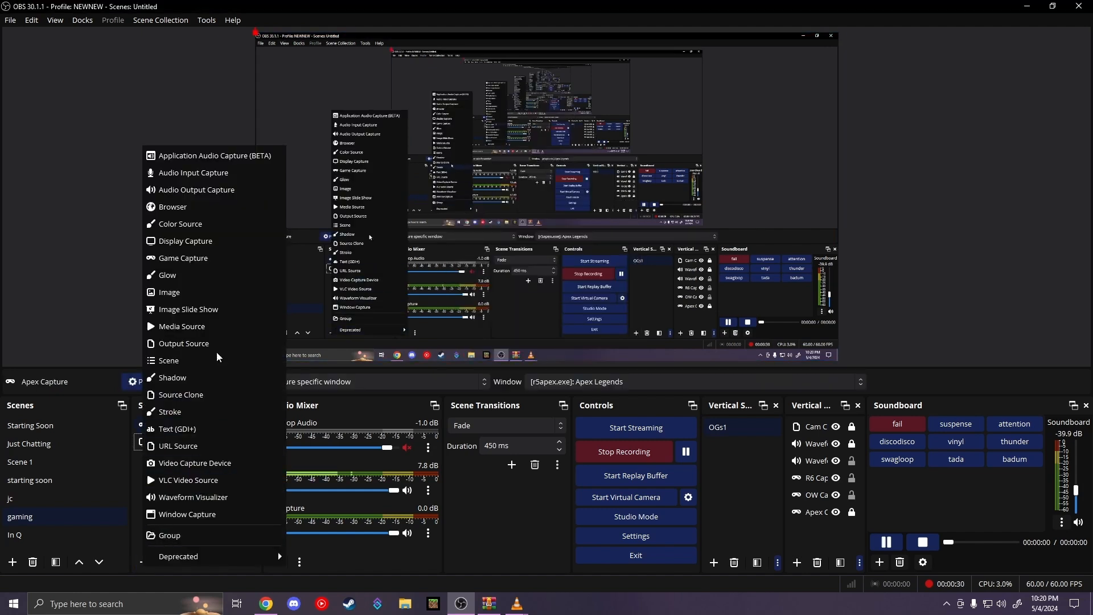
{"action": "left_click", "coordinate": [230, 155]}
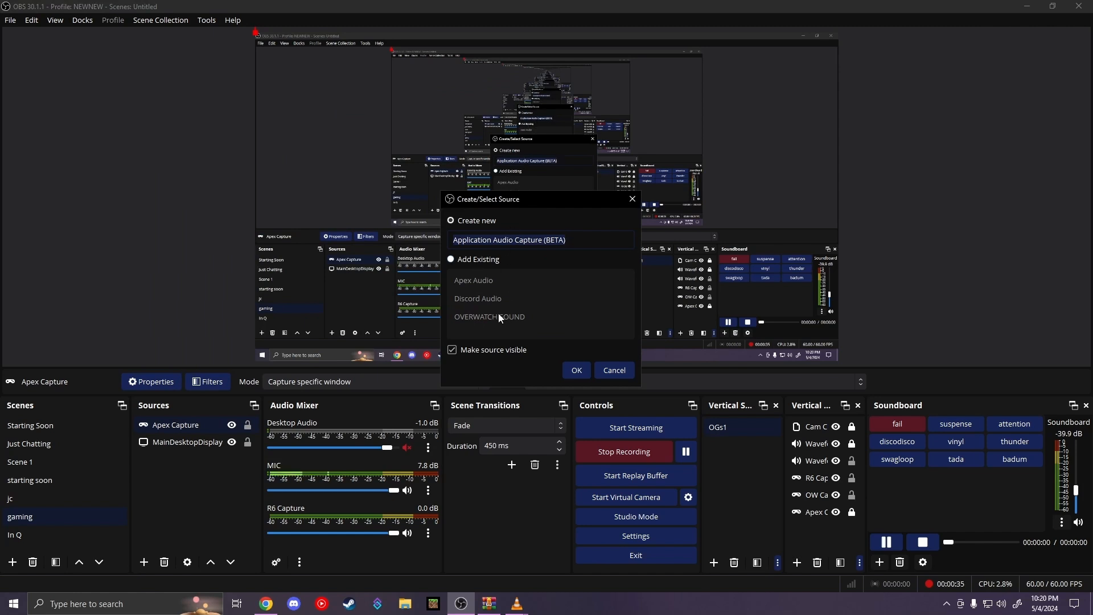
{"action": "left_click", "coordinate": [453, 260]}
{"action": "left_click", "coordinate": [460, 281]}
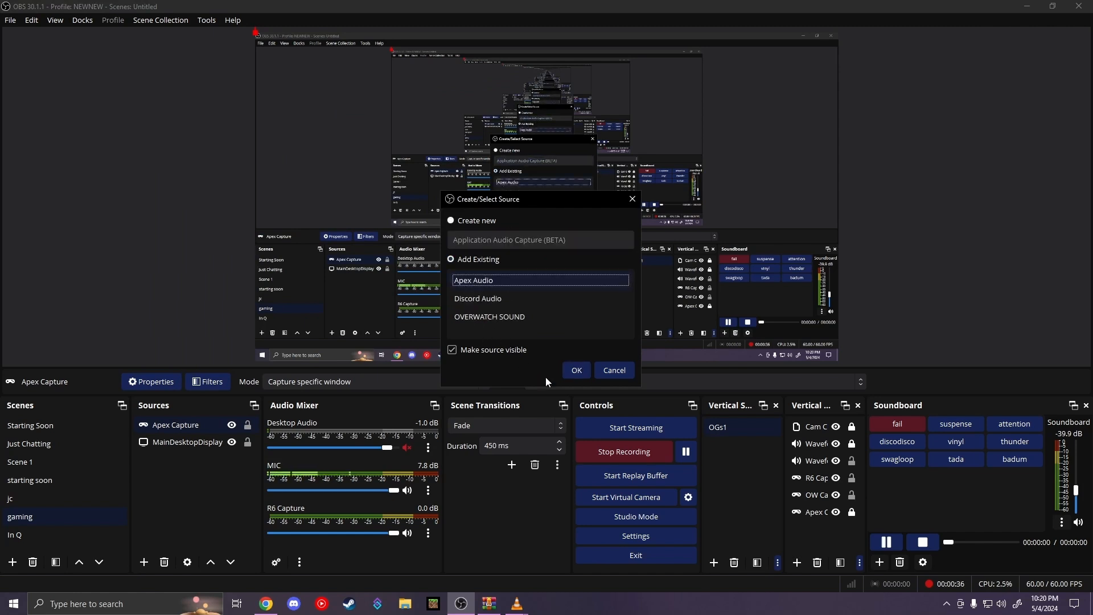
{"action": "left_click", "coordinate": [576, 370]}
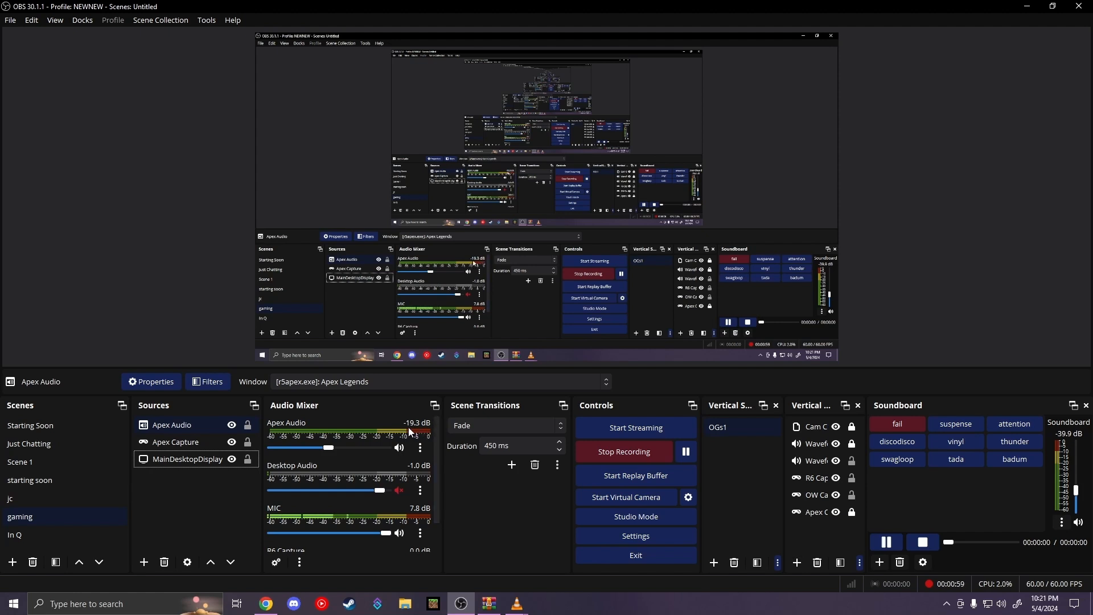
- Add the existing LogiCam video capture device to the gaming scene
{"action": "left_click", "coordinate": [147, 562]}
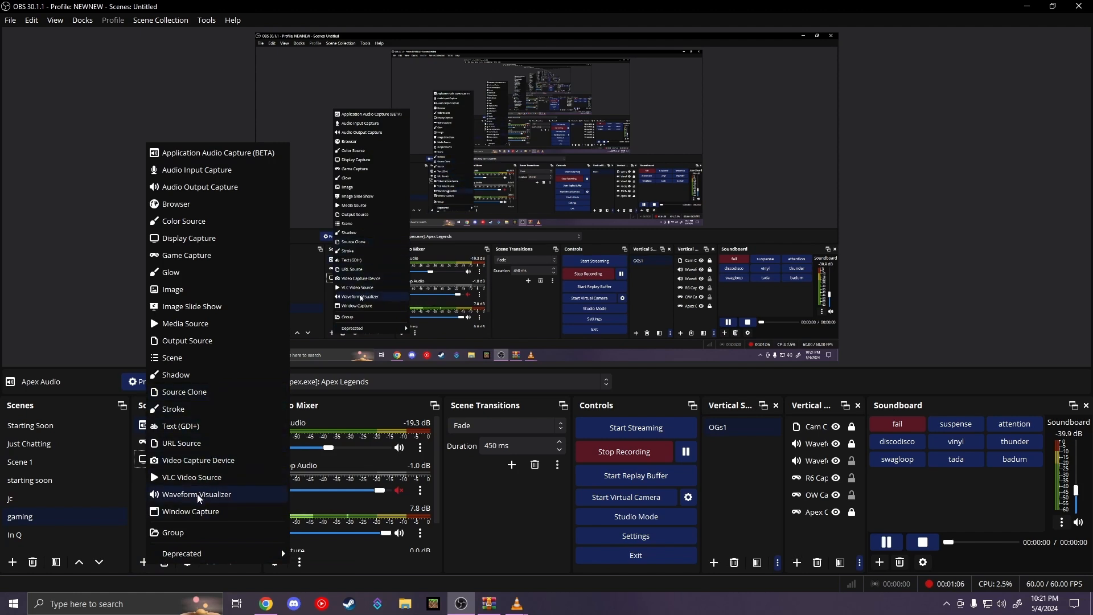
{"action": "left_click", "coordinate": [203, 460]}
{"action": "left_click", "coordinate": [459, 279]}
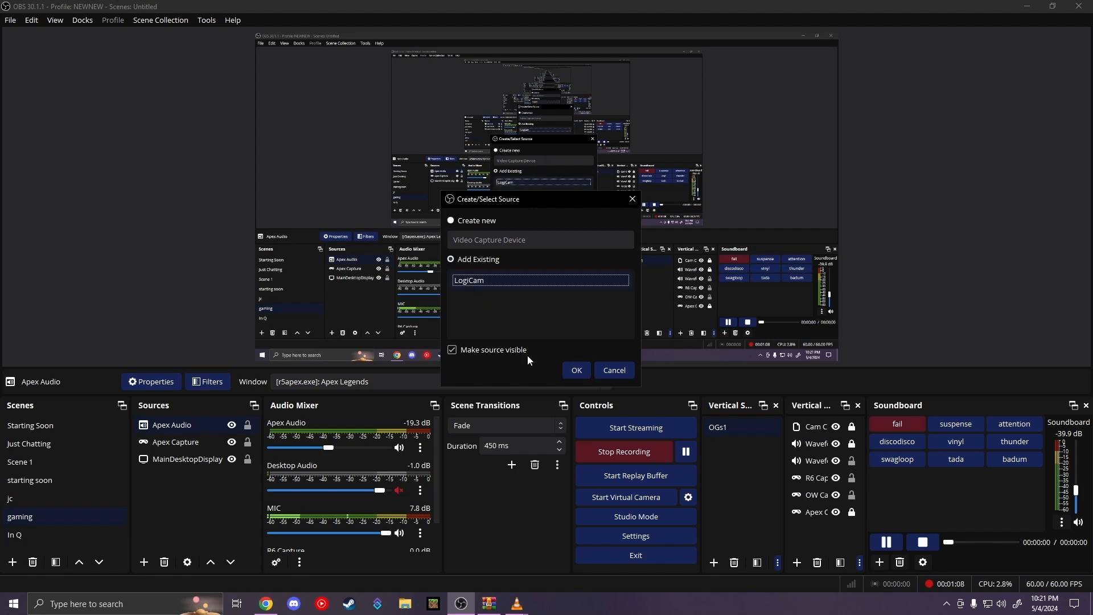
{"action": "left_click", "coordinate": [576, 370]}
- Move LogiCam down the canvas's left edge to about 425 px from the top and flip it horizontally
{"action": "left_click_drag", "start_coordinate": [321, 86], "coordinate": [323, 212]}
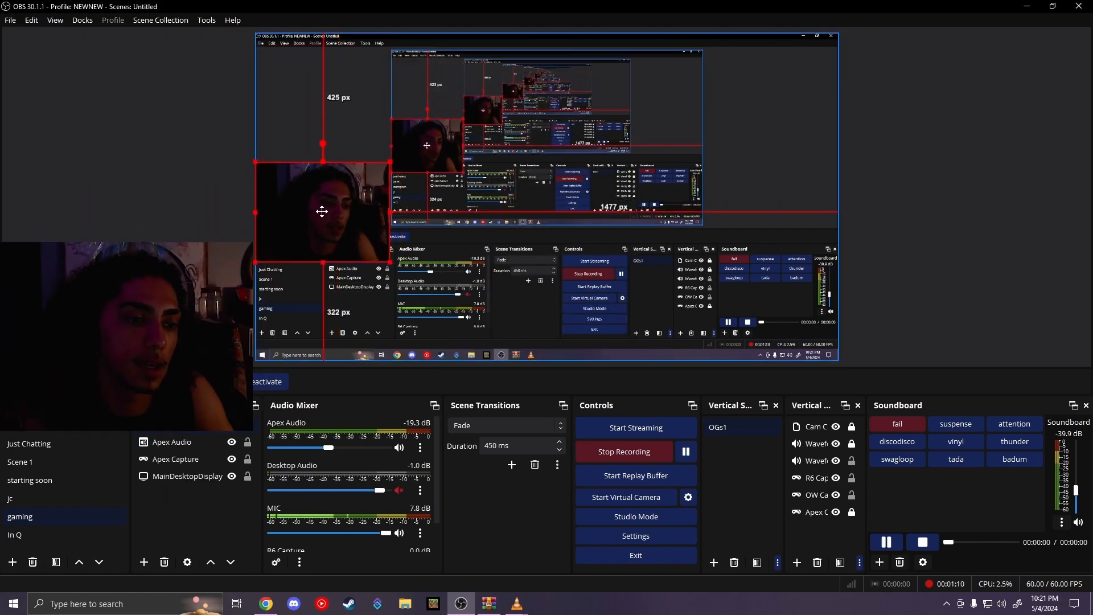
{"action": "right_click", "coordinate": [322, 212]}
{"action": "mouse_move", "coordinate": [364, 325]}
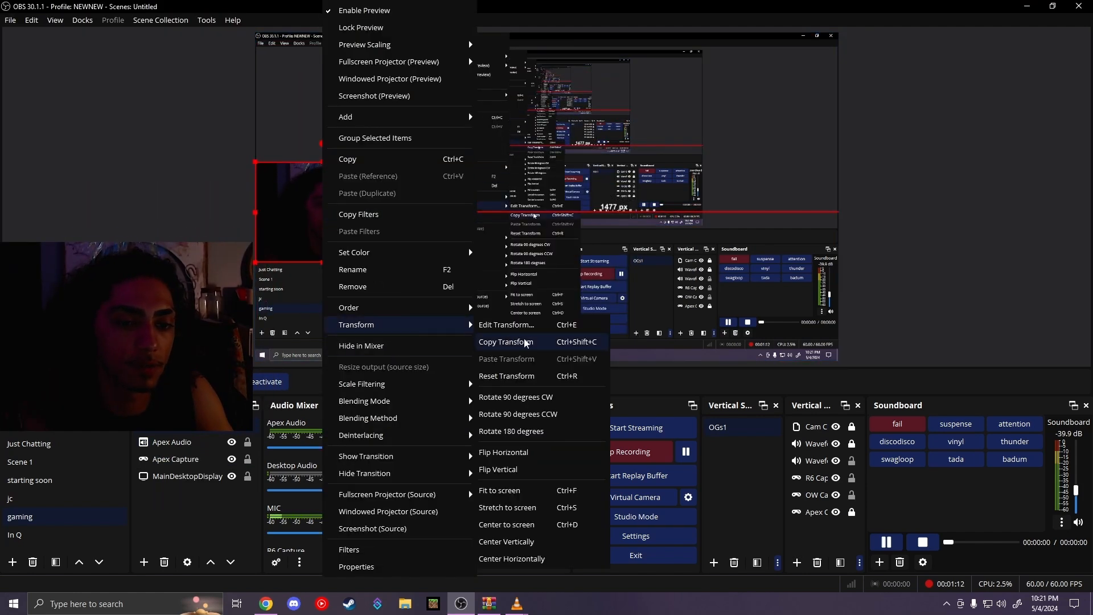
{"action": "left_click", "coordinate": [513, 452]}
- Add the existing "socials overlay" browser source to the gaming scene, scale it down and place its icons just above the camera
{"action": "left_click", "coordinate": [140, 562]}
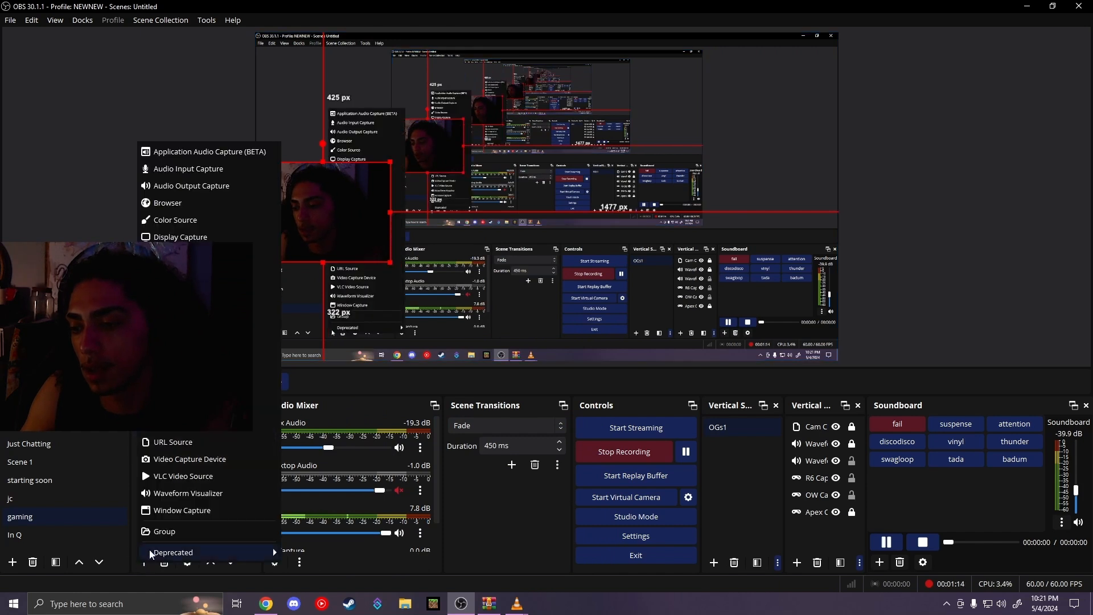
{"action": "left_click", "coordinate": [227, 204]}
{"action": "left_click", "coordinate": [477, 261]}
{"action": "scroll", "coordinate": [477, 333], "scroll_direction": "down", "scroll_amount": 5}
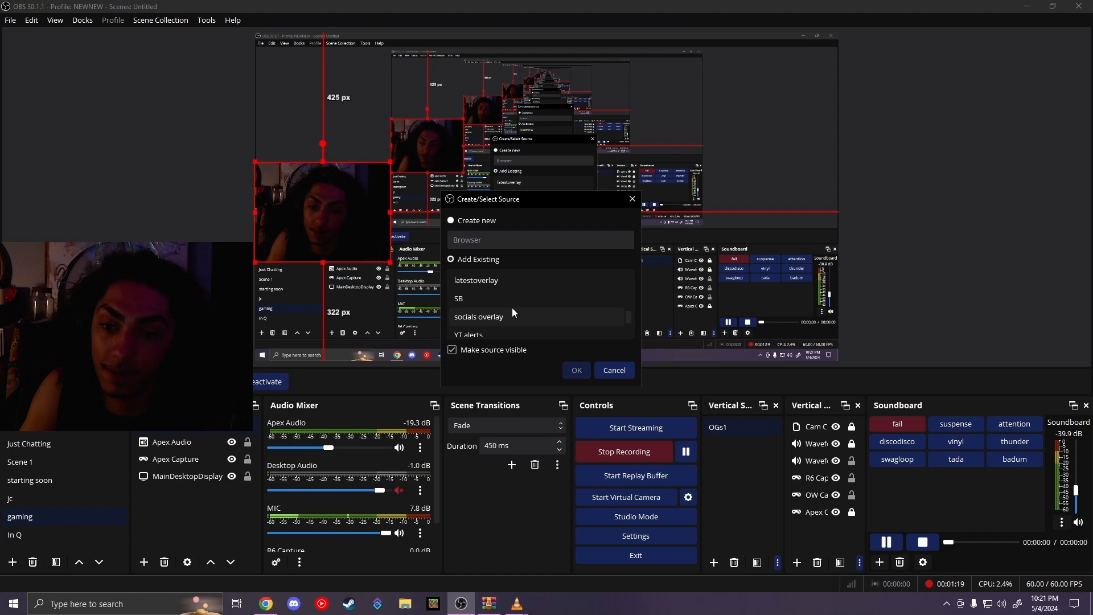
{"action": "left_click", "coordinate": [506, 318]}
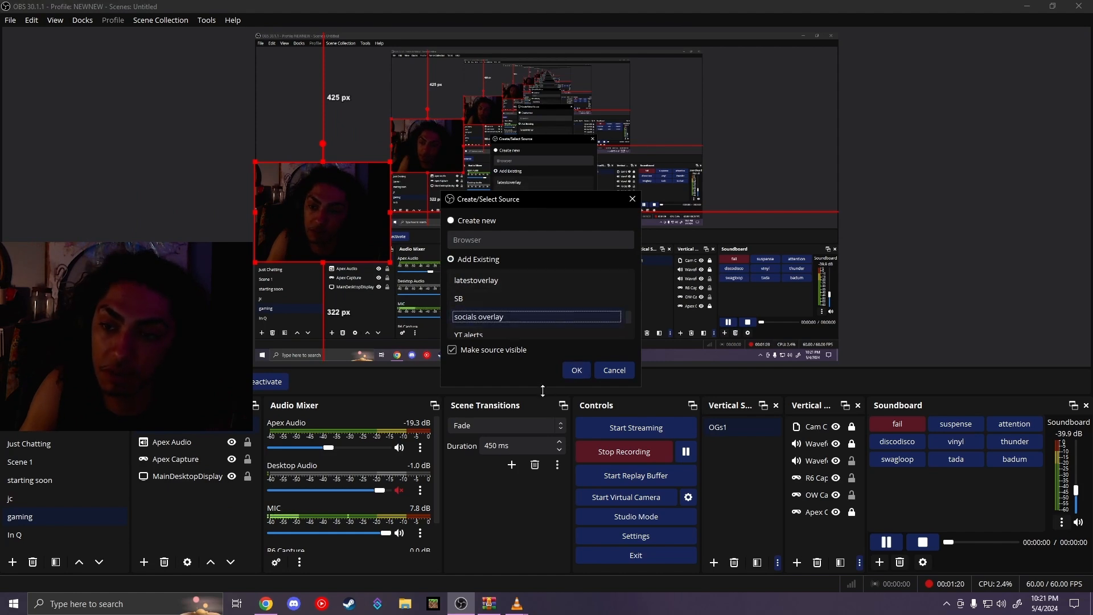
{"action": "left_click", "coordinate": [574, 372]}
{"action": "left_click_drag", "start_coordinate": [839, 361], "coordinate": [336, 223]}
{"action": "left_click_drag", "start_coordinate": [320, 82], "coordinate": [319, 150]}
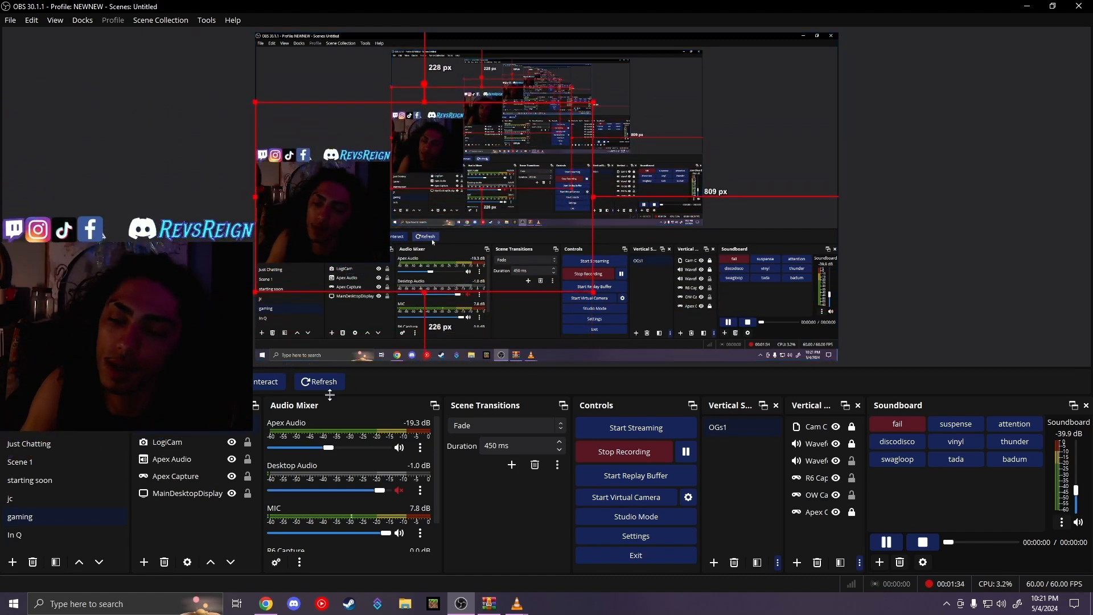
- Create a group named "CAM+SB" in the gaming scene and put LogiCam and the socials overlay inside it
{"action": "left_click", "coordinate": [144, 562]}
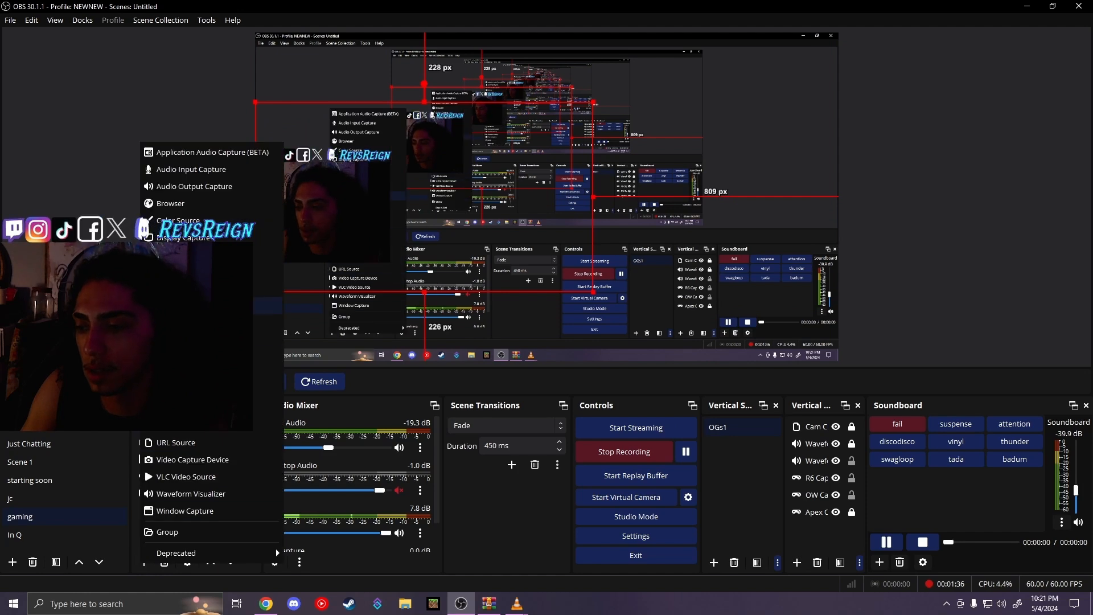
{"action": "left_click", "coordinate": [167, 532]}
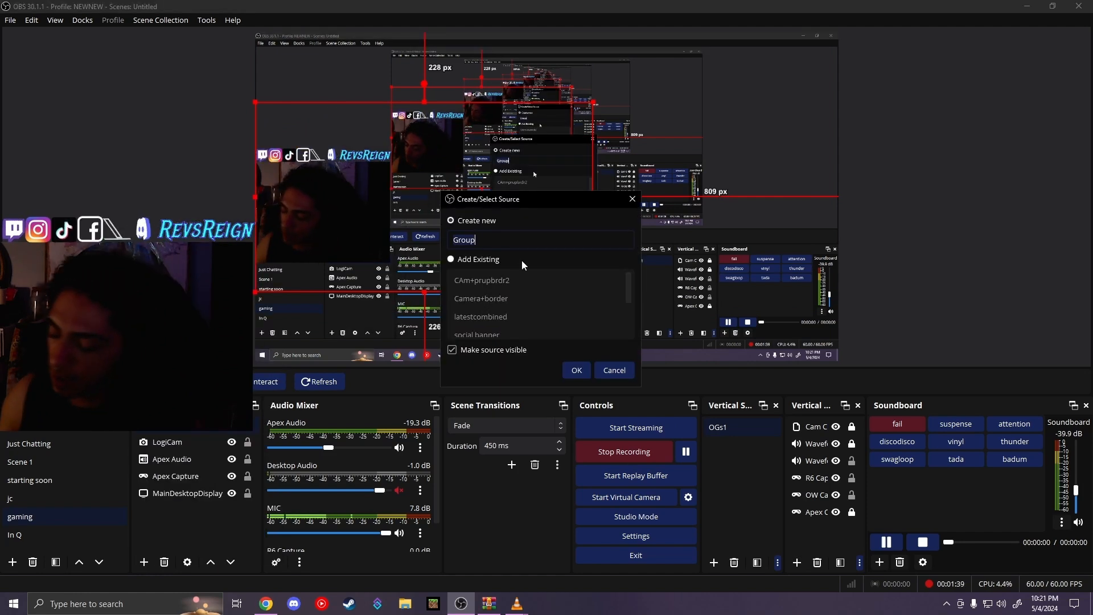
{"action": "type", "text": "CAM+SB"}
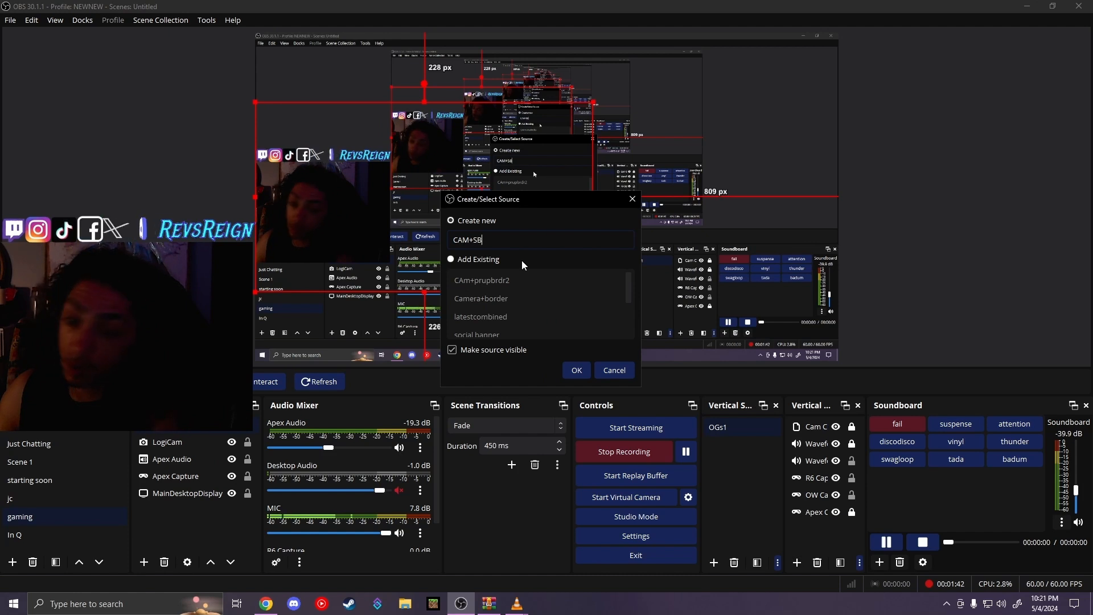
{"action": "key", "text": "Return"}
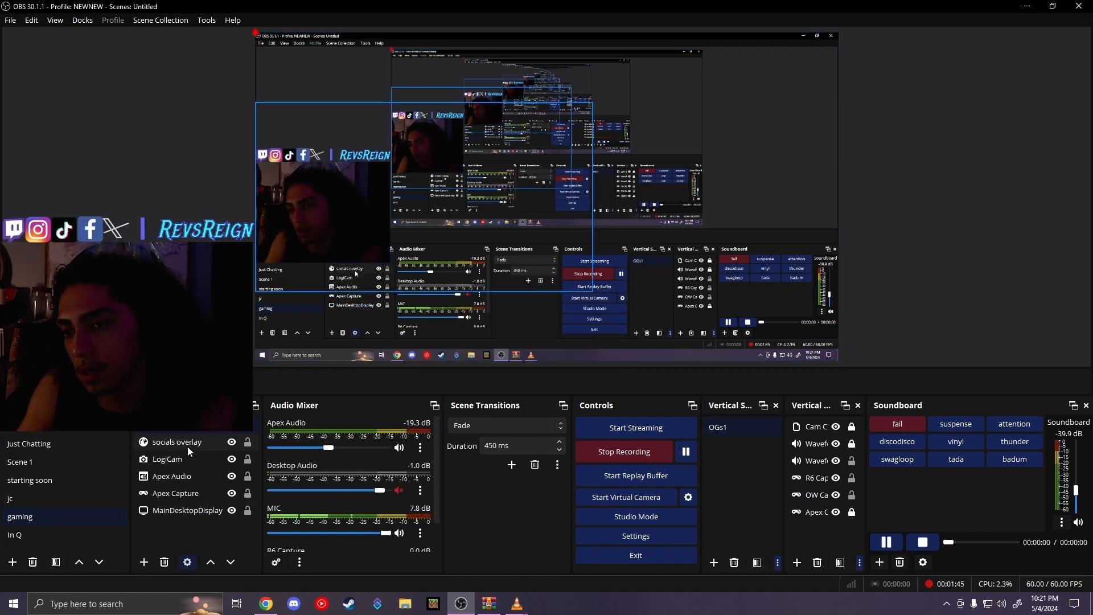
{"action": "left_click", "coordinate": [176, 459]}
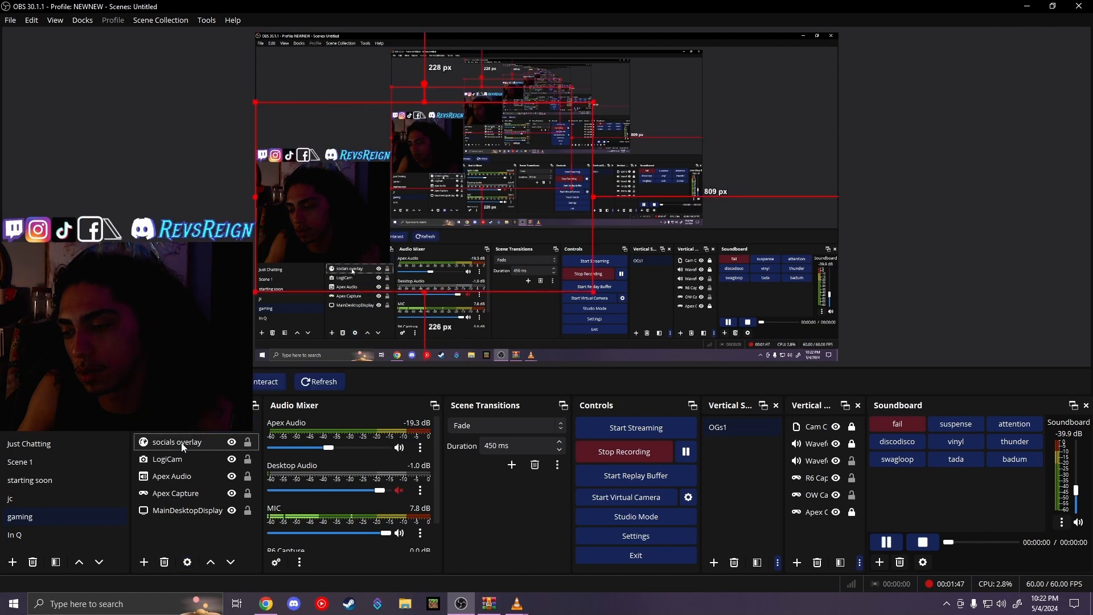
{"action": "left_click_drag", "start_coordinate": [177, 459], "coordinate": [181, 437]}
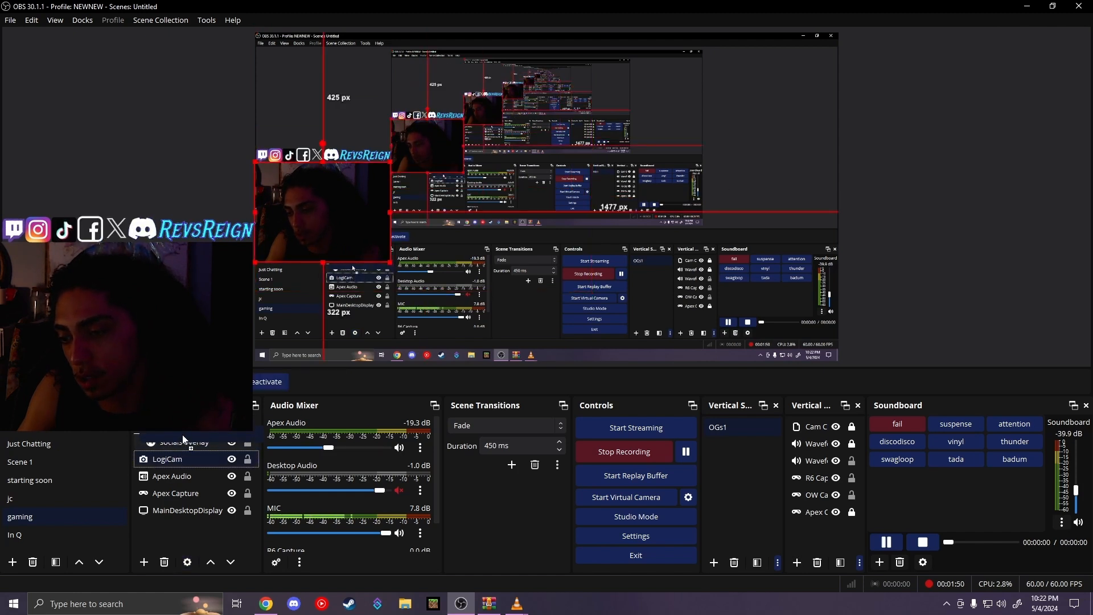
- Lock LogiCam and the socials overlay inside CAM+SB and move the group up to about 165 px from the canvas top
{"action": "left_click", "coordinate": [248, 442]}
{"action": "left_click", "coordinate": [248, 459]}
{"action": "left_click_drag", "start_coordinate": [354, 219], "coordinate": [352, 188]}
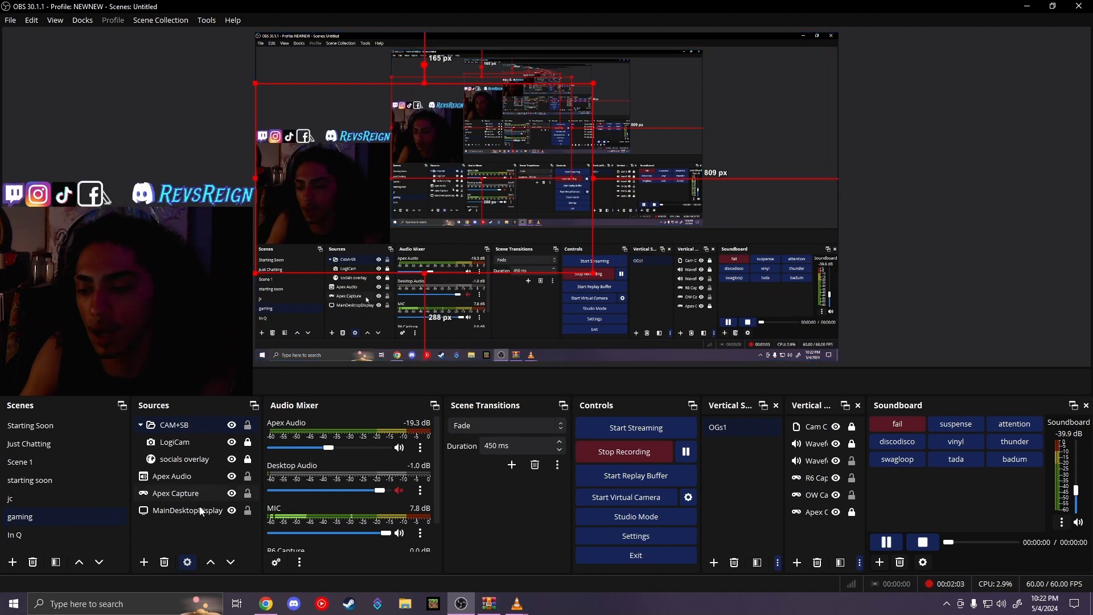
- Add the existing "chatt" browser source to the gaming scene
{"action": "left_click", "coordinate": [145, 562]}
{"action": "left_click", "coordinate": [188, 202]}
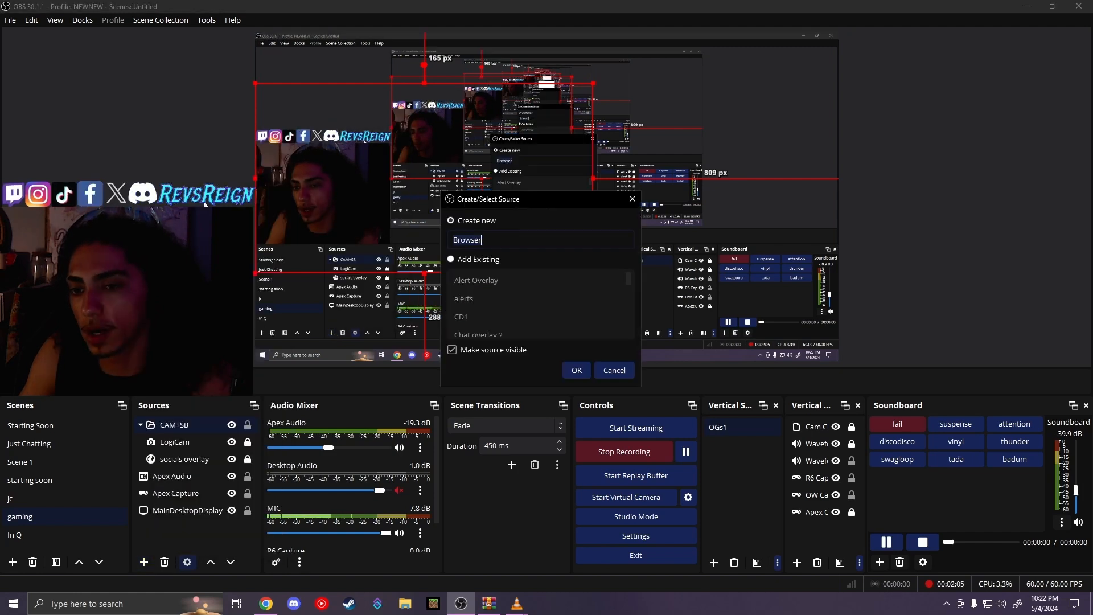
{"action": "left_click", "coordinate": [479, 260]}
{"action": "scroll", "coordinate": [492, 296], "scroll_direction": "up", "scroll_amount": 2}
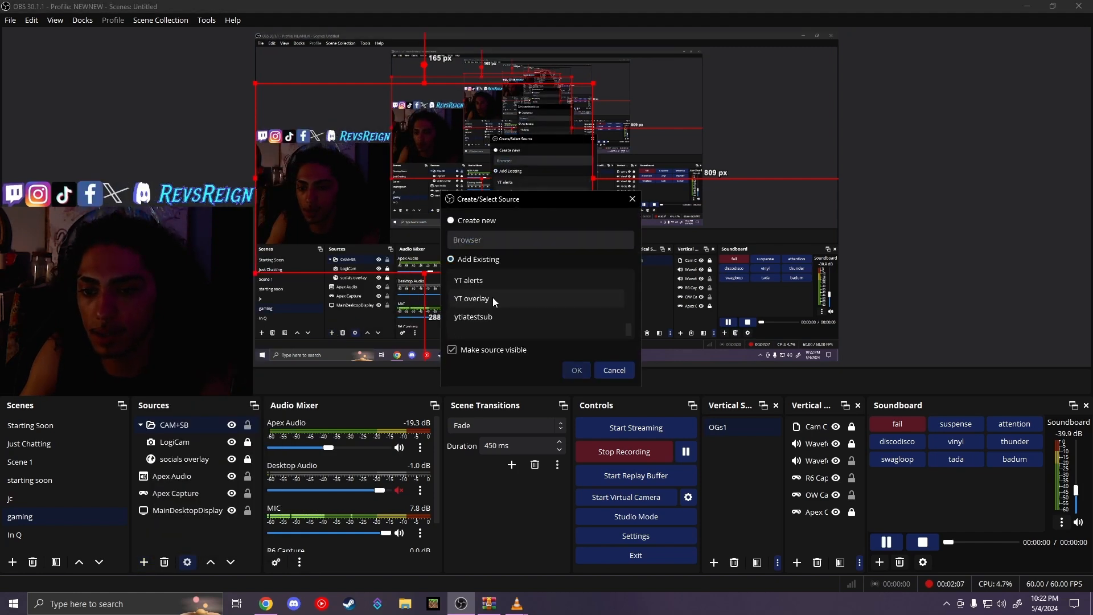
{"action": "scroll", "coordinate": [493, 299], "scroll_direction": "down", "scroll_amount": 1}
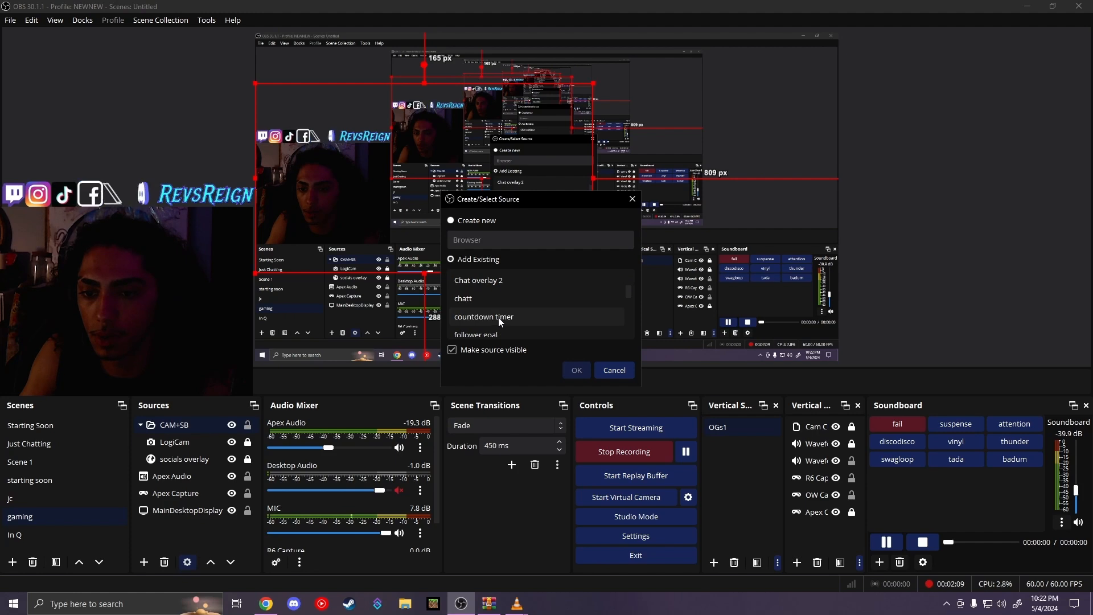
{"action": "left_click", "coordinate": [501, 297]}
{"action": "left_click", "coordinate": [576, 370]}
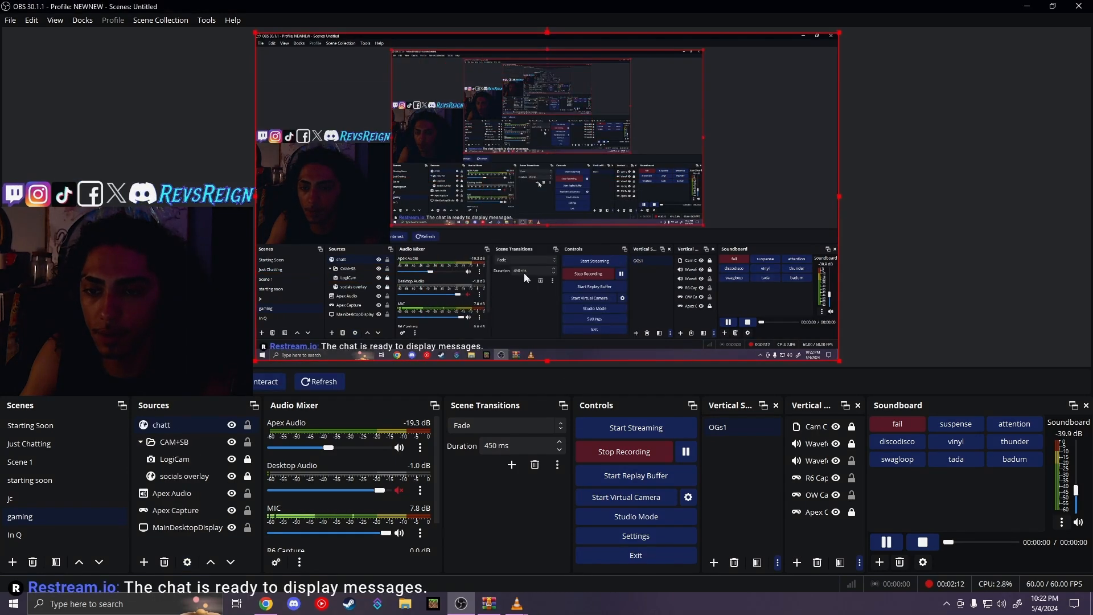
- Scale down the chatt overlay and place it over the canvas's upper-right corner, about 1343 px from the left and 367 px from the bottom
{"action": "left_click_drag", "start_coordinate": [716, 211], "coordinate": [906, 265]}
{"action": "left_click_drag", "start_coordinate": [808, 220], "coordinate": [927, 259]}
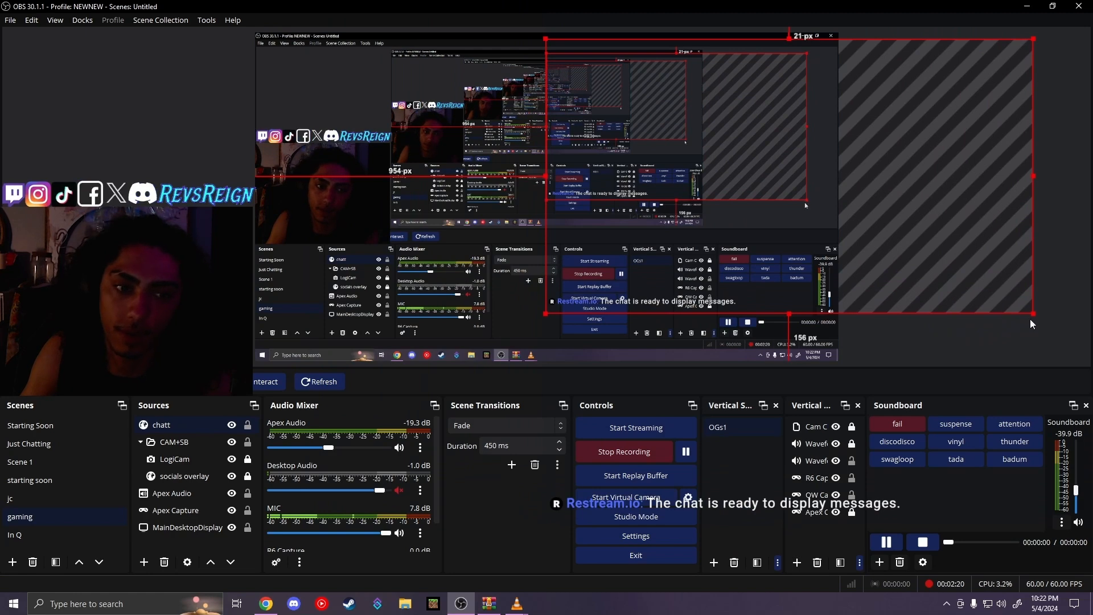
{"action": "left_click_drag", "start_coordinate": [1023, 307], "coordinate": [985, 296]}
{"action": "left_click_drag", "start_coordinate": [910, 249], "coordinate": [1023, 202]}
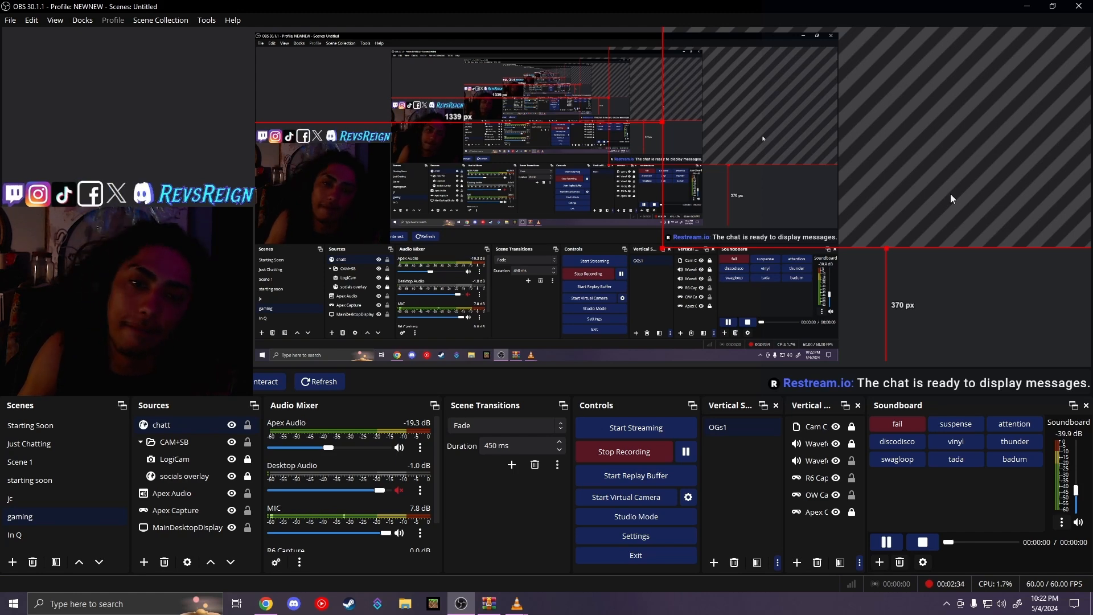
{"action": "mouse_move", "coordinate": [958, 201]}
{"action": "left_mouse_down"}
{"action": "mouse_move", "coordinate": [934, 198]}
{"action": "mouse_move", "coordinate": [950, 194]}
{"action": "left_mouse_up"}
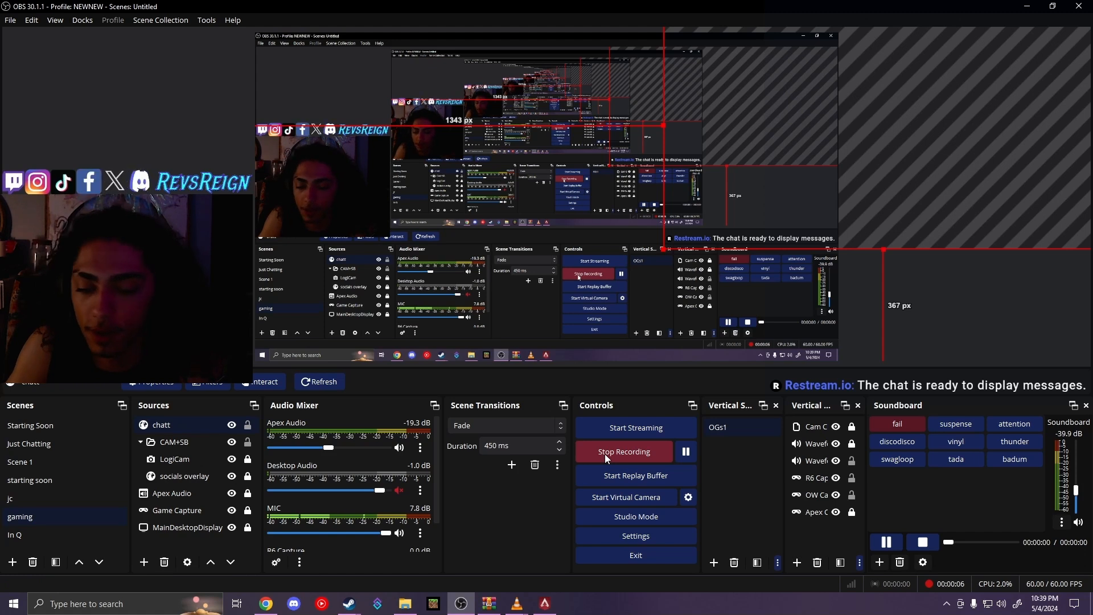
- Create a scene named "inq2" containing the MainDesktopDisplay source
{"action": "left_click", "coordinate": [12, 562]}
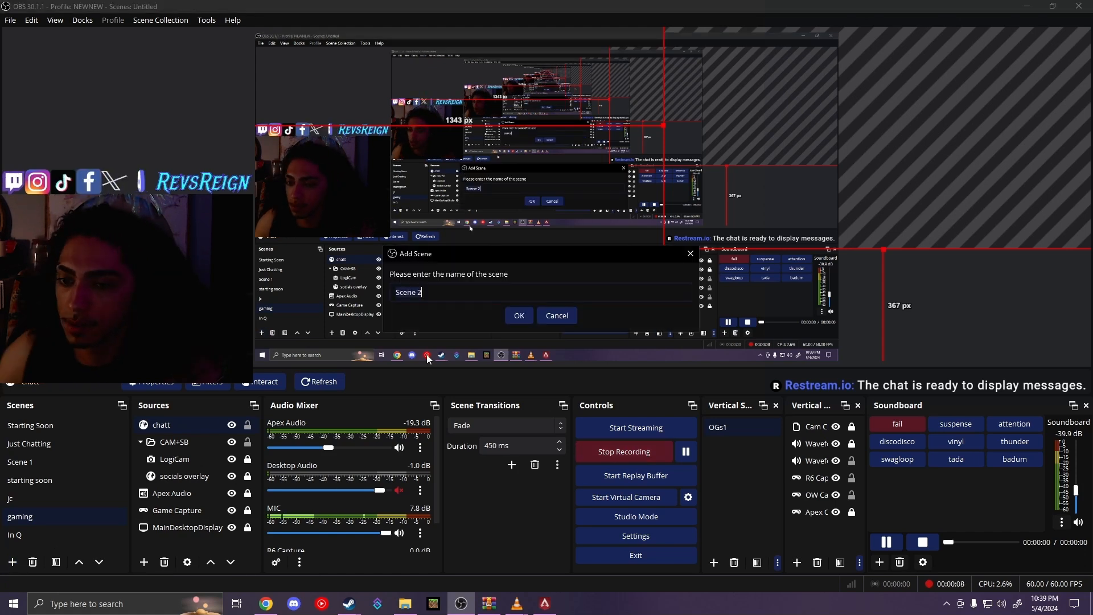
{"action": "type", "text": "in"}
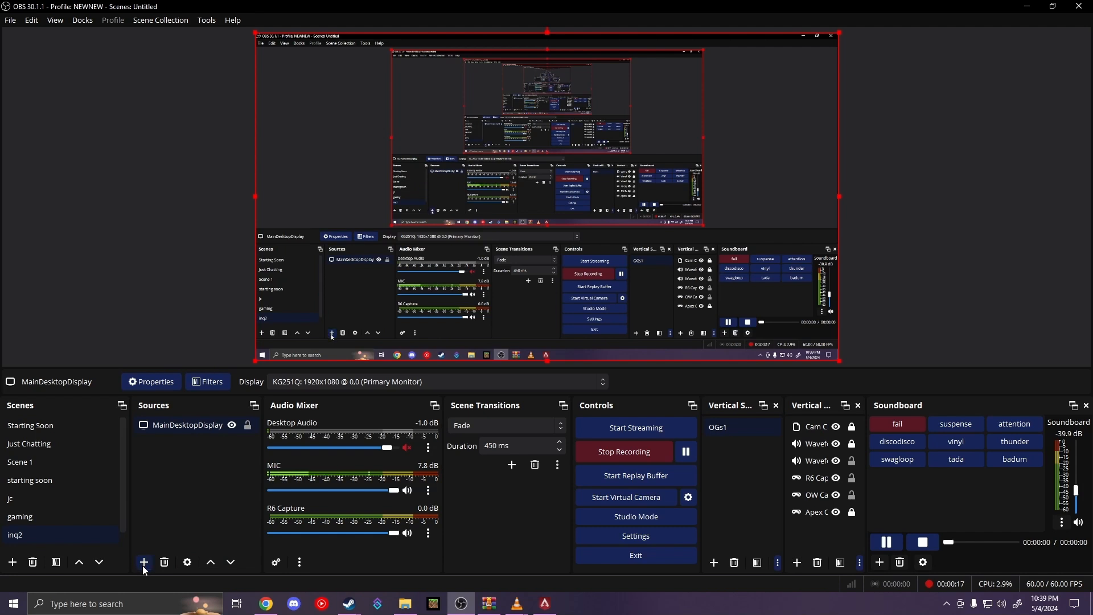
- Add the existing Apex Capture game capture to inq2 as a hidden source and shrink it into the canvas's lower-right corner
{"action": "left_click", "coordinate": [143, 562]}
{"action": "left_click", "coordinate": [202, 257]}
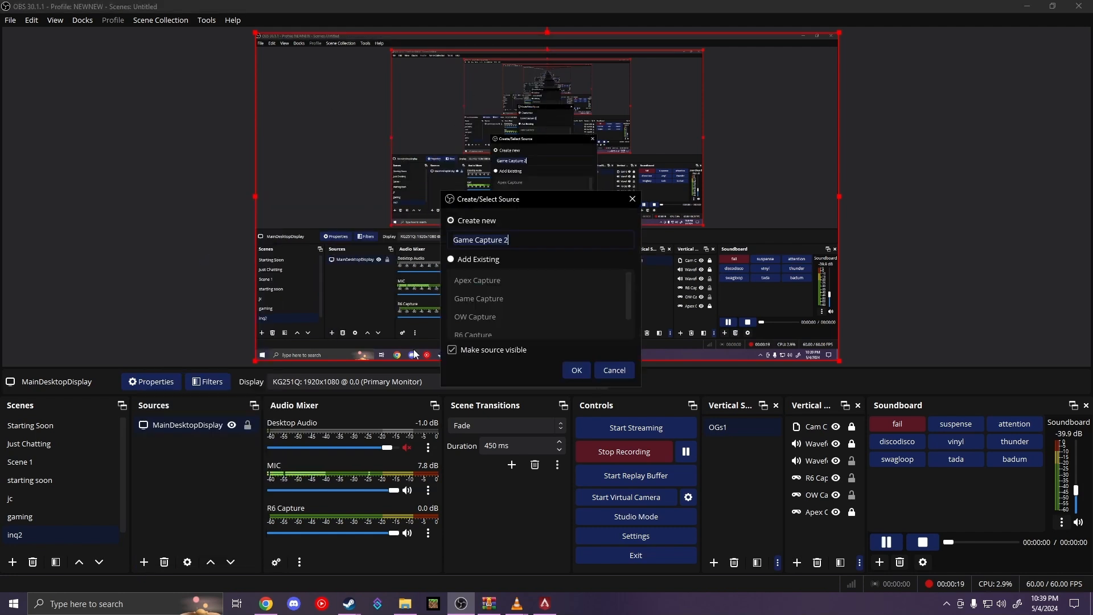
{"action": "left_click", "coordinate": [478, 260]}
{"action": "scroll", "coordinate": [478, 282], "scroll_direction": "down", "scroll_amount": 1}
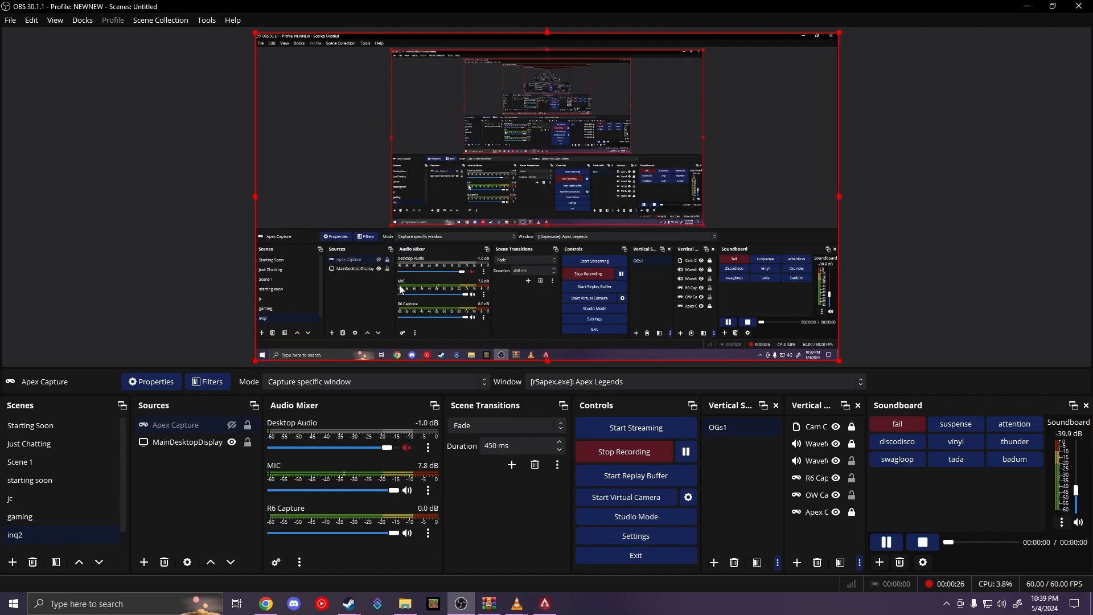
{"action": "left_click_drag", "start_coordinate": [254, 33], "coordinate": [662, 262]}
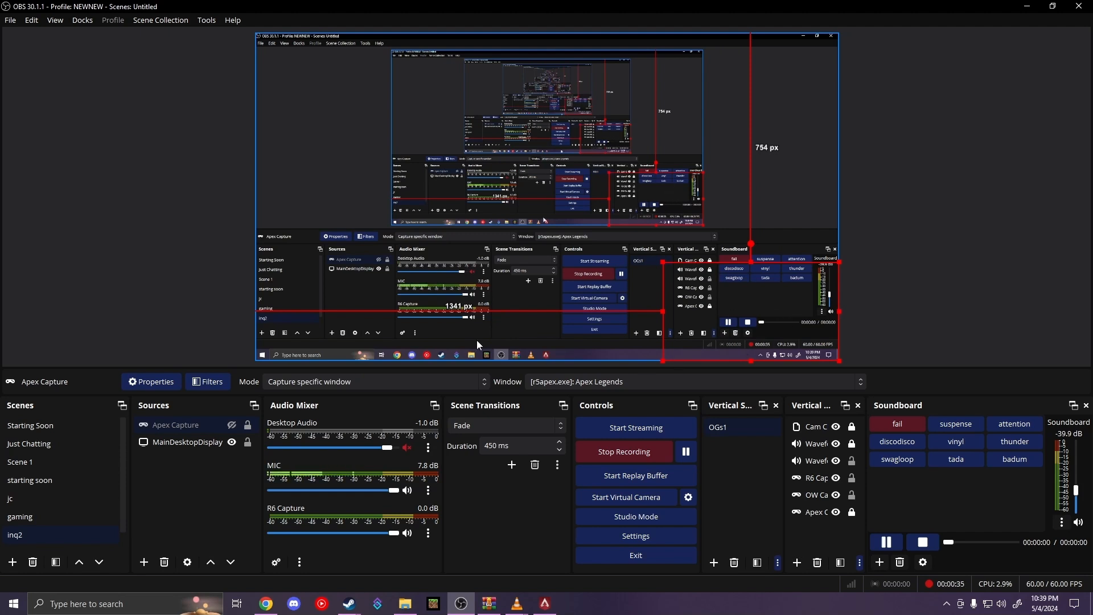
{"action": "left_click", "coordinate": [144, 563]}
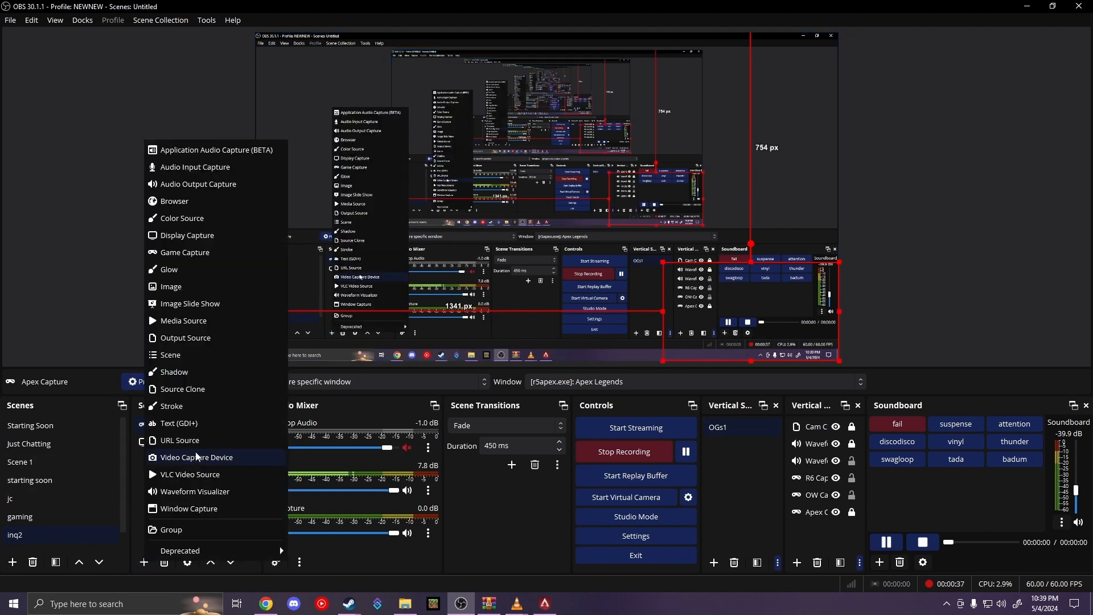
{"action": "left_click", "coordinate": [217, 456]}
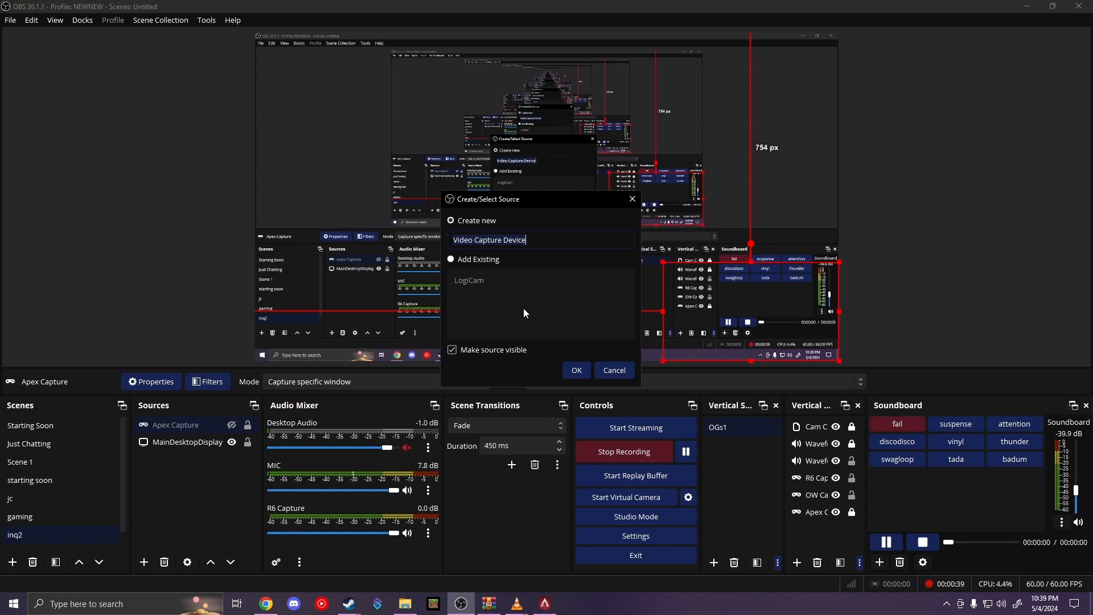
{"action": "left_click", "coordinate": [475, 262]}
{"action": "left_click", "coordinate": [469, 280]}
{"action": "left_click", "coordinate": [576, 370]}
{"action": "left_click_drag", "start_coordinate": [317, 91], "coordinate": [325, 184]}
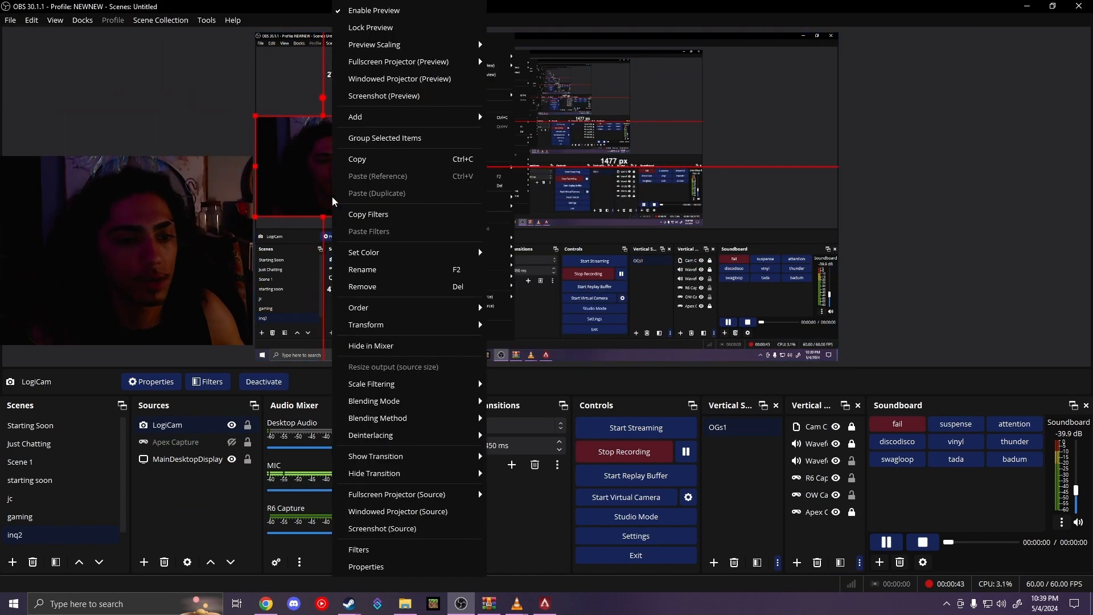
{"action": "right_click", "coordinate": [334, 196]}
{"action": "key", "text": "Delete"}
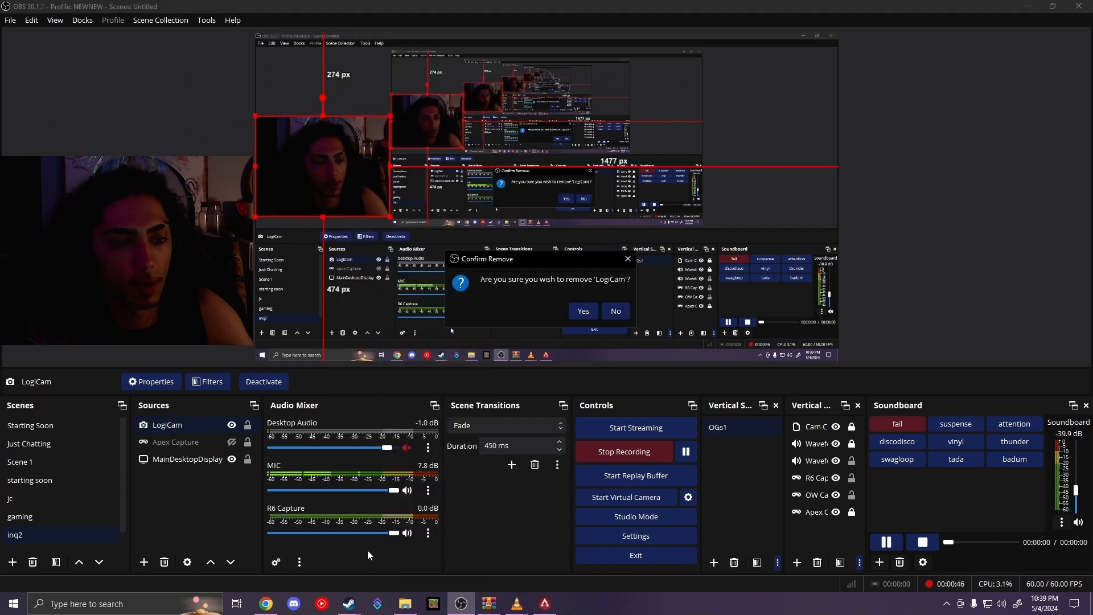
{"action": "left_click", "coordinate": [587, 311]}
- Add the existing CAM+SB group to inq2 and place it on the canvas's left edge, about 148 px from the top
{"action": "left_click", "coordinate": [144, 562]}
{"action": "left_click", "coordinate": [160, 536]}
{"action": "left_click", "coordinate": [462, 262]}
{"action": "left_click", "coordinate": [471, 299]}
{"action": "left_click", "coordinate": [577, 371]}
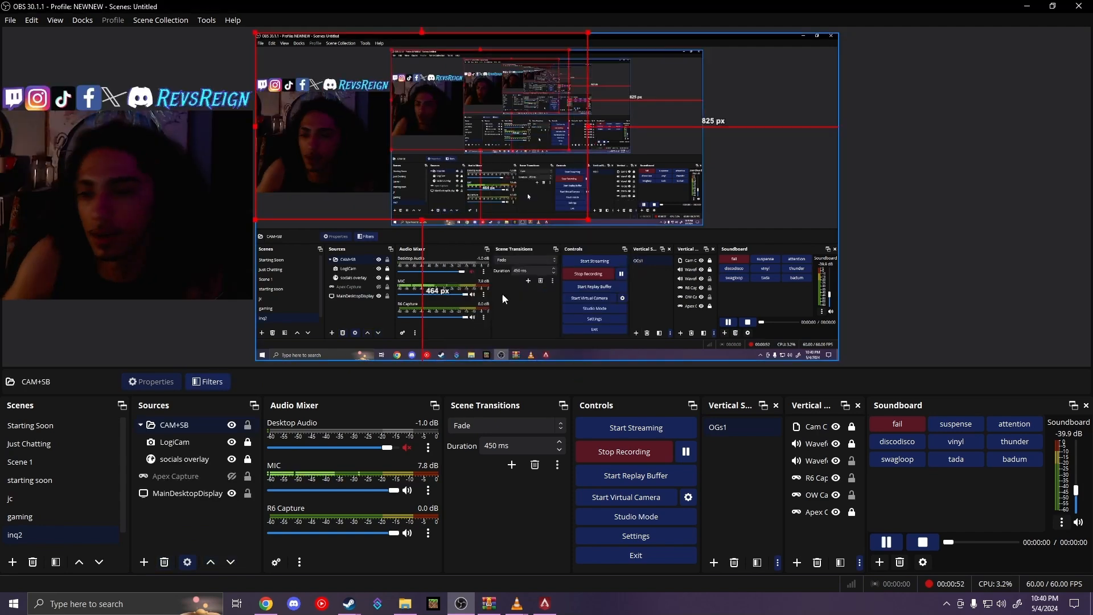
{"action": "left_click_drag", "start_coordinate": [367, 157], "coordinate": [367, 211]}
{"action": "left_click_drag", "start_coordinate": [435, 215], "coordinate": [340, 200]}
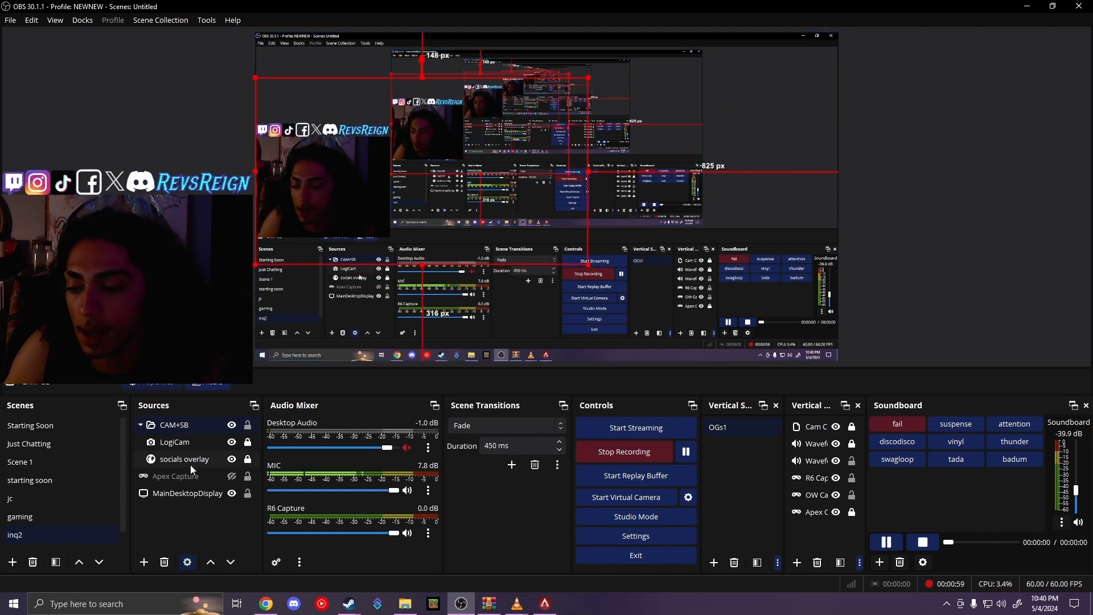
- Add the existing "chatt" browser source to the inq2 scene
{"action": "left_click", "coordinate": [144, 562]}
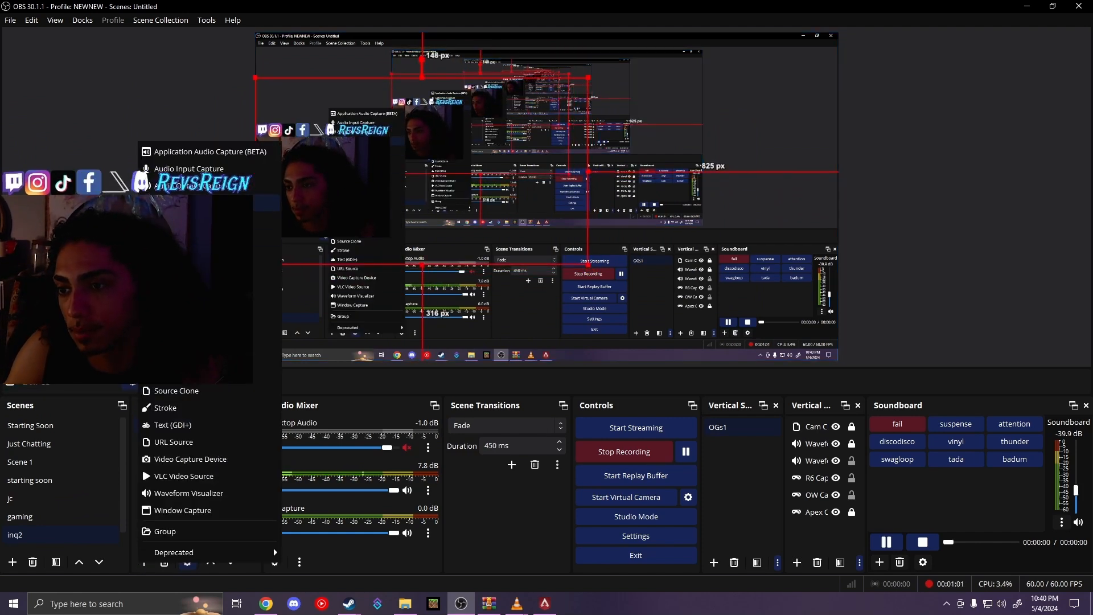
{"action": "left_click", "coordinate": [199, 203]}
{"action": "left_click", "coordinate": [462, 261]}
{"action": "scroll", "coordinate": [485, 312], "scroll_direction": "down", "scroll_amount": 1}
{"action": "left_click", "coordinate": [473, 298]}
{"action": "left_click", "coordinate": [577, 370]}
- Make Apex Capture visible and scale down the chatt overlay, placing its message line just above the game capture
{"action": "left_click_drag", "start_coordinate": [600, 236], "coordinate": [815, 167]}
{"action": "left_click_drag", "start_coordinate": [665, 159], "coordinate": [928, 189]}
{"action": "left_click_drag", "start_coordinate": [808, 165], "coordinate": [909, 213]}
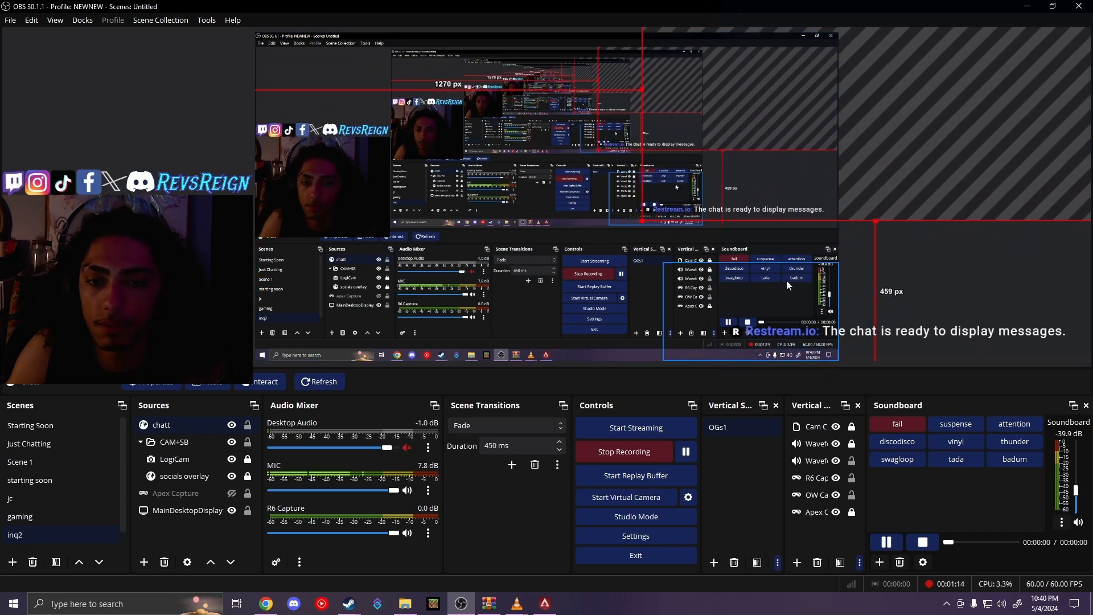
{"action": "left_click", "coordinate": [232, 493]}
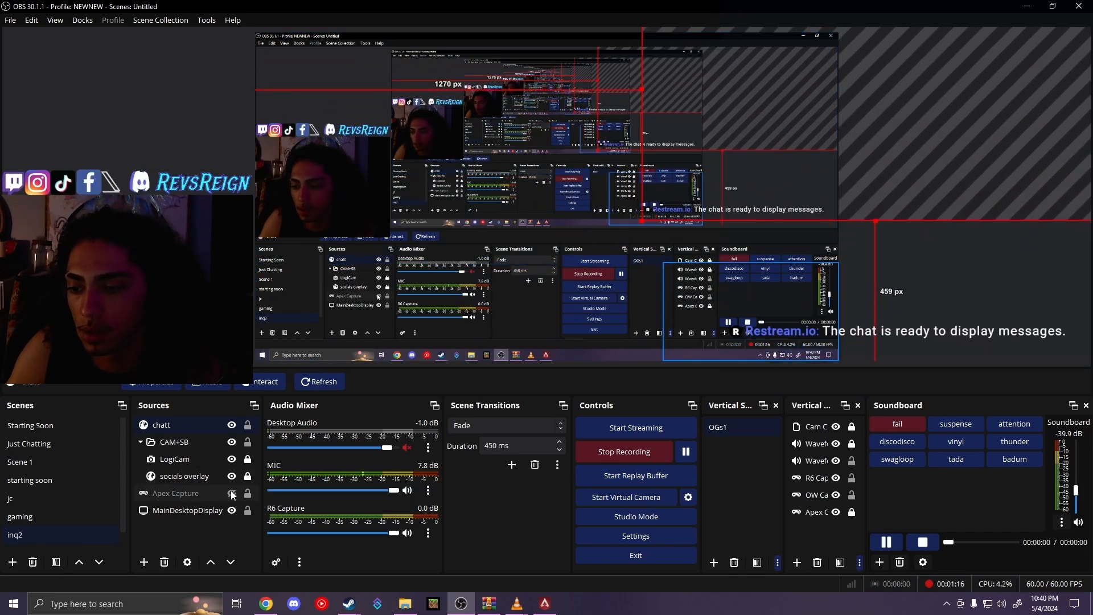
{"action": "left_click_drag", "start_coordinate": [815, 211], "coordinate": [817, 255]}
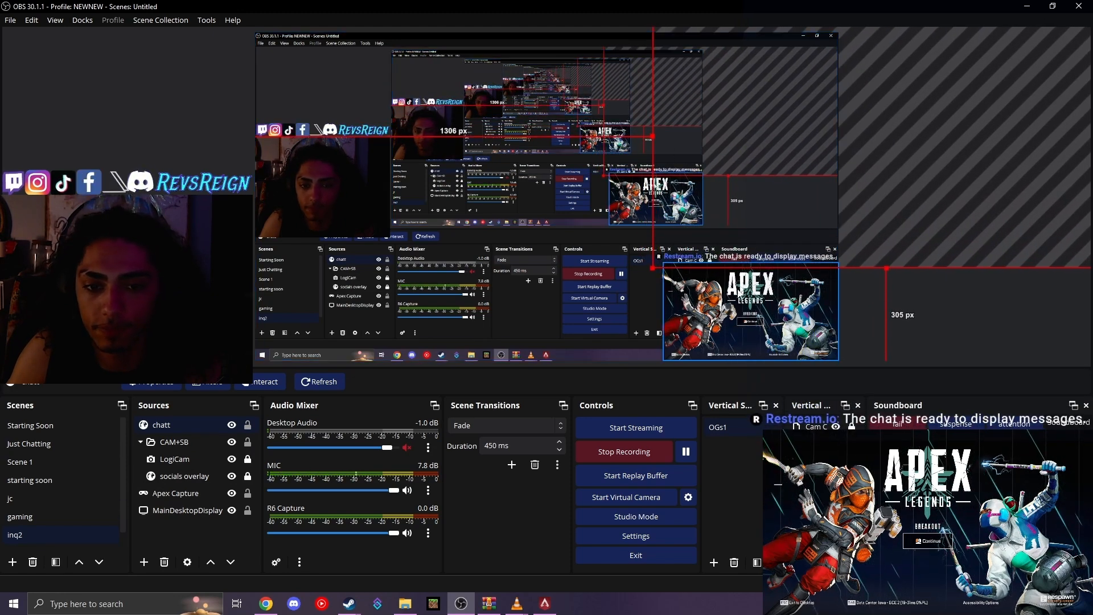
- Add the existing "alerts" browser source to inq2, scale it down and place it below the camera, about 550 px from the canvas top
{"action": "left_click", "coordinate": [144, 562]}
{"action": "left_click", "coordinate": [170, 206]}
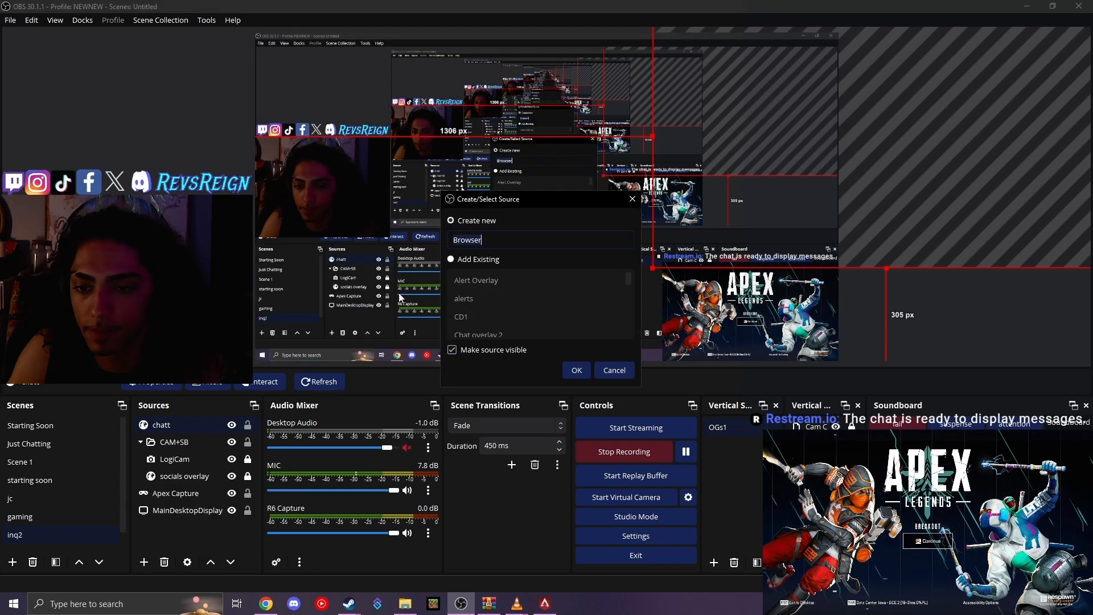
{"action": "left_click", "coordinate": [479, 262]}
{"action": "left_click", "coordinate": [479, 295]}
{"action": "left_click", "coordinate": [574, 370]}
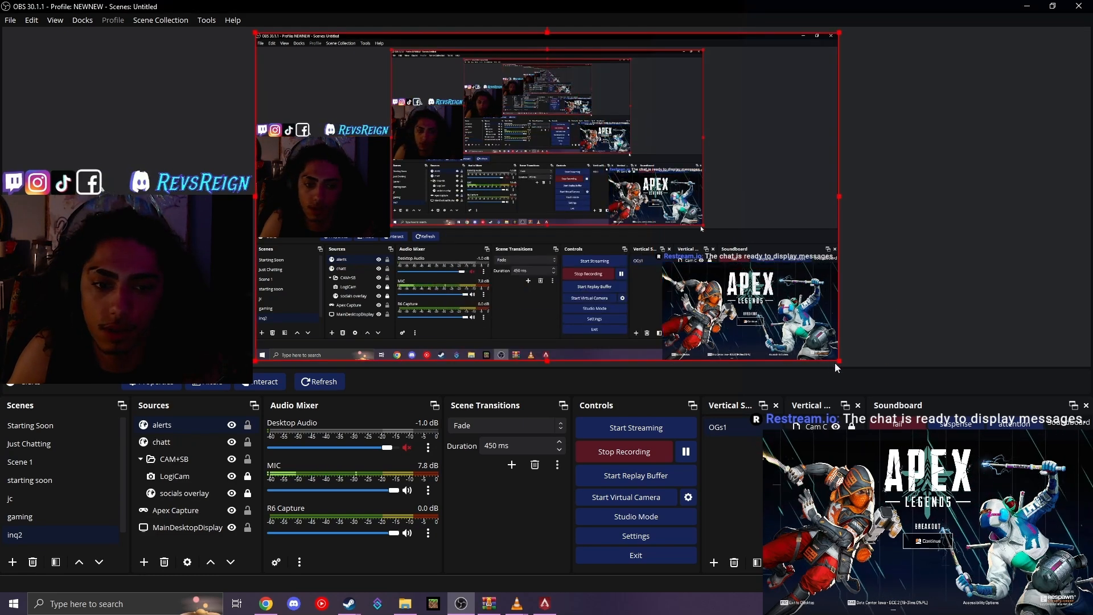
{"action": "left_click_drag", "start_coordinate": [840, 360], "coordinate": [525, 184]}
{"action": "left_click_drag", "start_coordinate": [461, 105], "coordinate": [447, 273]}
- Switch to the StreamElements alerts1 editor, emulate a Follower event and return to OBS to check the alert's placement
{"action": "left_click", "coordinate": [266, 604]}
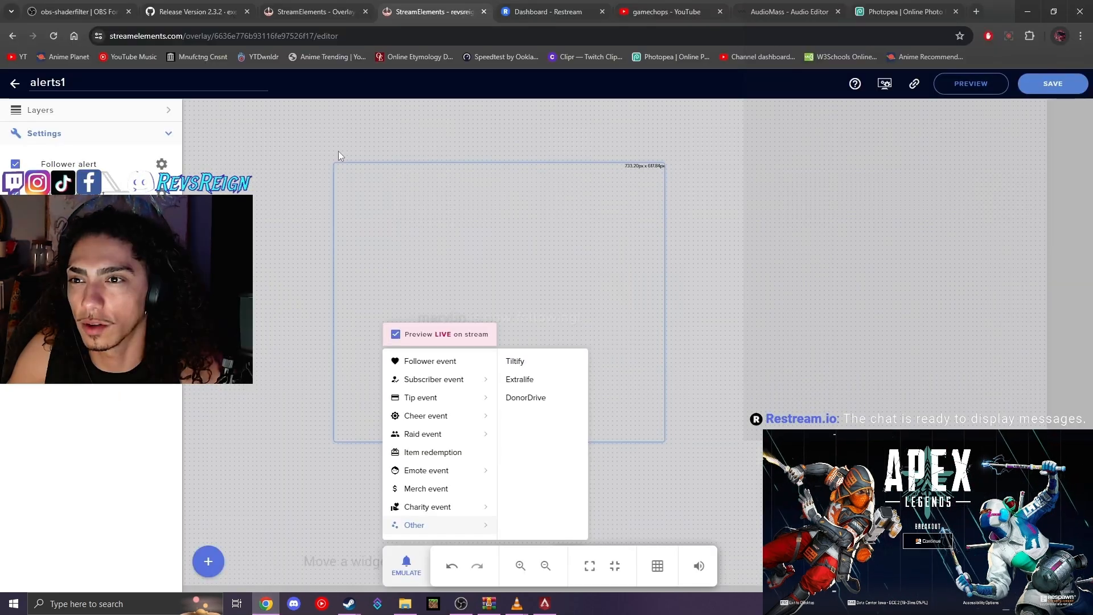
{"action": "left_click", "coordinate": [404, 563]}
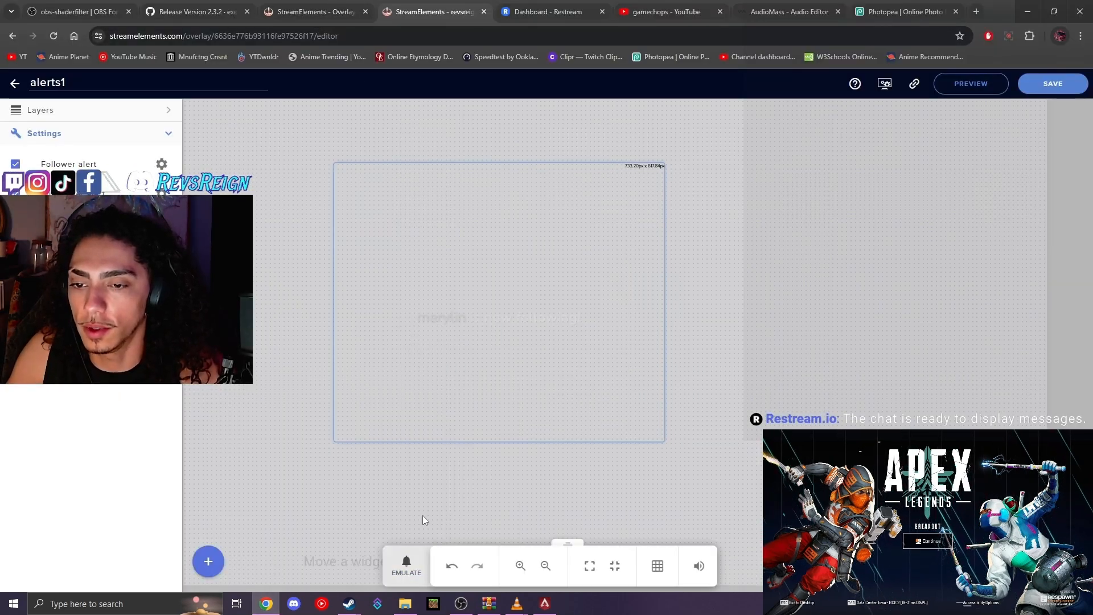
{"action": "left_click", "coordinate": [403, 562]}
{"action": "left_click", "coordinate": [425, 362]}
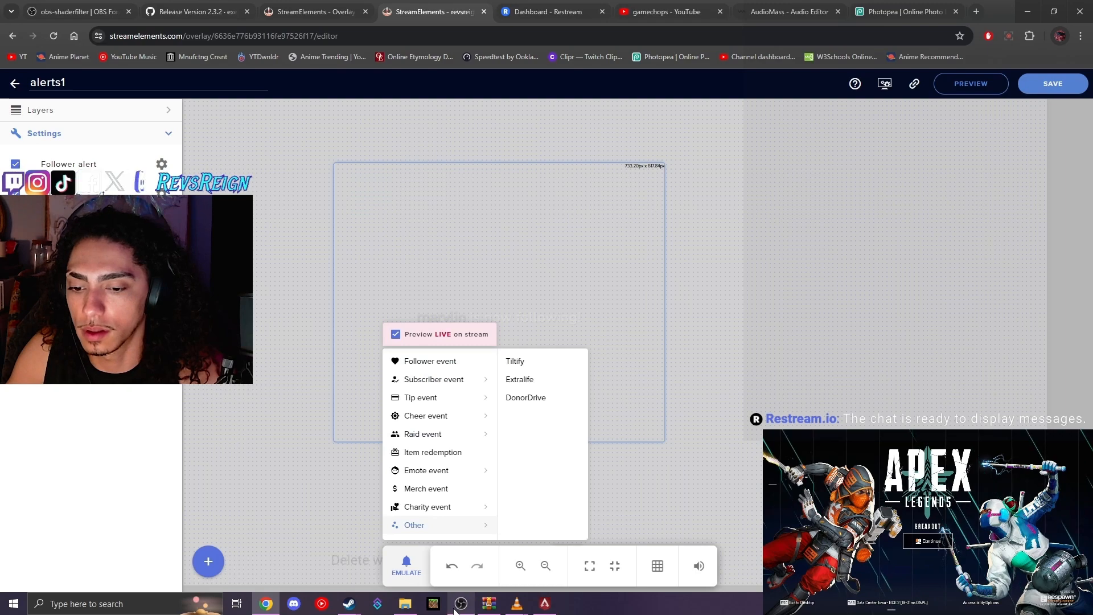
{"action": "left_click", "coordinate": [462, 604]}
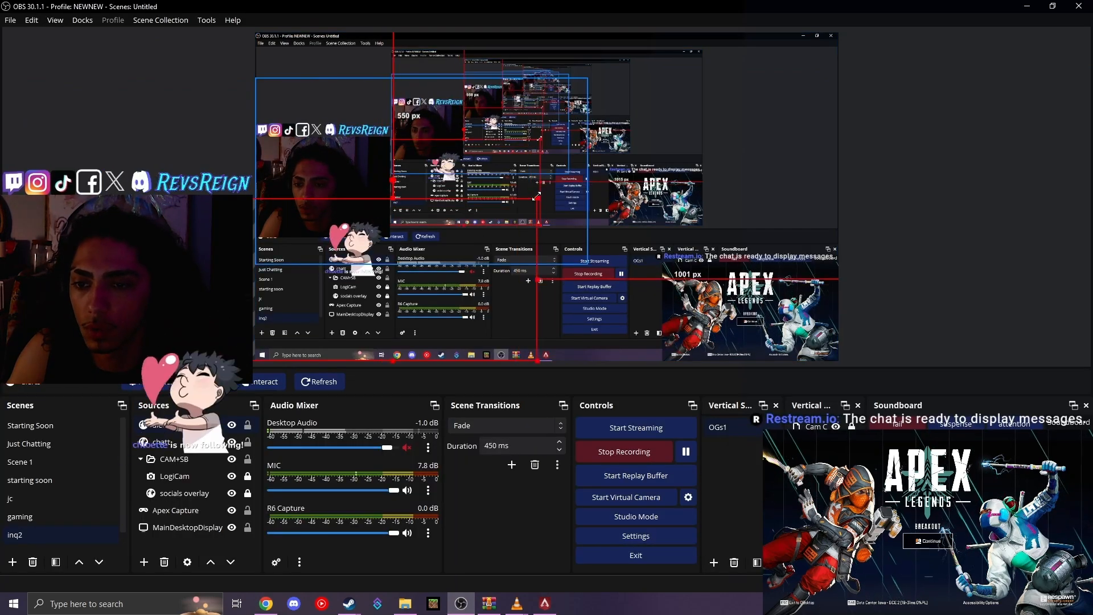
- Reposition and enlarge the alerts overlay below the camera, about 580 px from the canvas top, and lock Apex Capture and chatt
{"action": "left_click_drag", "start_coordinate": [453, 257], "coordinate": [380, 278]}
{"action": "left_click_drag", "start_coordinate": [571, 216], "coordinate": [583, 209]}
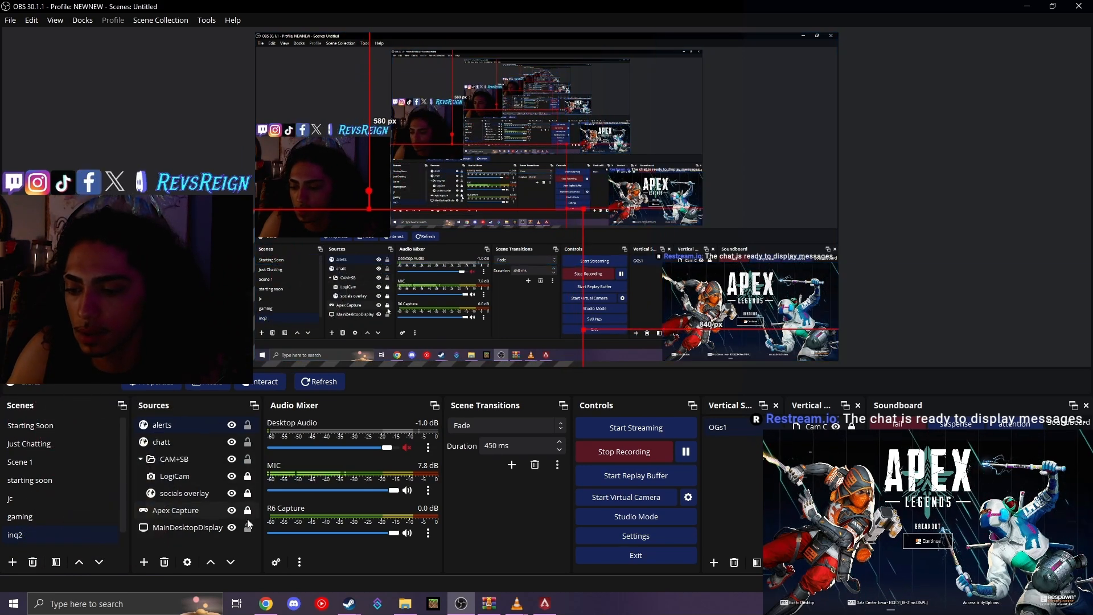
{"action": "left_click", "coordinate": [188, 527]}
{"action": "left_click", "coordinate": [247, 443]}
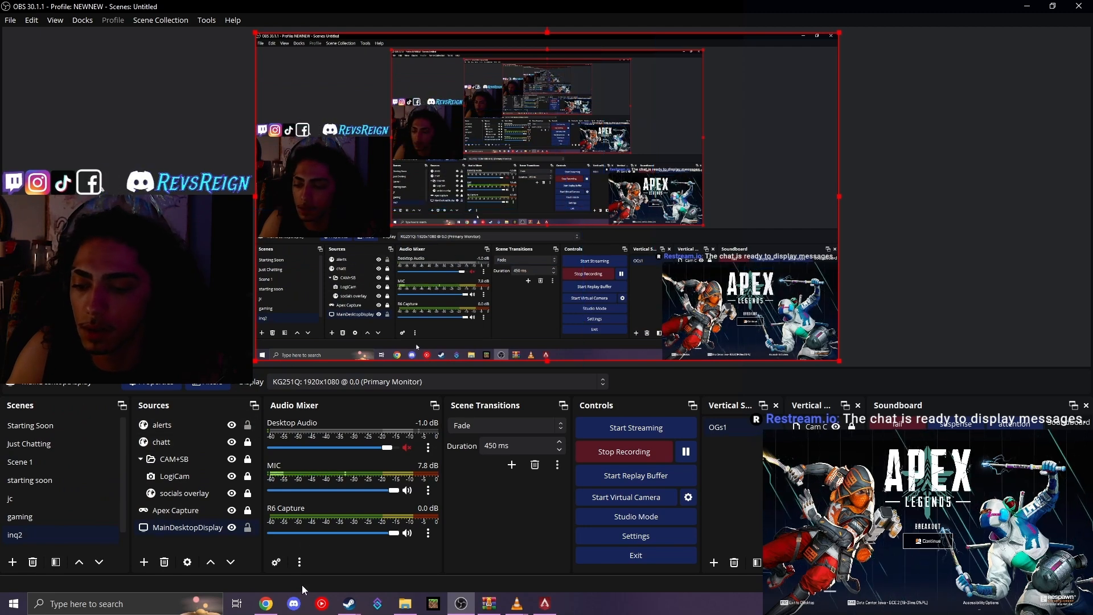
- Emulate a Follower event in StreamElements and, back in OBS, lower the alerts overlay to about 625 px from the canvas top
{"action": "left_click", "coordinate": [267, 603]}
{"action": "left_click", "coordinate": [406, 365]}
{"action": "left_click", "coordinate": [461, 603]}
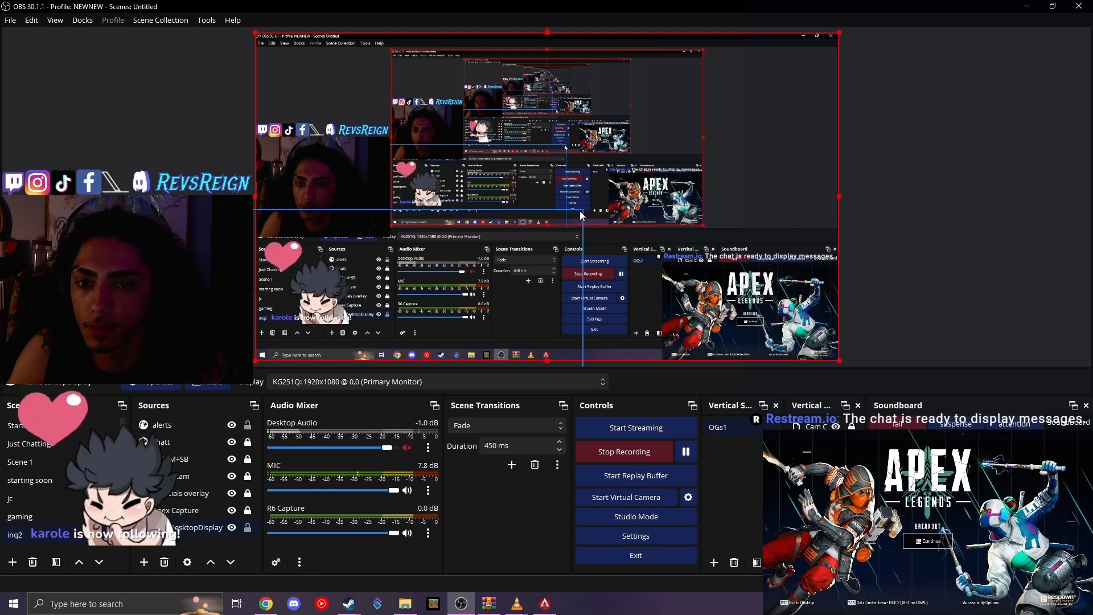
{"action": "left_click", "coordinate": [326, 297]}
{"action": "mouse_move", "coordinate": [326, 297]}
{"action": "left_mouse_down"}
{"action": "mouse_move", "coordinate": [340, 304]}
{"action": "mouse_move", "coordinate": [328, 310]}
{"action": "left_mouse_up"}
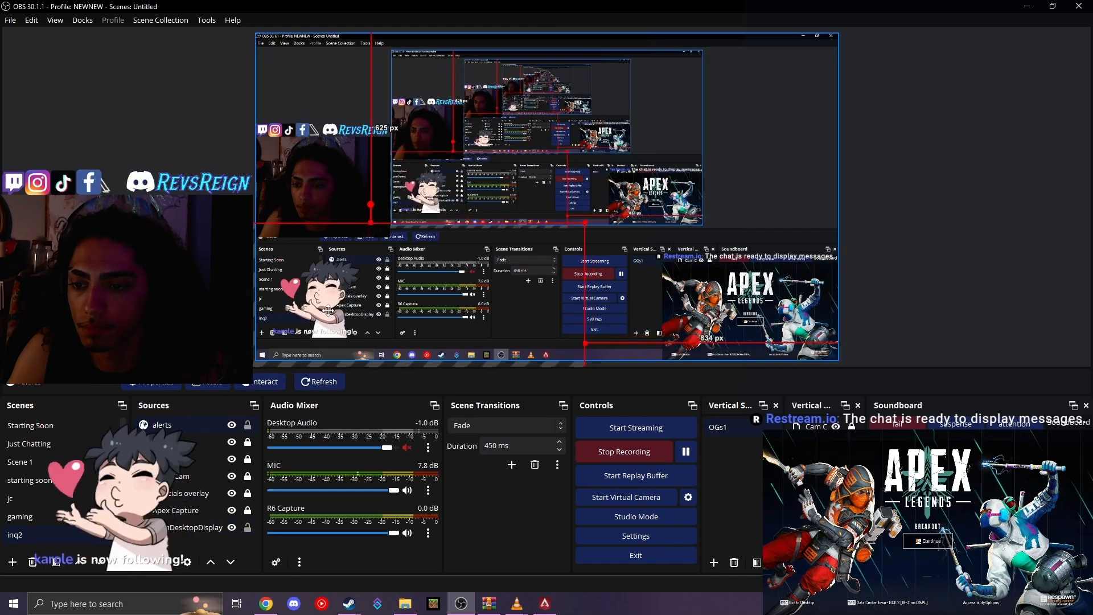
{"action": "left_click", "coordinate": [538, 139]}
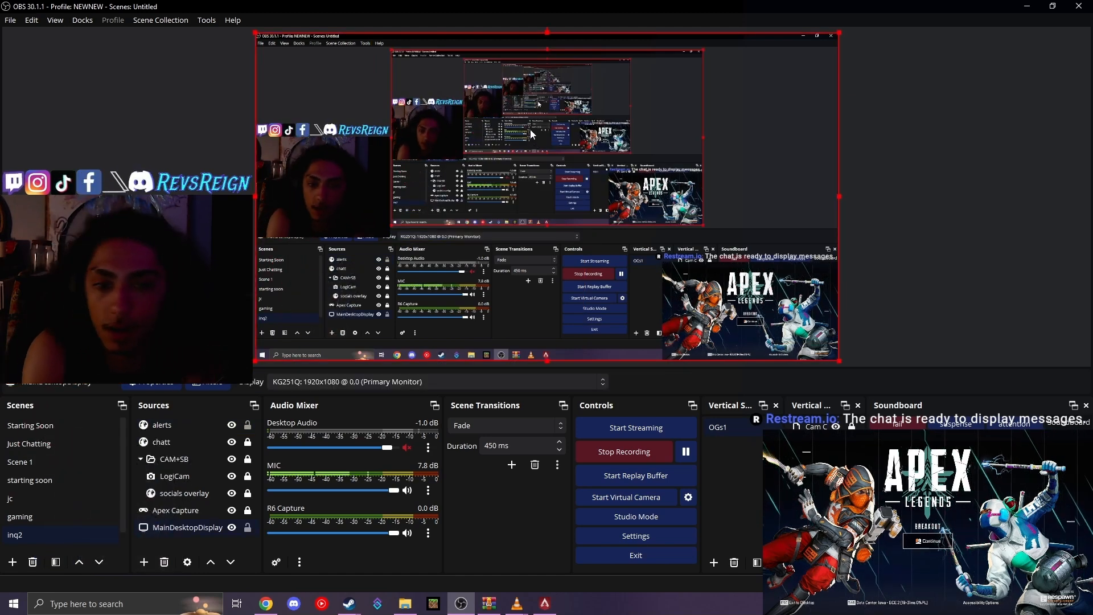
- Add the existing "latestoverlay" browser source to inq2 and move its banner below the camera, with the source about 477 px from the canvas top
{"action": "left_click", "coordinate": [143, 562]}
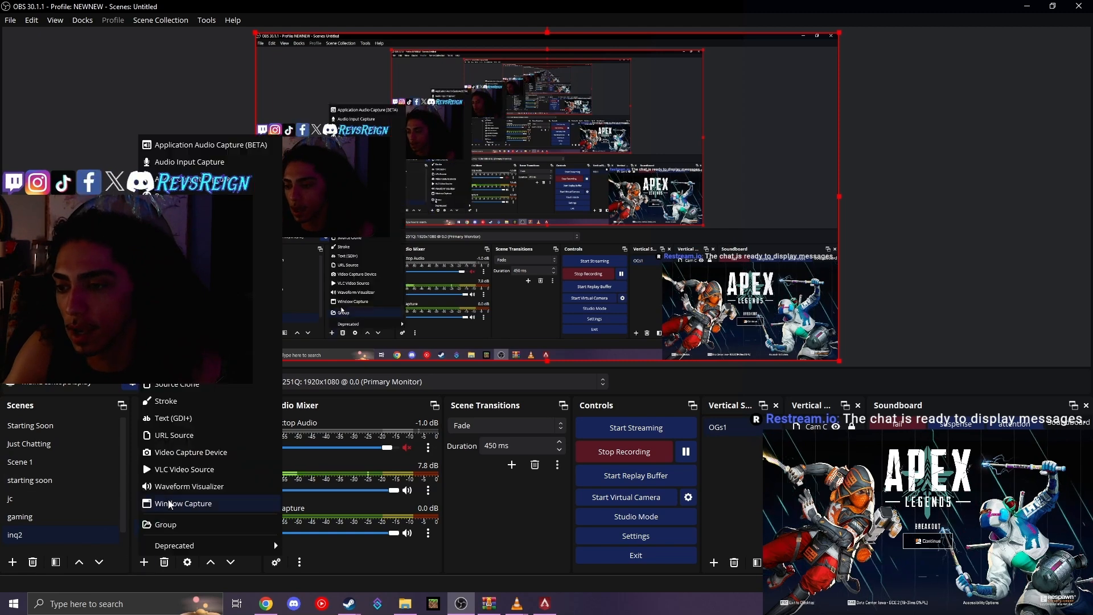
{"action": "left_click", "coordinate": [263, 195]}
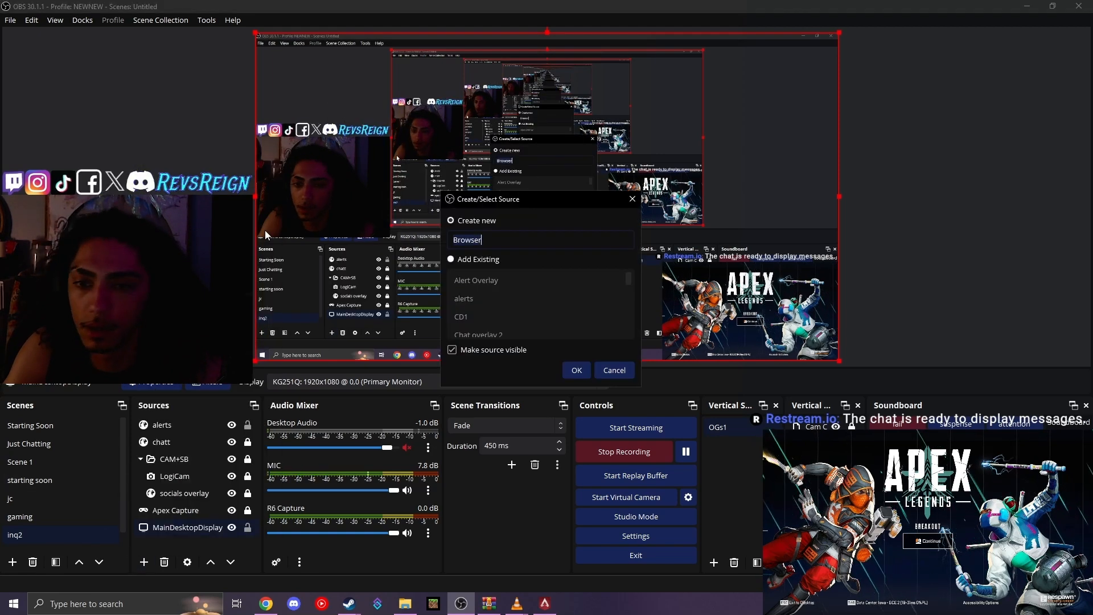
{"action": "left_click", "coordinate": [463, 259]}
{"action": "scroll", "coordinate": [487, 293], "scroll_direction": "down", "scroll_amount": 2}
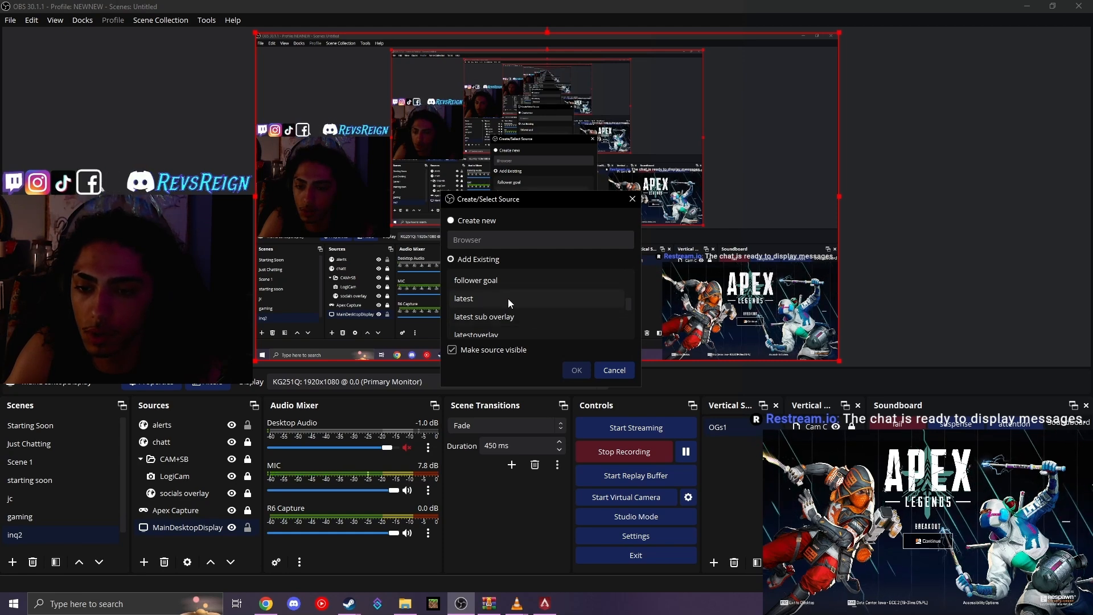
{"action": "left_click", "coordinate": [508, 335]}
{"action": "left_click", "coordinate": [577, 369]}
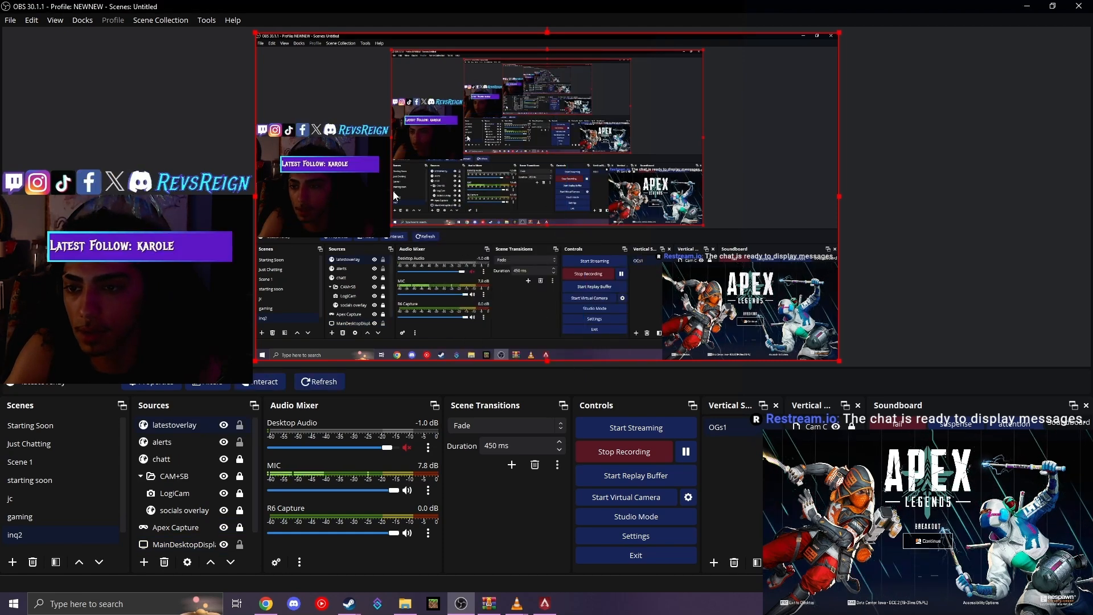
{"action": "left_click_drag", "start_coordinate": [362, 171], "coordinate": [566, 312]}
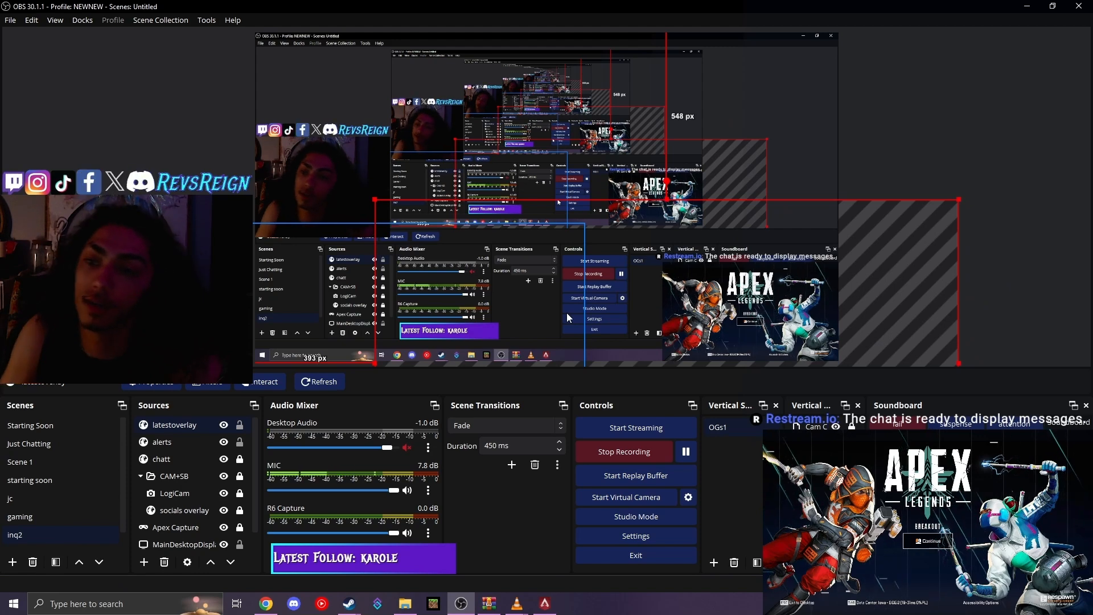
{"action": "left_click_drag", "start_coordinate": [453, 296], "coordinate": [388, 278]}
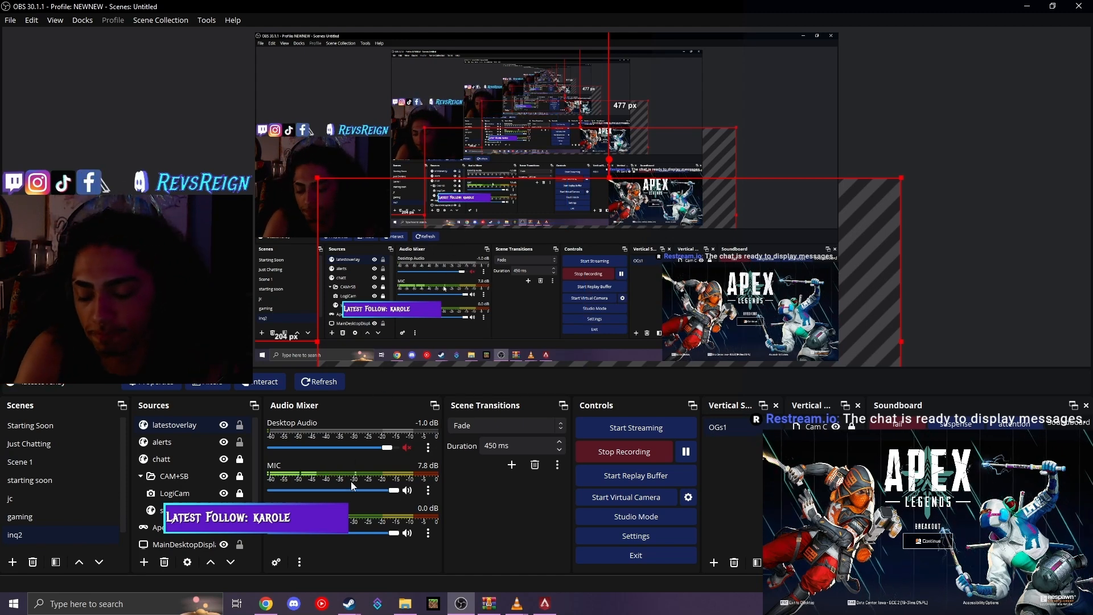
- Switch to the StreamElements dashboard and review the bot's default and custom chat commands
{"action": "left_click", "coordinate": [266, 603]}
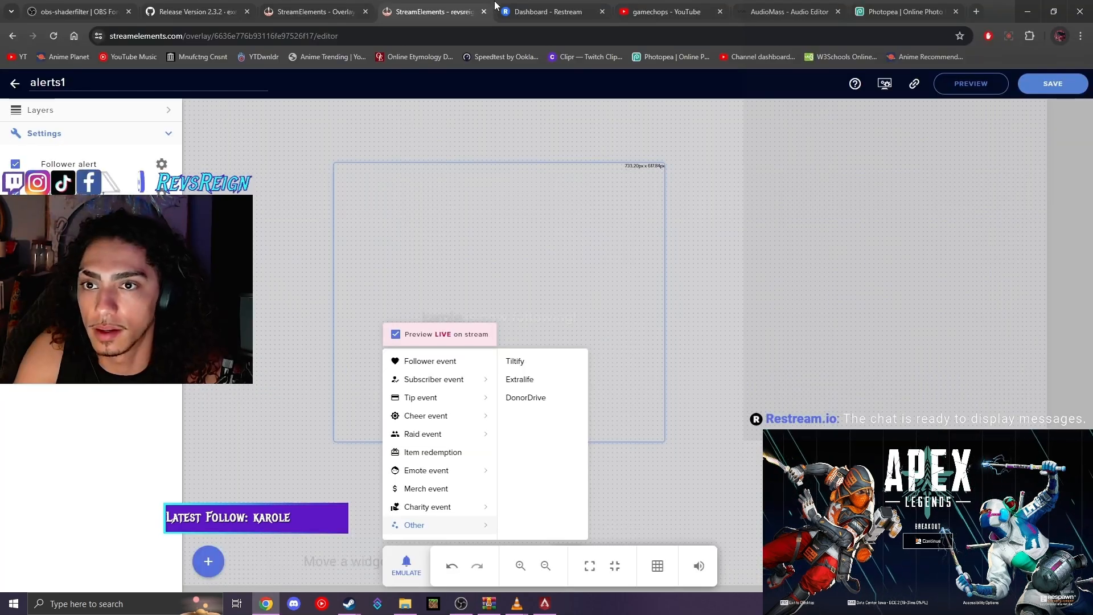
{"action": "left_click", "coordinate": [314, 11]}
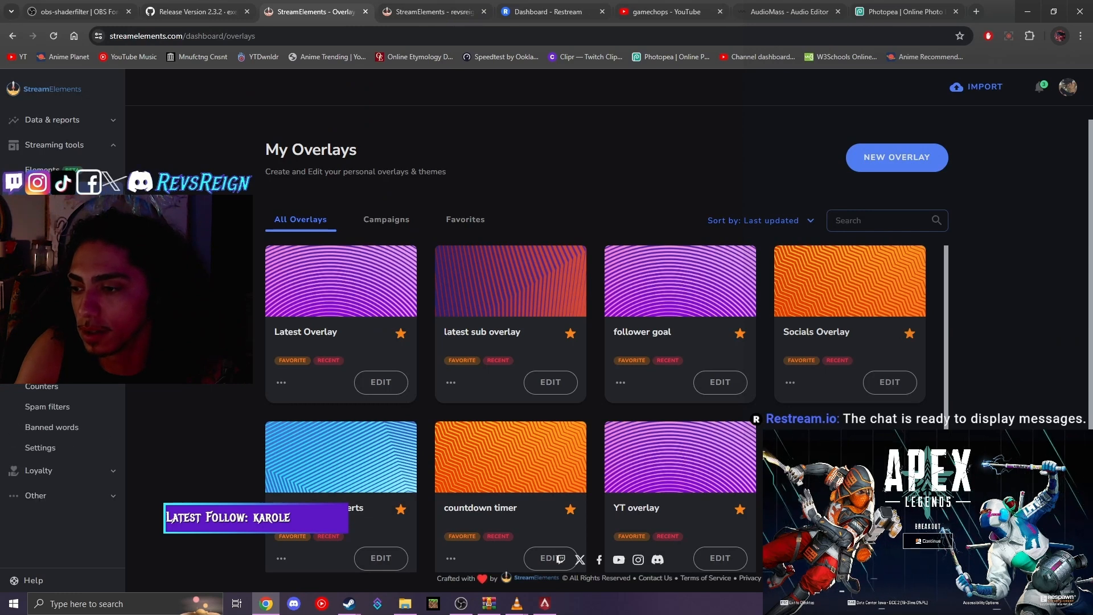
{"action": "left_click", "coordinate": [52, 324]}
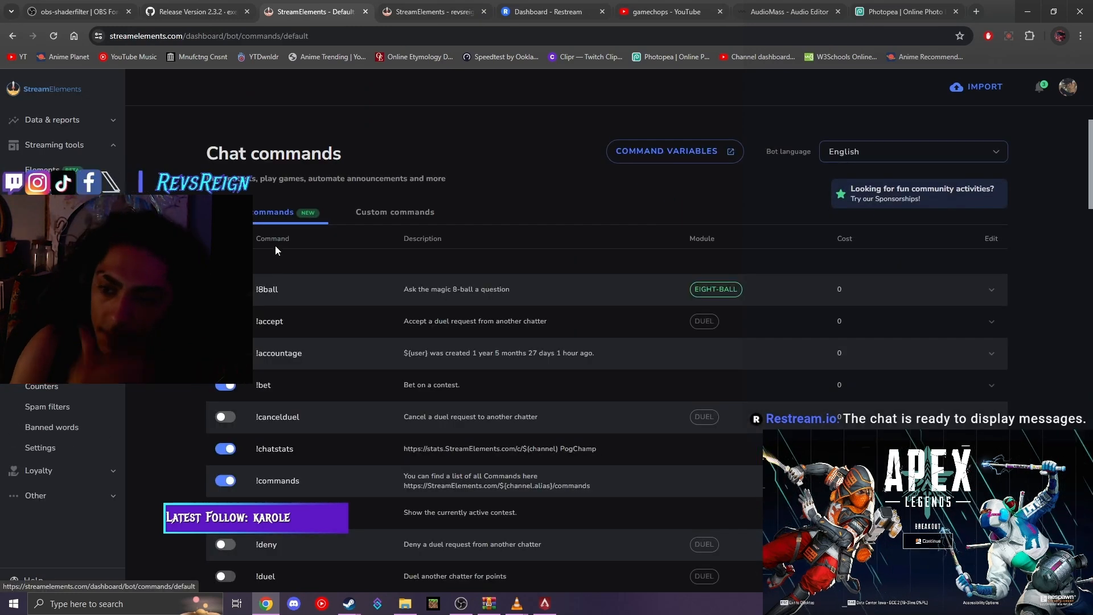
{"action": "scroll", "coordinate": [310, 315], "scroll_direction": "down", "scroll_amount": 7}
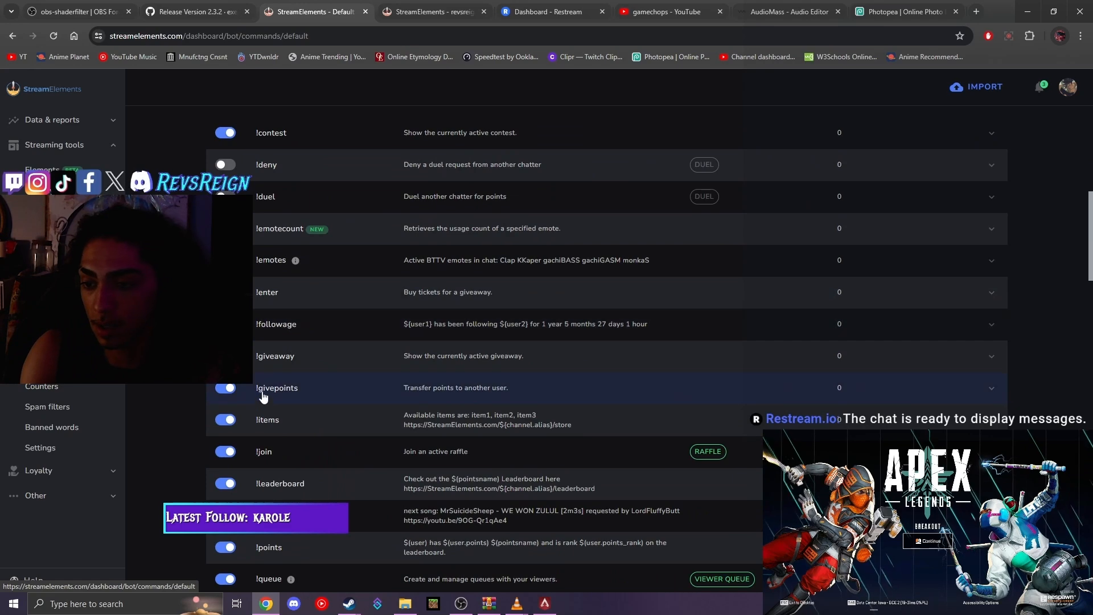
{"action": "scroll", "coordinate": [262, 399], "scroll_direction": "up", "scroll_amount": 7}
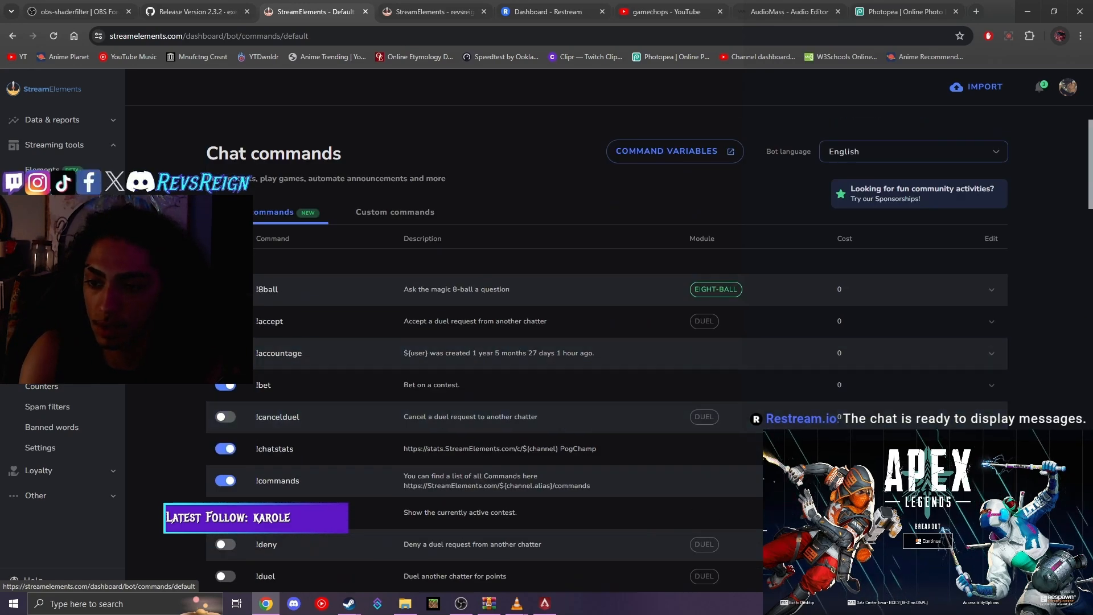
{"action": "left_click", "coordinate": [392, 215]}
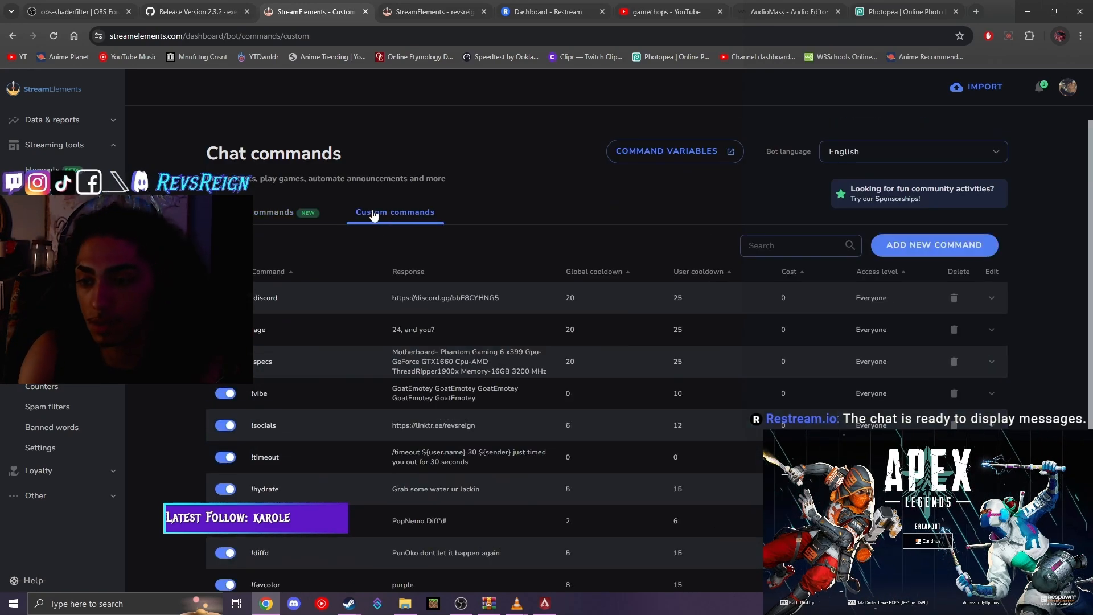
{"action": "scroll", "coordinate": [308, 319], "scroll_direction": "down", "scroll_amount": 2}
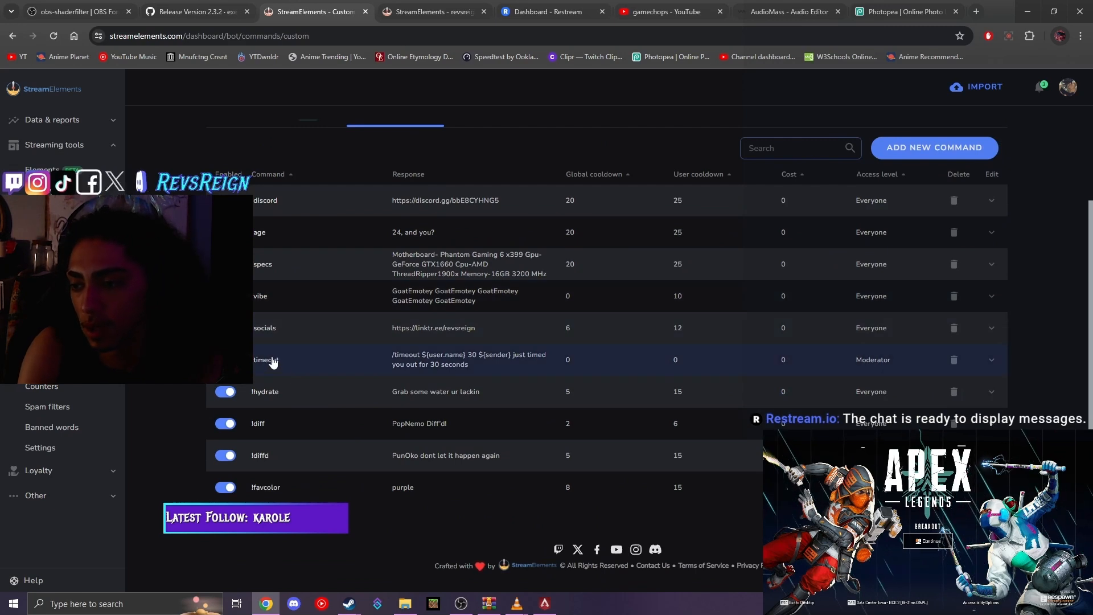
- Examine the StreamElements bot's timers, banned words groups, bot settings and spam filters
{"action": "left_click", "coordinate": [68, 345]}
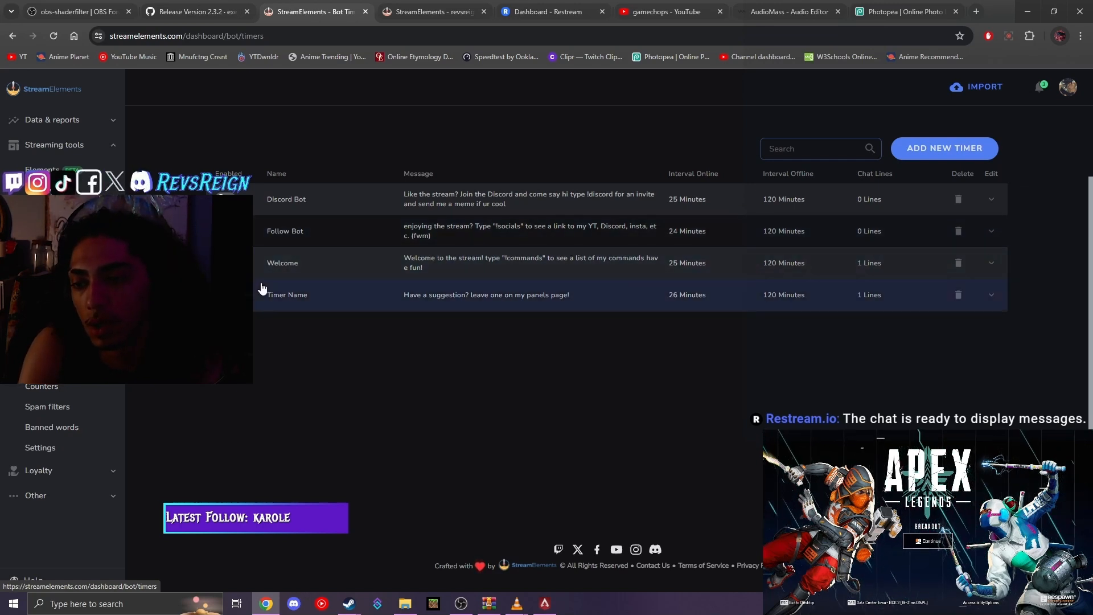
{"action": "left_click", "coordinate": [73, 428]}
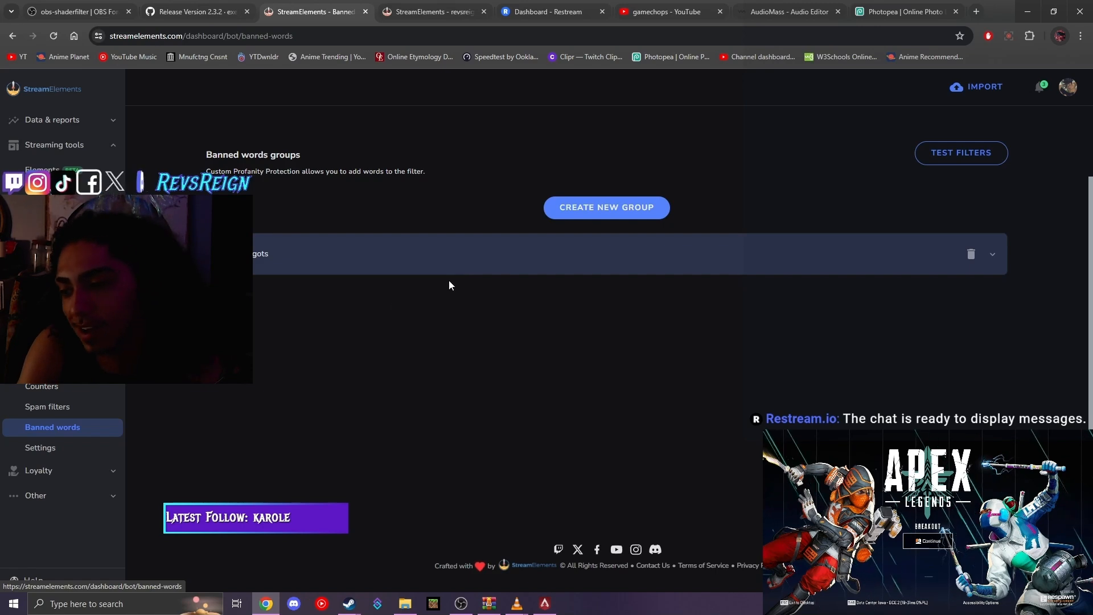
{"action": "left_click", "coordinate": [68, 450]}
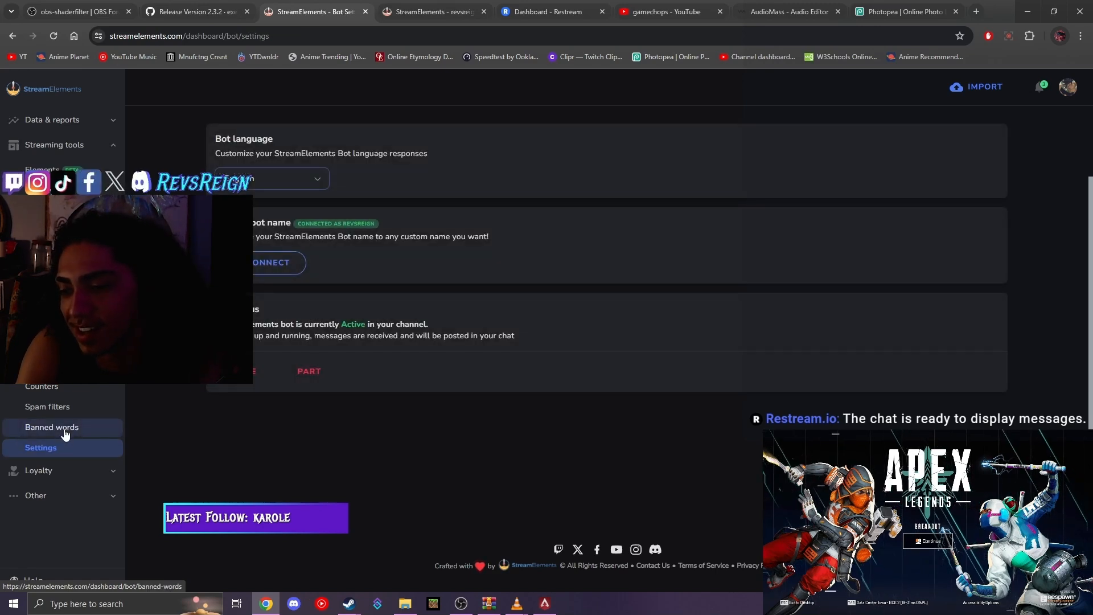
{"action": "left_click", "coordinate": [68, 411]}
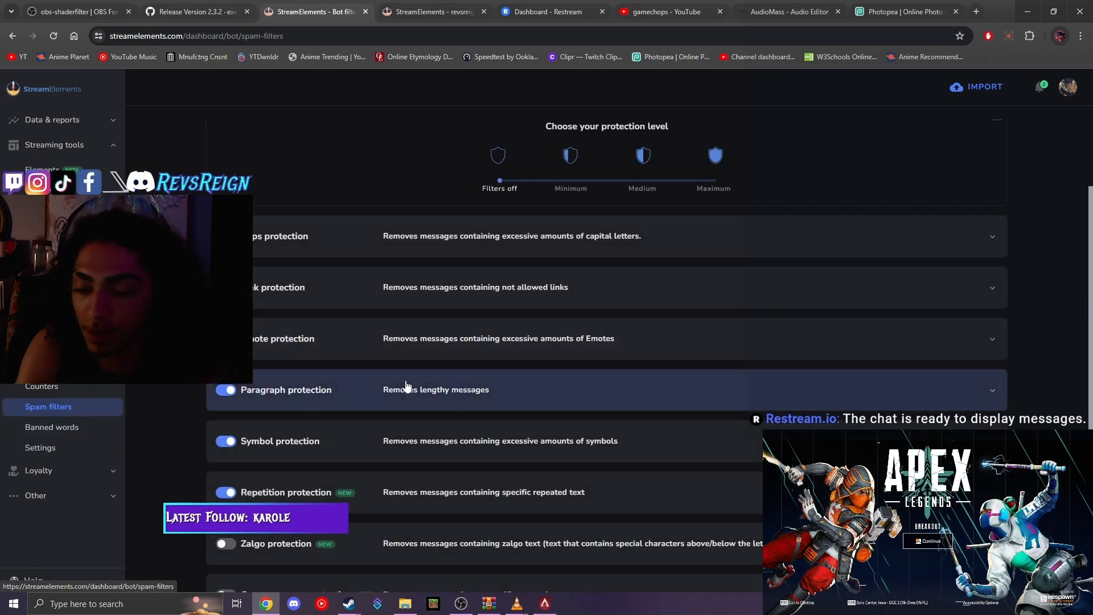
{"action": "scroll", "coordinate": [408, 382], "scroll_direction": "down", "scroll_amount": 3}
{"action": "scroll", "coordinate": [337, 383], "scroll_direction": "up", "scroll_amount": 2}
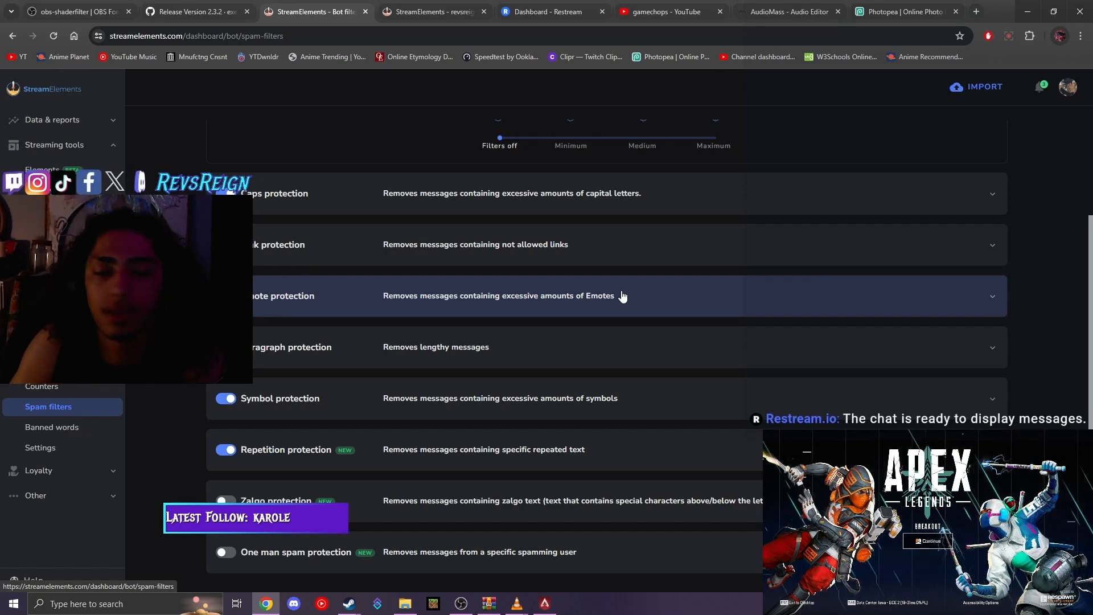
- Search YouTube for "no copyright music" and open the NoCopyrightSounds channel
{"action": "left_click", "coordinate": [657, 14]}
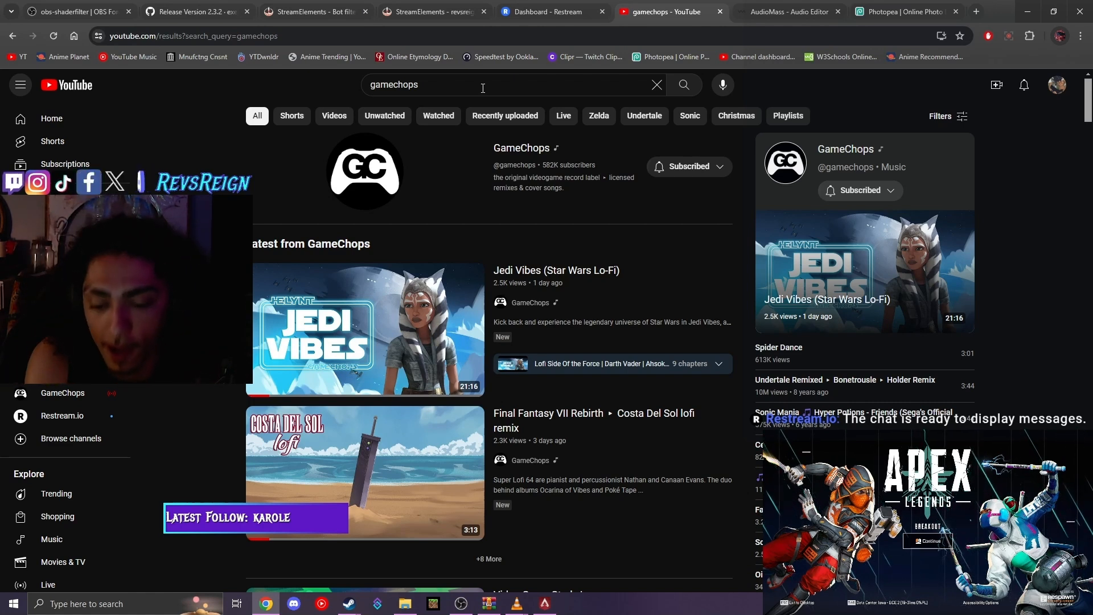
{"action": "double_click", "coordinate": [430, 86]}
{"action": "type", "text": "noc"}
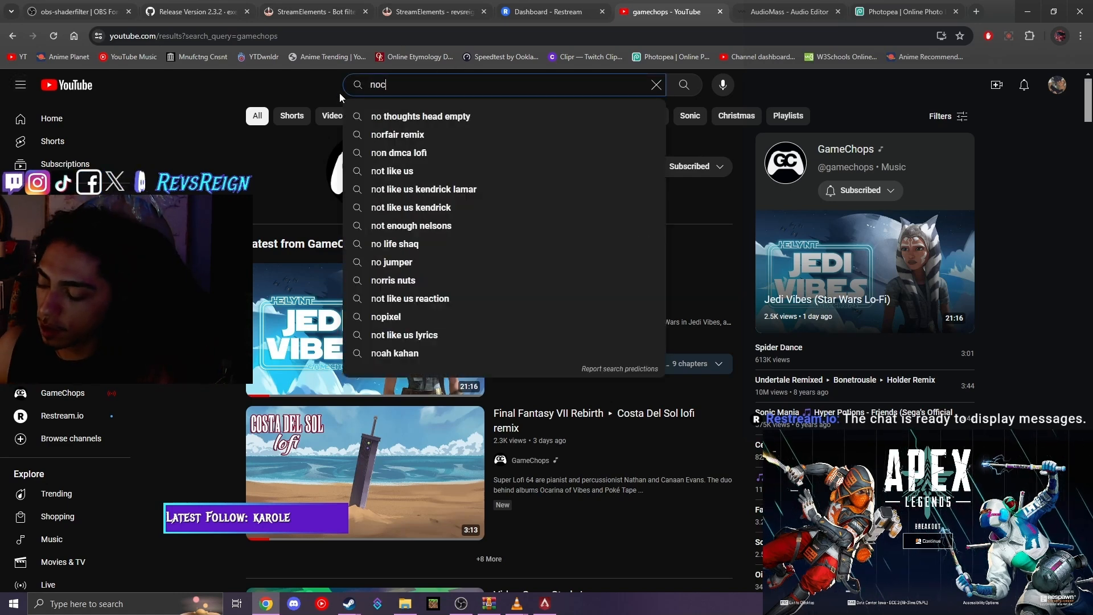
{"action": "type", "text": "ropy"}
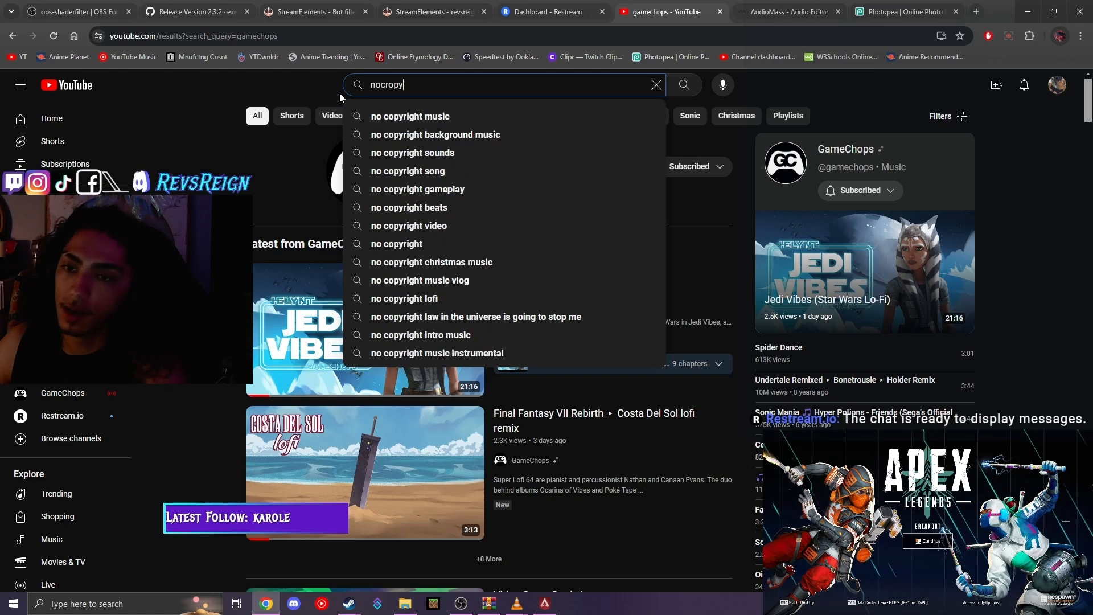
{"action": "left_click", "coordinate": [389, 117]}
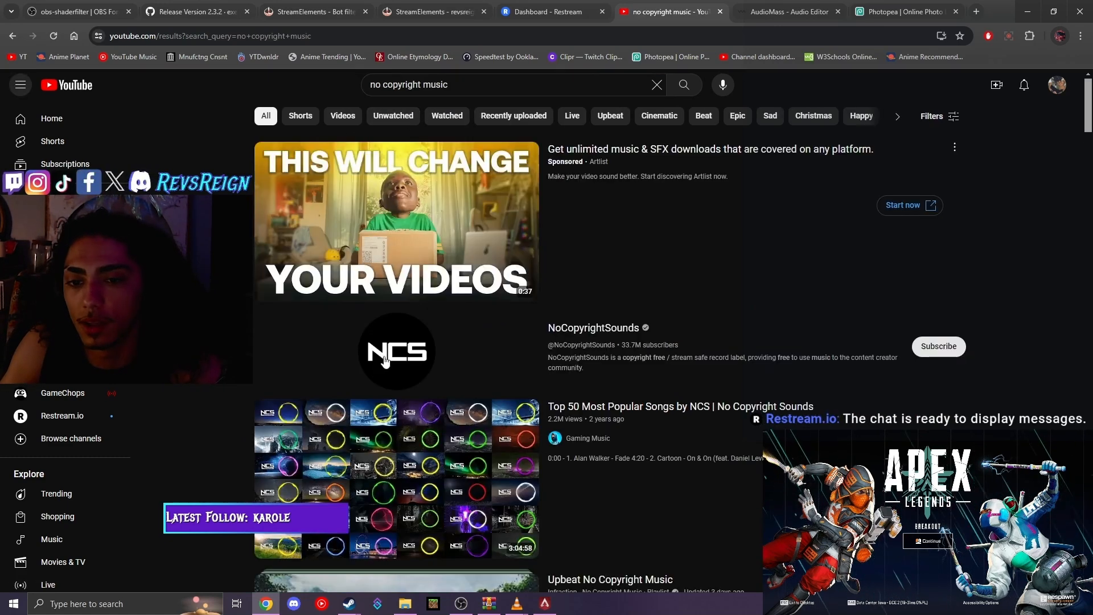
{"action": "left_click", "coordinate": [385, 362]}
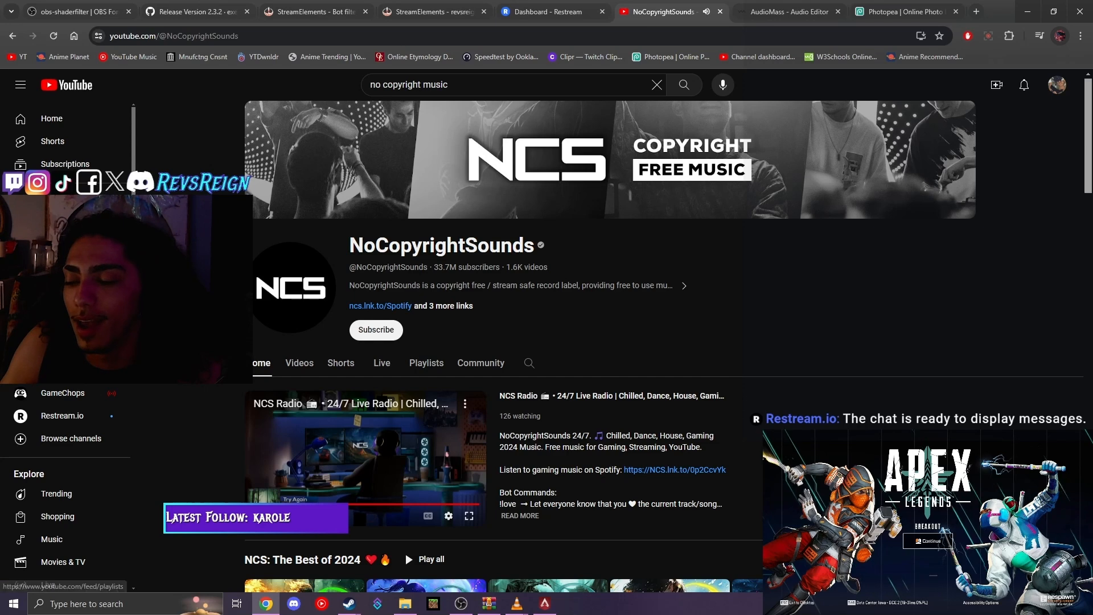
- Search YouTube for "streambeats" to find the StreamBeats by Harris Heller channel
{"action": "left_click_drag", "start_coordinate": [467, 81], "coordinate": [345, 90]}
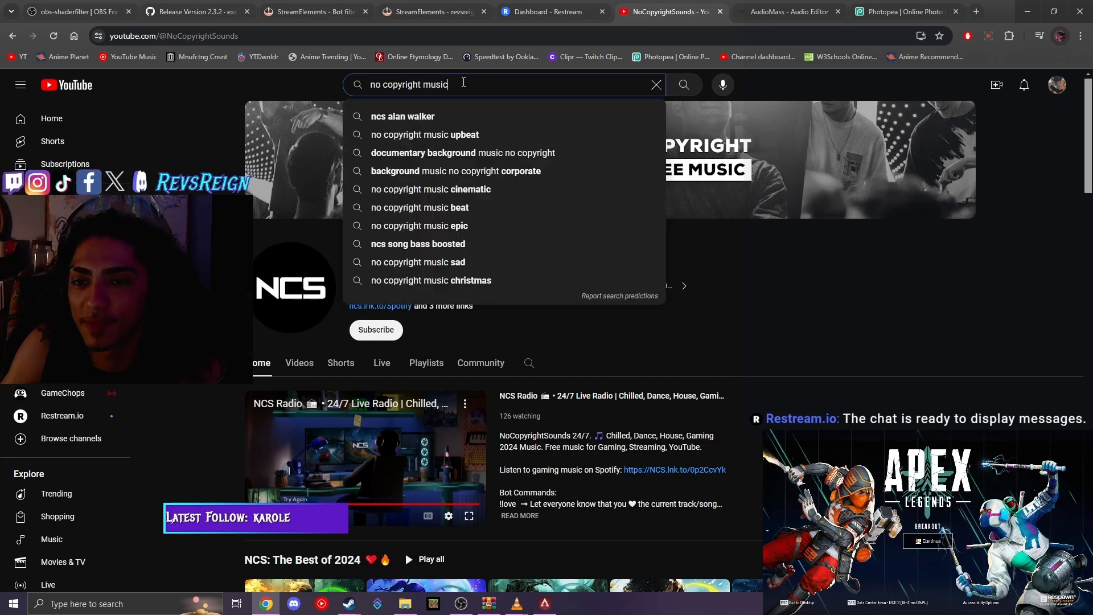
{"action": "type", "text": "stream"}
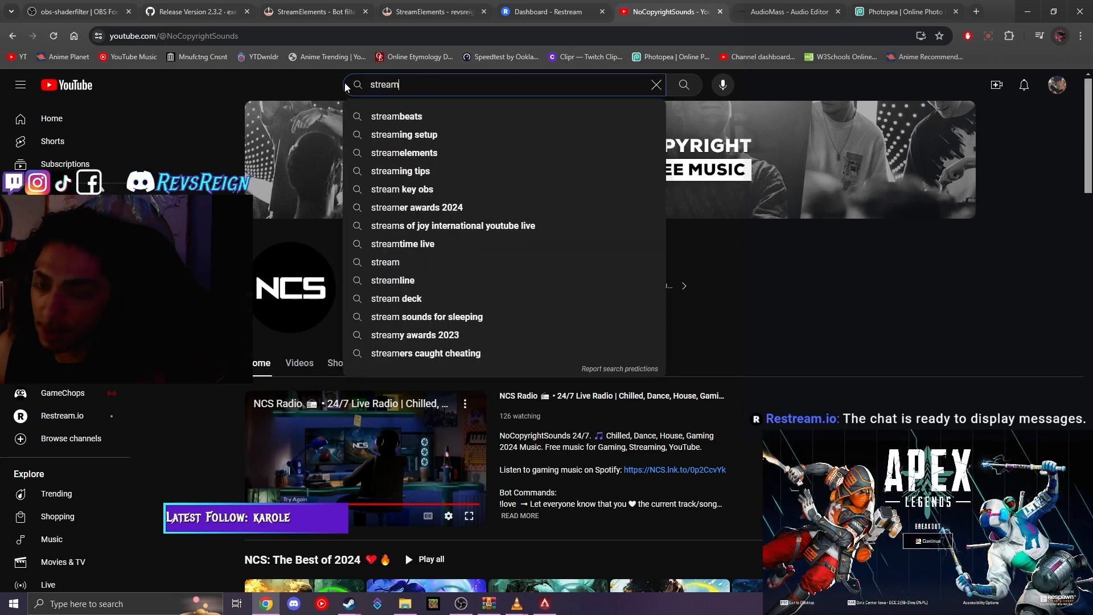
{"action": "key", "text": "Return"}
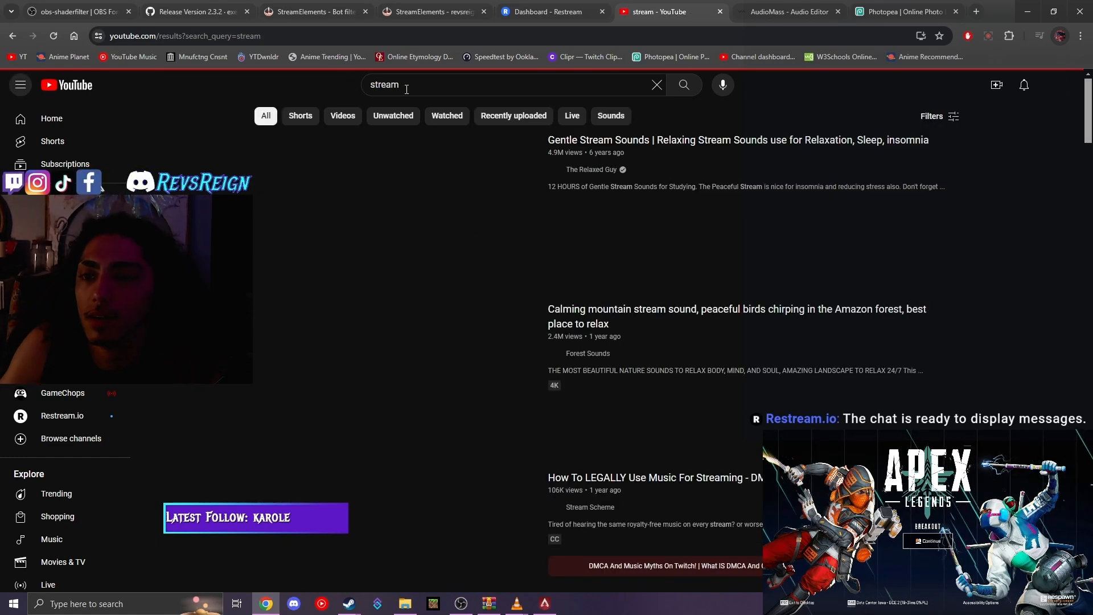
{"action": "left_click", "coordinate": [403, 86]}
{"action": "type", "text": "beat"}
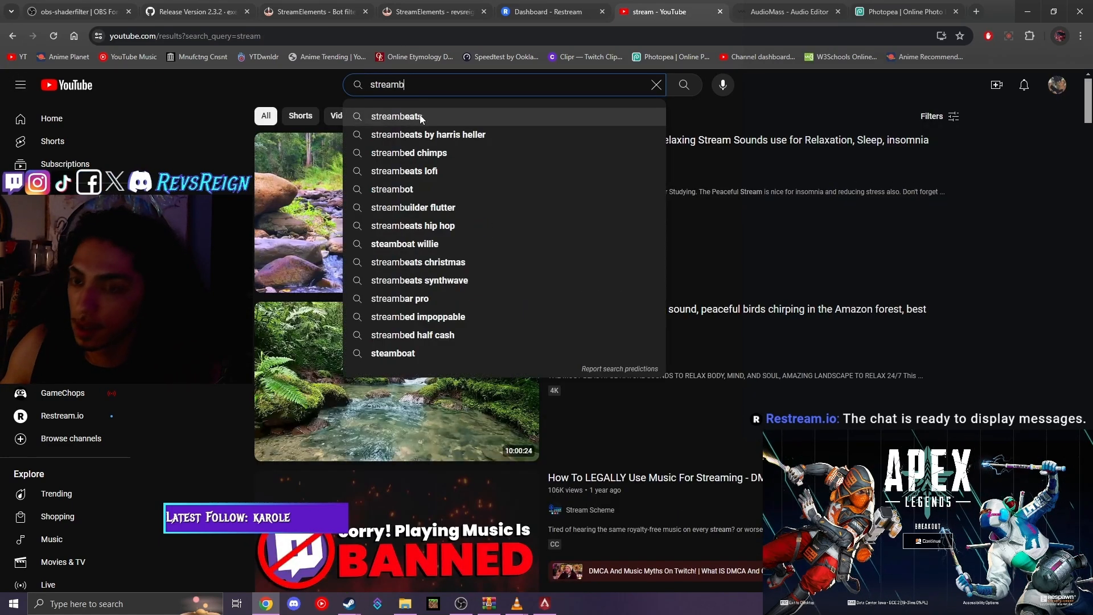
{"action": "left_click", "coordinate": [416, 117]}
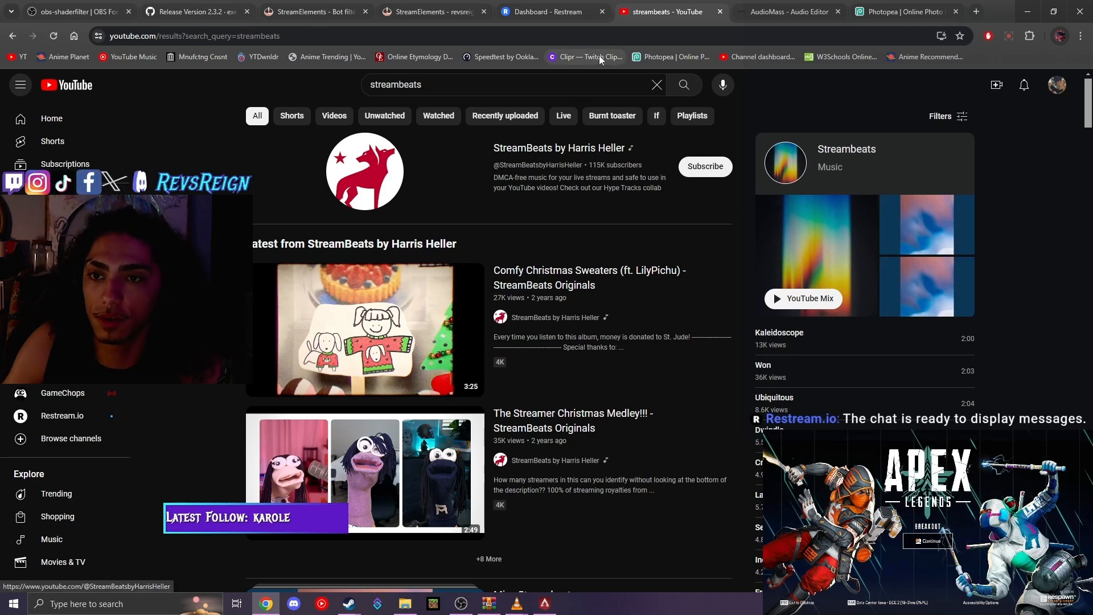
- Search the web for "yt to mp3" to view the YTMP3 converter, close it and switch to the AudioMass audio editor
{"action": "left_click", "coordinate": [976, 12]}
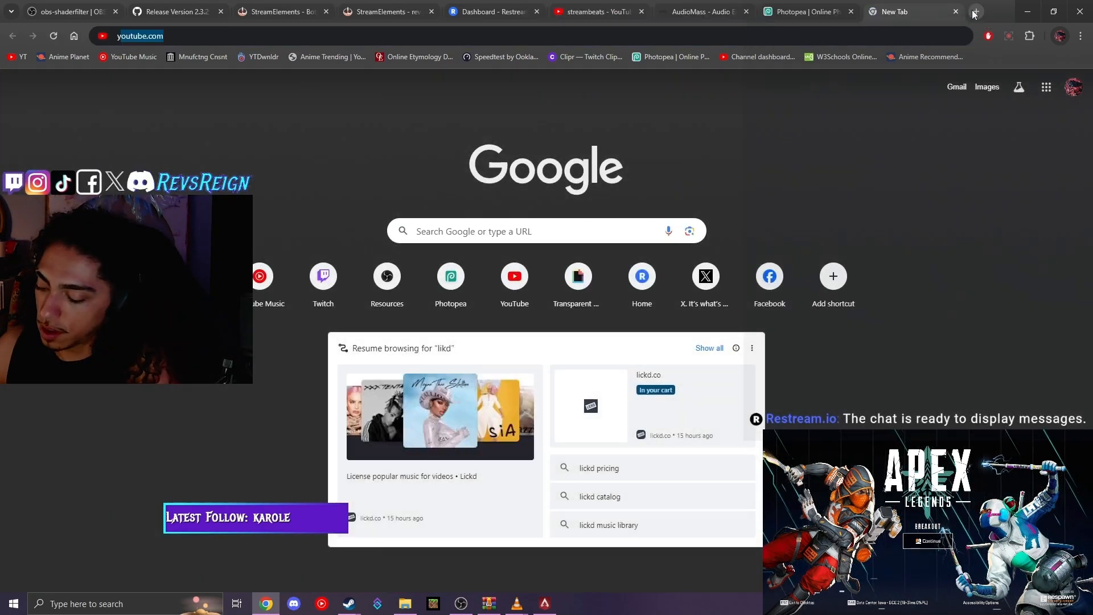
{"action": "type", "text": "yt to mp3"}
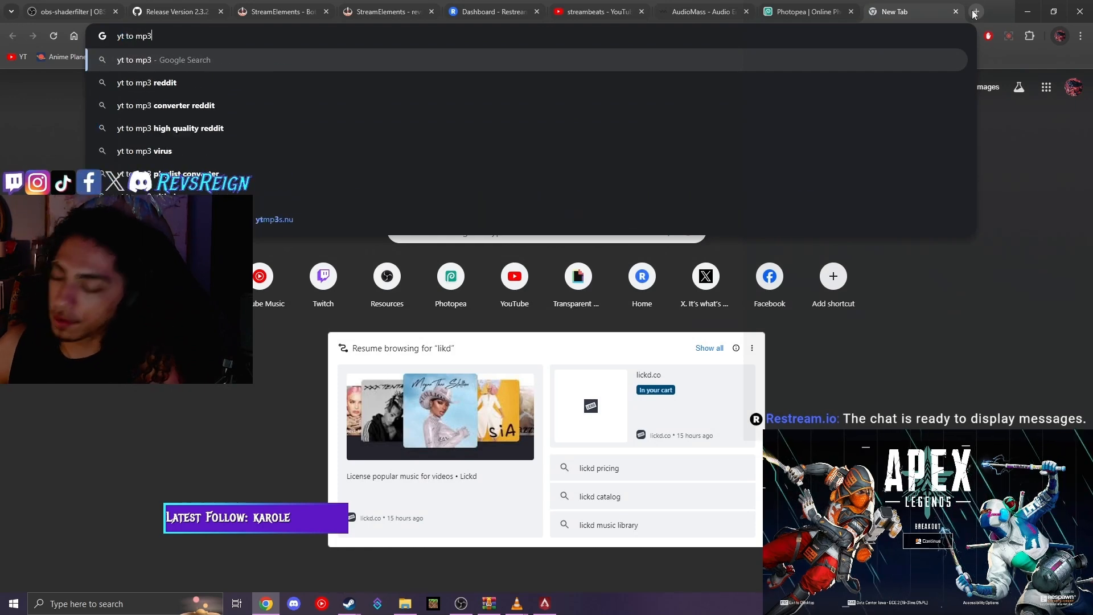
{"action": "key", "text": "Return"}
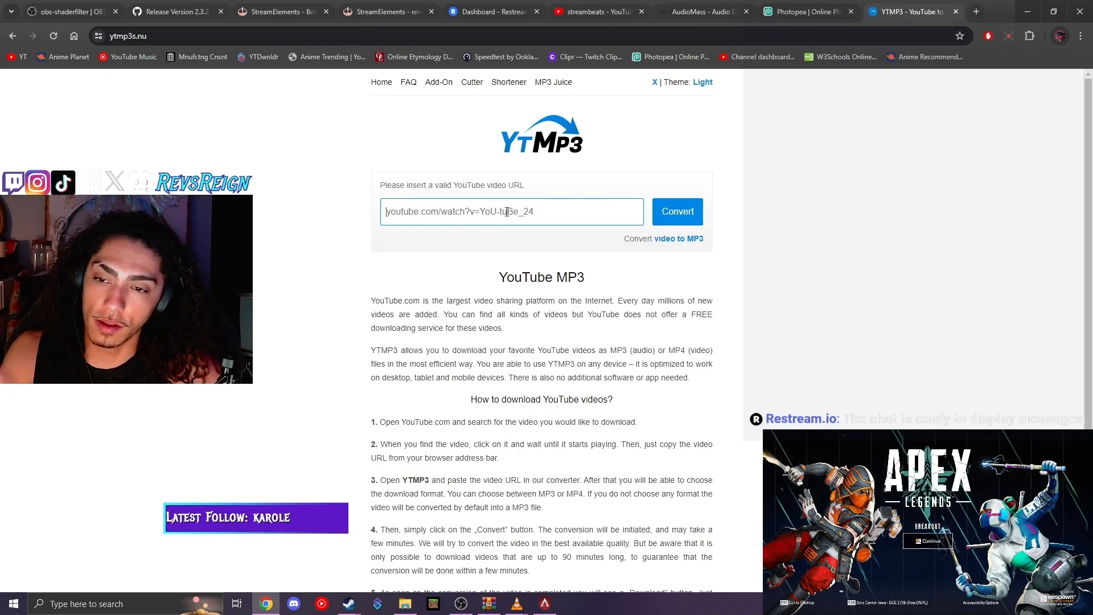
{"action": "left_click", "coordinate": [956, 12]}
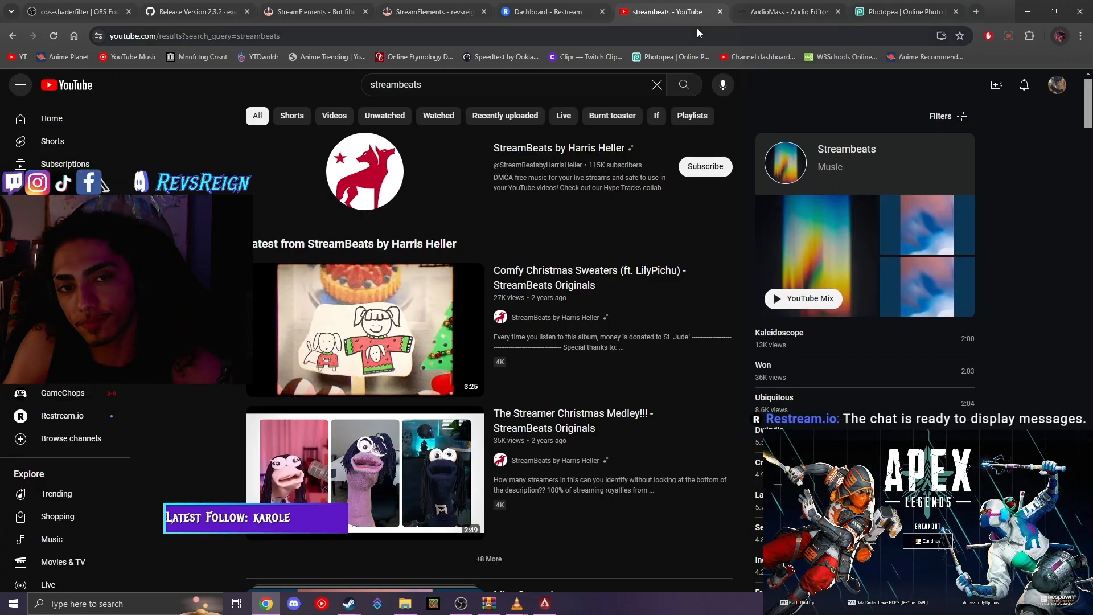
{"action": "left_click", "coordinate": [778, 14]}
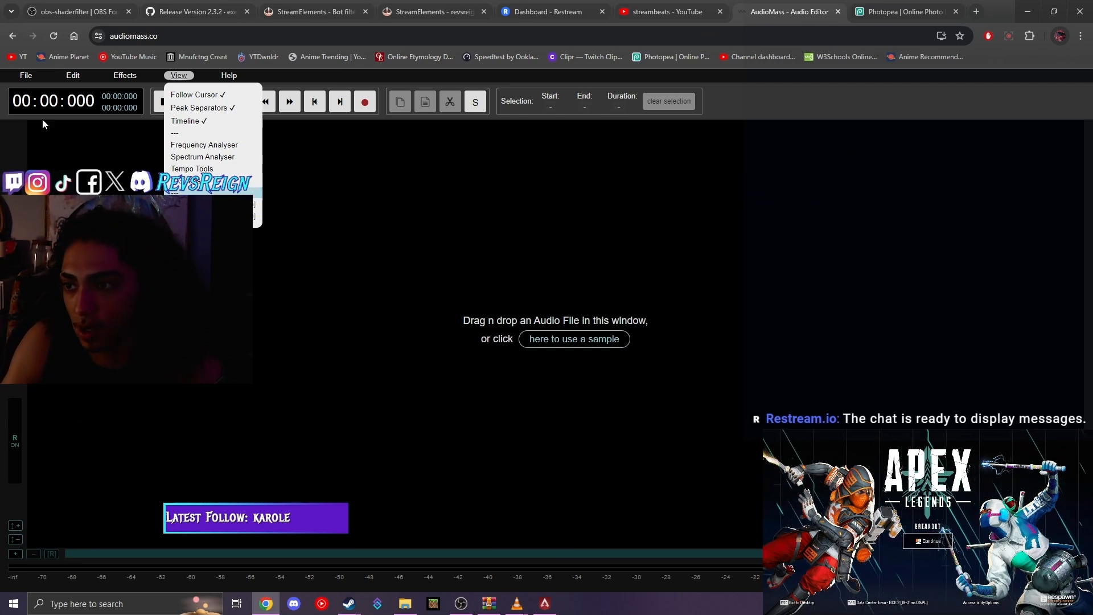
{"action": "left_click", "coordinate": [25, 75]}
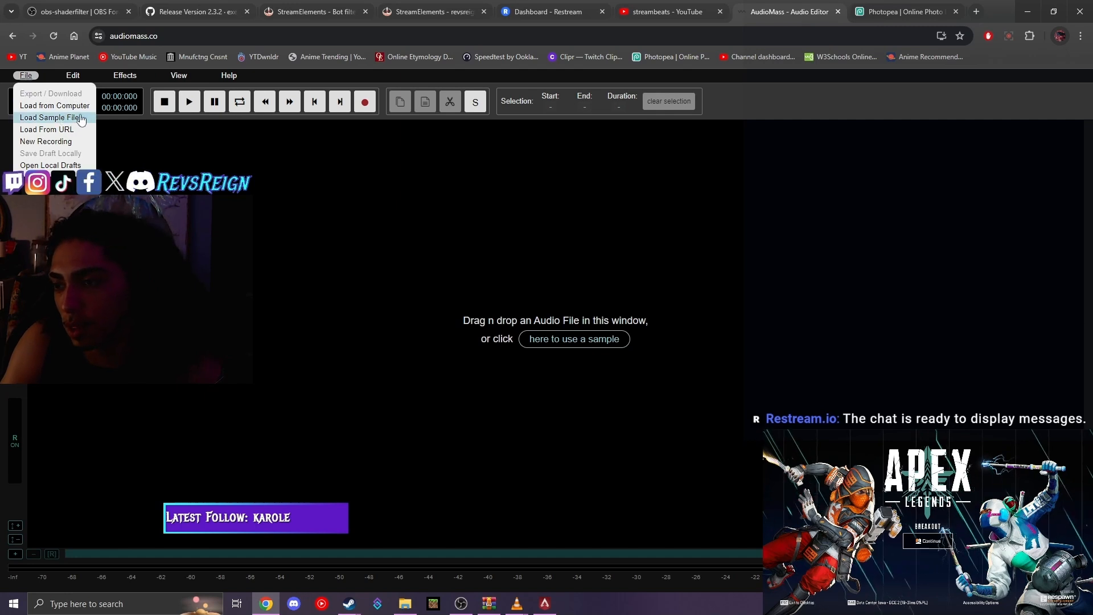
{"action": "left_click", "coordinate": [55, 105]}
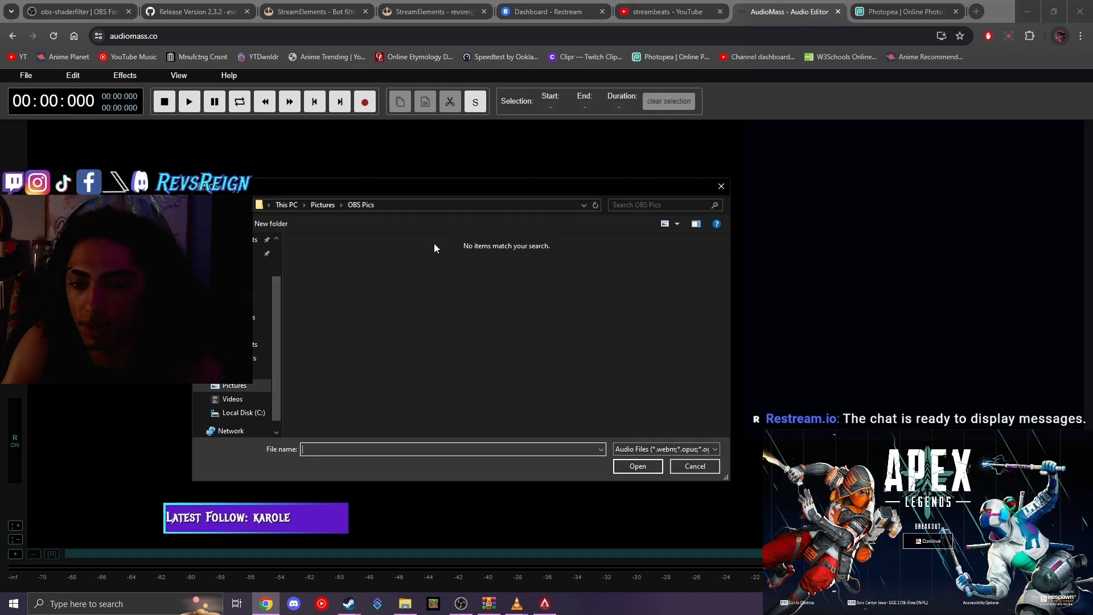
{"action": "left_click", "coordinate": [724, 186]}
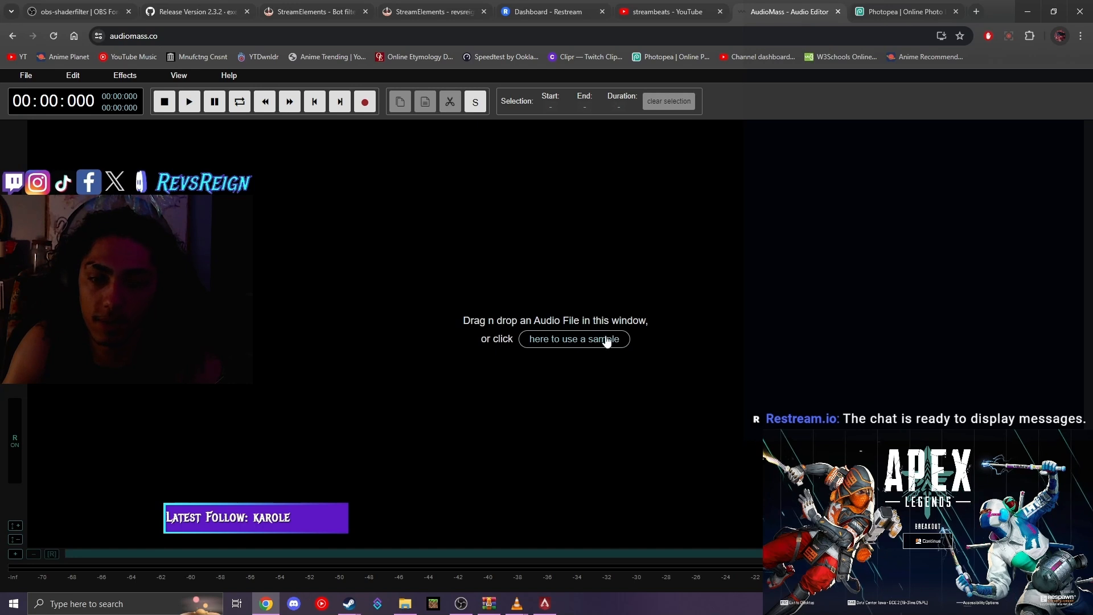
- Load the Hydrocity (8-bit fusion) MP3 from the Music folder's BGjams subfolder into AudioMass
{"action": "left_click", "coordinate": [25, 75]}
{"action": "left_click", "coordinate": [55, 105]}
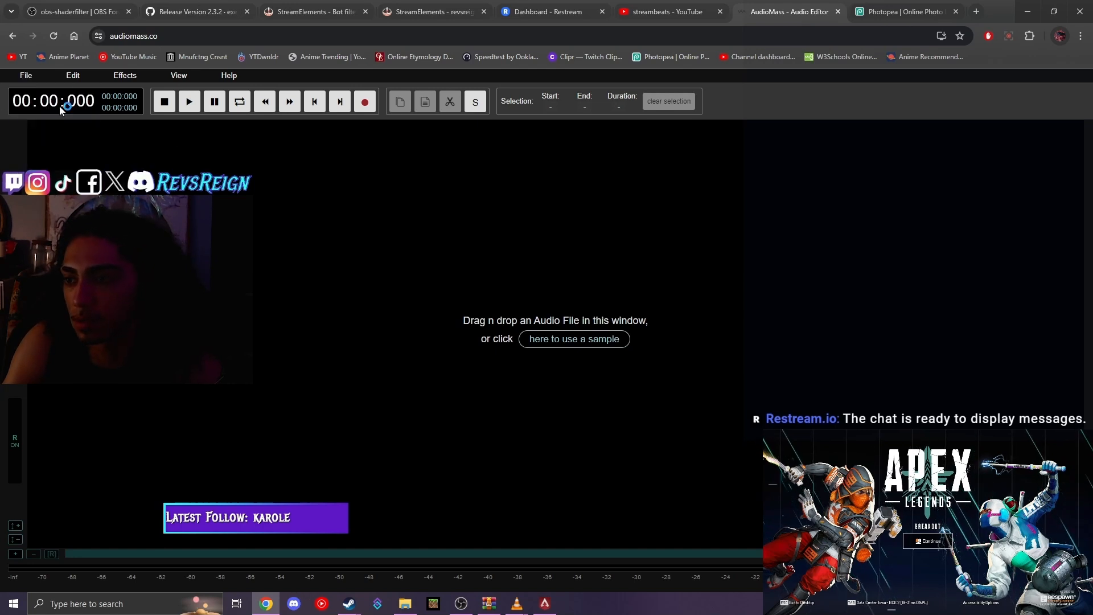
{"action": "left_click", "coordinate": [235, 372]}
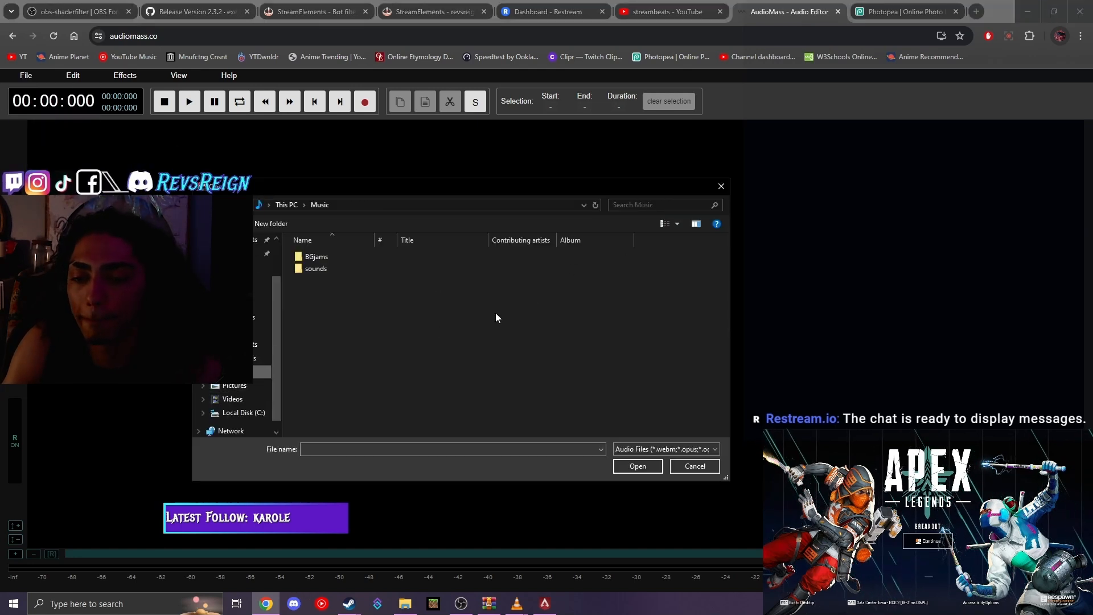
{"action": "double_click", "coordinate": [320, 266]}
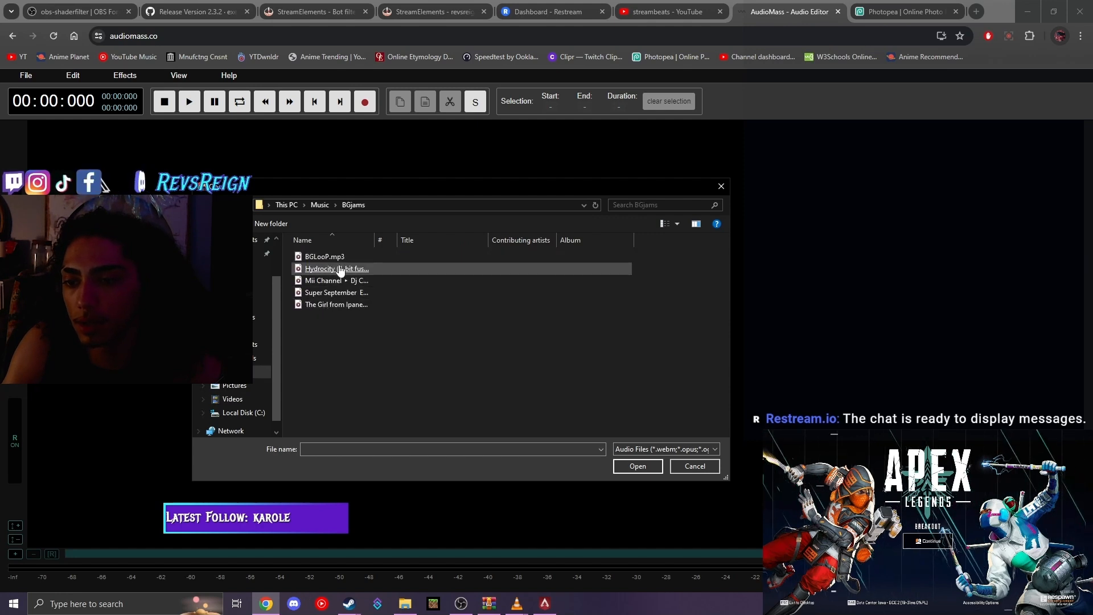
{"action": "left_click_drag", "start_coordinate": [369, 186], "coordinate": [655, 166]}
{"action": "left_click_drag", "start_coordinate": [605, 249], "coordinate": [389, 265]}
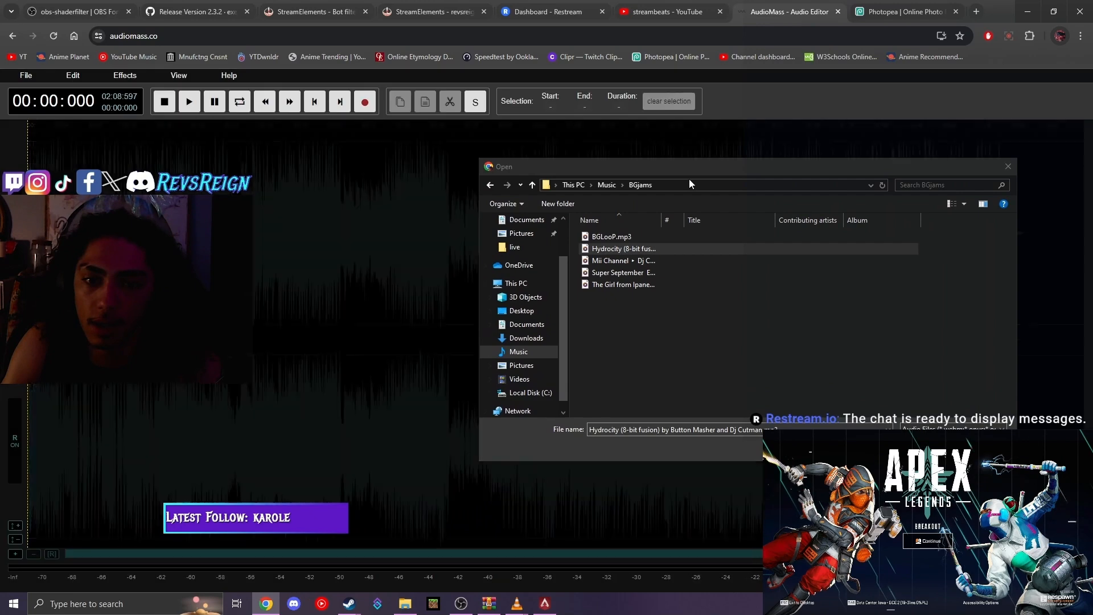
- Append the Mii Channel lofi remix MP3 from the BGjams folder to the existing track
{"action": "left_click_drag", "start_coordinate": [634, 262], "coordinate": [525, 298]}
{"action": "left_click_drag", "start_coordinate": [691, 166], "coordinate": [763, 81]}
{"action": "left_click", "coordinate": [501, 363]}
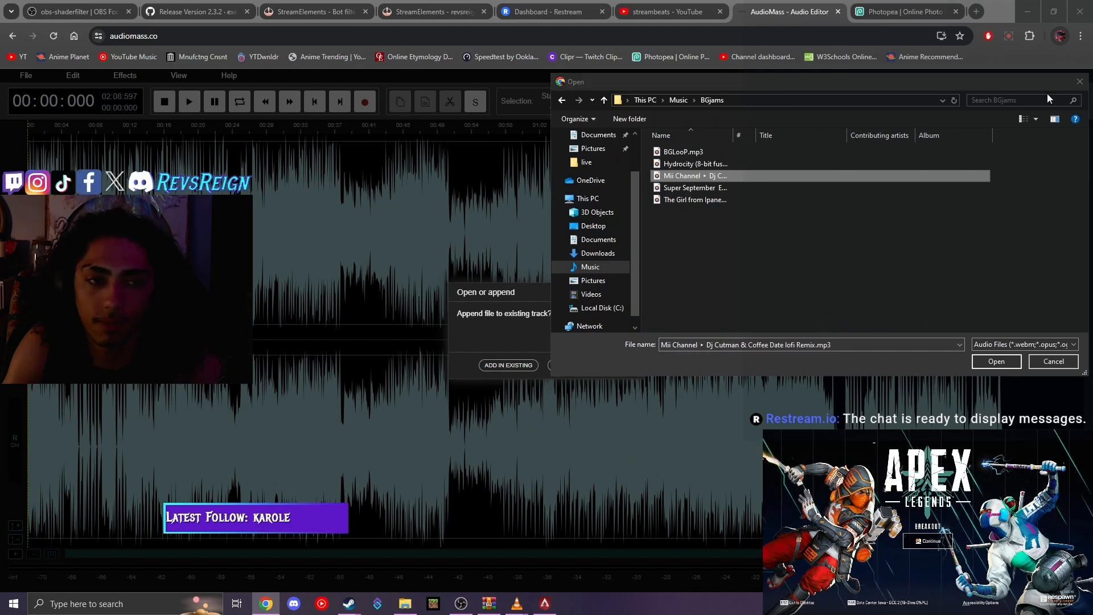
{"action": "left_click", "coordinate": [1008, 363]}
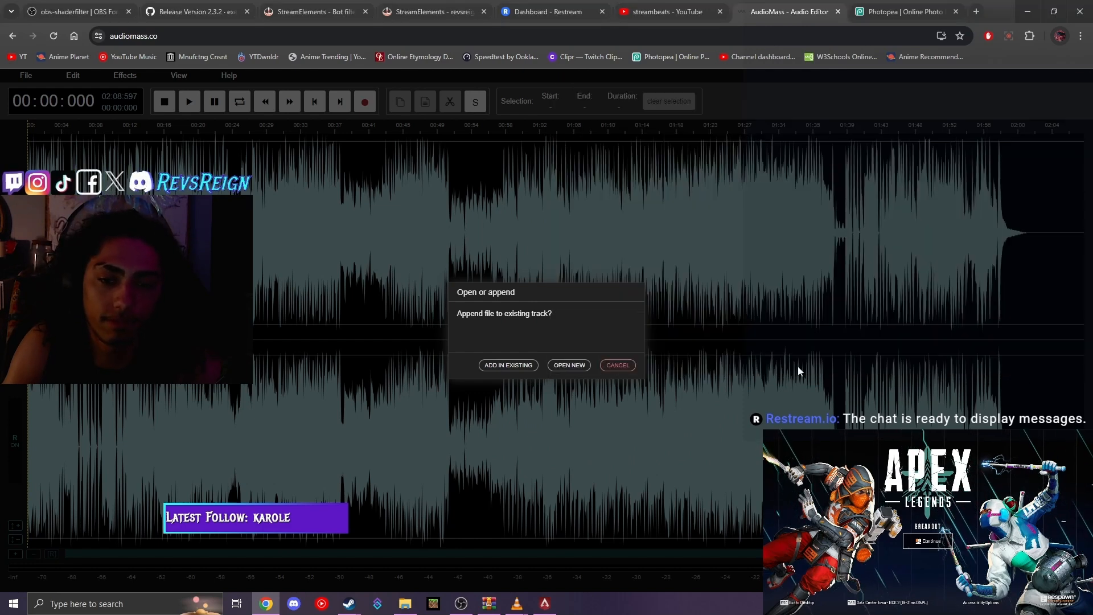
{"action": "left_click", "coordinate": [506, 363]}
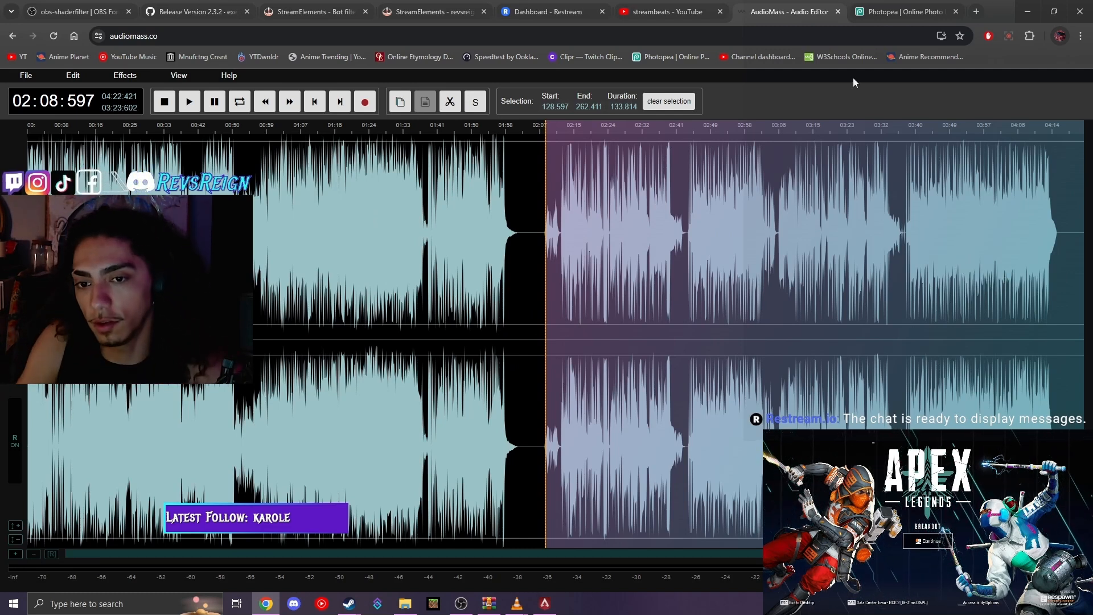
- Cut out the silent gap of about 7 seconds between the two songs and bring up the file export options
{"action": "left_click_drag", "start_coordinate": [505, 173], "coordinate": [545, 182]}
{"action": "left_click", "coordinate": [507, 191]}
{"action": "left_click", "coordinate": [516, 199]}
{"action": "left_click_drag", "start_coordinate": [517, 199], "coordinate": [544, 190]}
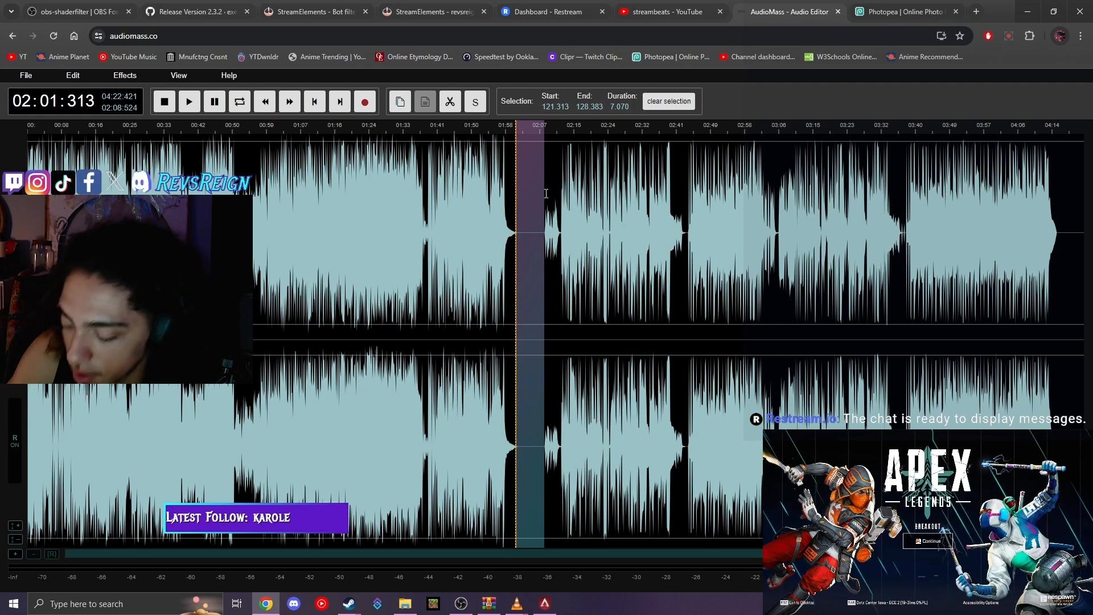
{"action": "left_click", "coordinate": [449, 101]}
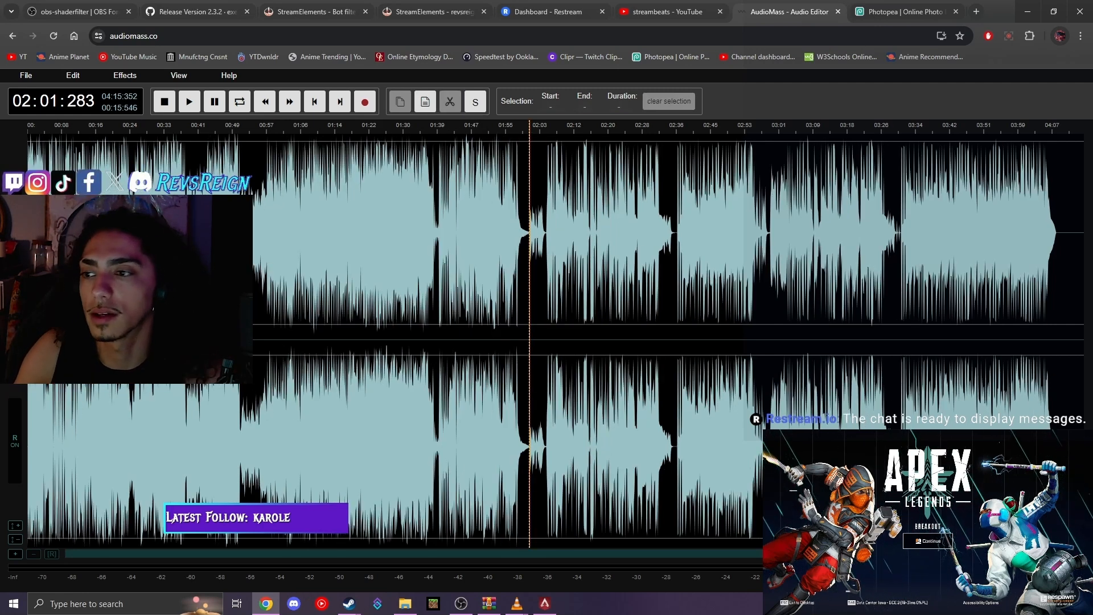
{"action": "left_click", "coordinate": [36, 76]}
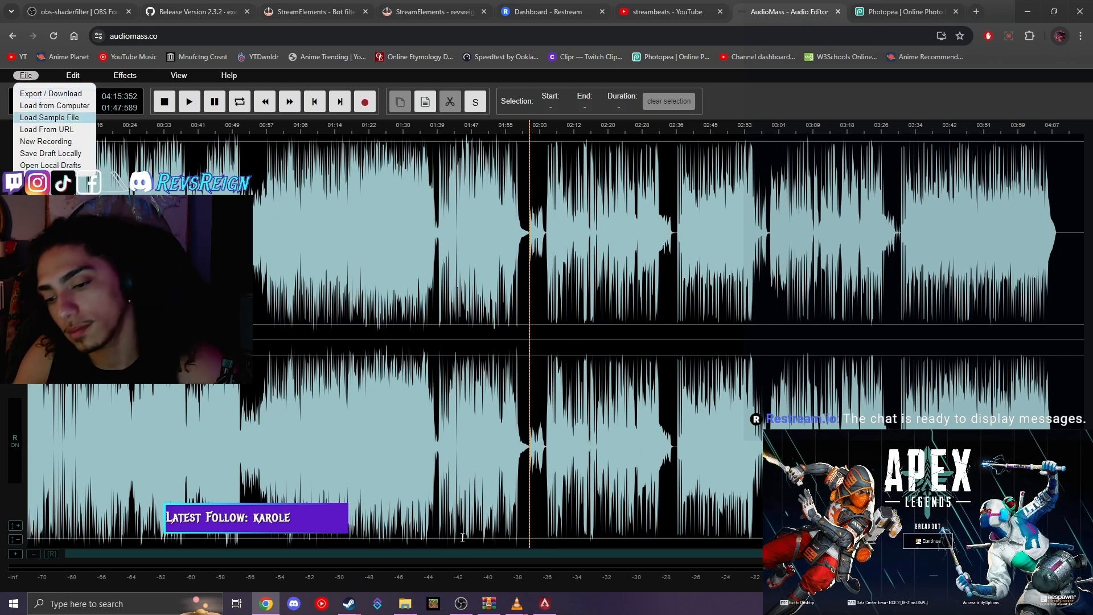
- Switch to OBS and add the existing BGJams media source to the inq2 scene
{"action": "mouse_move", "coordinate": [462, 604]}
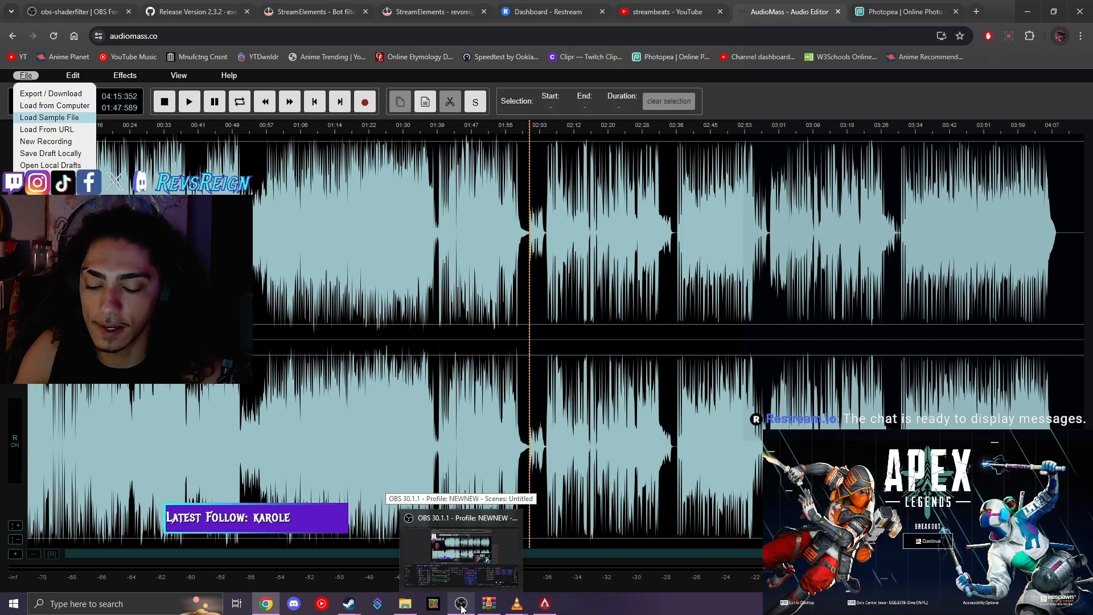
{"action": "left_click", "coordinate": [462, 606]}
{"action": "left_click", "coordinate": [144, 562]}
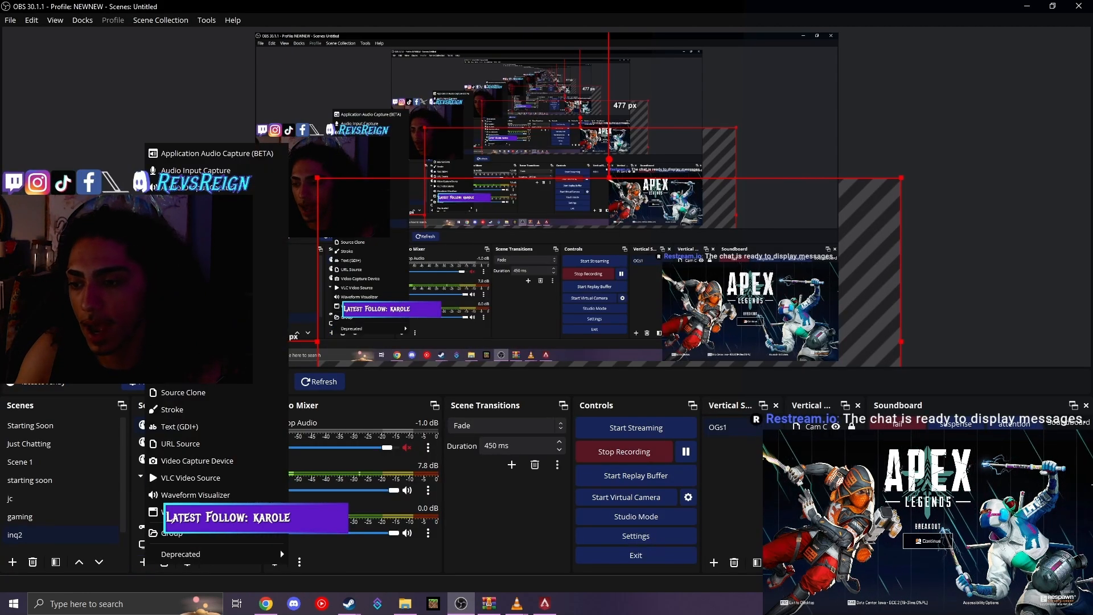
{"action": "left_click", "coordinate": [170, 472]}
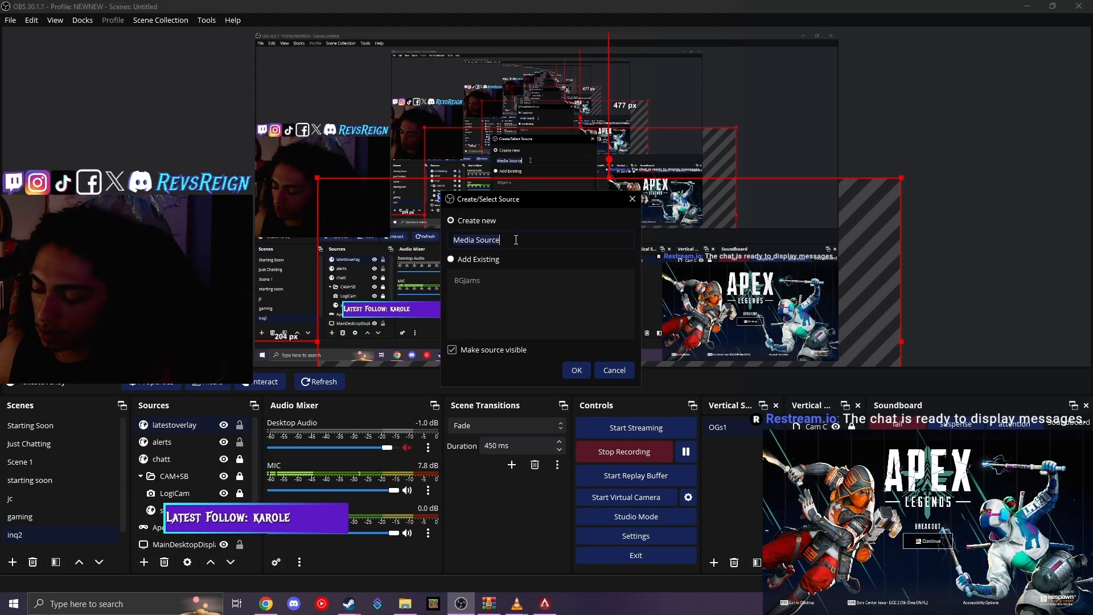
{"action": "left_click", "coordinate": [459, 263]}
{"action": "left_click", "coordinate": [472, 280]}
{"action": "left_click", "coordinate": [577, 370]}
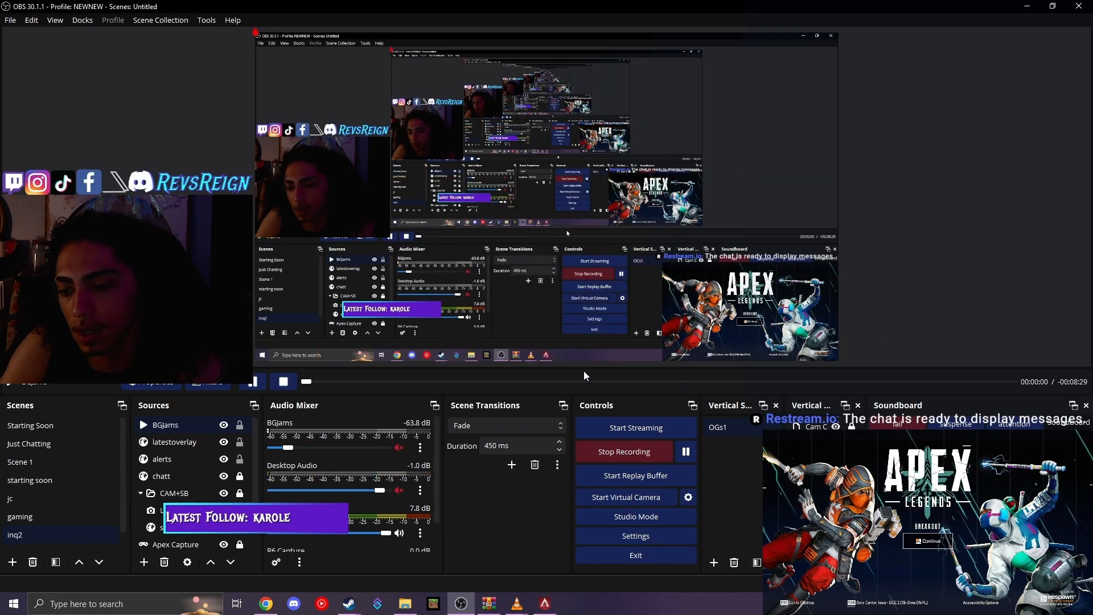
- Briefly unmute BGJams, and review its audio monitoring options in the advanced audio properties without changing them
{"action": "left_click", "coordinate": [400, 449]}
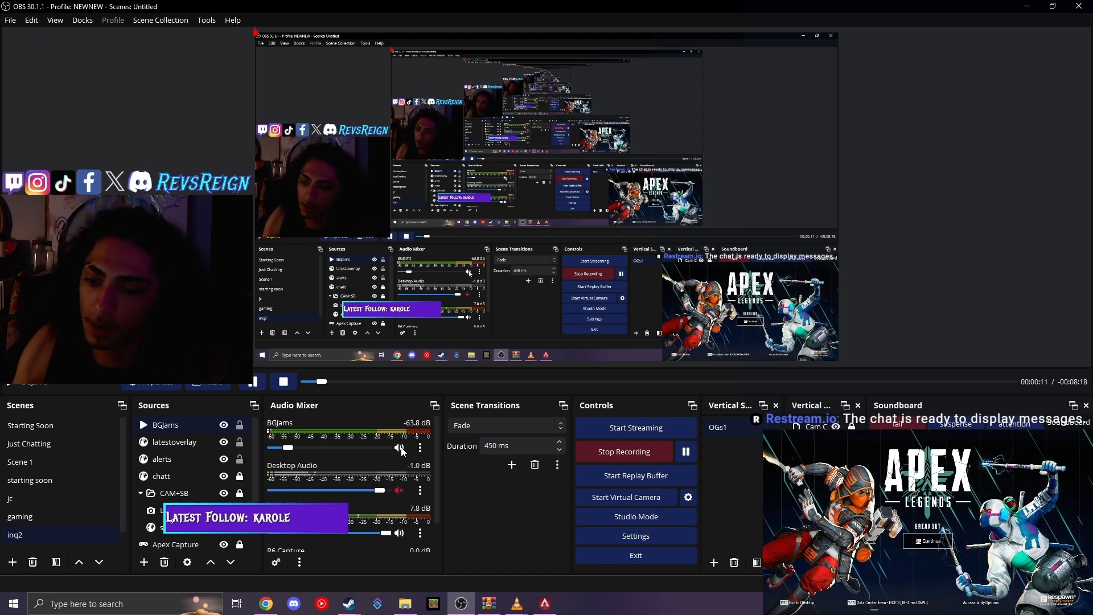
{"action": "left_click", "coordinate": [401, 449]}
{"action": "left_click", "coordinate": [421, 449]}
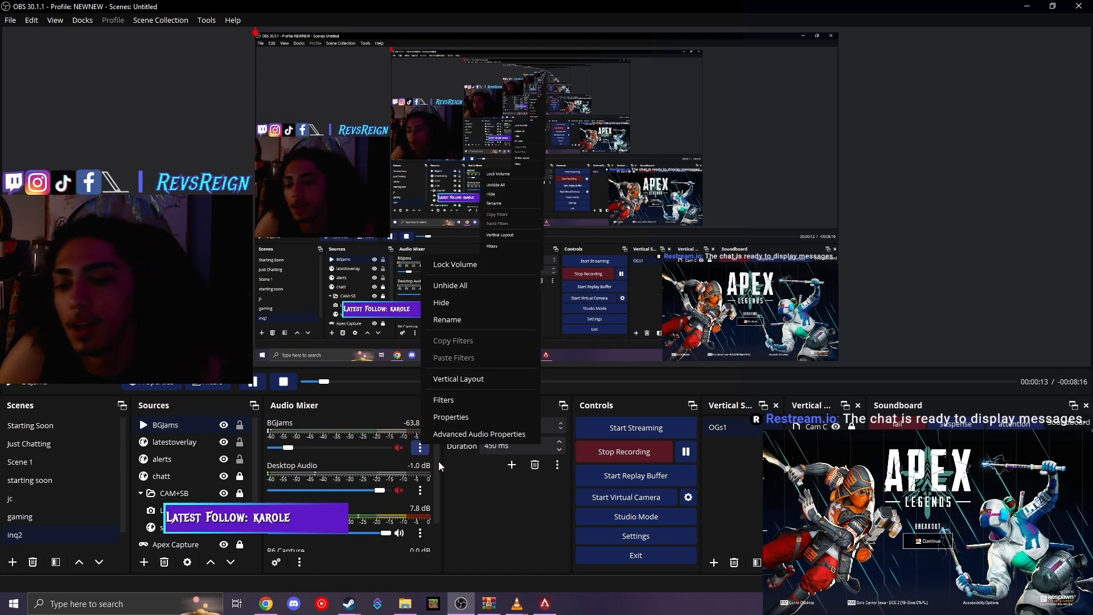
{"action": "left_click", "coordinate": [453, 434]}
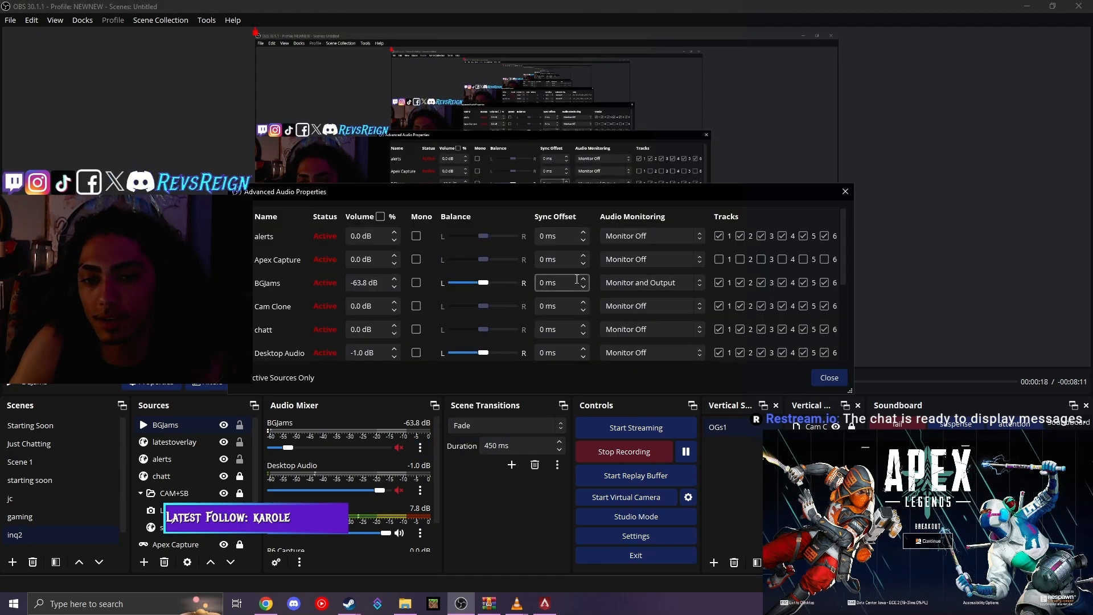
{"action": "left_click", "coordinate": [655, 283]}
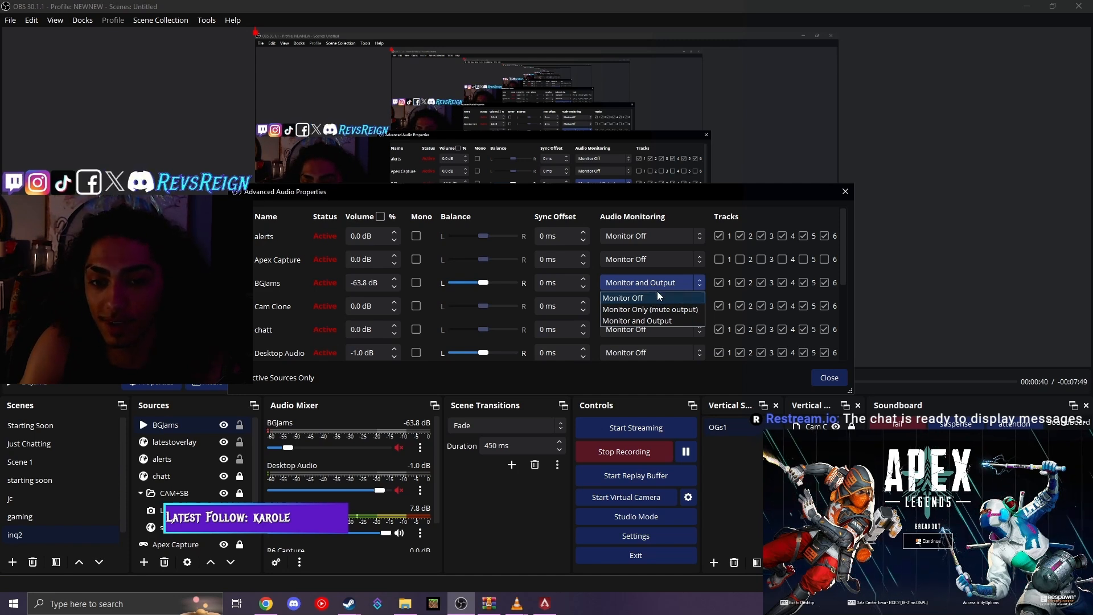
{"action": "left_click", "coordinate": [845, 192]}
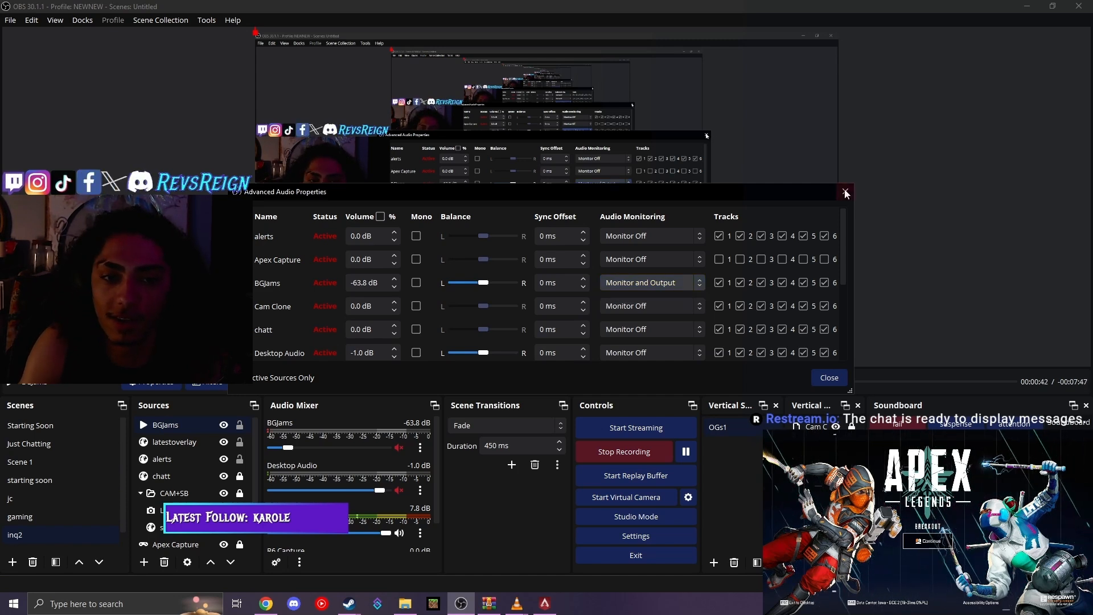
{"action": "left_click", "coordinate": [825, 378]}
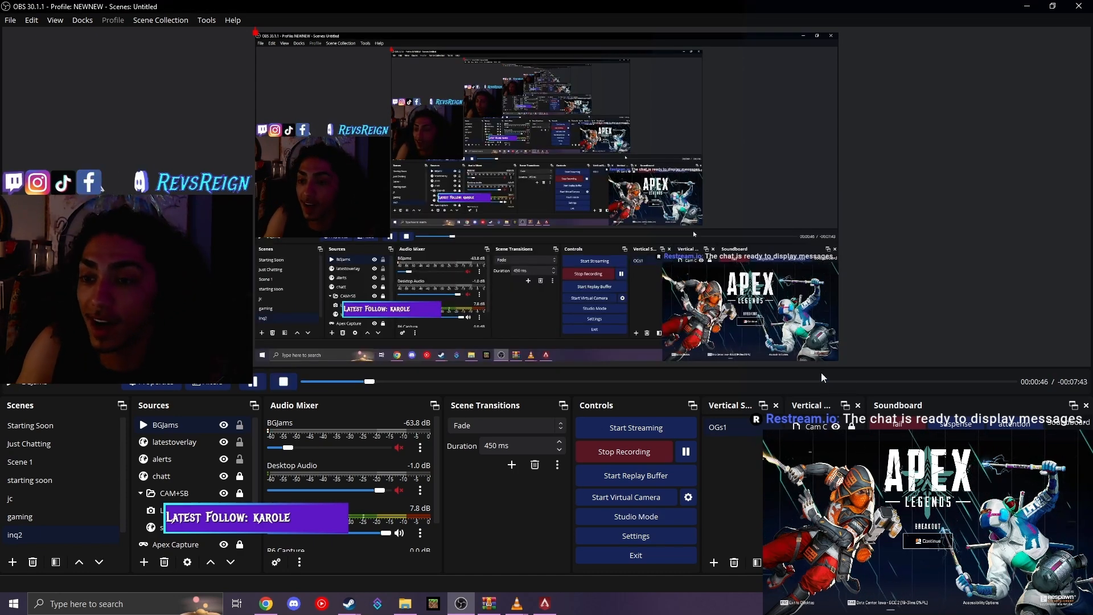
- Stop and restart the recording, view the Linktree social icons settings in Chrome and return to OBS
{"action": "left_click", "coordinate": [603, 456]}
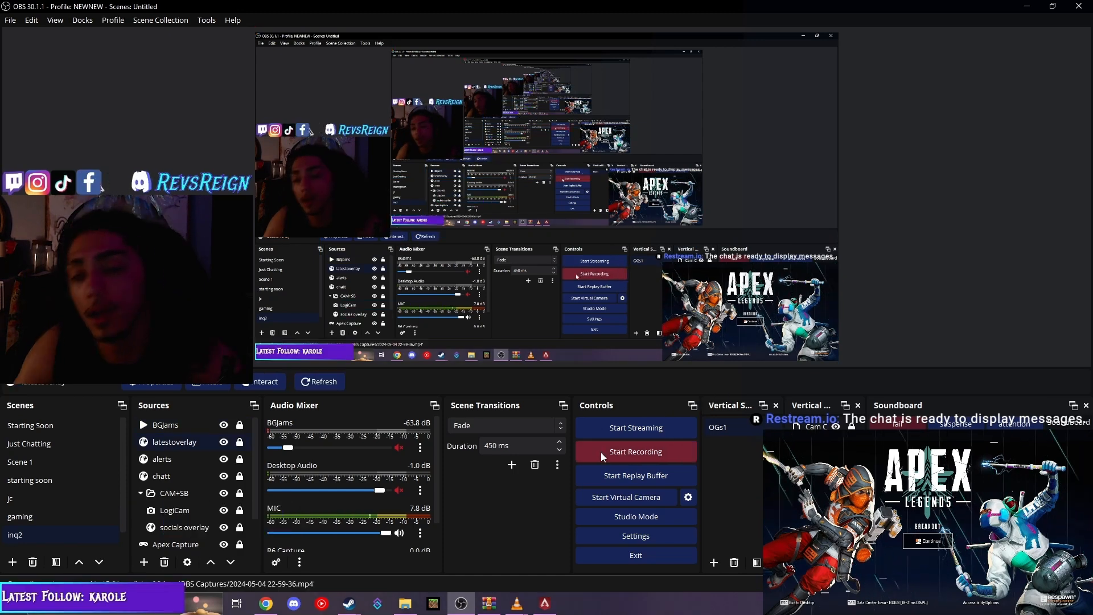
{"action": "left_click", "coordinate": [603, 456]}
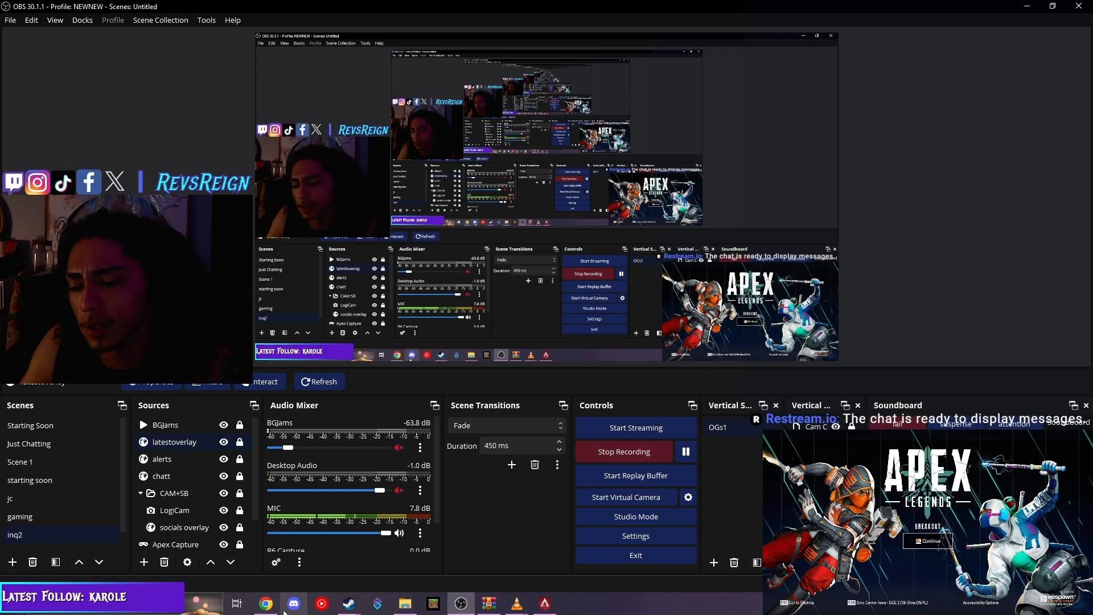
{"action": "left_click", "coordinate": [268, 602]}
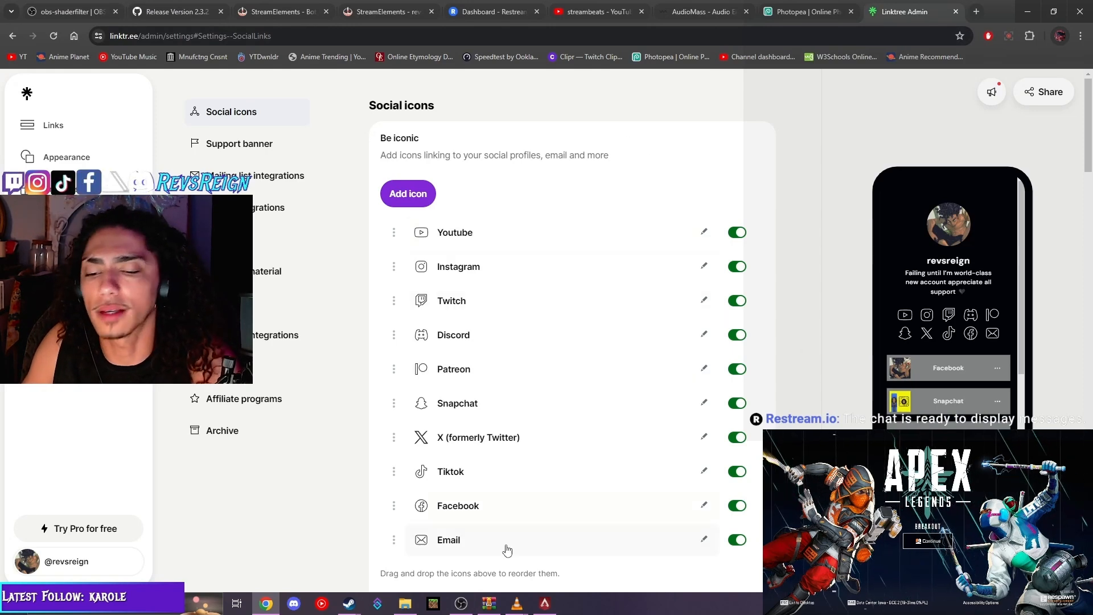
{"action": "left_click", "coordinate": [461, 604]}
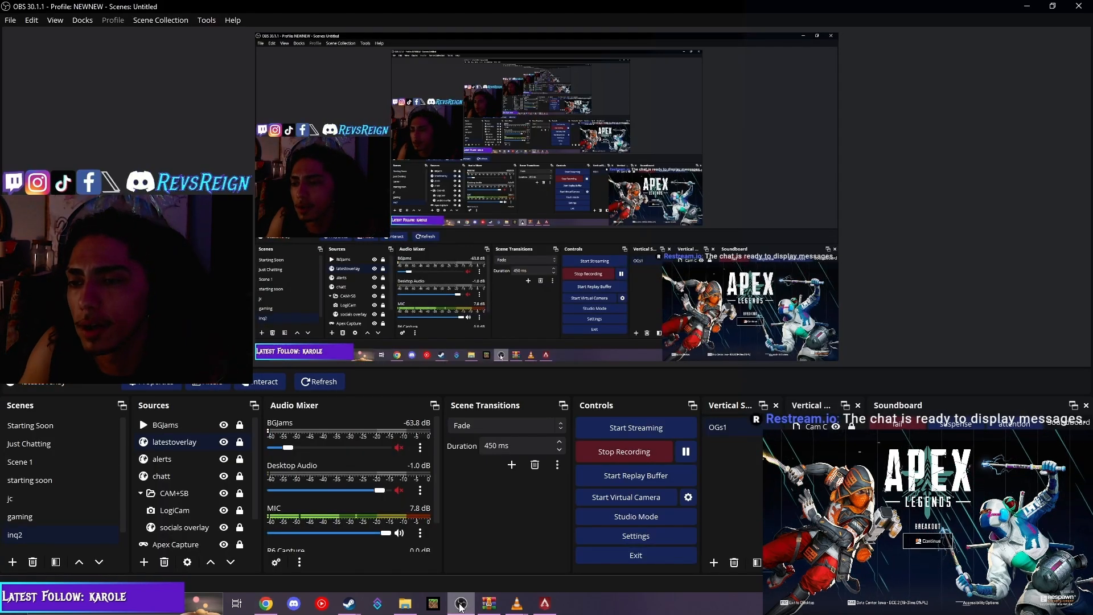